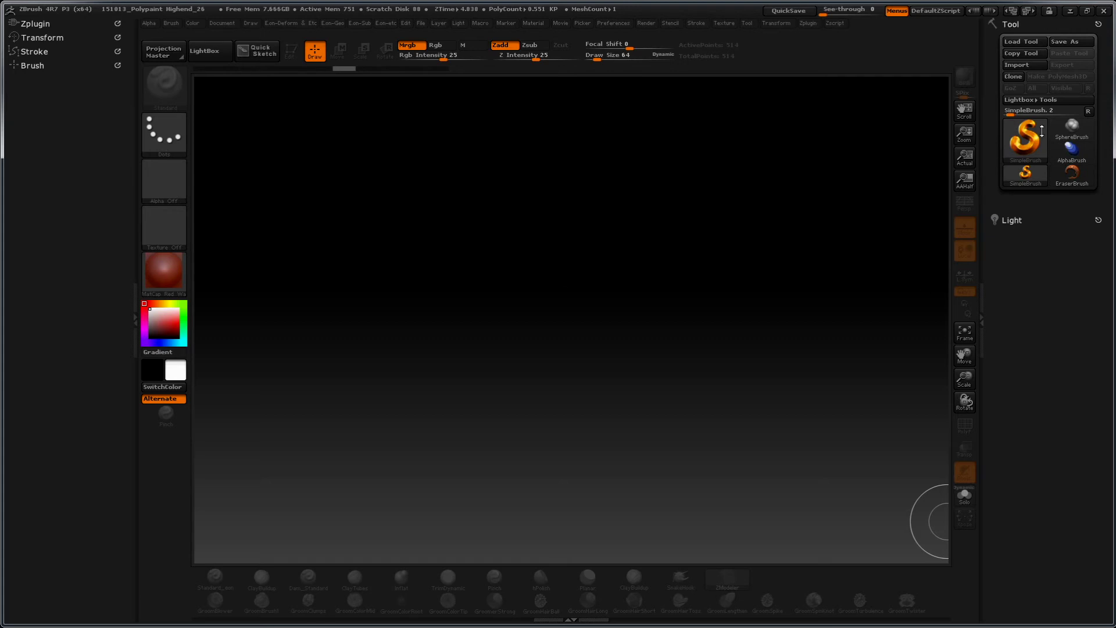
Step: Draw a Cube3D on the canvas, enter Edit mode, and convert it to PolyMesh3D (PM3D_Cube3D_1)
left_click(1023, 142)
mouse_move(594, 190)
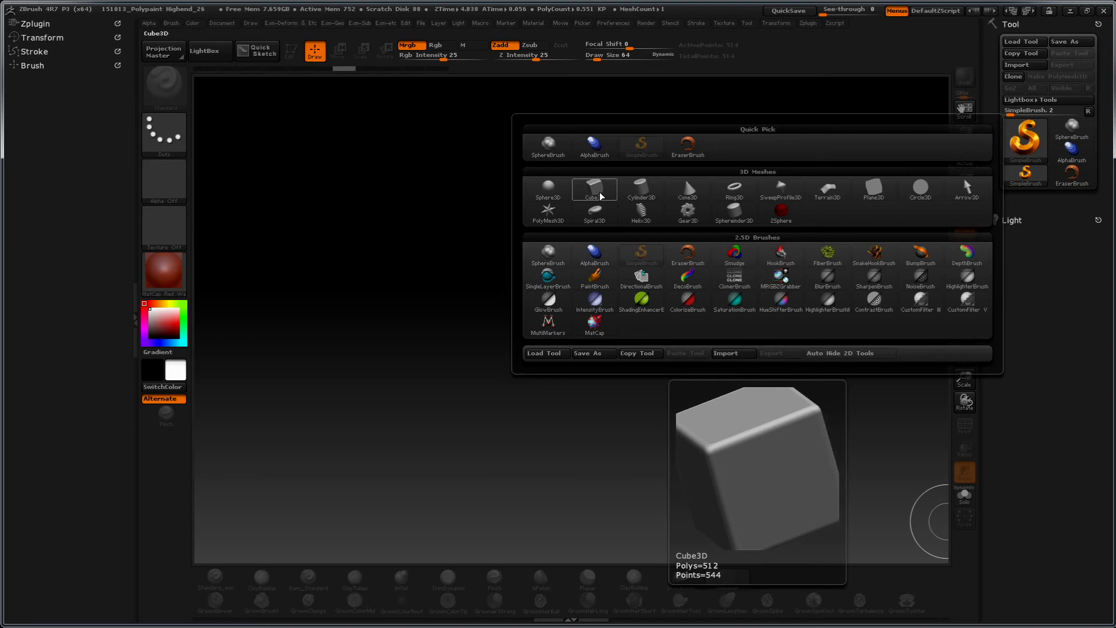
left_click(600, 196)
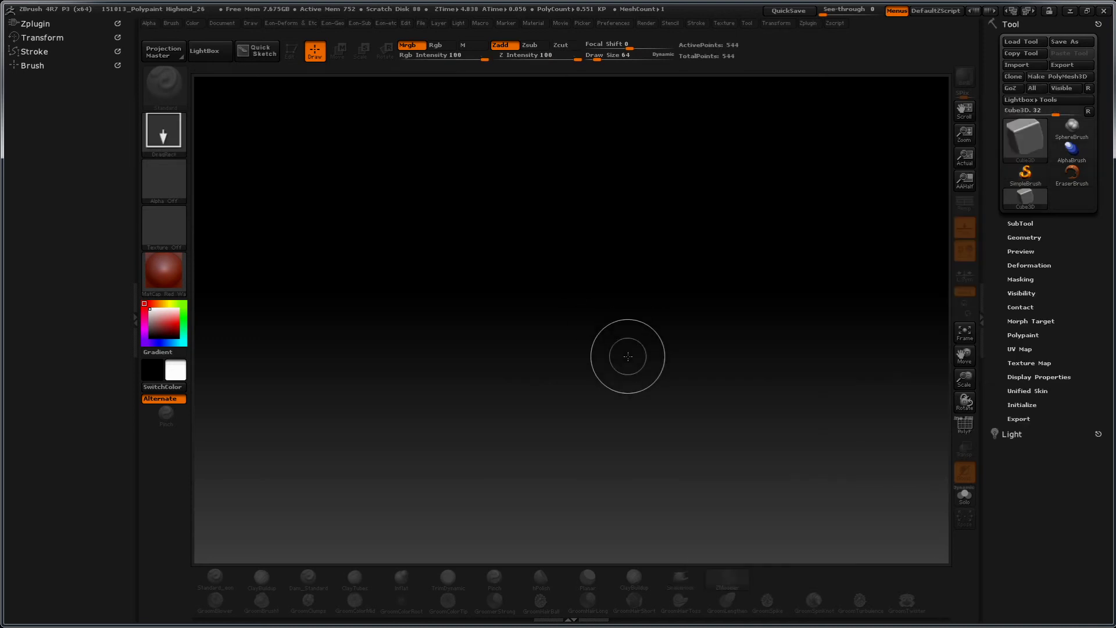
left_click_drag(629, 316, 658, 434)
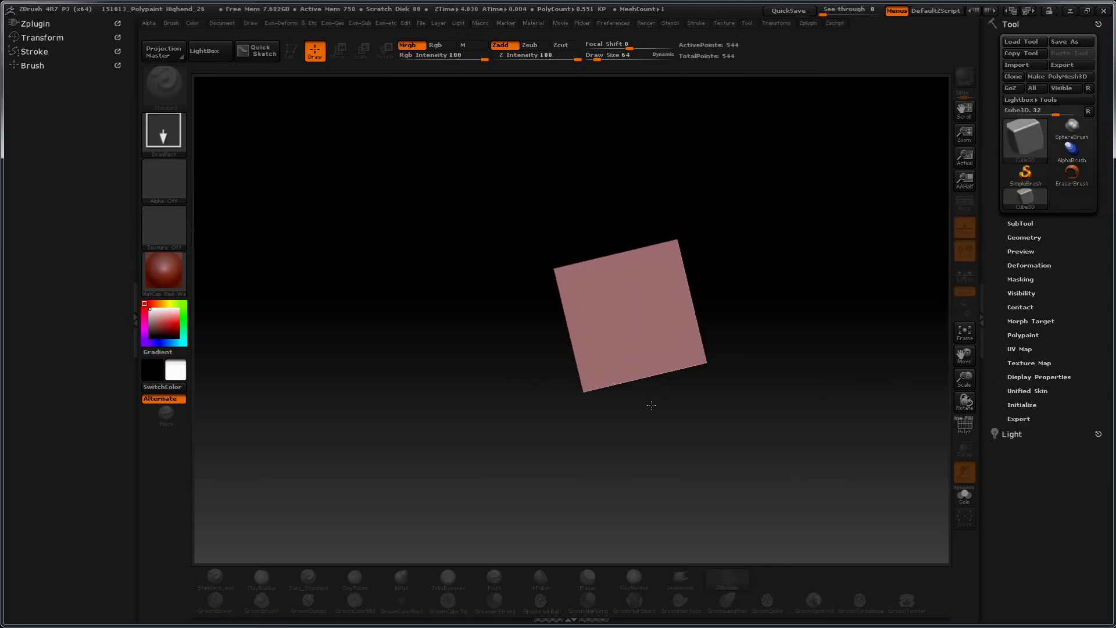
key("t")
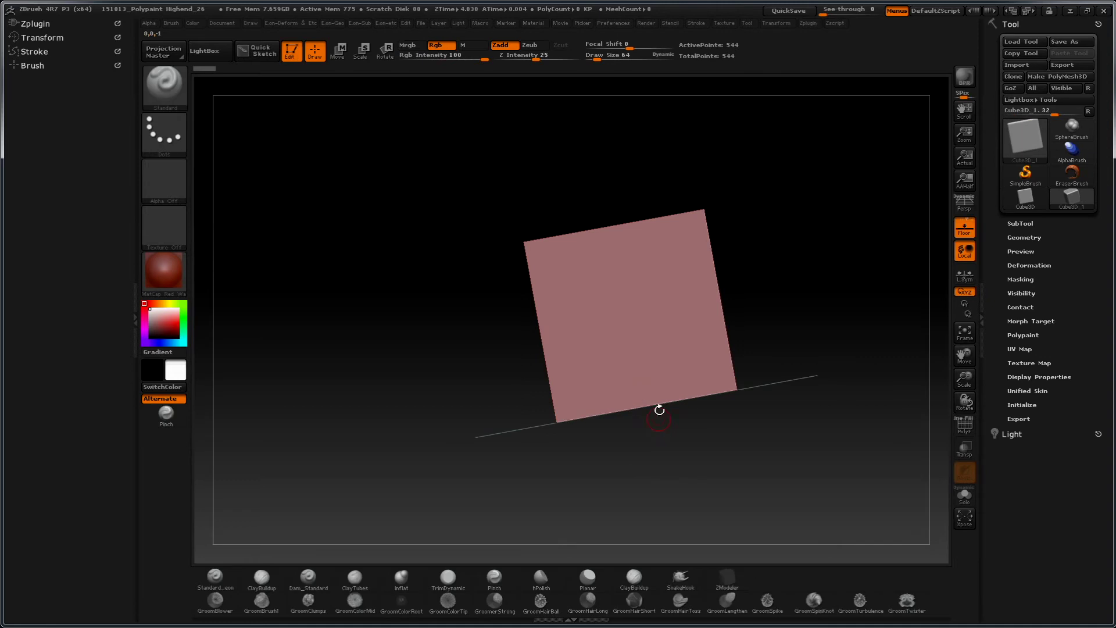
left_click(1080, 76)
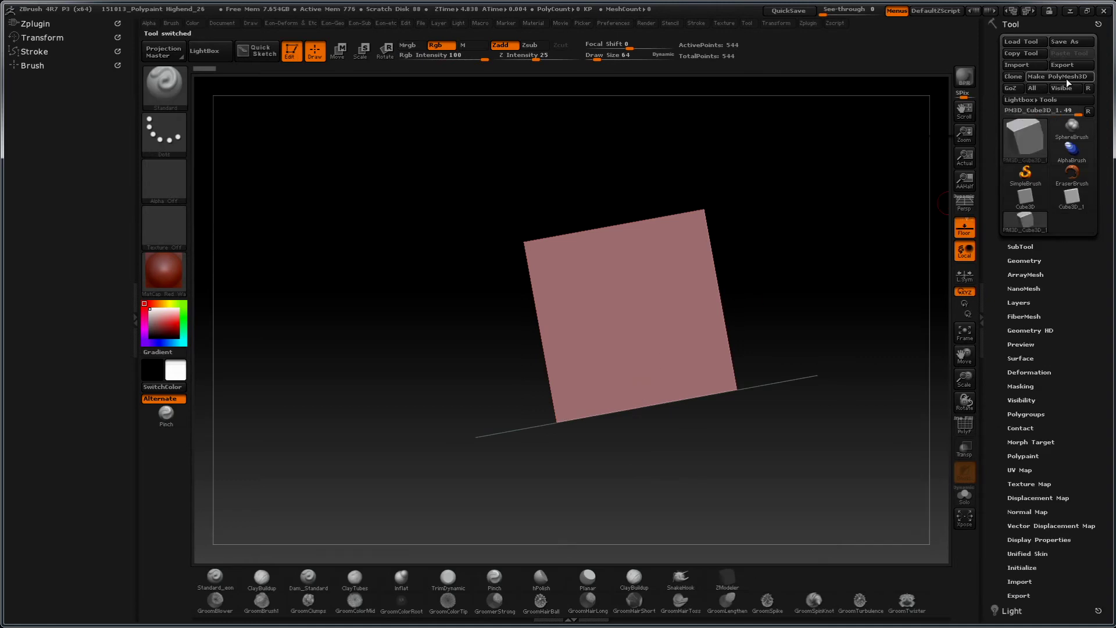
Step: Turn on perspective and PolyFrame, face the cube front-on, and cycle its polygroup colour to magenta
key("p")
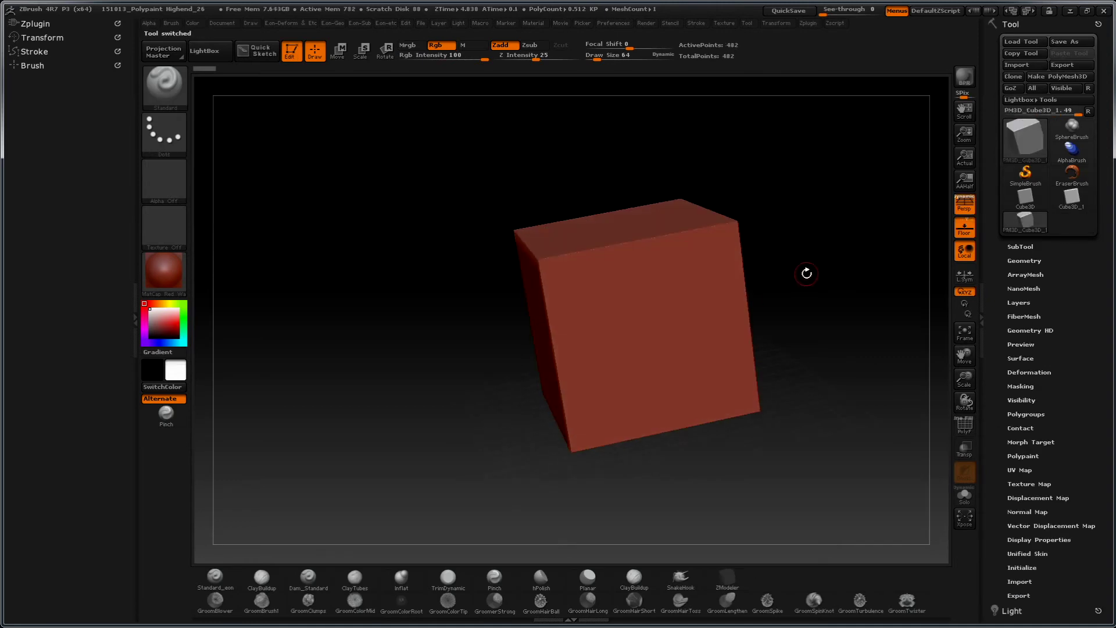
key("shift+f")
left_click_drag(805, 278, 776, 235, "shift")
key("ctrl+w")
key("ctrl+w")
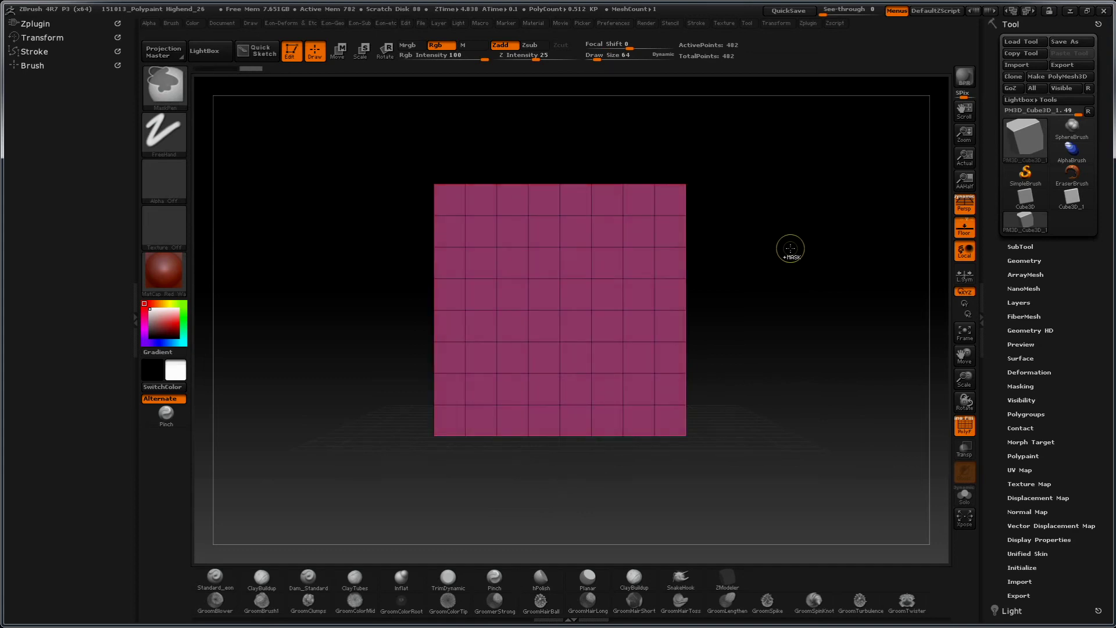
key("ctrl+w")
key("ctrl+w")
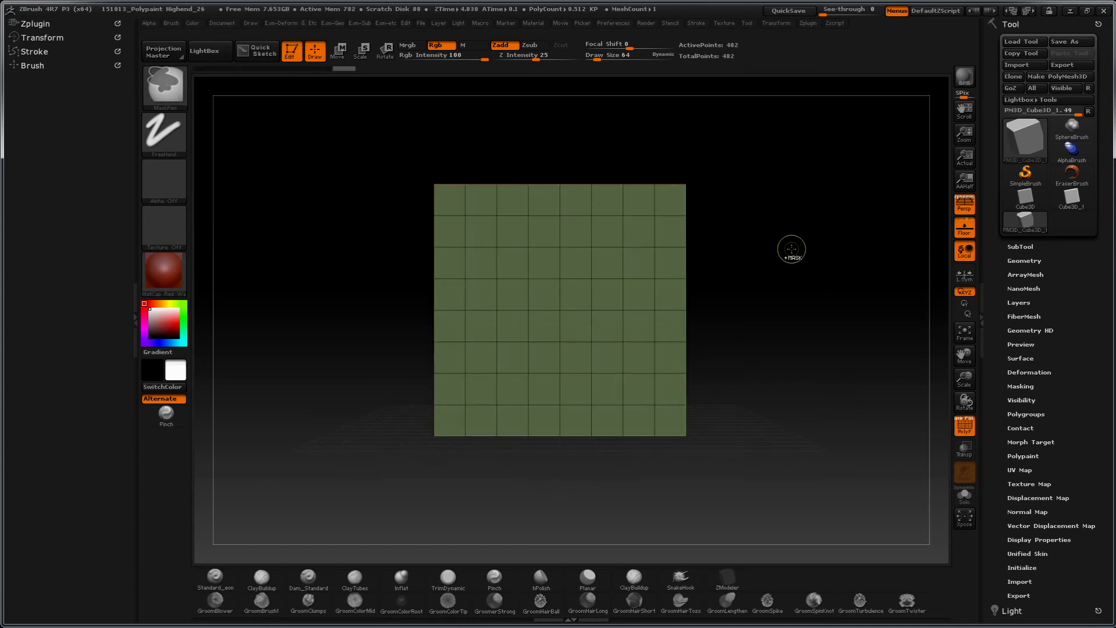
Step: Orbit back to the front view and lock model rotation to the Y axis
mouse_move(814, 209)
left_mouse_down()
mouse_move(795, 207)
mouse_move(870, 279)
mouse_move(830, 314)
mouse_move(847, 314)
left_mouse_up()
left_click(965, 303)
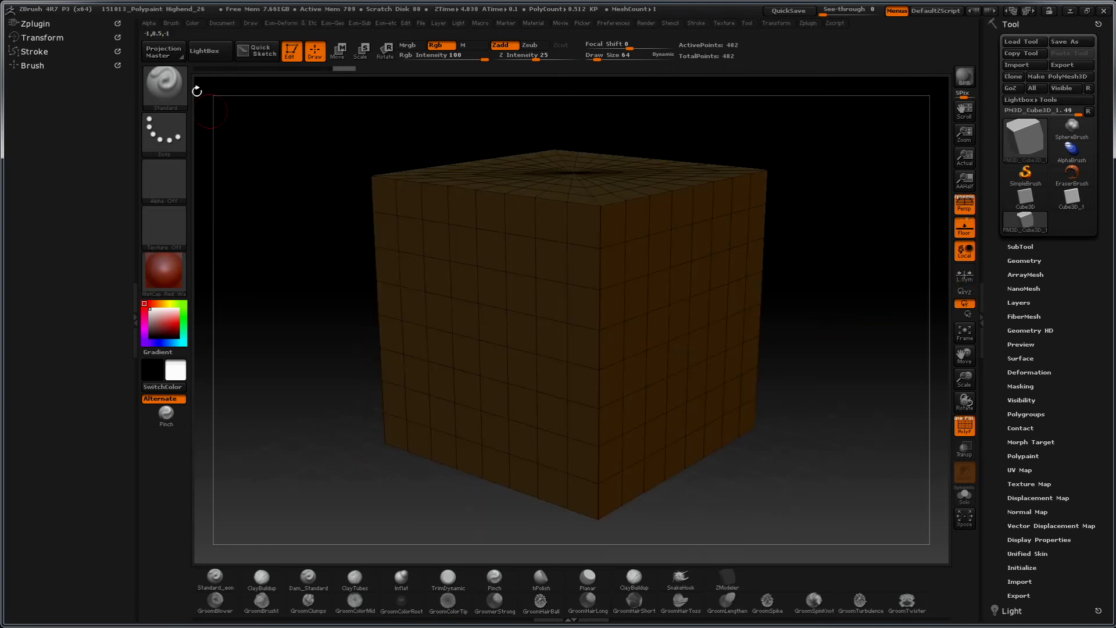
key("b")
key("b")
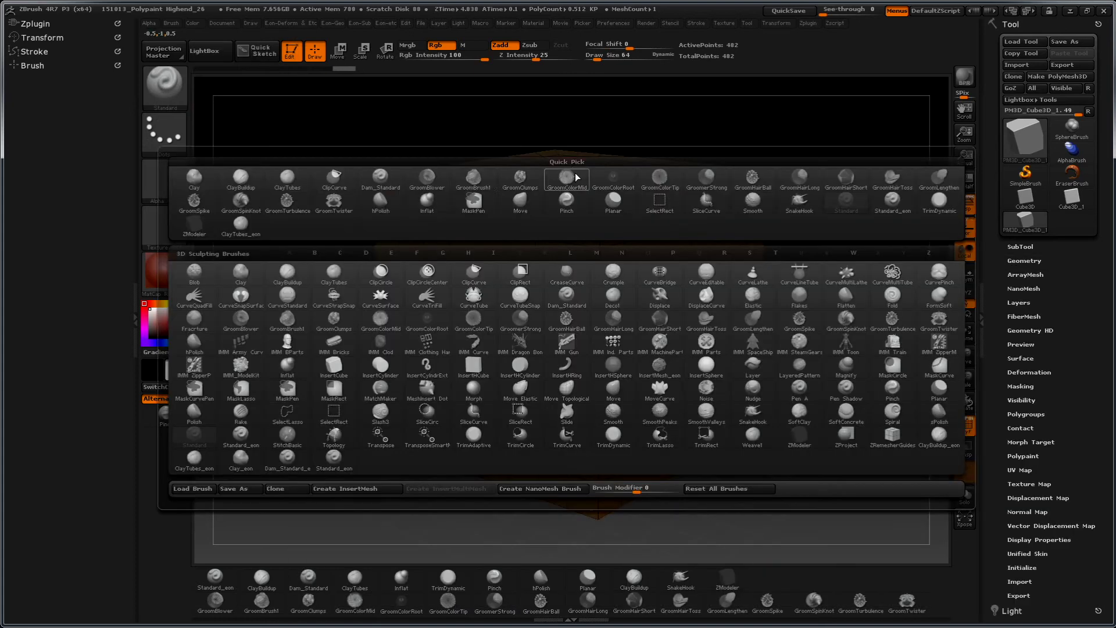
Step: Pick ZModeler from the brush palette, replacing Standard, and orbit the cube slightly
left_click(168, 81)
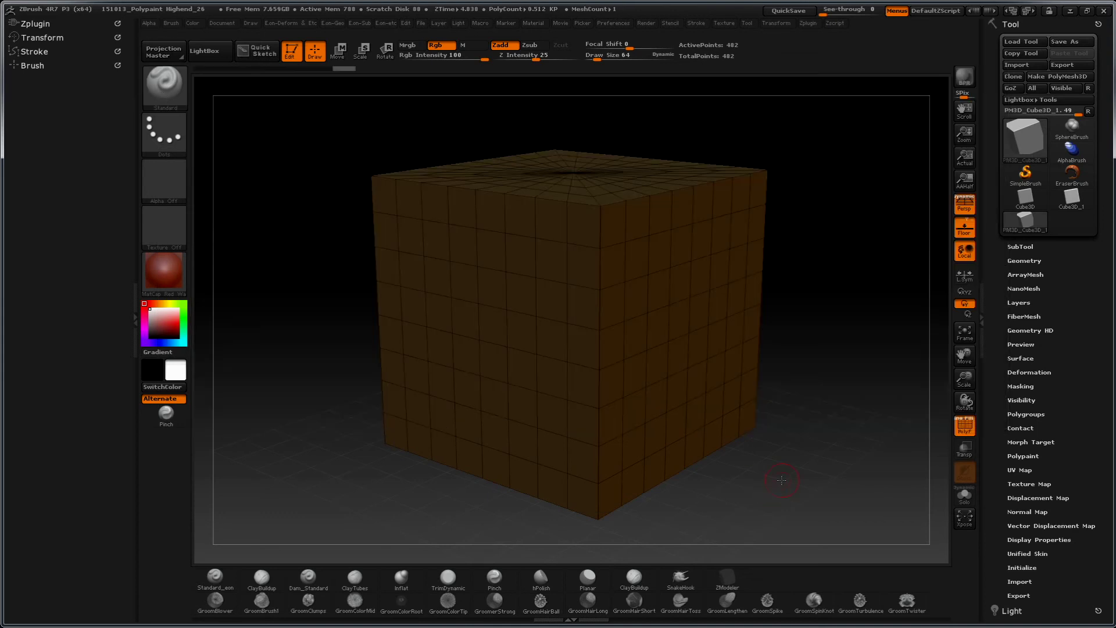
key("b")
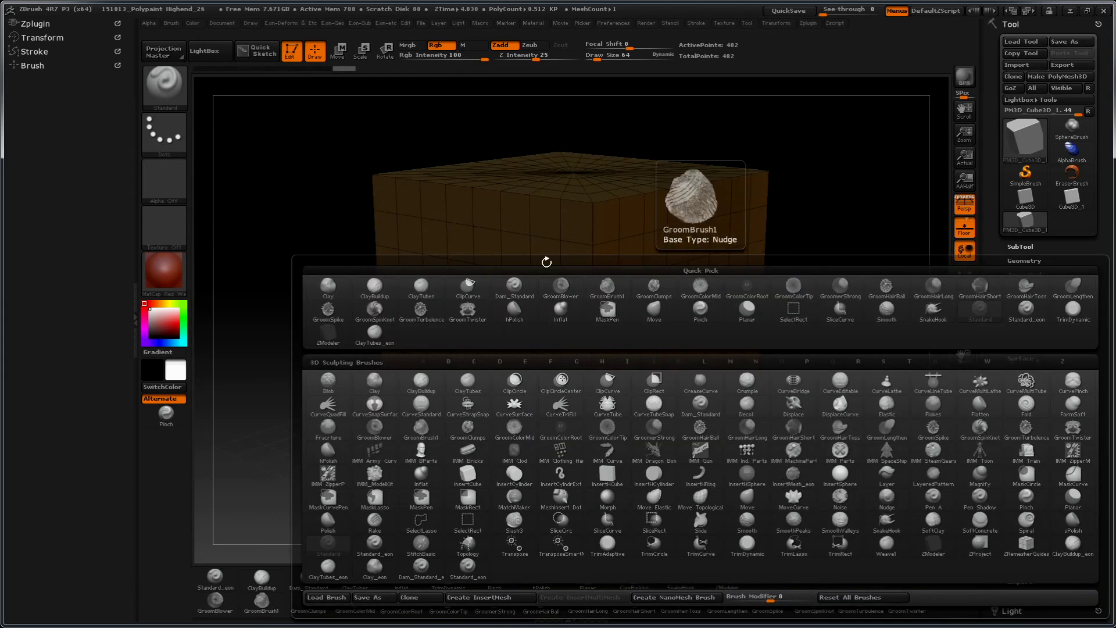
key("b")
key("b")
key("l")
key("b")
key("b")
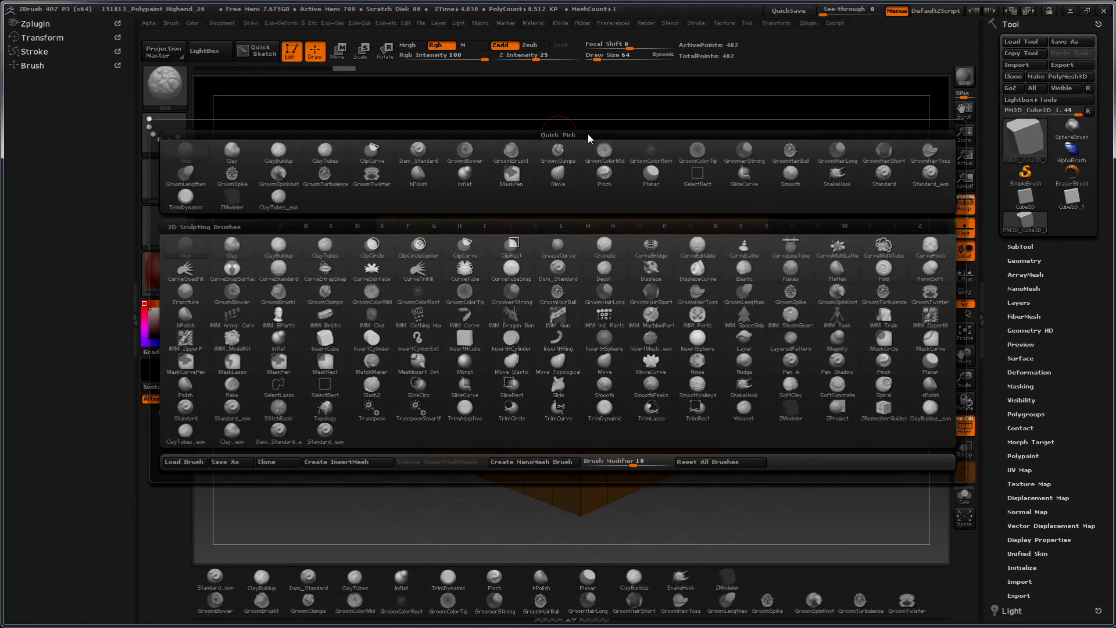
left_click(797, 414)
mouse_move(286, 292)
left_mouse_down()
mouse_move(279, 319)
mouse_move(287, 219)
left_mouse_up()
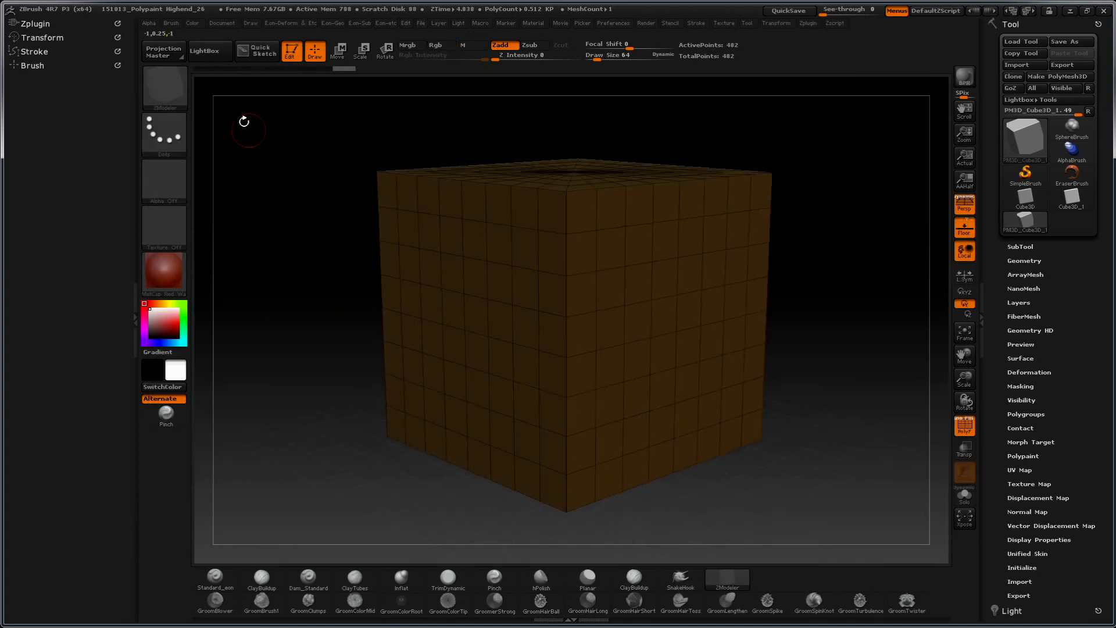
left_click(222, 23)
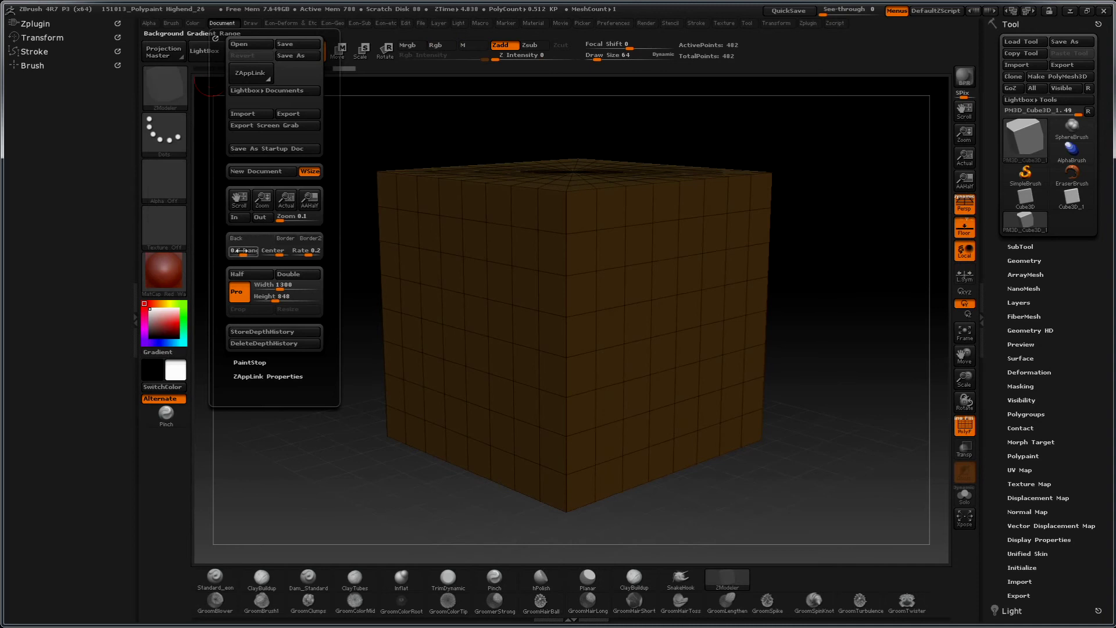
Step: Set Document Back Range to 0 for a flat grey background, re-lock Y rotation, and show ZModeler polygon actions
left_click_drag(235, 251, 232, 253)
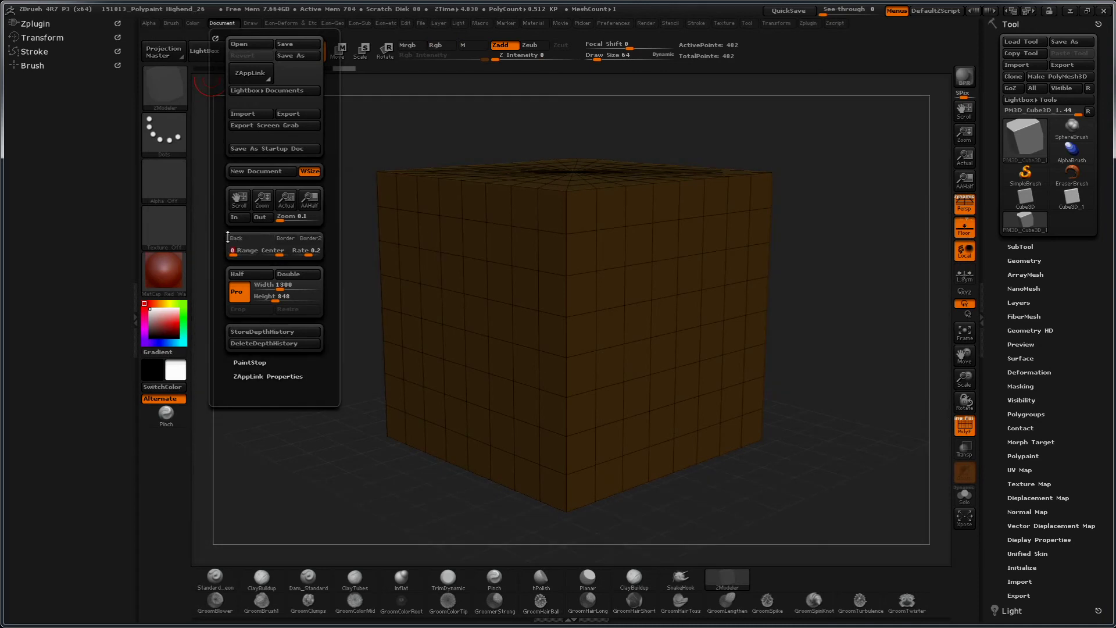
mouse_move(814, 324)
left_mouse_down()
mouse_move(857, 329)
mouse_move(875, 307)
left_mouse_up()
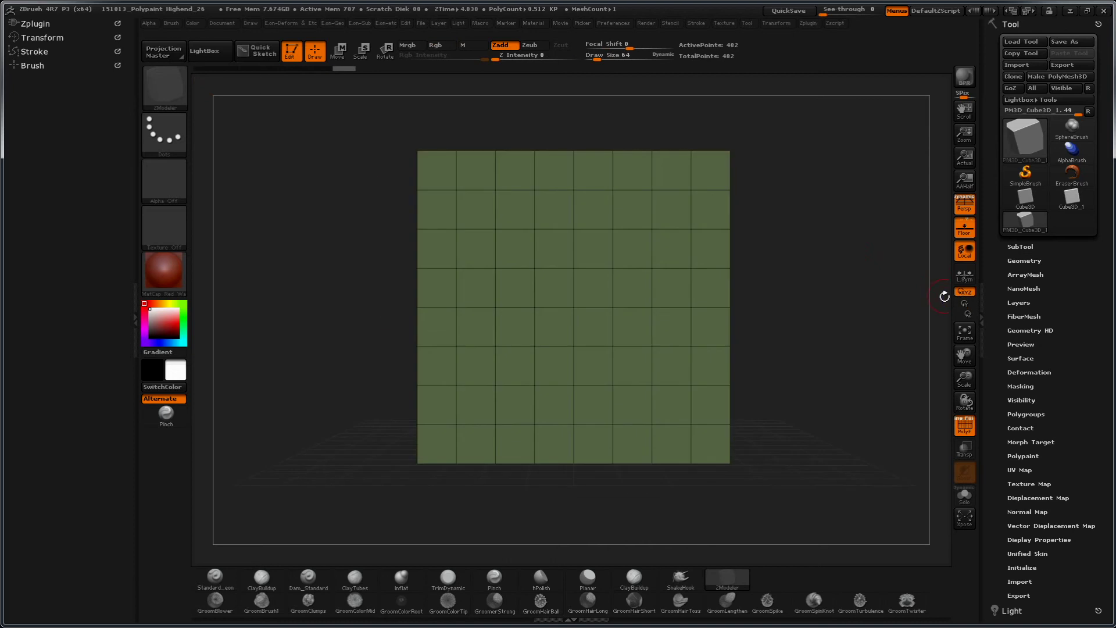
left_click(960, 305)
mouse_move(859, 267)
left_mouse_down()
mouse_move(807, 294)
mouse_move(792, 249)
mouse_move(874, 191)
mouse_move(835, 340)
mouse_move(855, 250)
mouse_move(830, 296)
mouse_move(787, 296)
mouse_move(810, 252)
mouse_move(822, 257)
left_mouse_up()
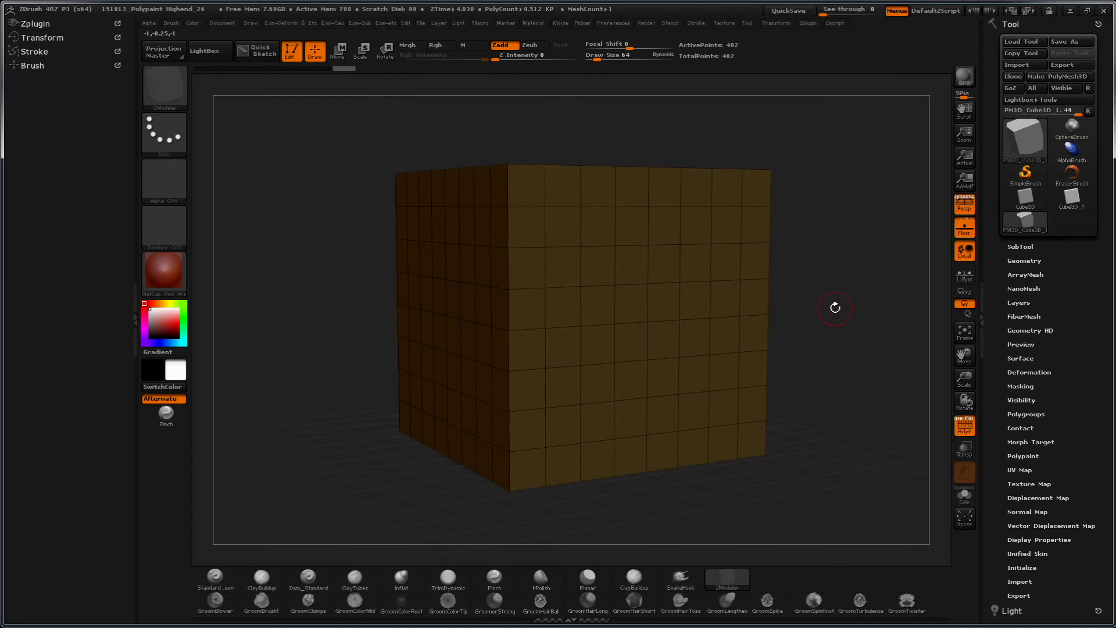
mouse_move(843, 328)
left_mouse_down()
mouse_move(843, 337)
mouse_move(845, 324)
left_mouse_up()
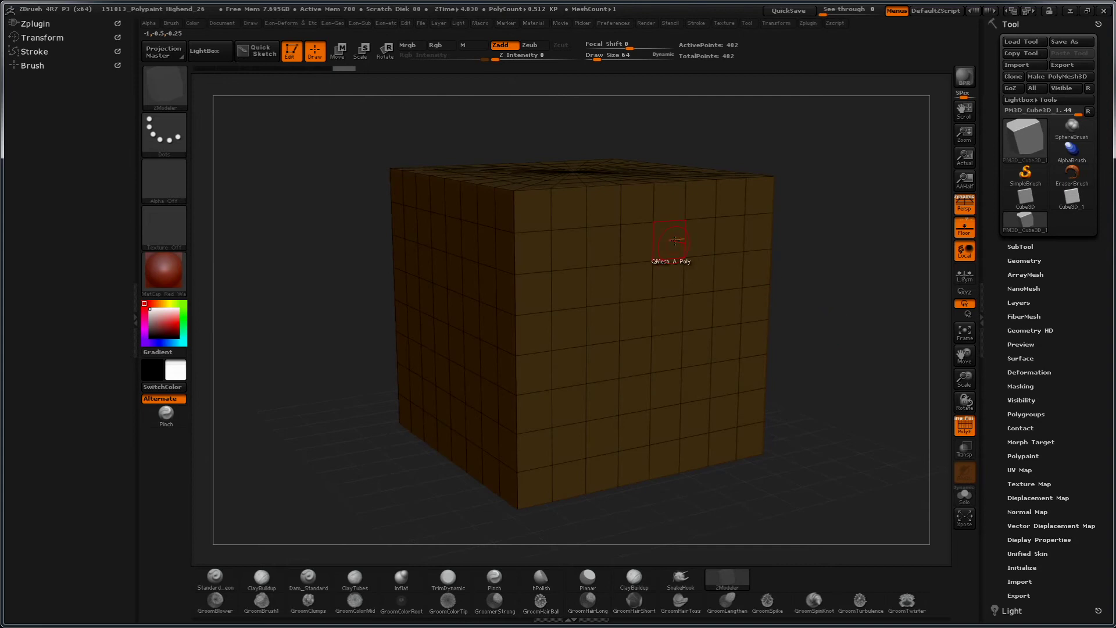
key("space")
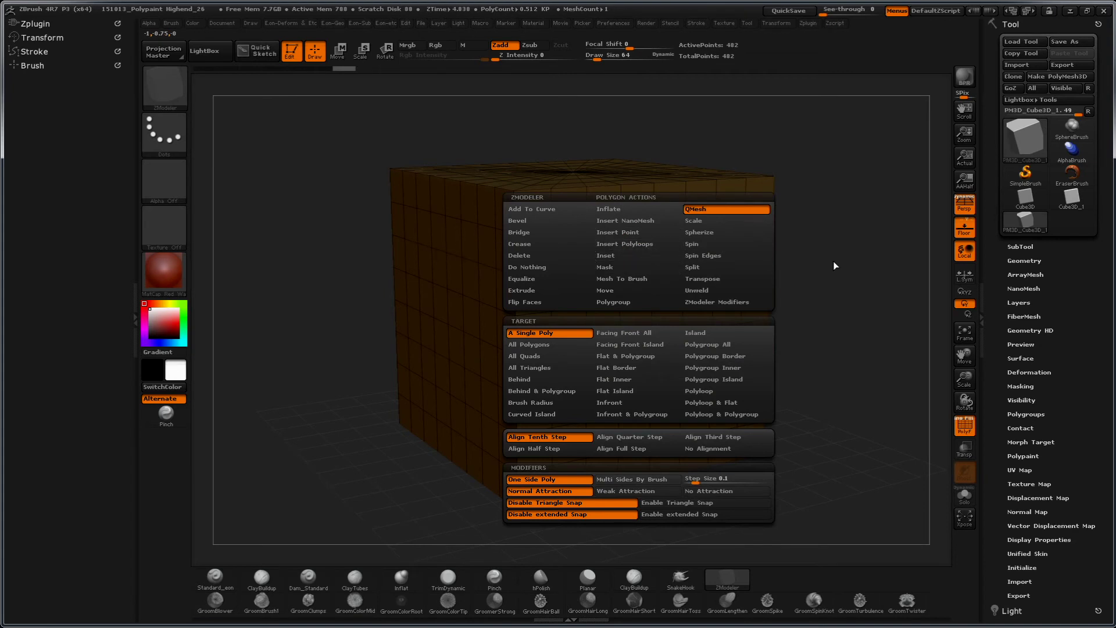
Step: Choose a ZModeler polygon action and QMesh-extrude a front face of the cube into a box
left_click(616, 289)
key("space")
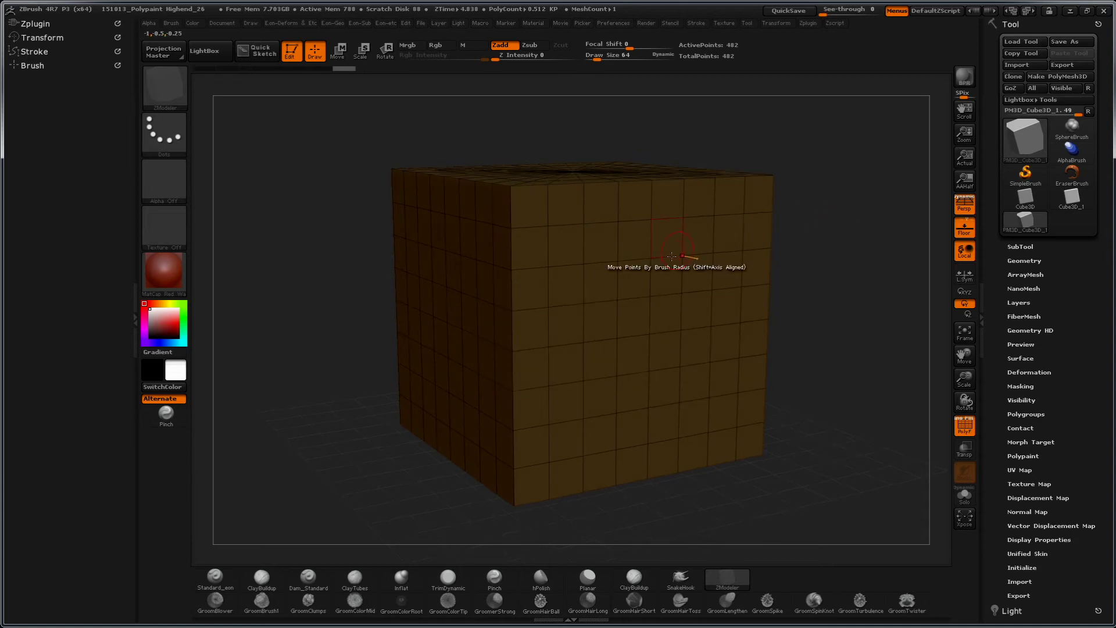
left_click_drag(780, 236, 779, 217)
key("space")
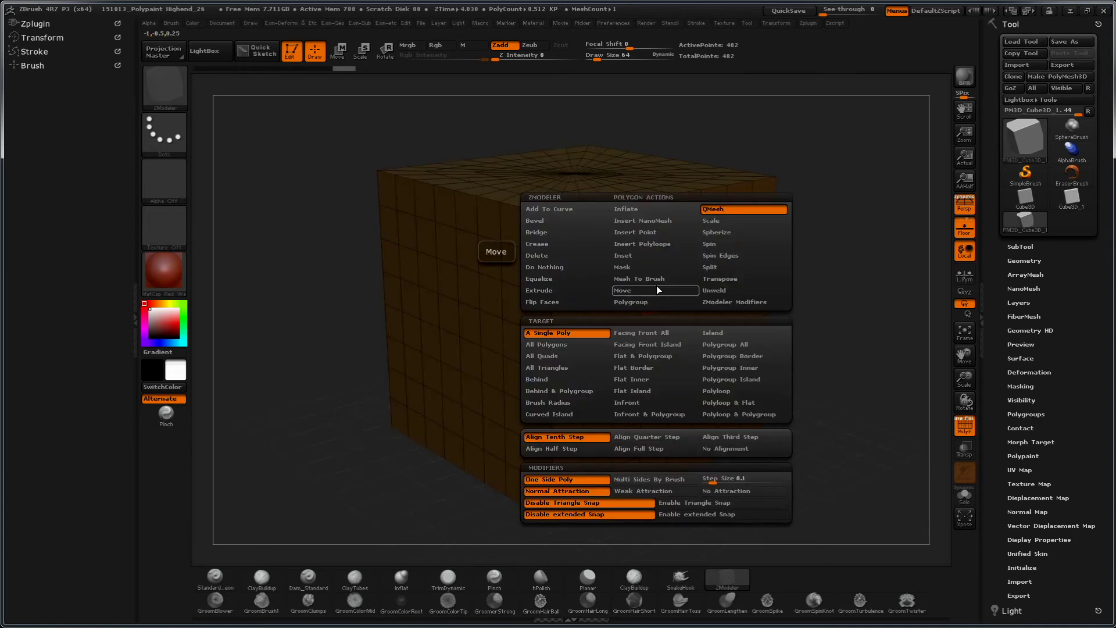
left_click(657, 289)
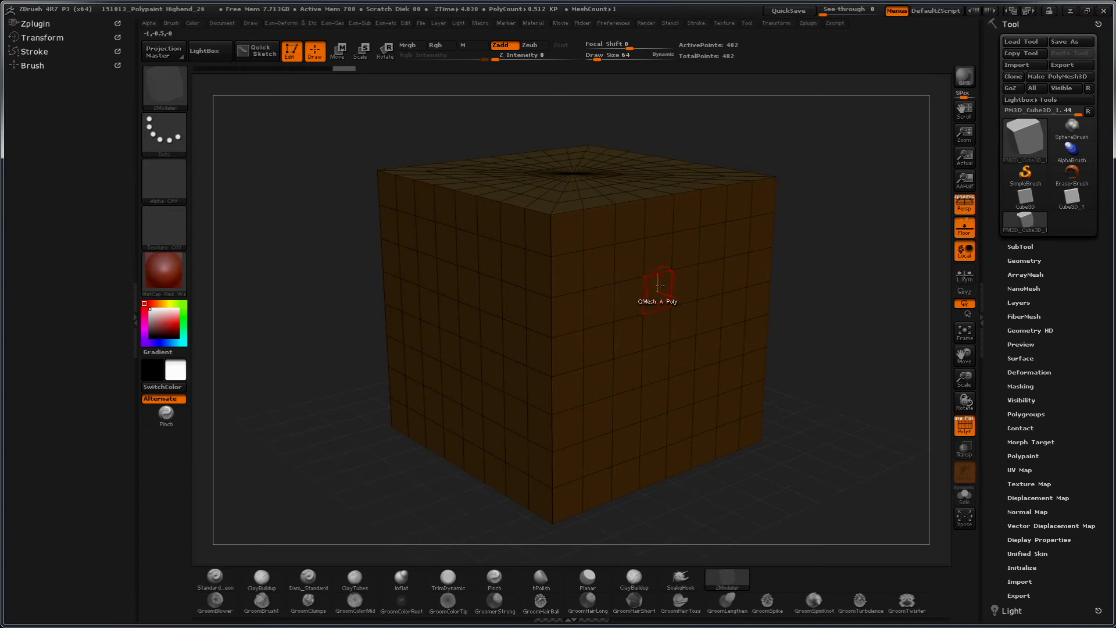
left_click_drag(835, 212, 835, 224, "alt")
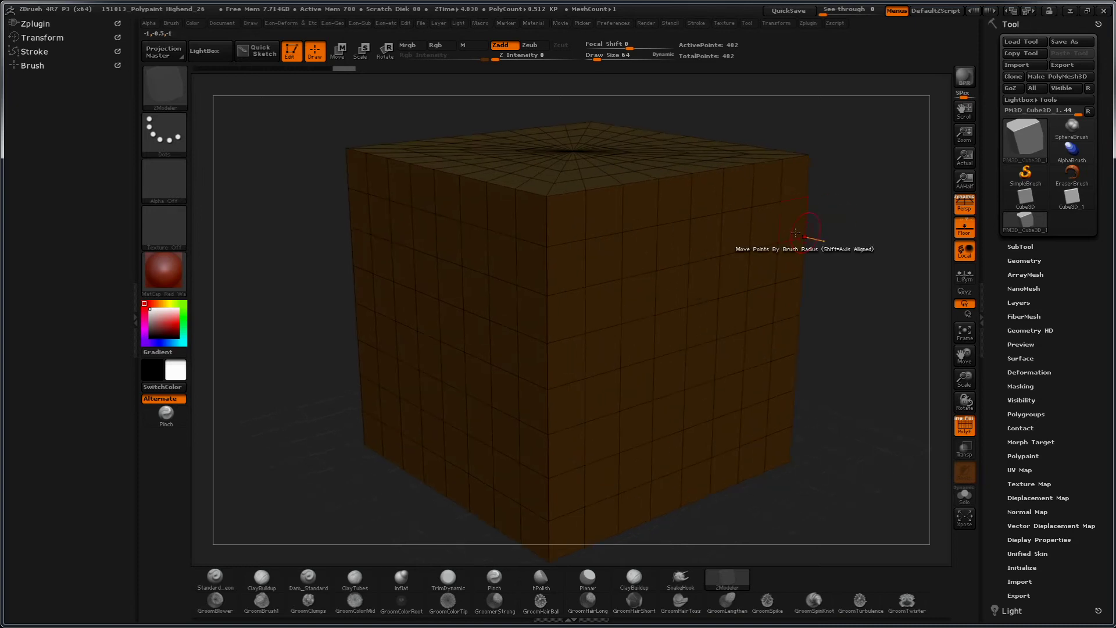
right_click(671, 283)
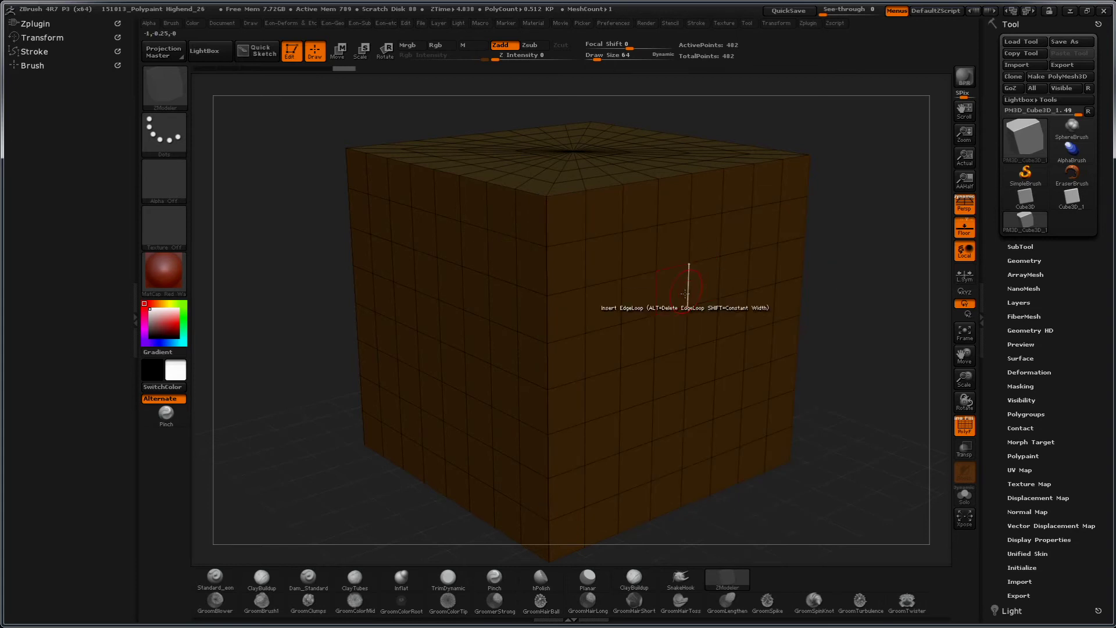
mouse_move(667, 288)
left_mouse_down()
mouse_move(849, 296)
mouse_move(840, 277)
left_mouse_up()
Step: Try further QMesh extrusions, including an L-shaped block, and undo them with Ctrl+Z
key("ctrl+z")
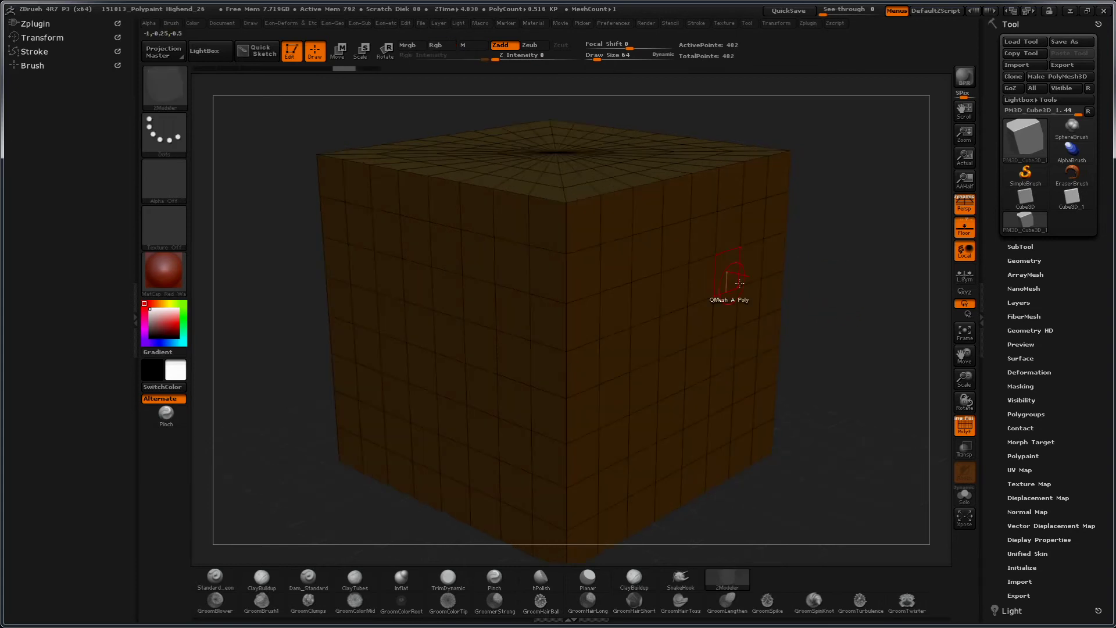
mouse_move(674, 283)
left_mouse_down()
mouse_move(873, 300)
mouse_move(855, 292)
left_mouse_up()
mouse_move(645, 297)
left_mouse_down()
mouse_move(633, 274)
mouse_move(655, 255)
mouse_move(692, 261)
left_mouse_up()
left_click_drag(859, 206, 695, 249, "shift")
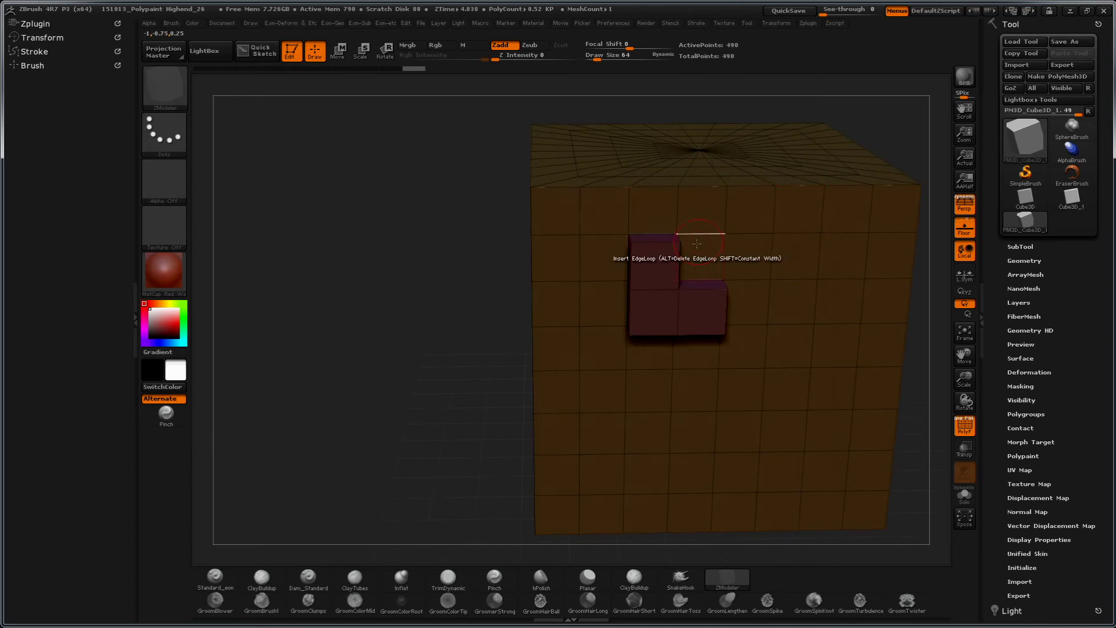
key("ctrl+z")
key("ctrl+z")
key("ctrl+z")
key("ctrl+z")
key("ctrl+z")
mouse_move(372, 394)
left_mouse_down()
mouse_move(819, 329)
mouse_move(845, 282)
left_mouse_up()
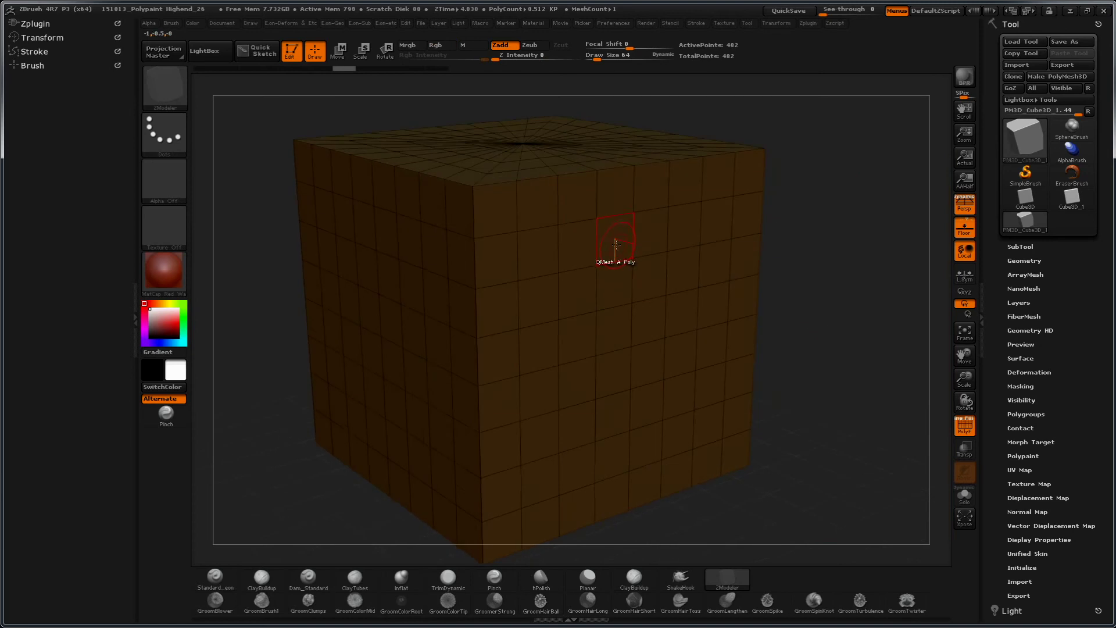
left_click_drag(616, 239, 766, 273)
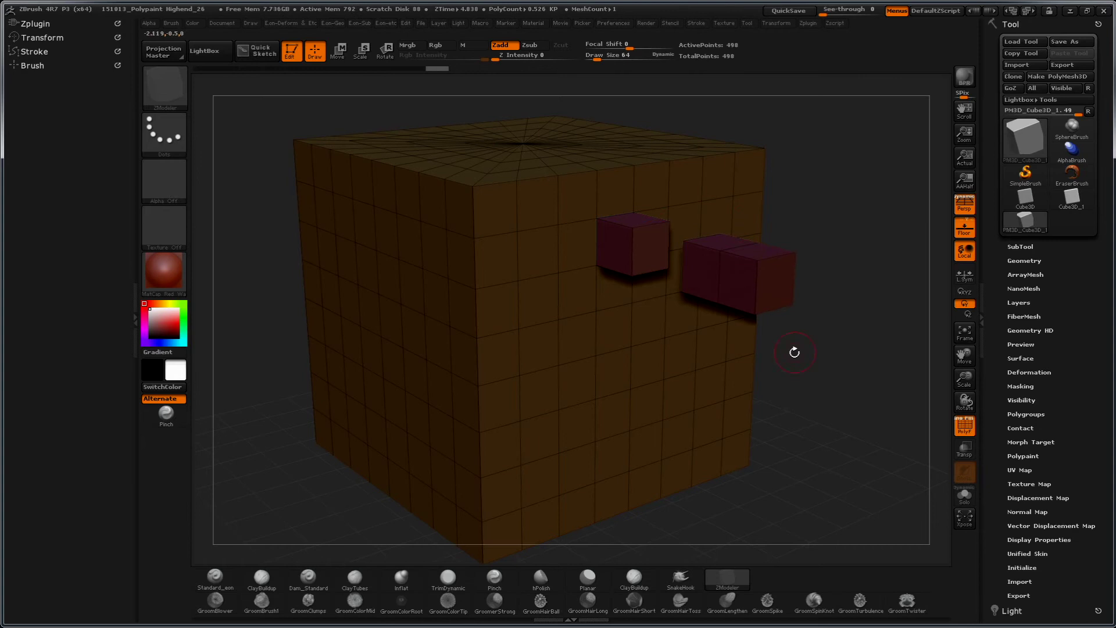
key("ctrl+z")
key("ctrl+z")
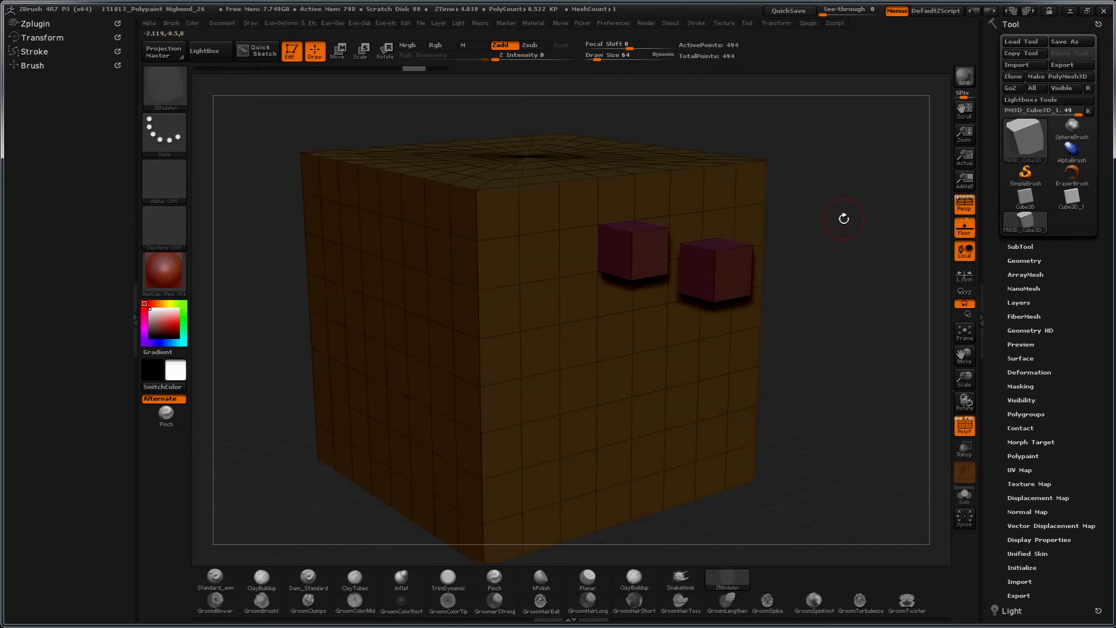
key("ctrl+z")
key("ctrl+z")
key("ctrl+z")
key("ctrl+z")
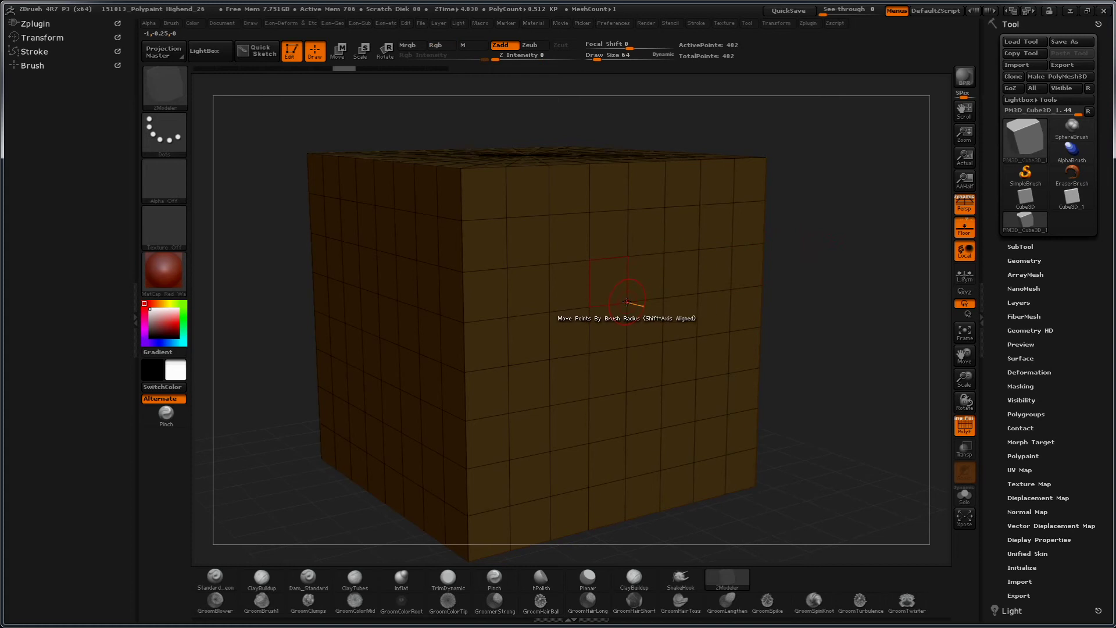
key("space")
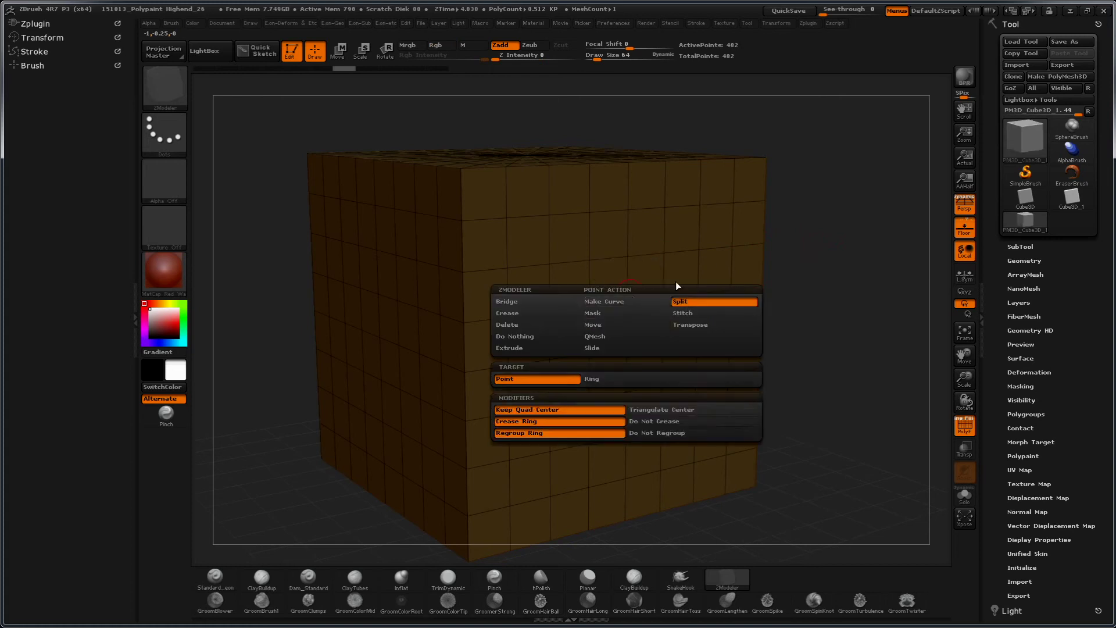
left_click_drag(632, 318, 635, 335)
left_click_drag(849, 268, 878, 264)
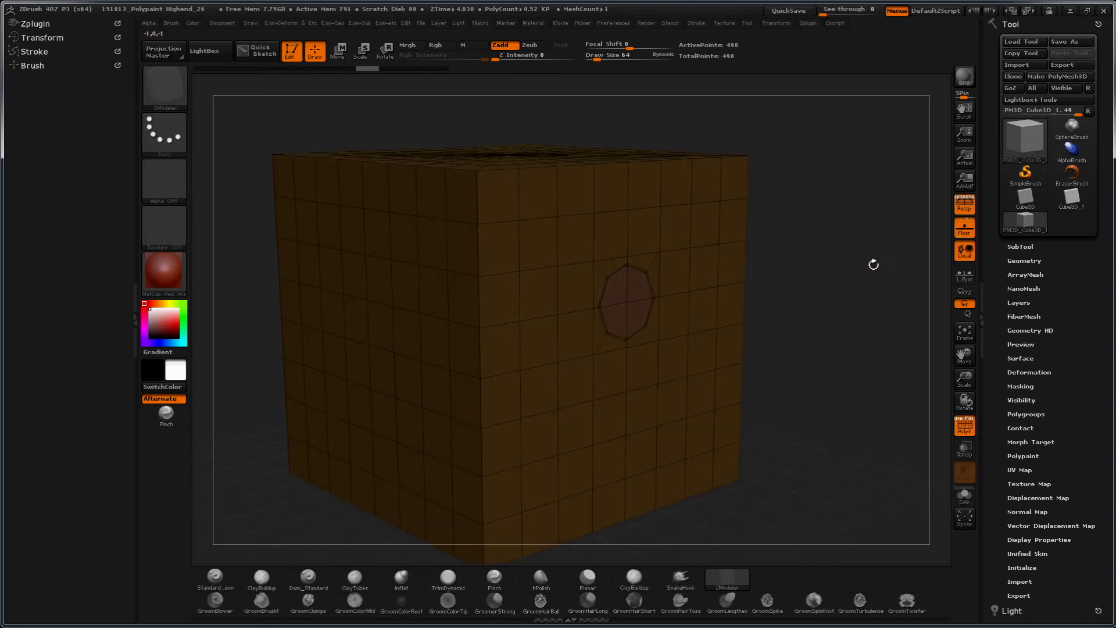
key("ctrl+z")
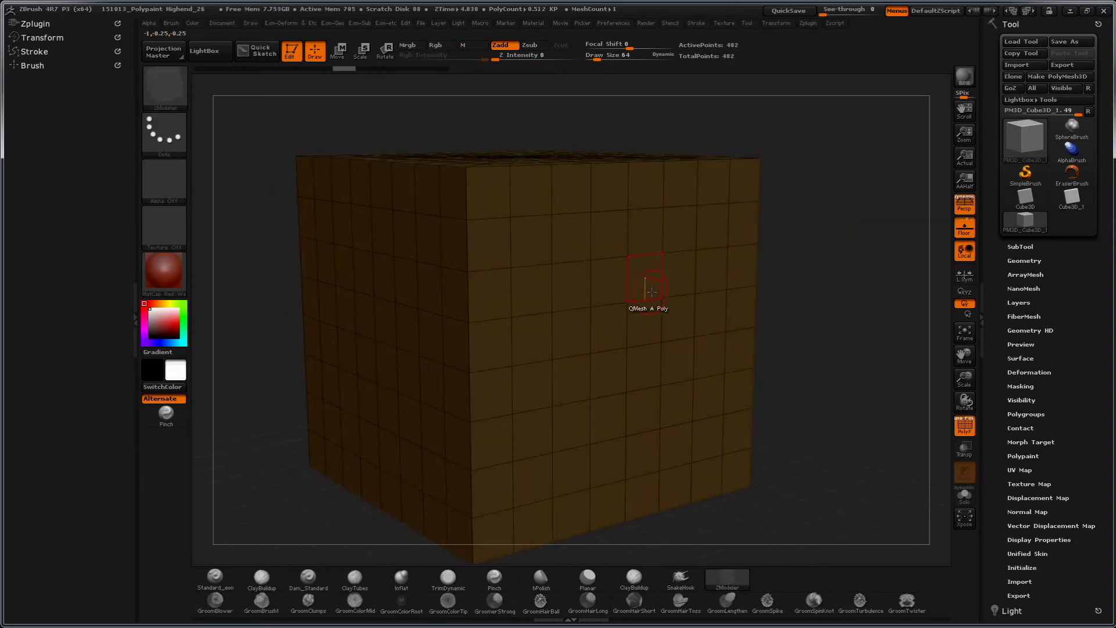
key("space")
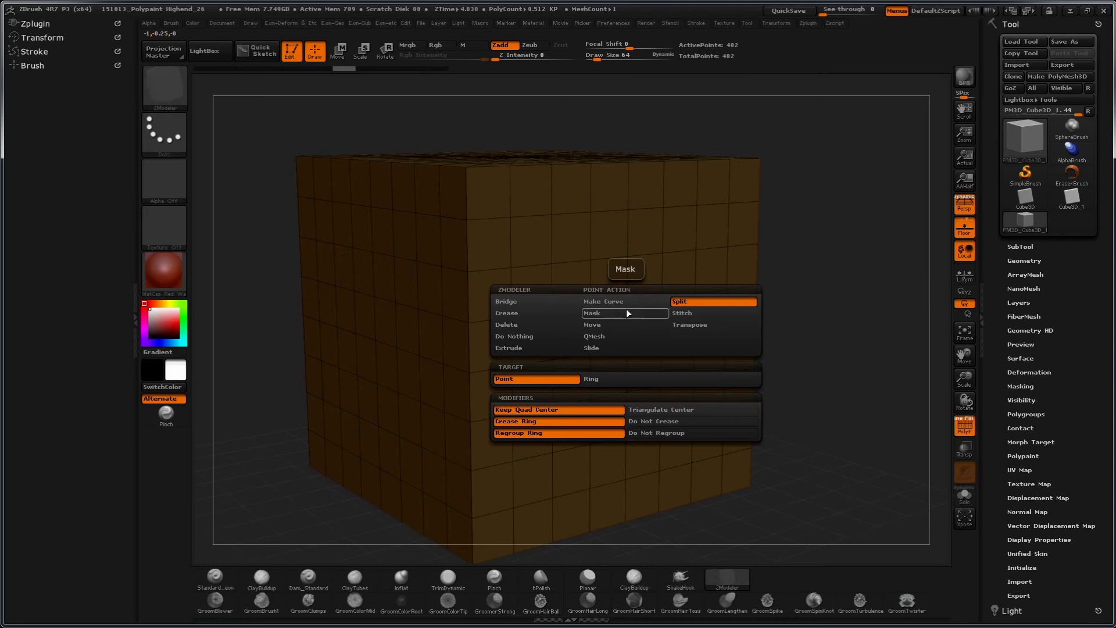
left_click(591, 379)
left_click(626, 304)
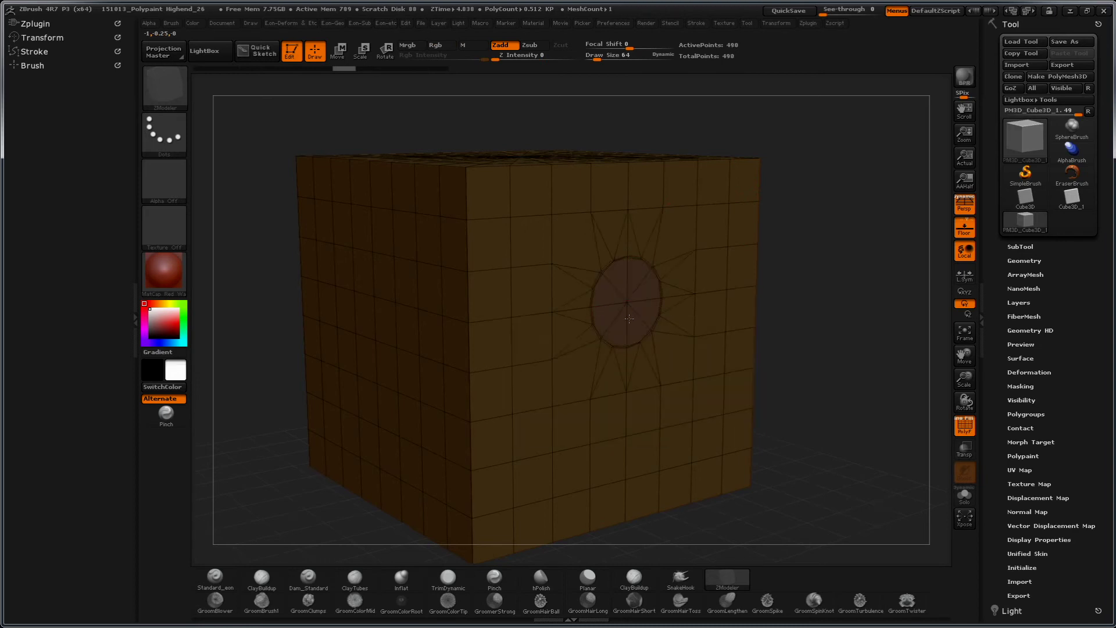
mouse_move(867, 269)
left_mouse_down()
mouse_move(849, 292)
mouse_move(859, 242)
mouse_move(855, 257)
left_mouse_up()
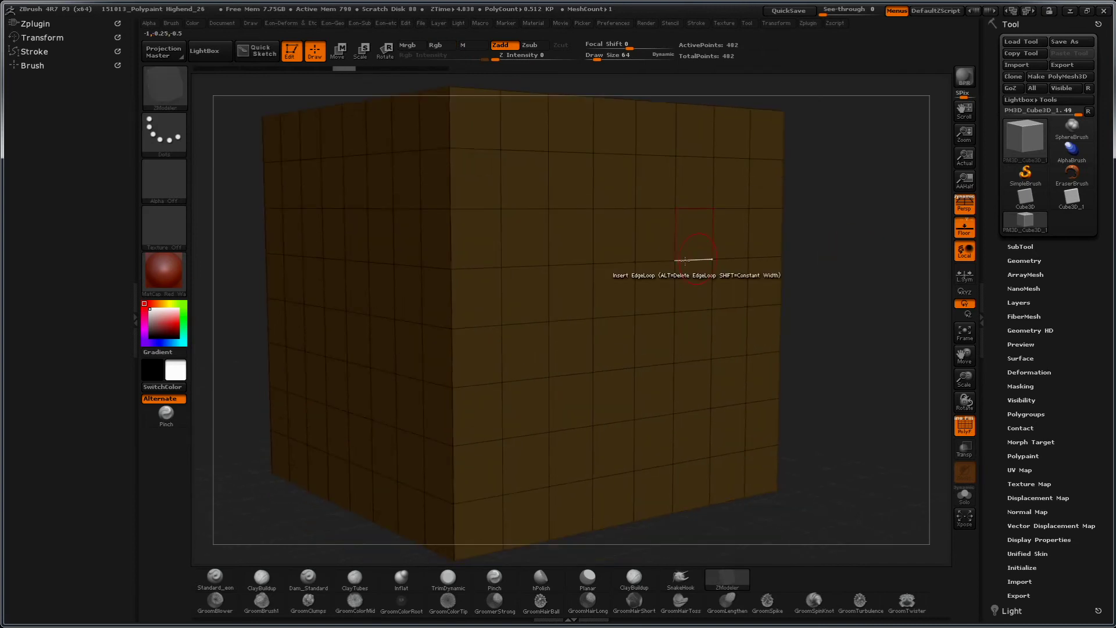
Step: Insert a horizontal edge loop around the cube, removing a stray test loop first
left_click_drag(845, 217, 801, 239)
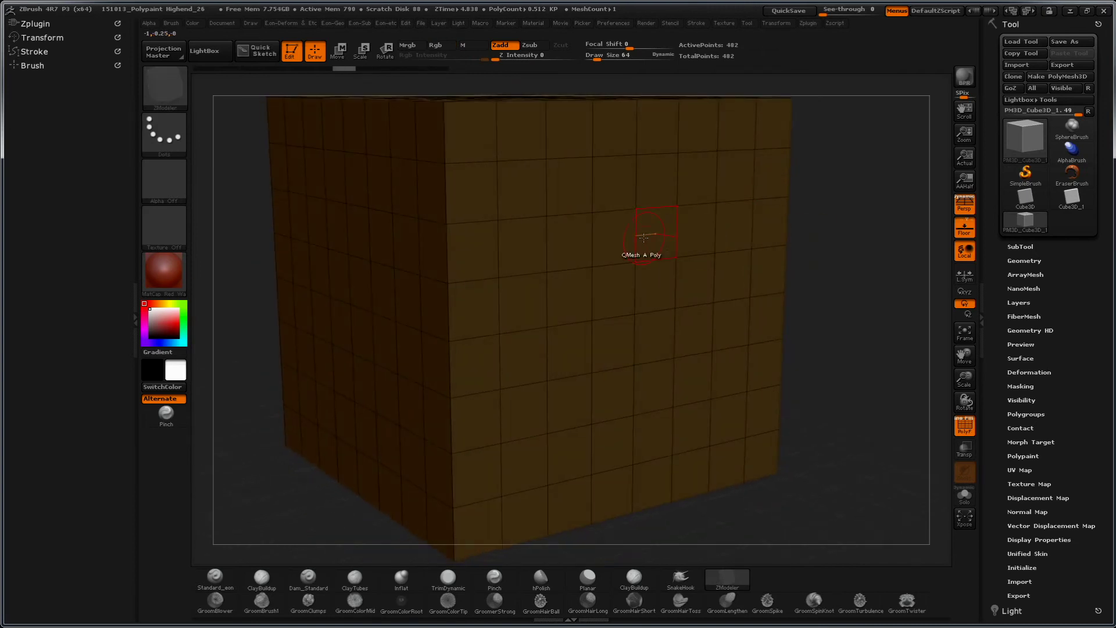
left_click(635, 242)
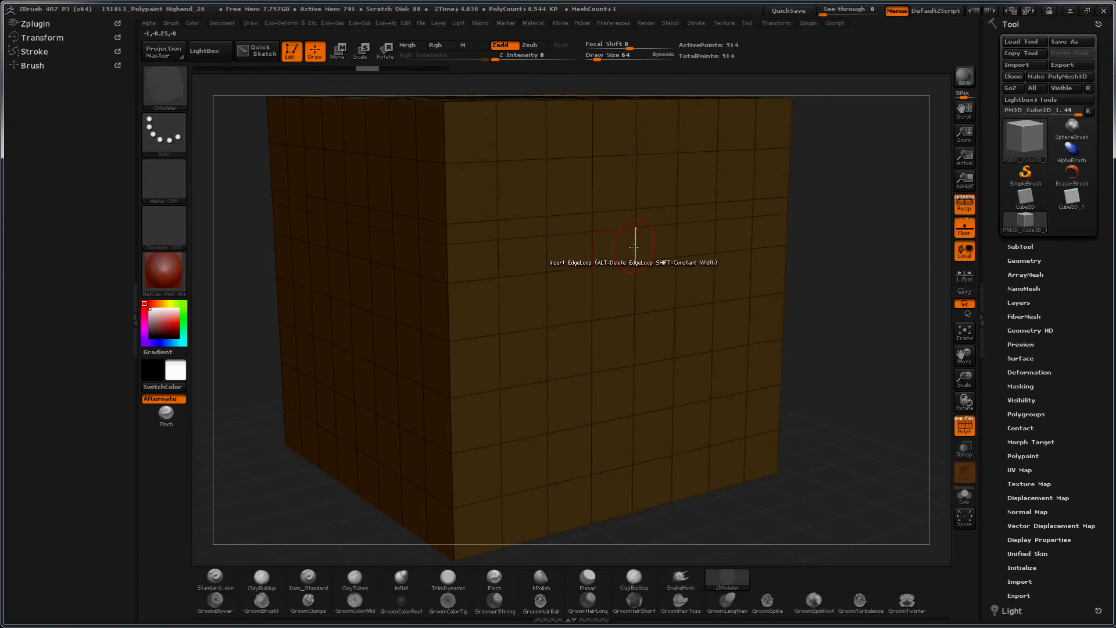
left_click_drag(865, 205, 651, 221)
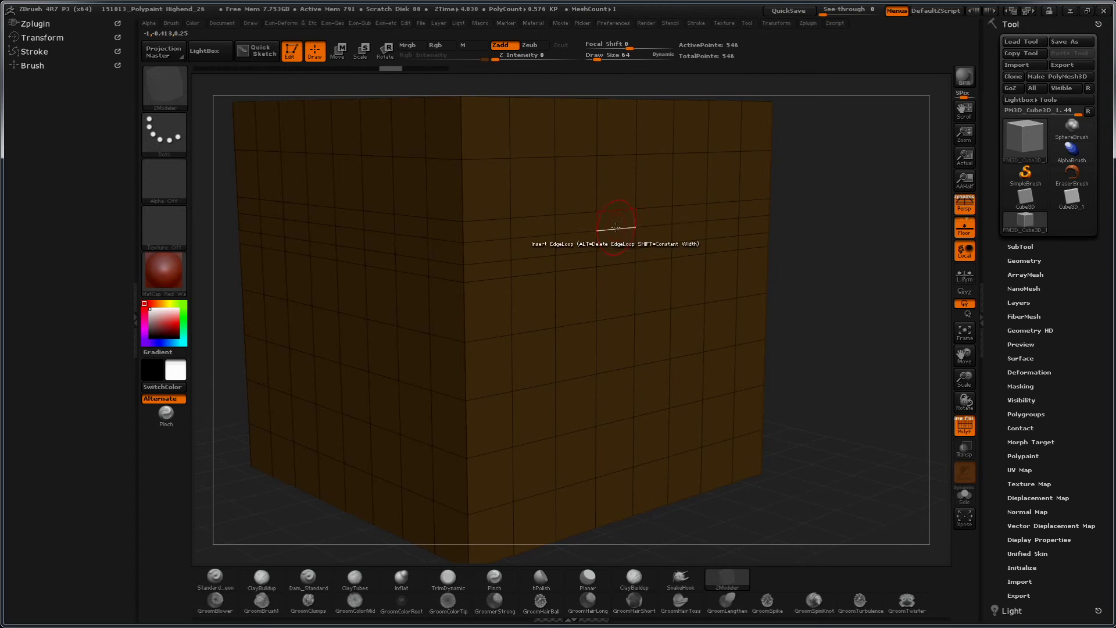
left_click(613, 228, "alt")
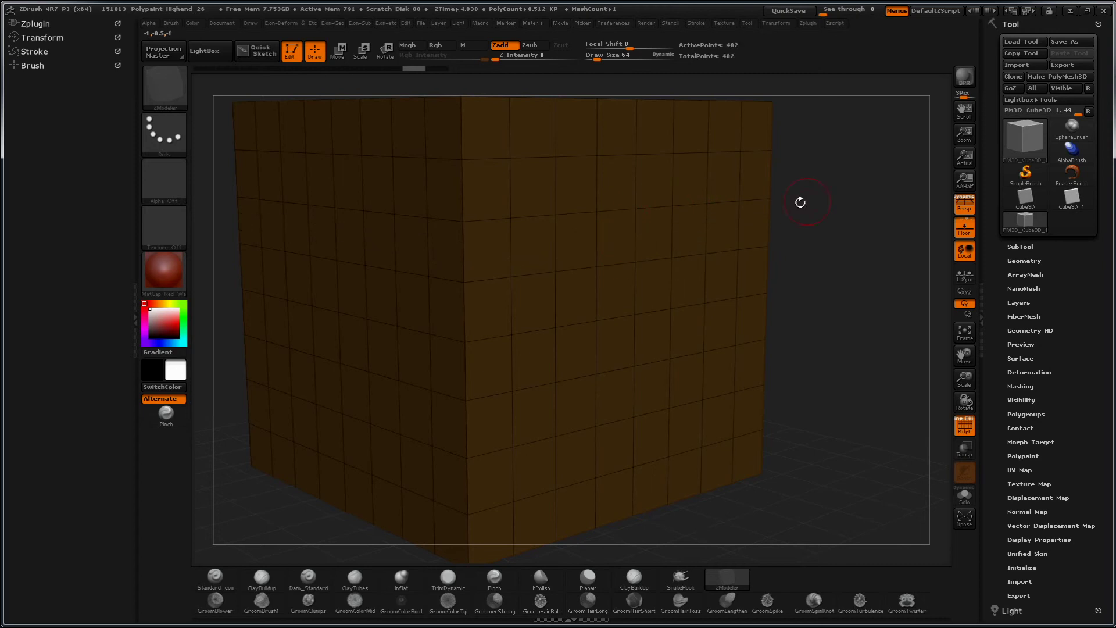
left_click_drag(829, 270, 822, 241)
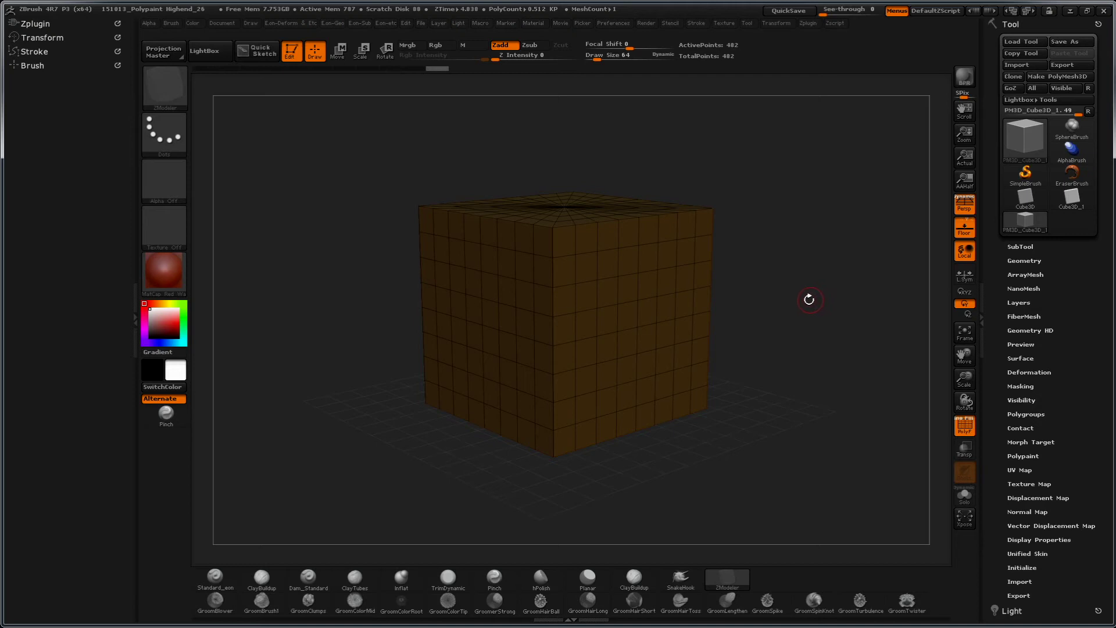
mouse_move(820, 277)
left_mouse_down()
mouse_move(817, 249)
mouse_move(820, 270)
left_mouse_up()
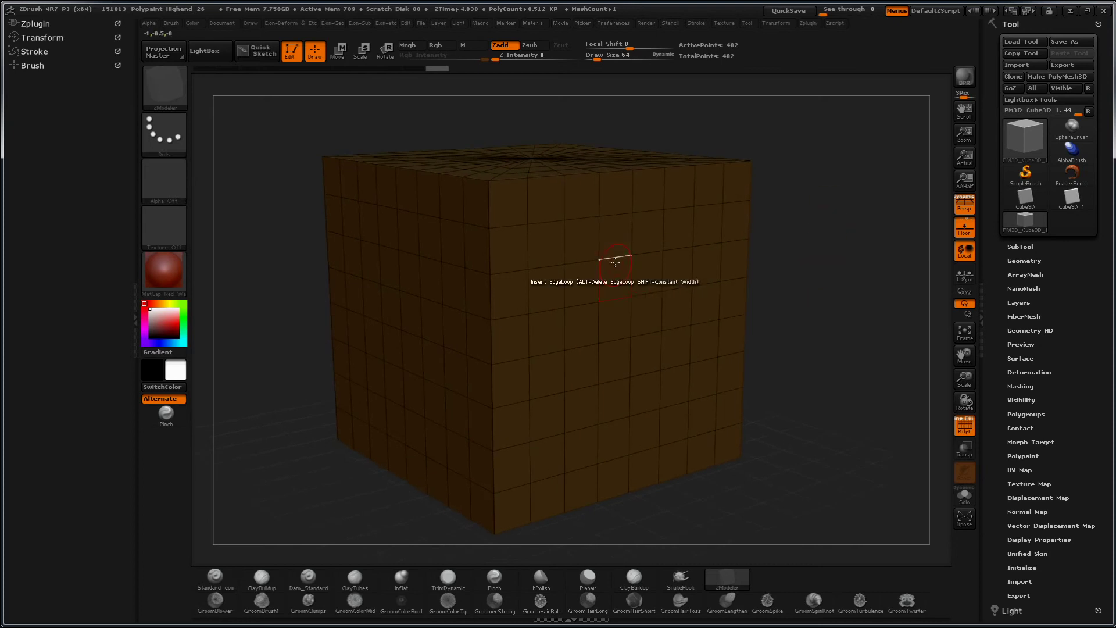
left_click(632, 271)
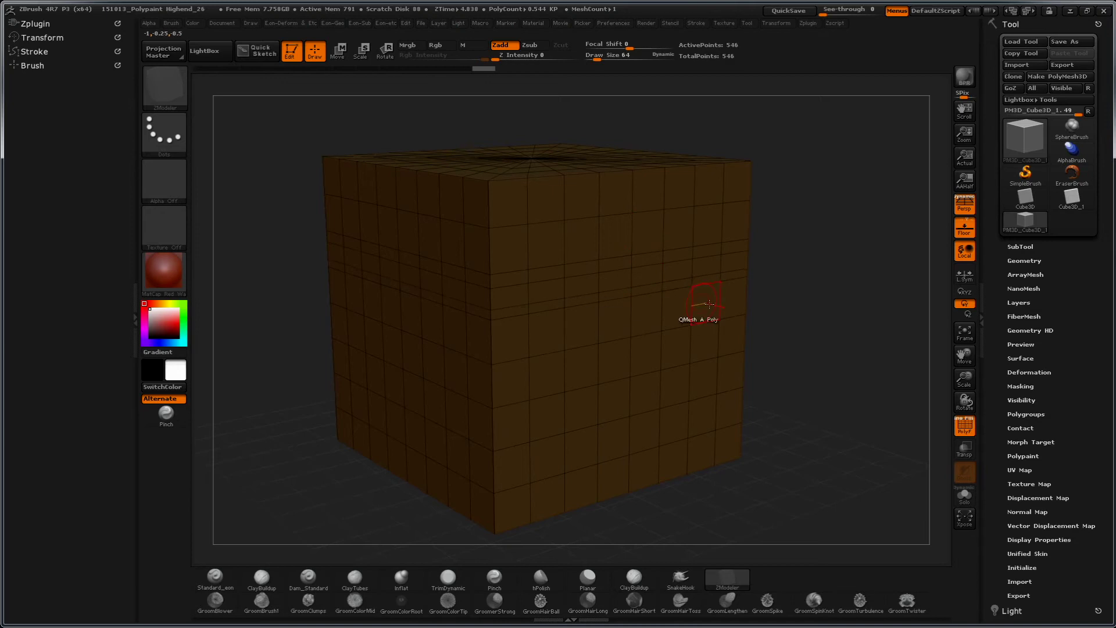
Step: Switch the edge action to Slide and slide the new edge loop
key("space")
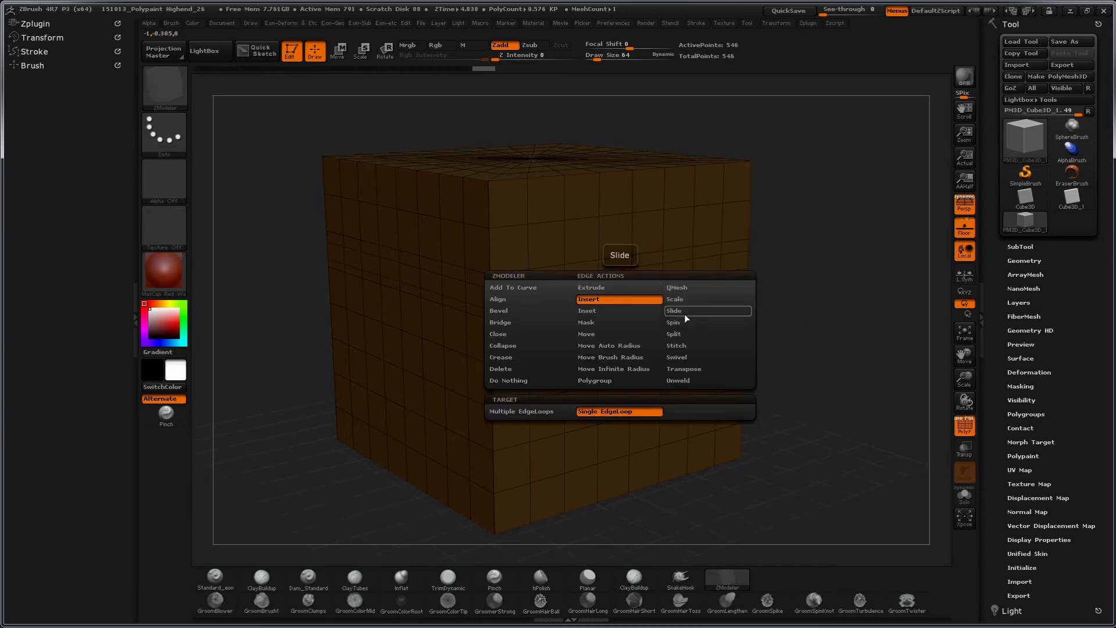
left_click(685, 309)
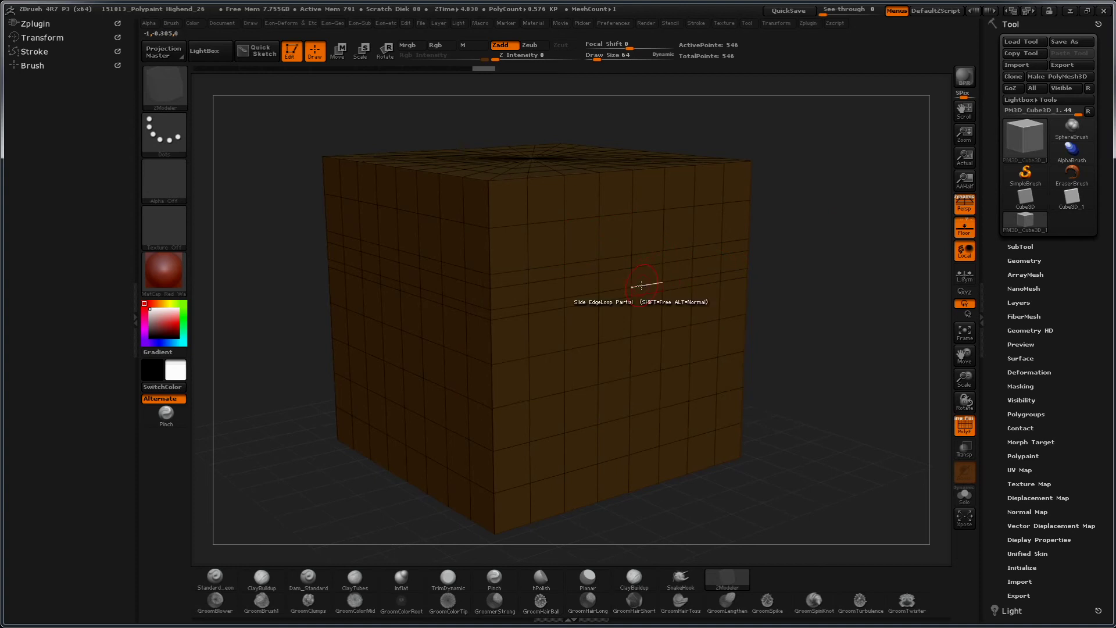
left_click_drag(645, 284, 651, 264)
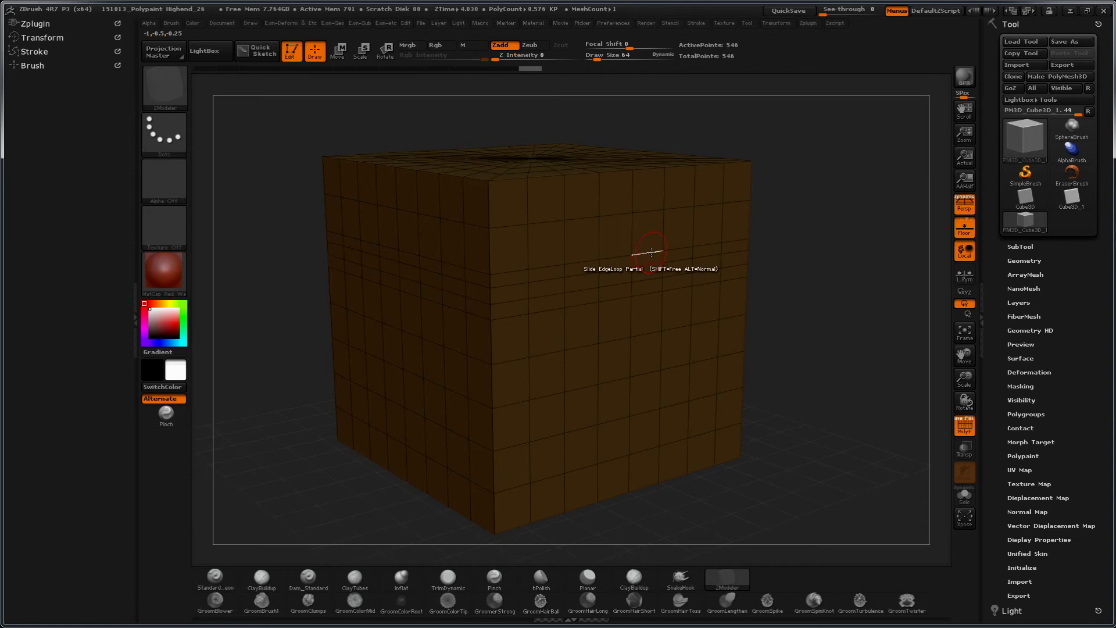
left_click(652, 240)
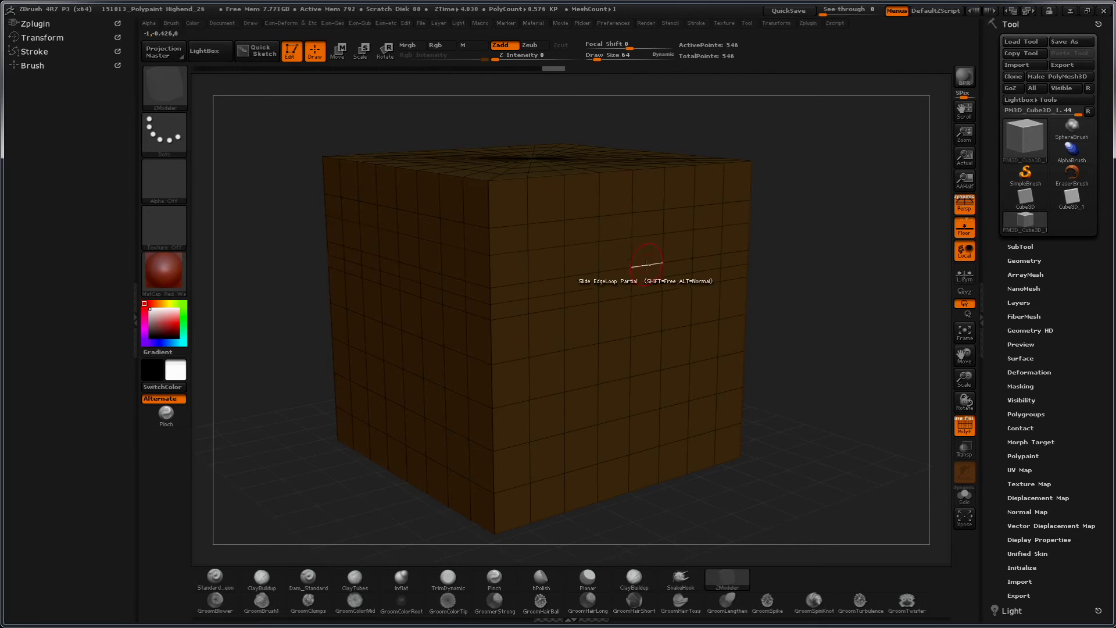
Step: Test sliding with a single Edge target, undo it, then set the target to EdgeLoop Complete
key("space")
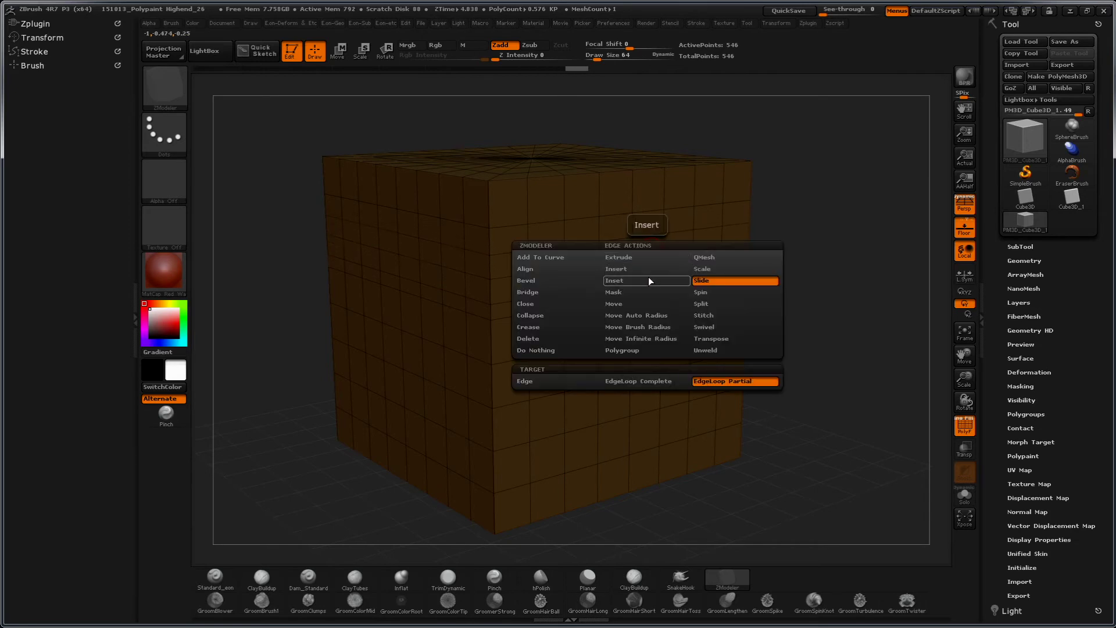
left_click(565, 380)
left_click_drag(612, 261, 613, 272)
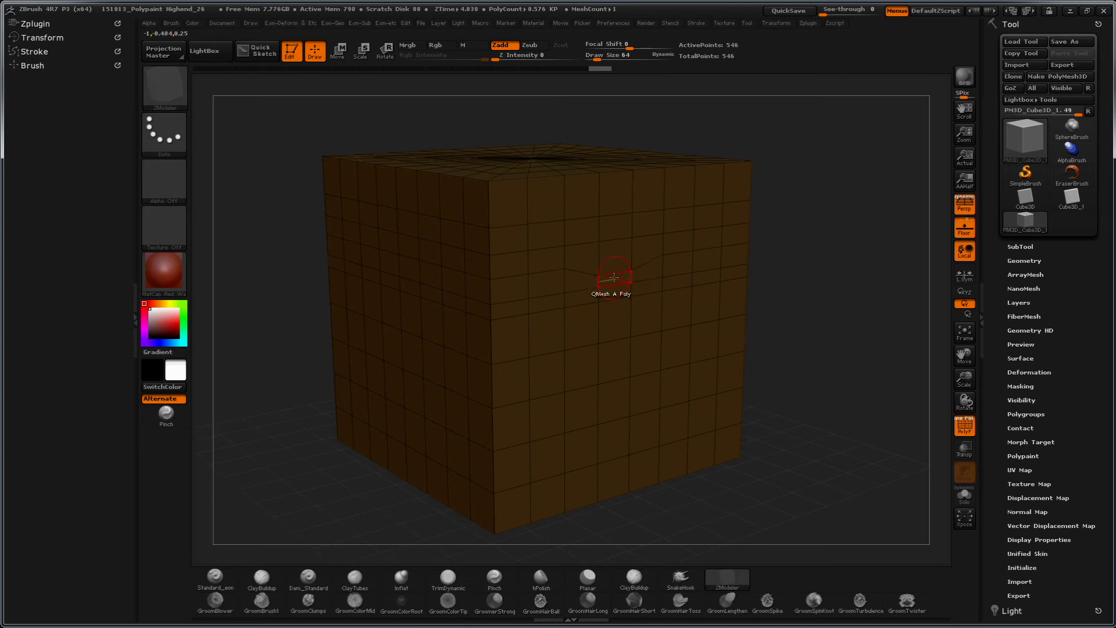
key("ctrl+z")
key("ctrl")
key("ctrl+z")
key("space")
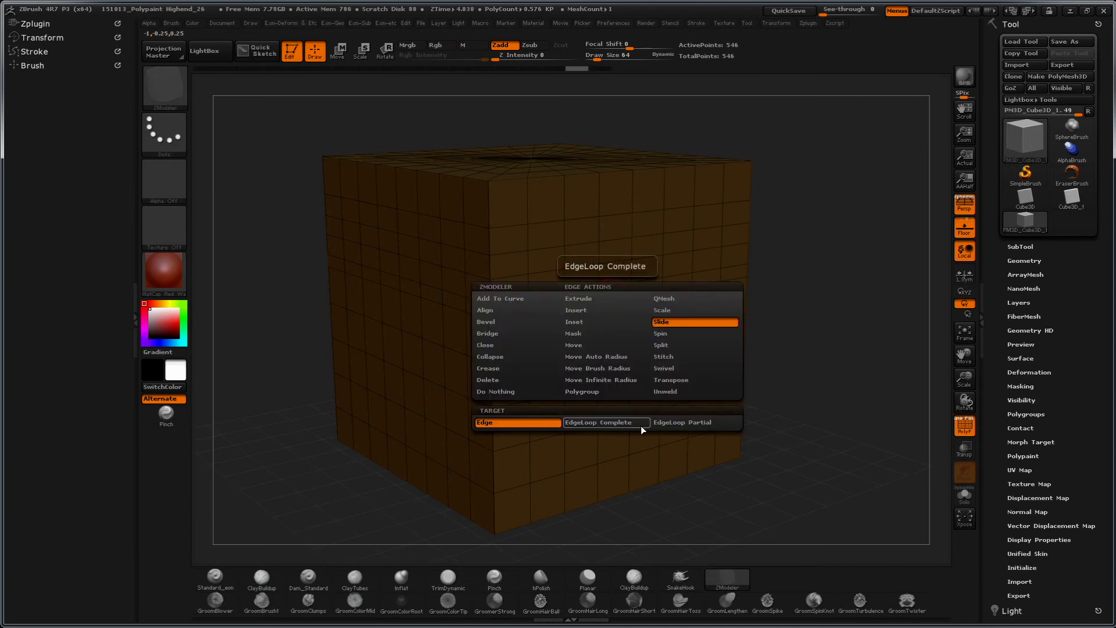
left_click(627, 422)
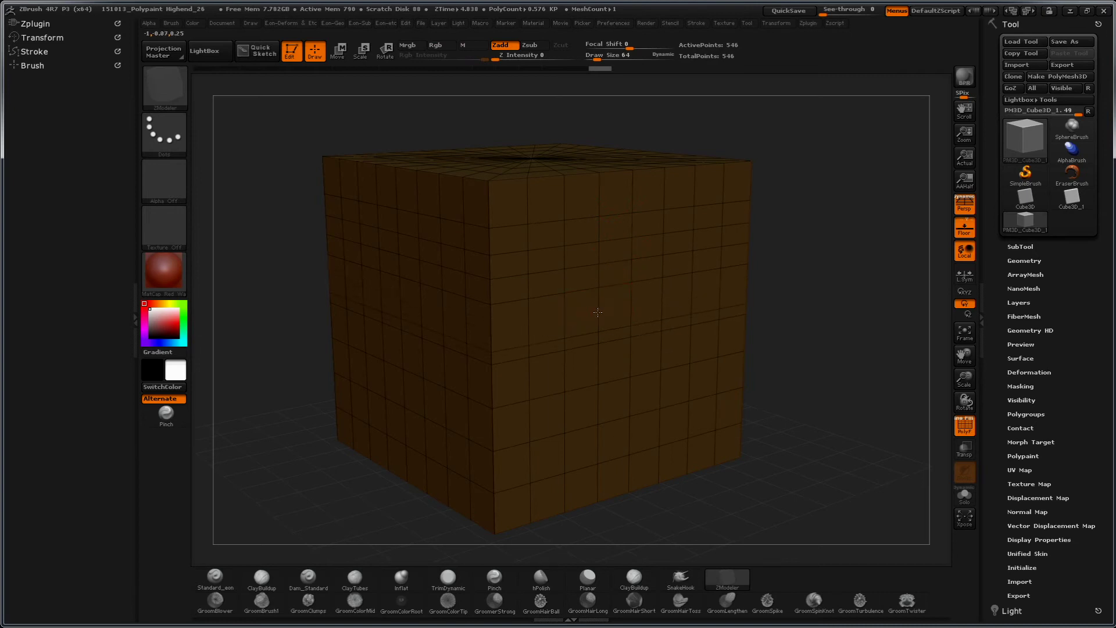
key("ctrl")
Step: Switch the edge action to Insert and remove two horizontal edge loops from the front
key("space")
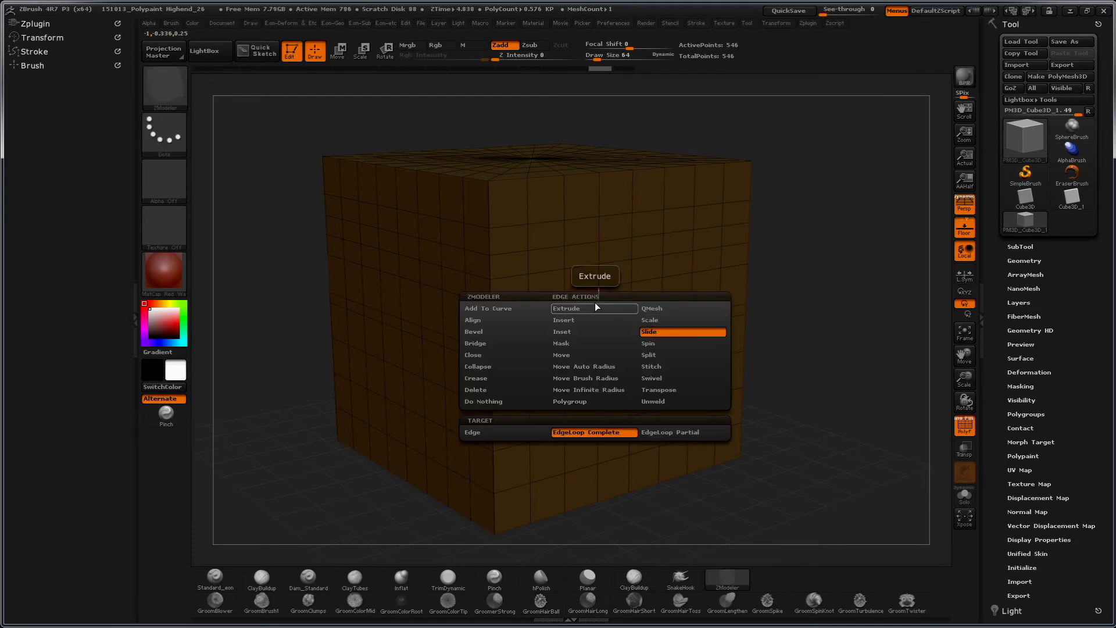
left_click(577, 319)
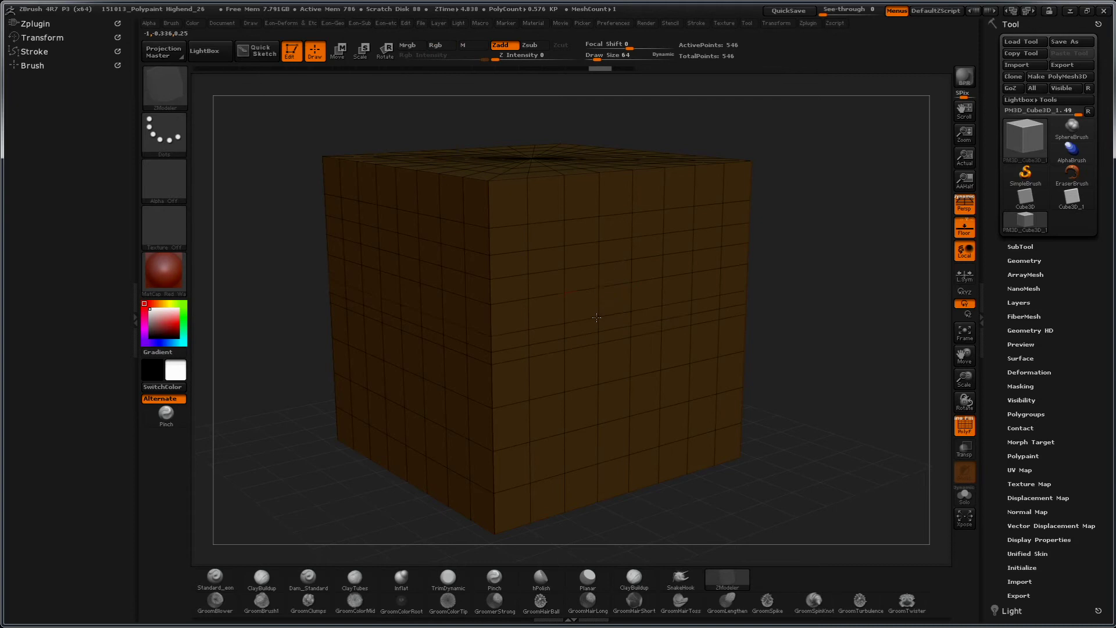
left_click(589, 331, "alt")
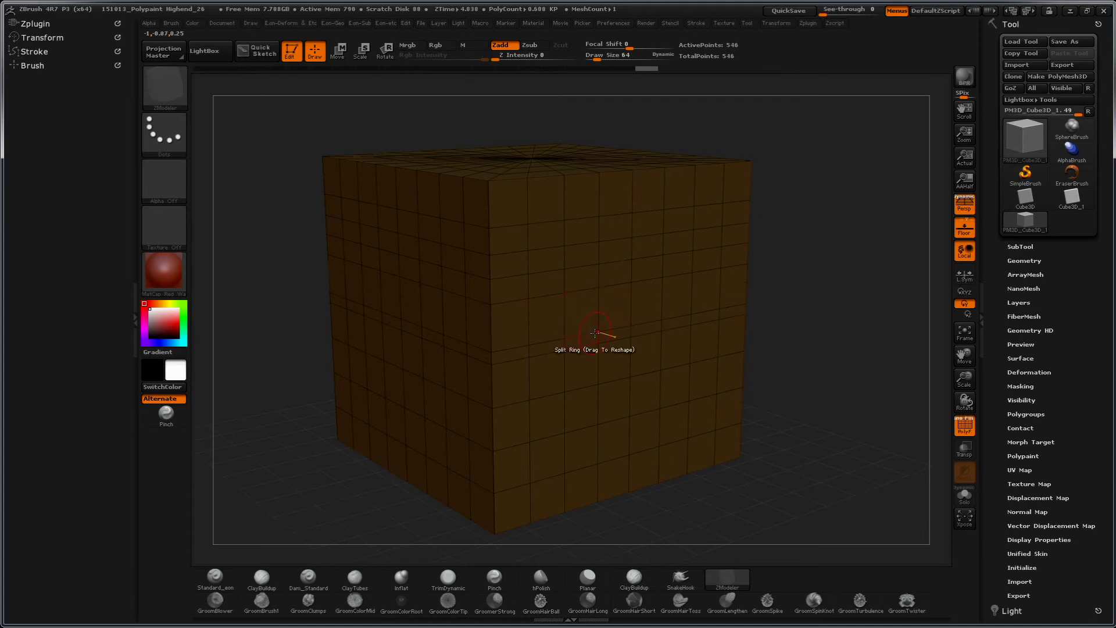
left_click(582, 266, "alt")
key("space")
left_click(608, 300)
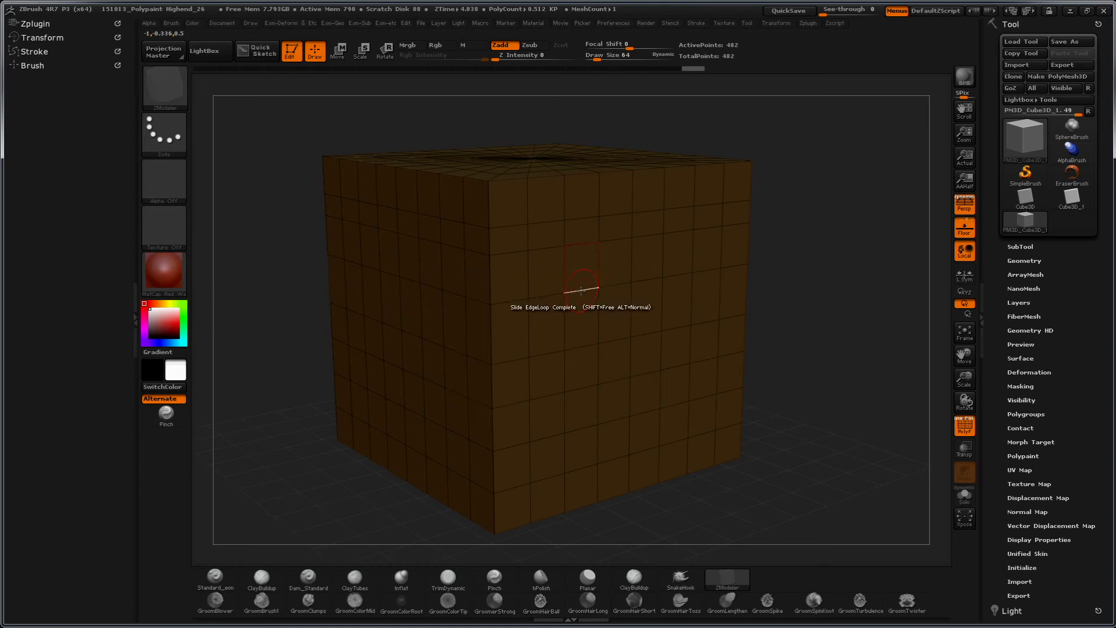
Step: Set the edge target to EdgeLoop Complete and slide an edge loop along the cube
key("space")
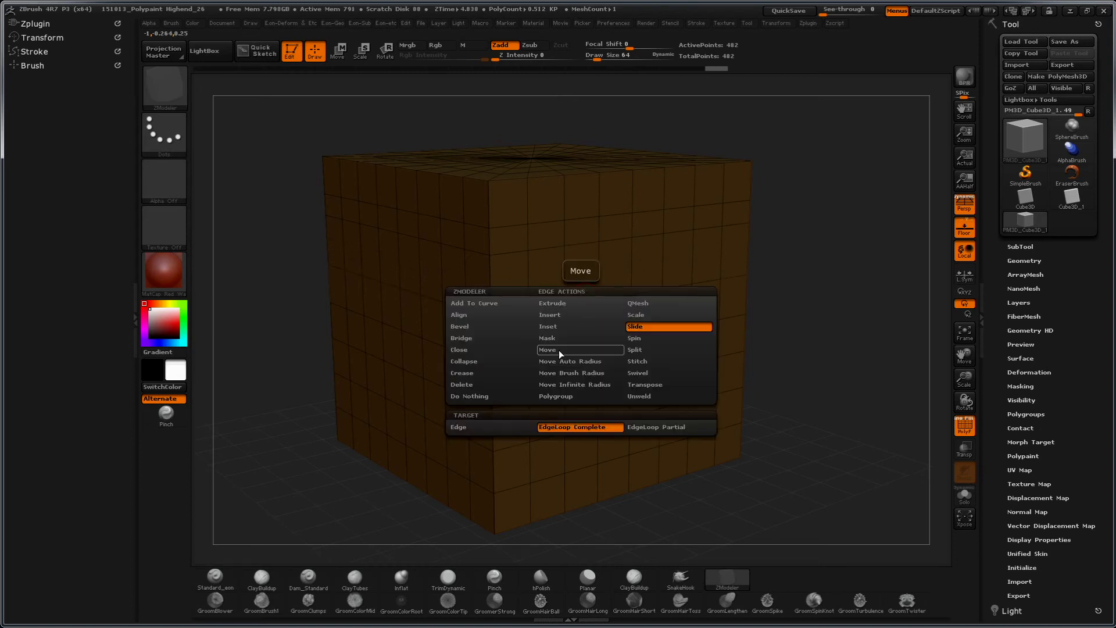
left_click(477, 426)
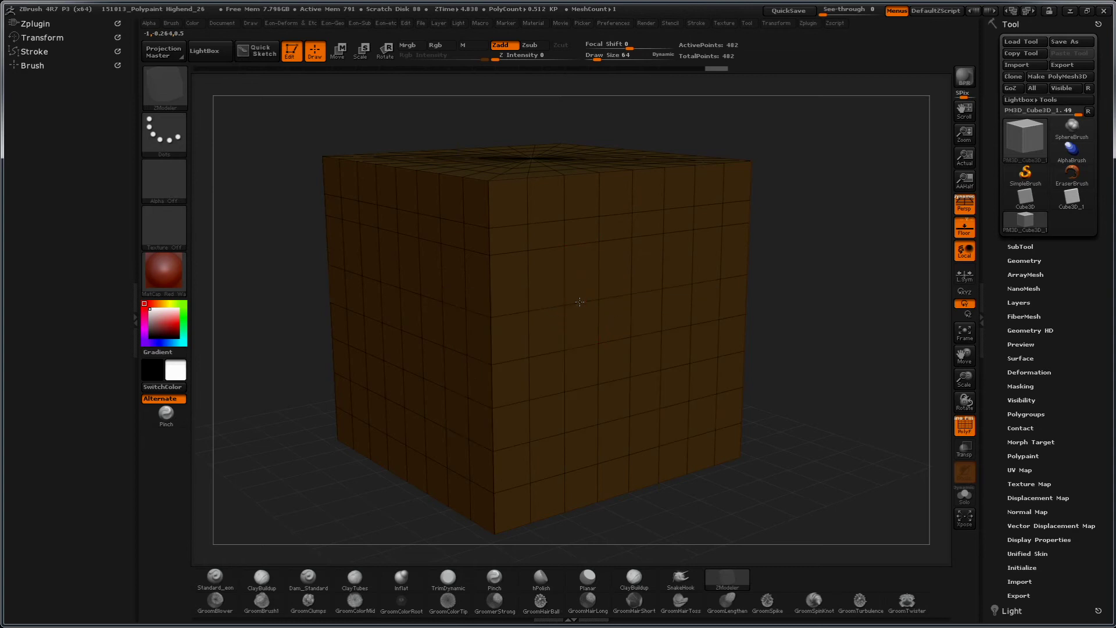
key("space")
left_click(617, 401)
left_click(581, 280)
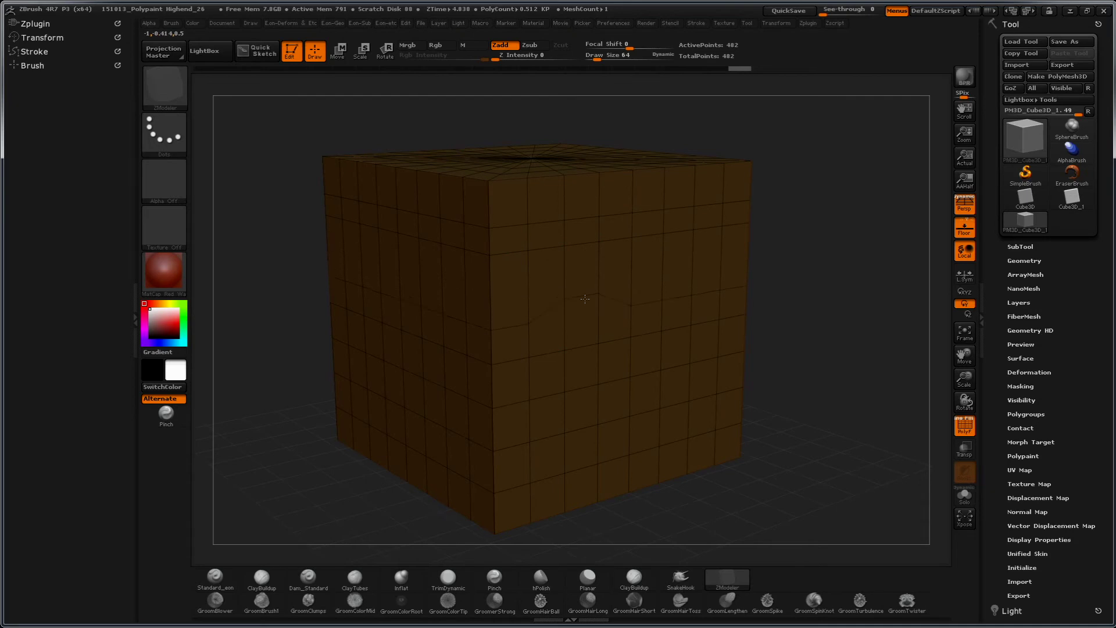
left_click_drag(586, 280, 593, 277)
left_click_drag(671, 272, 674, 274)
key("ctrl")
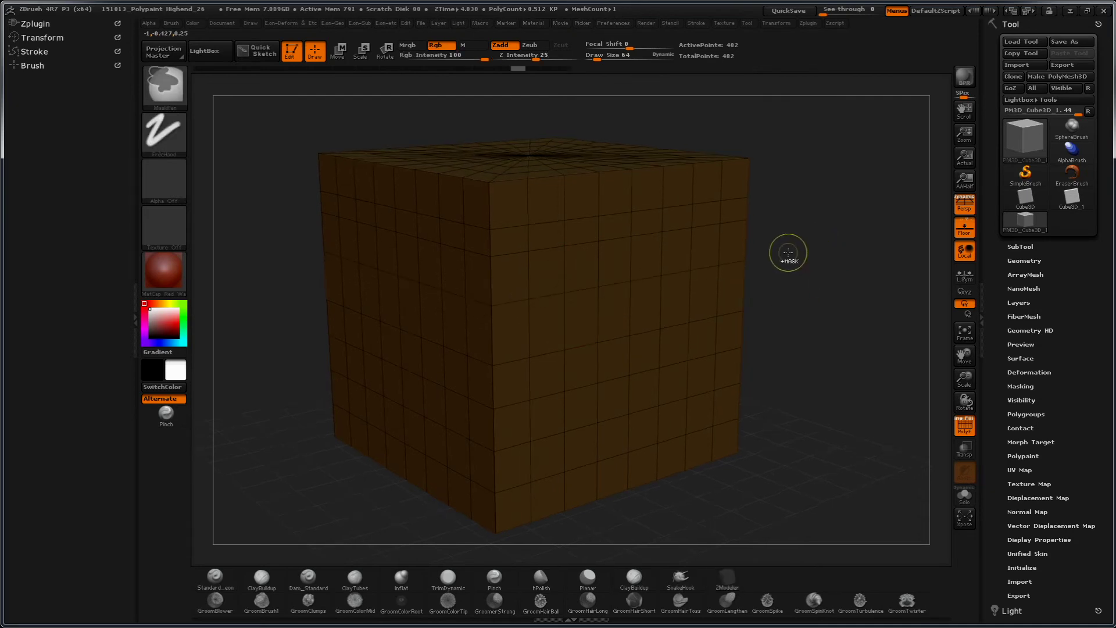
Step: Insert two more horizontal edge loops around the cube, bringing it to 546 points
left_click_drag(561, 323, 564, 330)
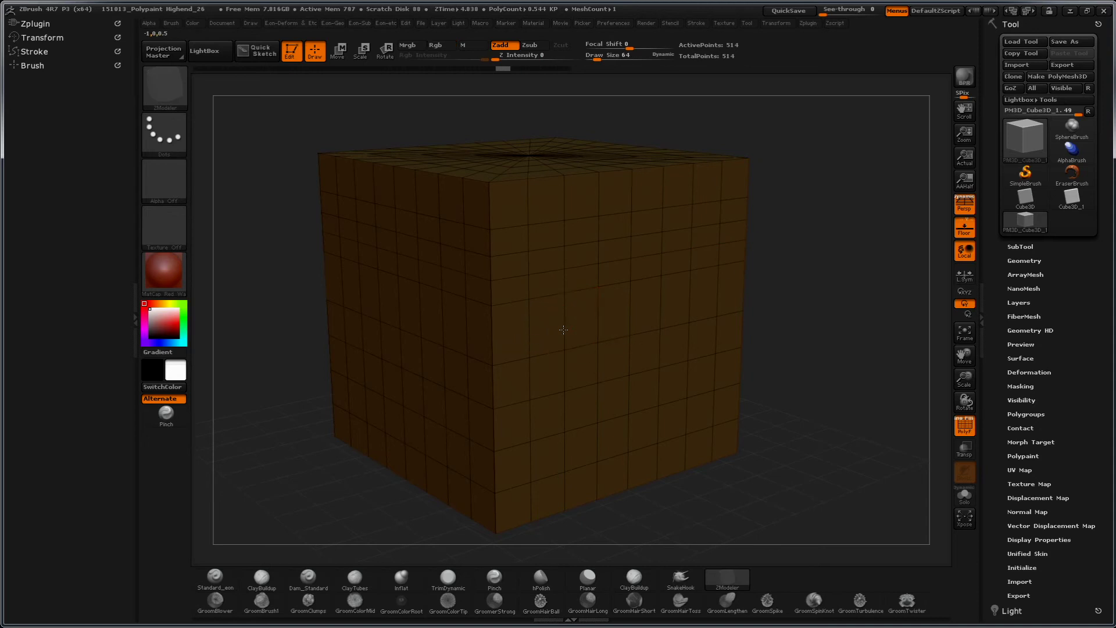
key("space")
left_click(553, 323)
left_click(564, 324)
mouse_move(773, 267)
left_mouse_down()
mouse_move(817, 239)
mouse_move(803, 279)
left_mouse_up()
key("f")
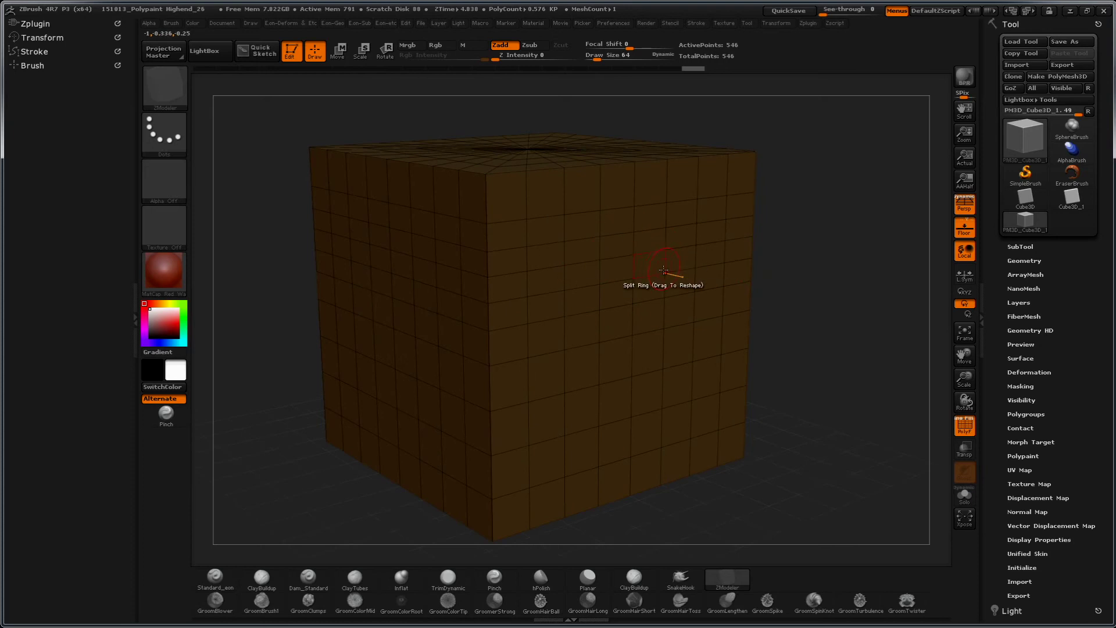
key("space")
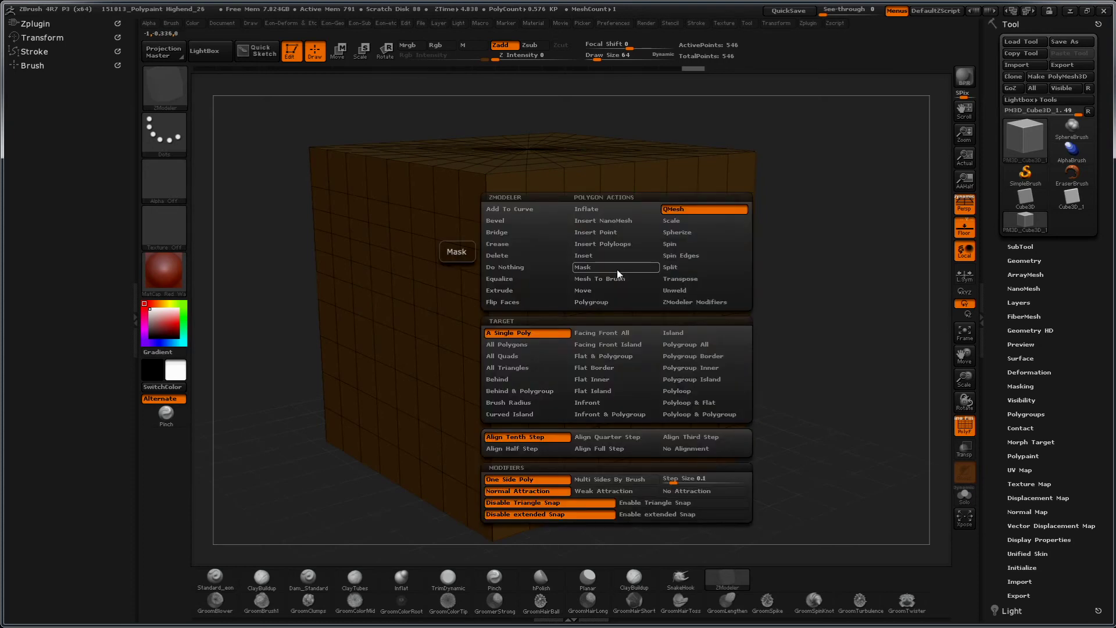
Step: QMesh three stacked corner polygons inward to form three rectangular notches
left_click(616, 266)
mouse_move(846, 228)
left_mouse_down()
mouse_move(841, 206)
mouse_move(794, 207)
left_mouse_up()
mouse_move(808, 278)
left_mouse_down()
mouse_move(805, 326)
mouse_move(847, 291)
mouse_move(837, 274)
mouse_move(839, 291)
mouse_move(870, 259)
left_mouse_up()
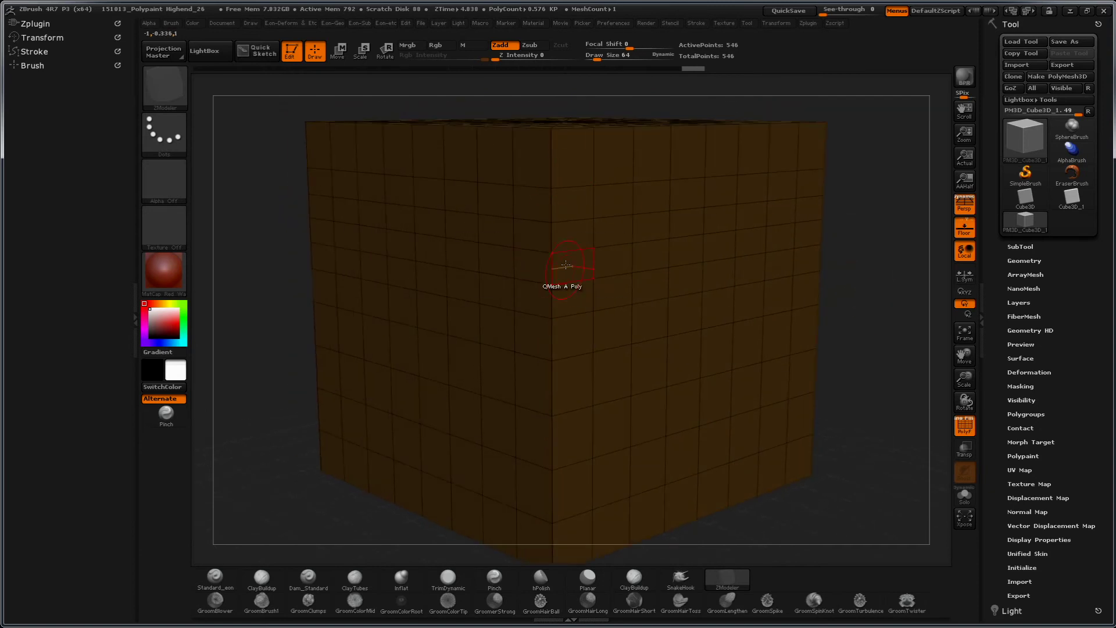
left_click_drag(245, 354, 564, 279)
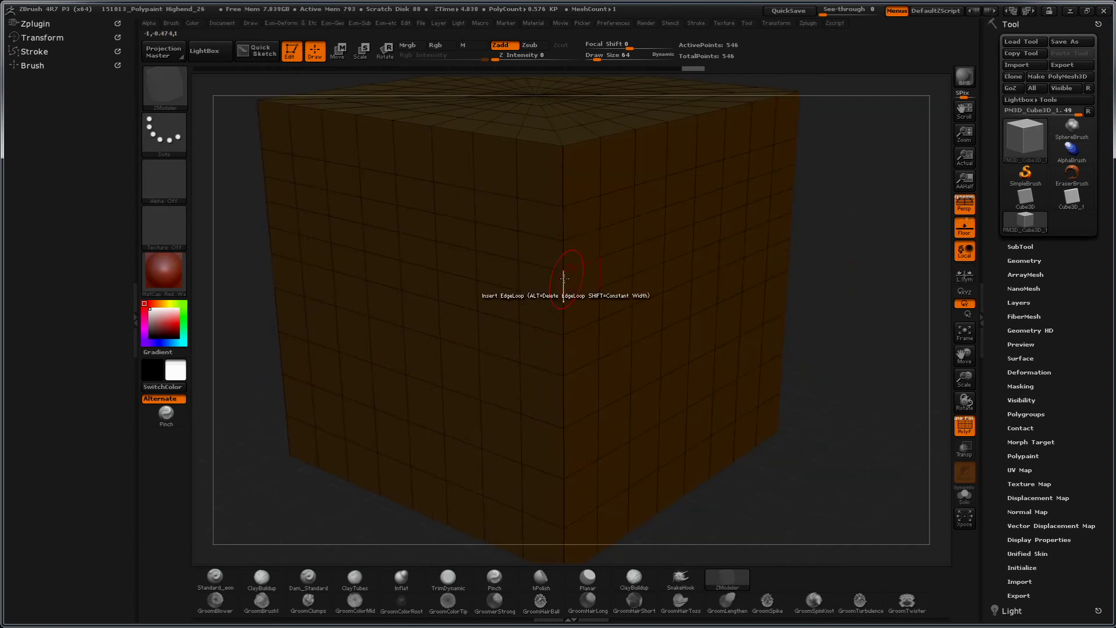
left_click_drag(572, 284, 559, 284)
left_click_drag(255, 400, 573, 359)
left_click_drag(267, 436, 349, 387)
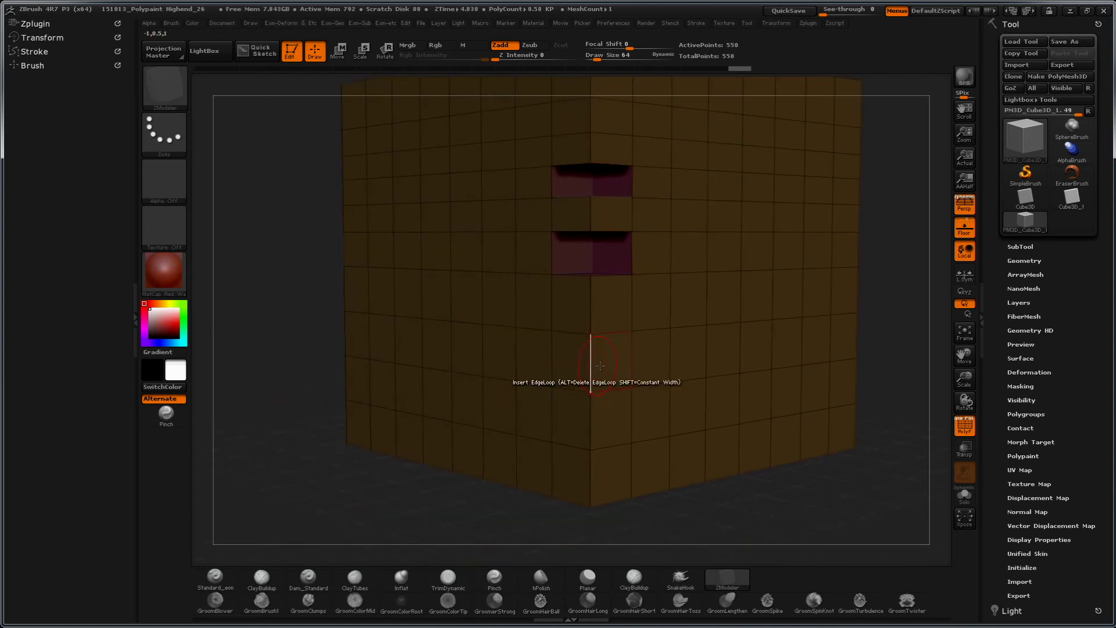
left_click_drag(583, 364, 576, 363)
mouse_move(304, 478)
left_mouse_down()
mouse_move(269, 403)
mouse_move(274, 461)
left_mouse_up()
mouse_move(265, 499)
left_mouse_down()
mouse_move(353, 513)
mouse_move(250, 403)
left_mouse_up()
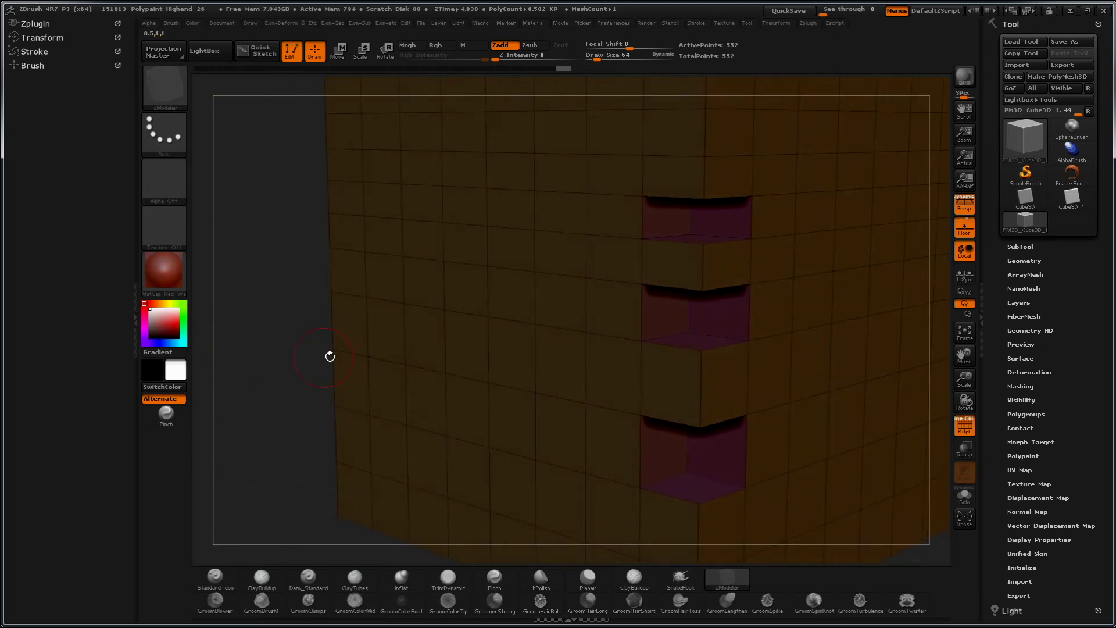
left_click_drag(271, 352, 291, 346)
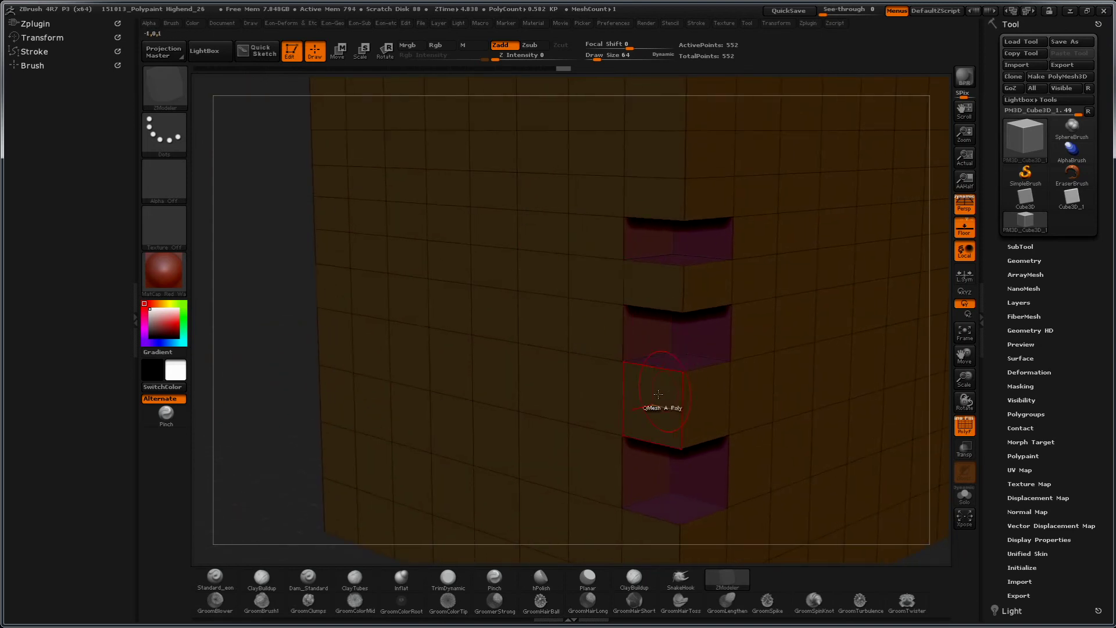
Step: Add a Split Ring of polygons on the face and set Draw Size to 17
key("space")
left_click(683, 284)
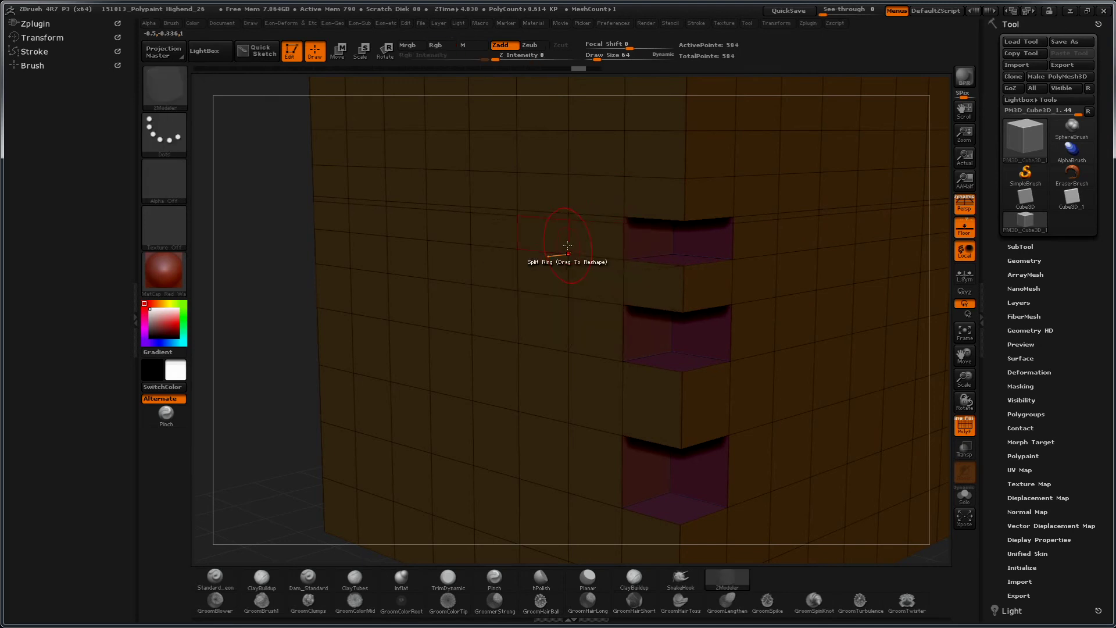
left_click(568, 246)
left_click_drag(251, 270, 571, 205, "alt")
type("s17")
key("Return")
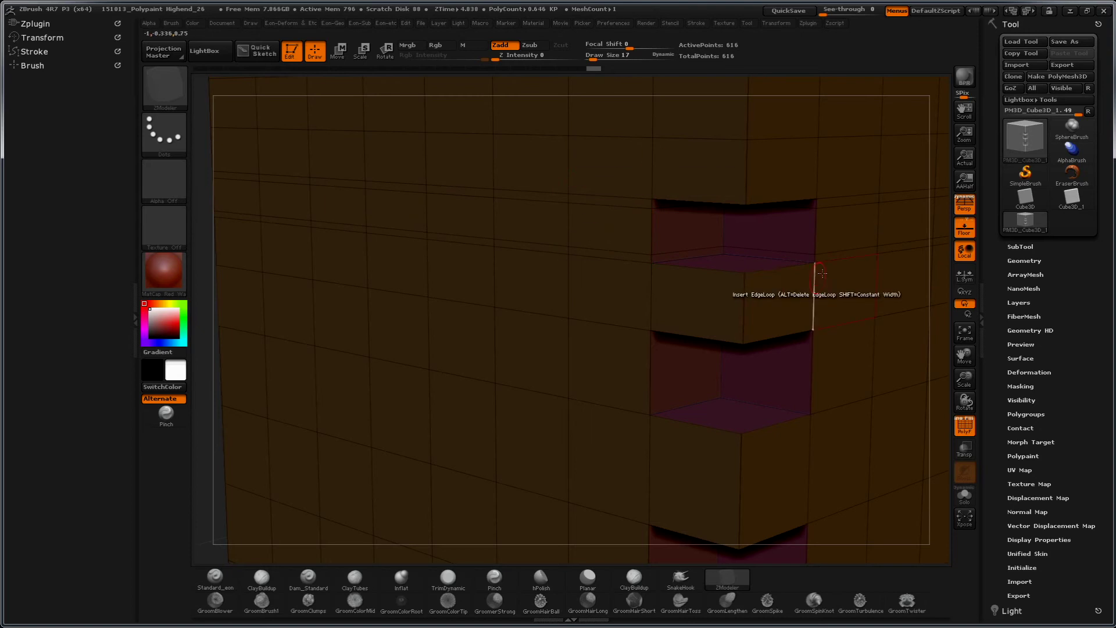
Step: Switch the polygon action to Bridge and try a segmented bridge across the upper notch, then undo it
mouse_move(945, 292)
left_mouse_down()
mouse_move(942, 279)
mouse_move(847, 306)
left_mouse_up()
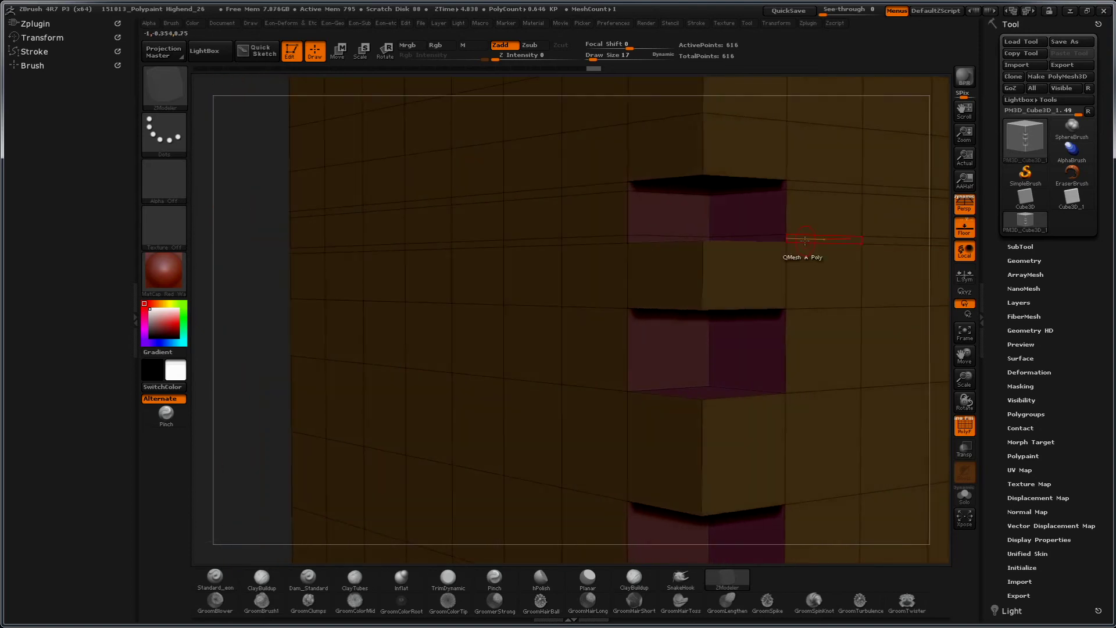
key("space")
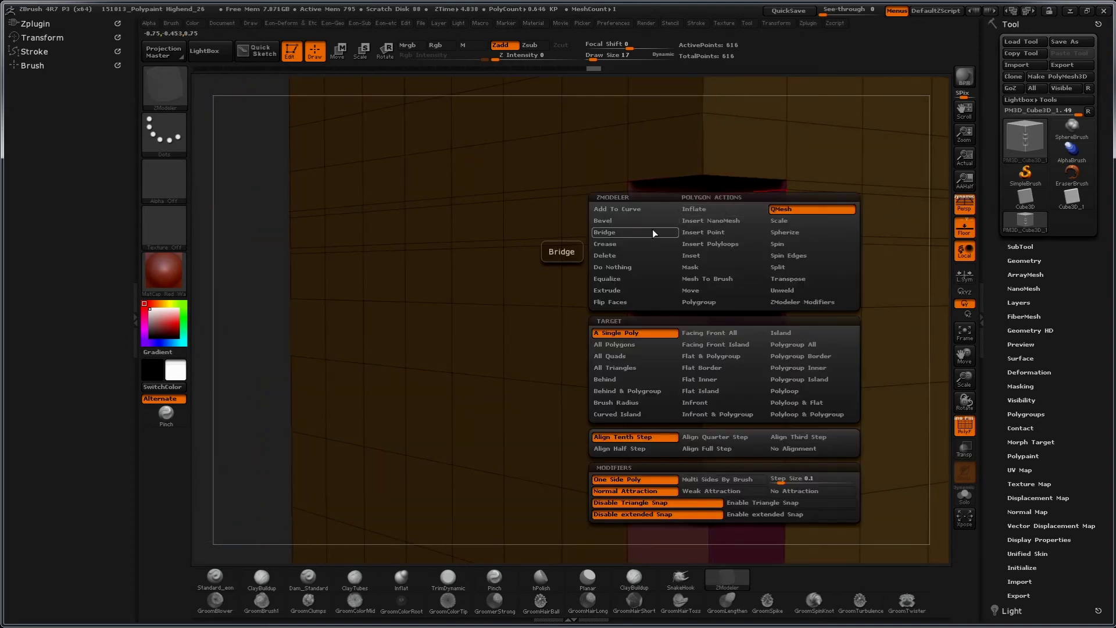
left_click(634, 232)
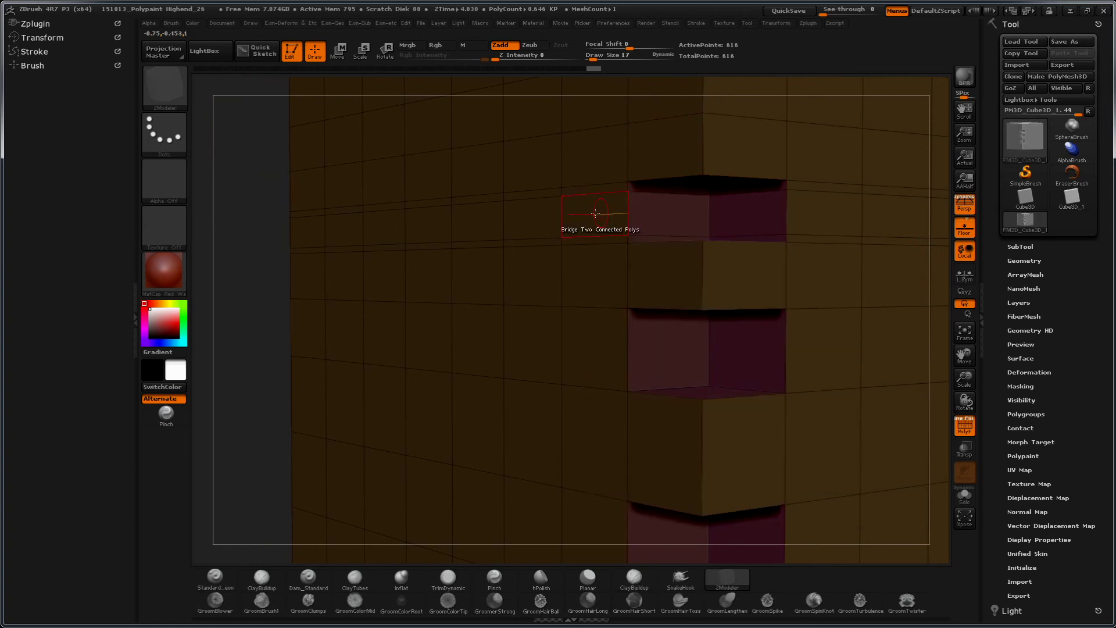
left_click_drag(258, 327, 262, 329)
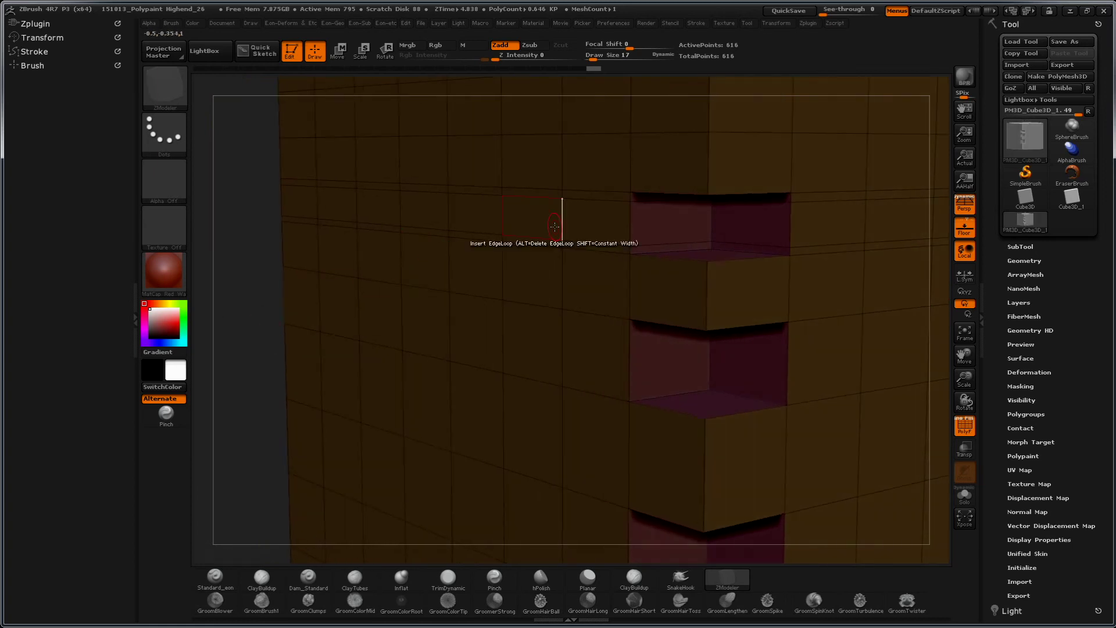
left_click(688, 223)
mouse_move(690, 207)
left_mouse_down()
mouse_move(694, 181)
mouse_move(795, 184)
left_mouse_up()
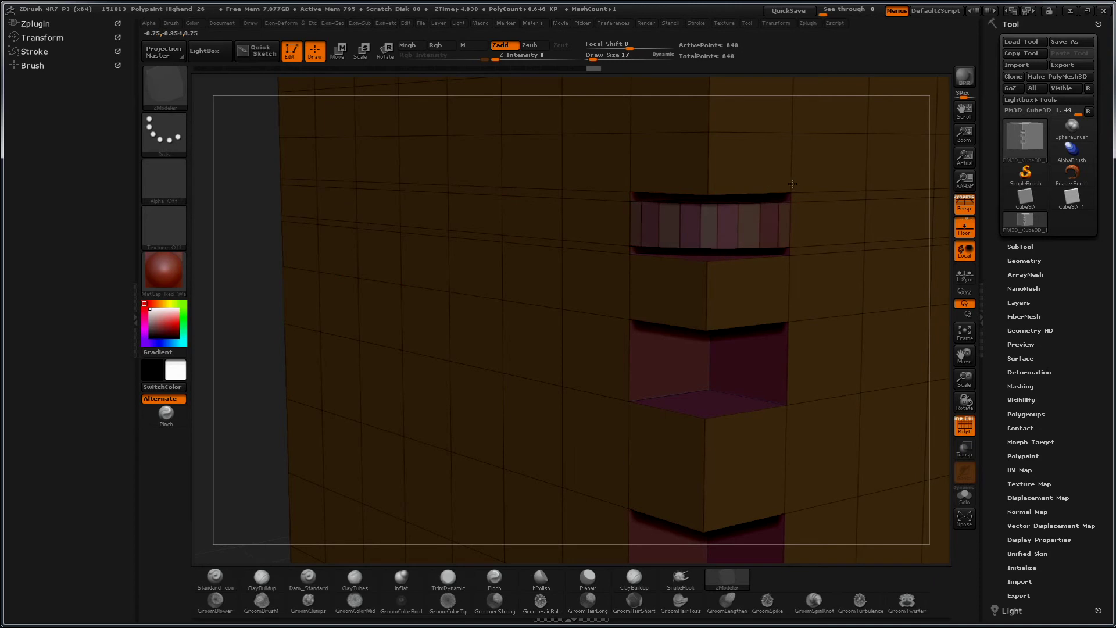
left_click_drag(252, 264, 245, 303)
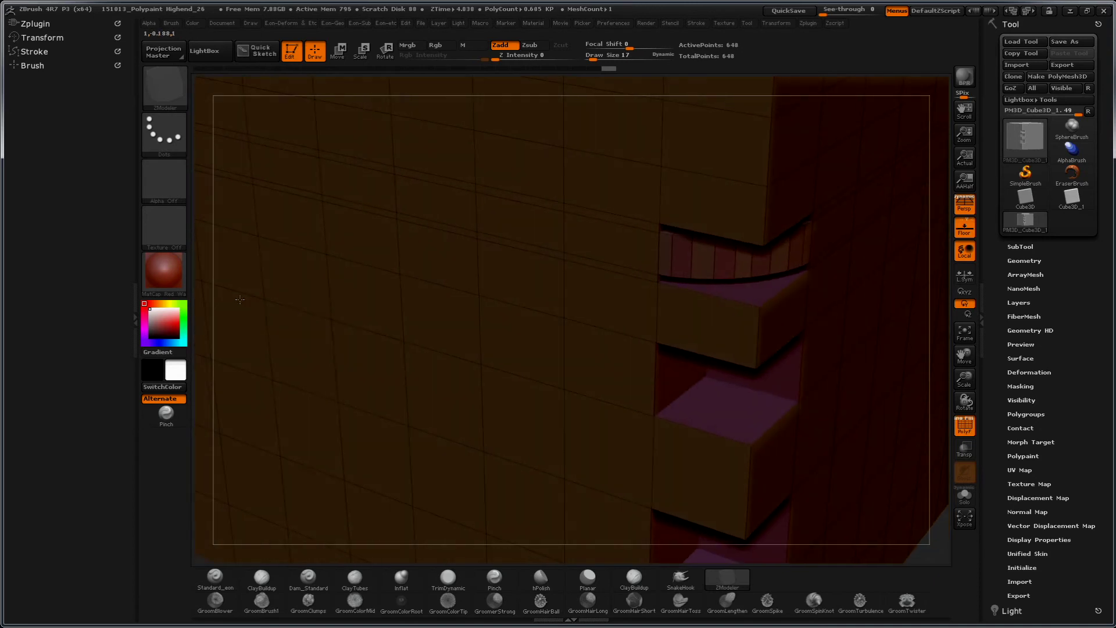
key("ctrl+z")
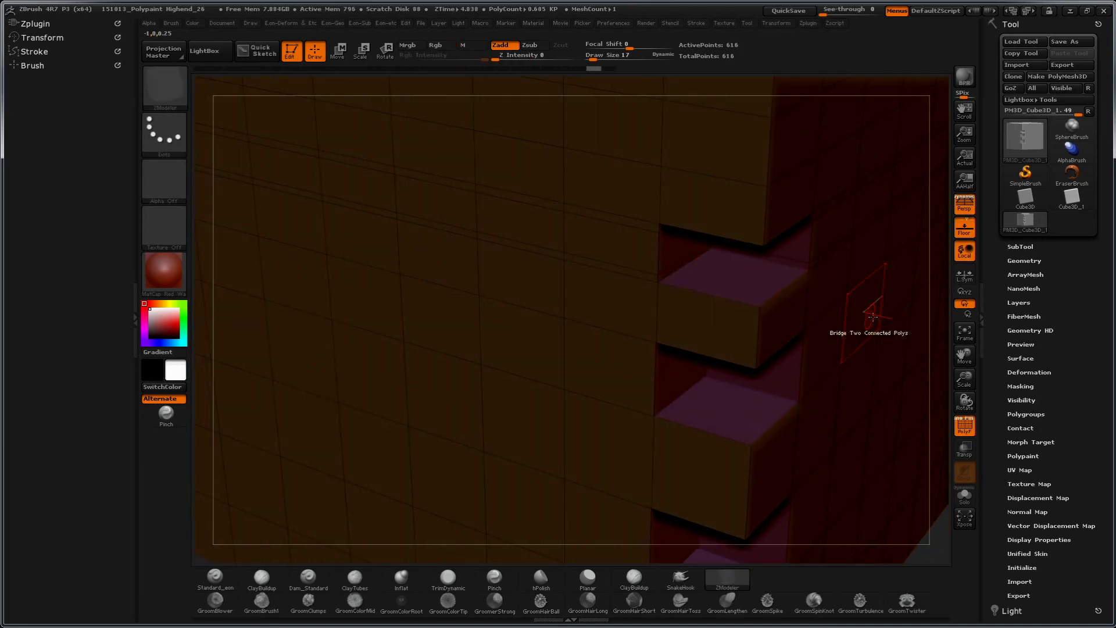
left_click_drag(950, 299, 910, 237)
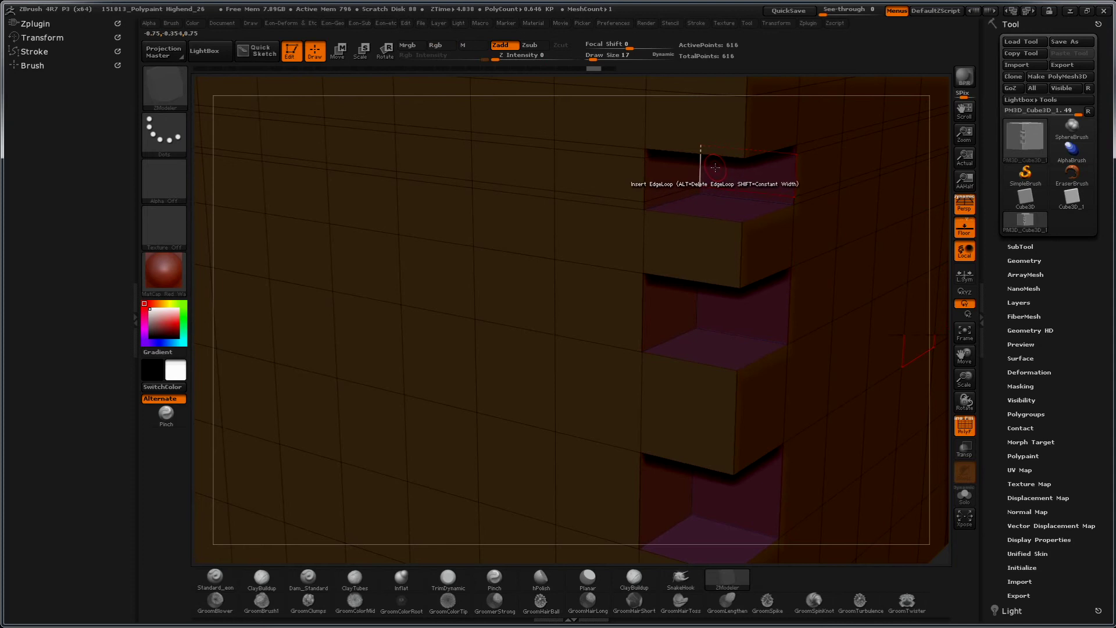
Step: Bridge the top two notches, add an edge loop on the wall, and hide PolyFrame
left_click(686, 171)
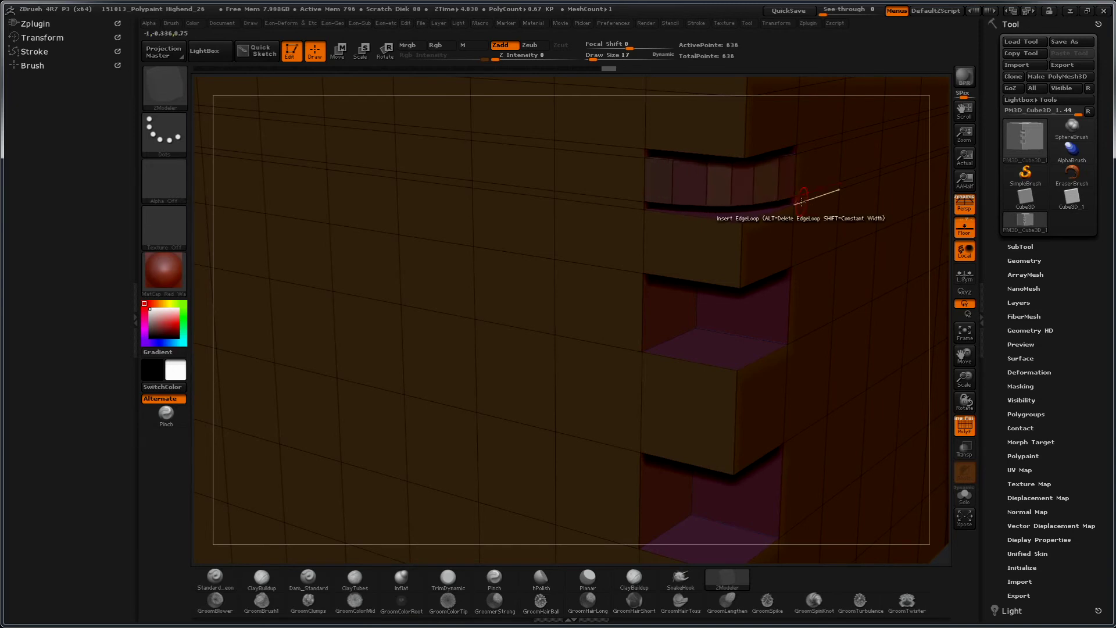
left_click(695, 170)
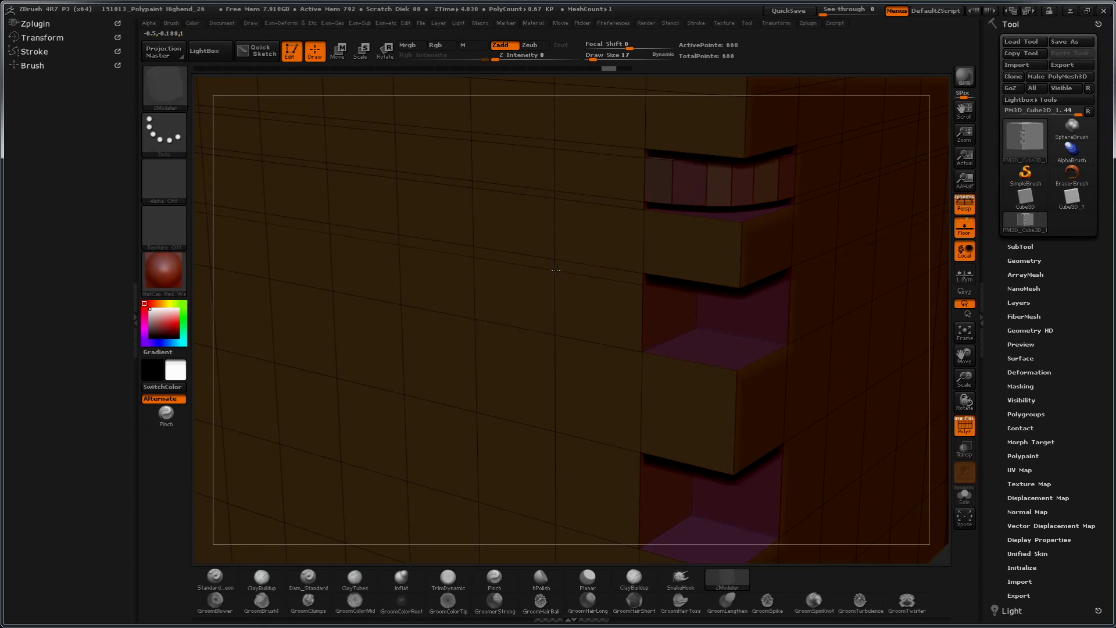
left_click(556, 323)
left_click(687, 301)
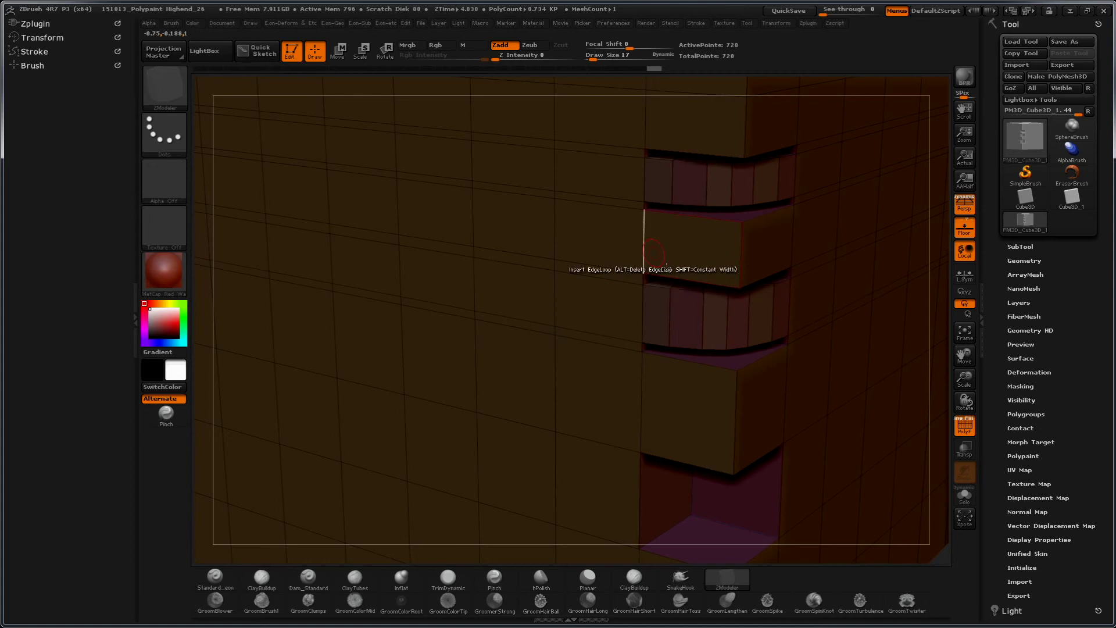
left_click_drag(946, 356, 930, 246)
key("shift+f")
mouse_move(582, 256)
left_mouse_down()
mouse_move(339, 268)
mouse_move(332, 373)
left_mouse_up()
Step: With PolyFrame on, insert an edge loop and bridge the lowest notch with a curved band
key("shift+f")
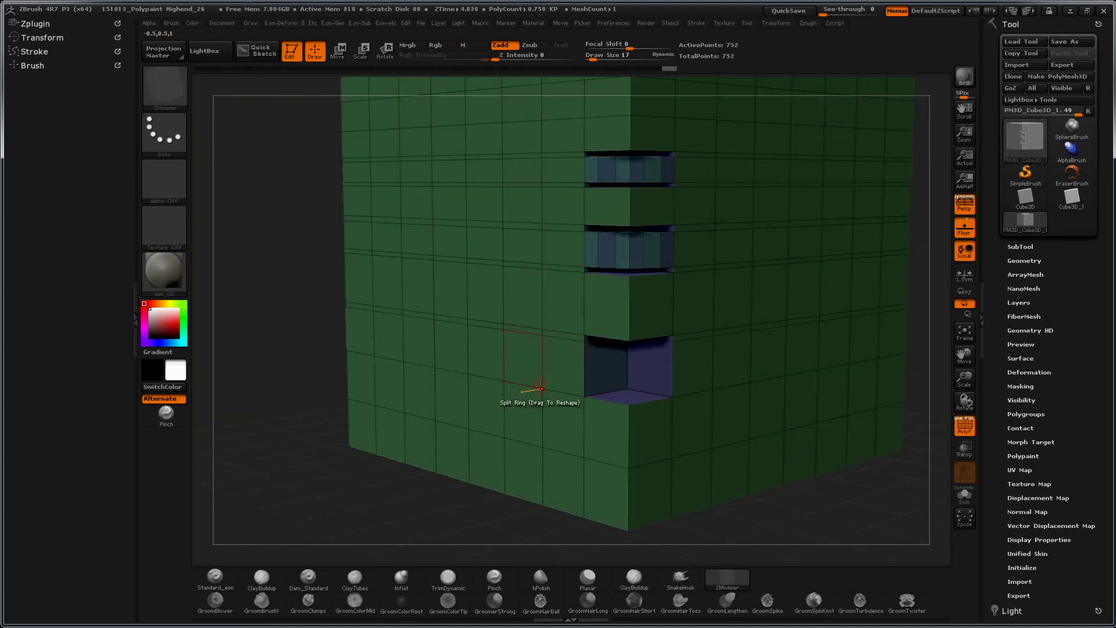
left_click(542, 380)
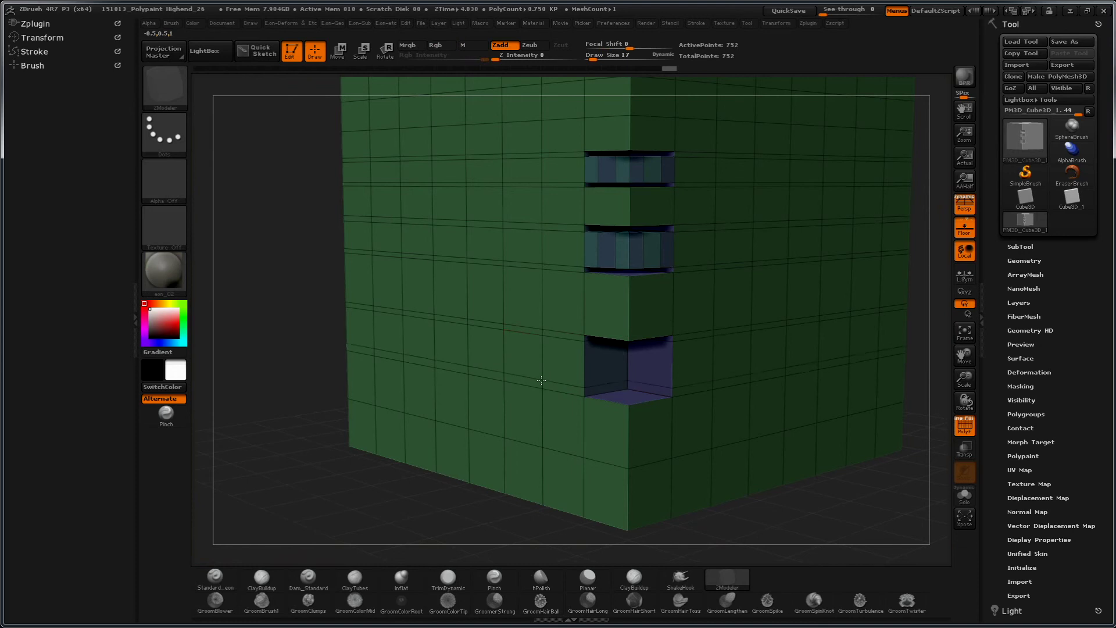
left_click(615, 363)
mouse_move(313, 493)
left_mouse_down()
mouse_move(300, 447)
mouse_move(314, 430)
left_mouse_up()
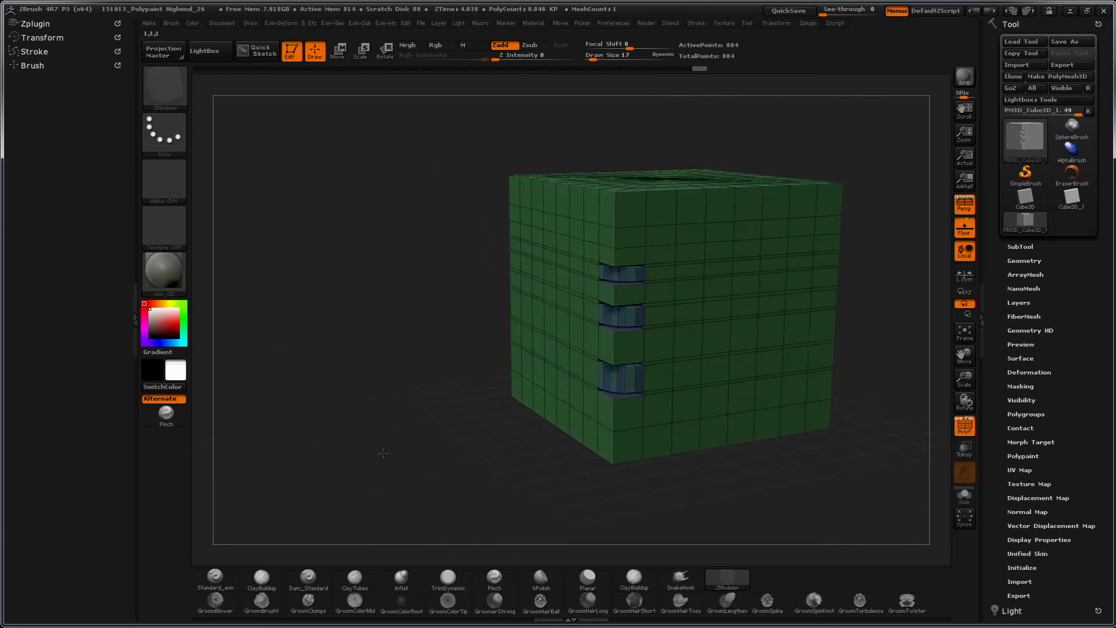
mouse_move(372, 419)
left_mouse_down()
mouse_move(353, 403)
mouse_move(412, 437)
left_mouse_up()
Step: QMesh a right-face polygon outward into a rectangular block
key("space")
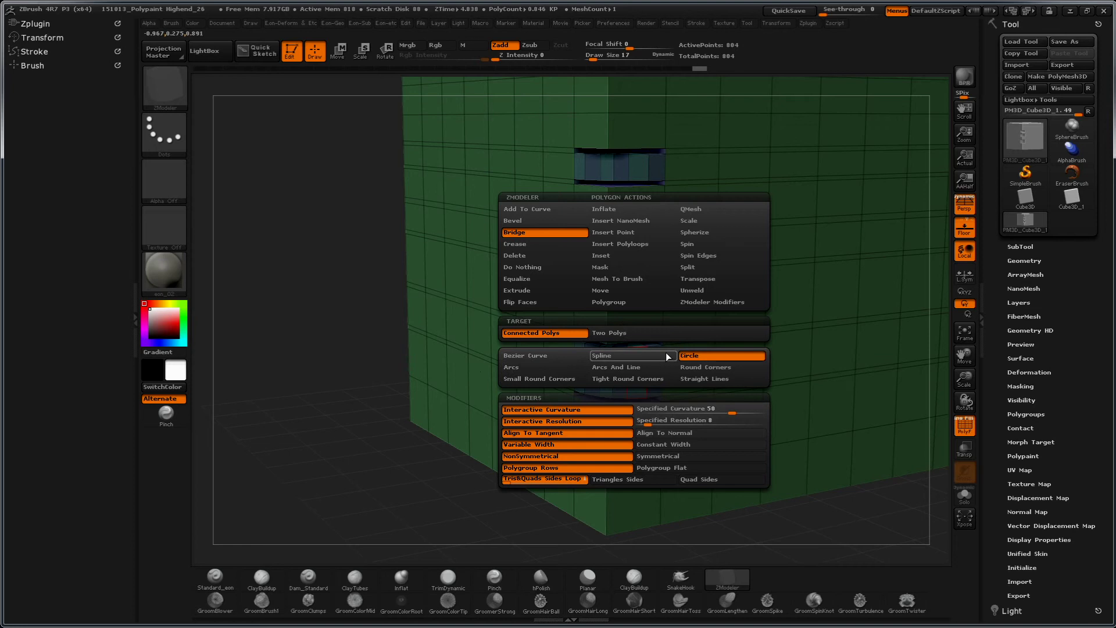
mouse_move(341, 341)
left_mouse_down()
mouse_move(262, 322)
mouse_move(299, 462)
mouse_move(640, 299)
left_mouse_up()
key("space")
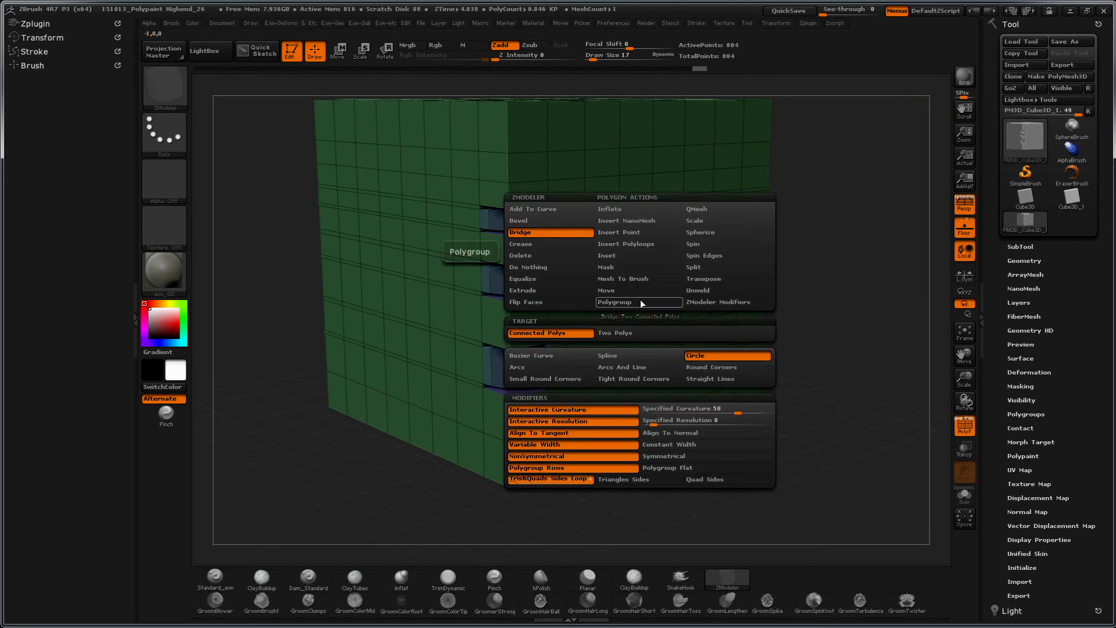
left_click(698, 221)
mouse_move(825, 232)
left_mouse_down()
mouse_move(838, 244)
mouse_move(821, 269)
left_mouse_up()
left_click_drag(653, 274, 703, 289)
key("ctrl+z")
mouse_move(830, 303)
left_mouse_down()
mouse_move(848, 279)
mouse_move(849, 313)
left_mouse_up()
left_click_drag(628, 280, 730, 278)
Step: Undo the test extrusions on the cube's front face
key("ctrl+z")
left_click_drag(835, 236, 858, 231)
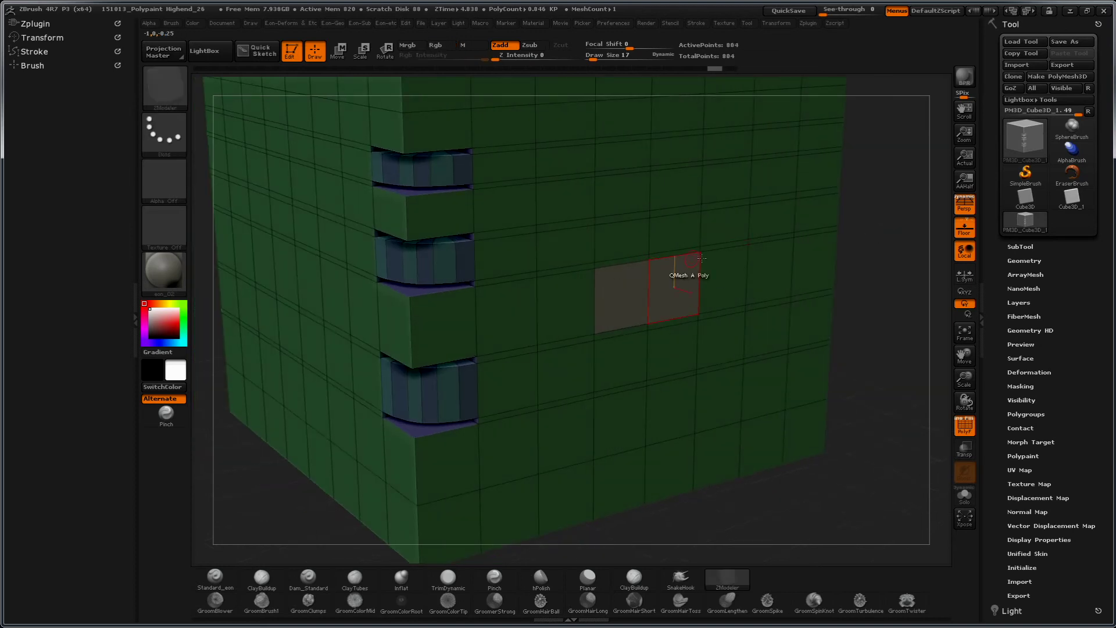
mouse_move(675, 265)
left_mouse_down()
mouse_move(858, 312)
mouse_move(632, 227)
left_mouse_up()
key("ctrl+z")
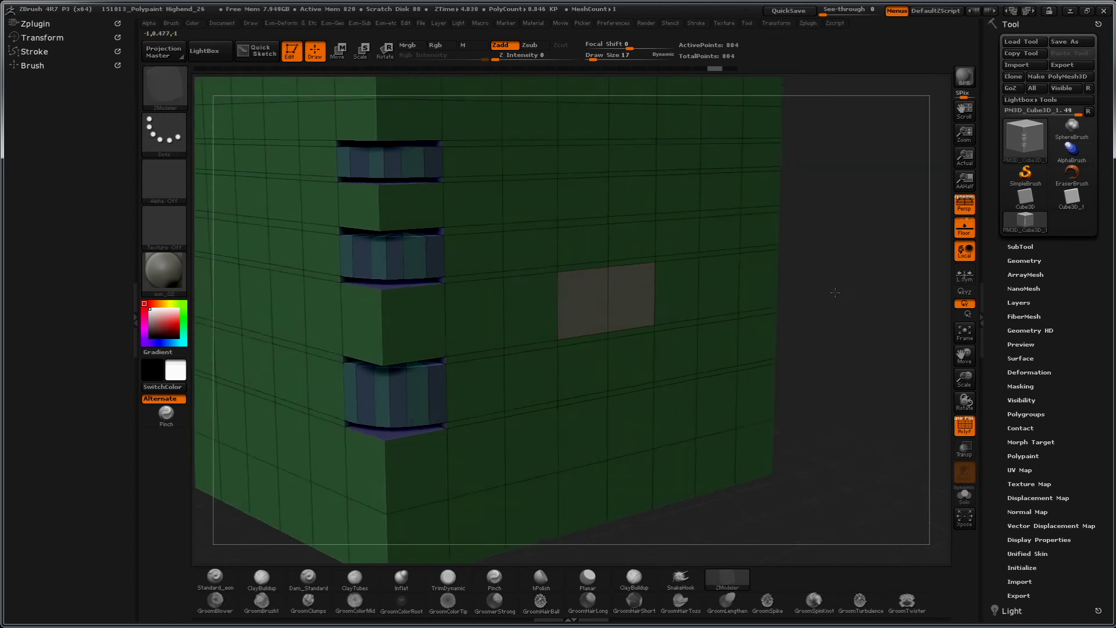
Step: Add a vertical column of front-face quads to the blue polygroup, then hide polygroup colours and wireframe
left_click(592, 329)
left_click_drag(838, 296, 617, 314)
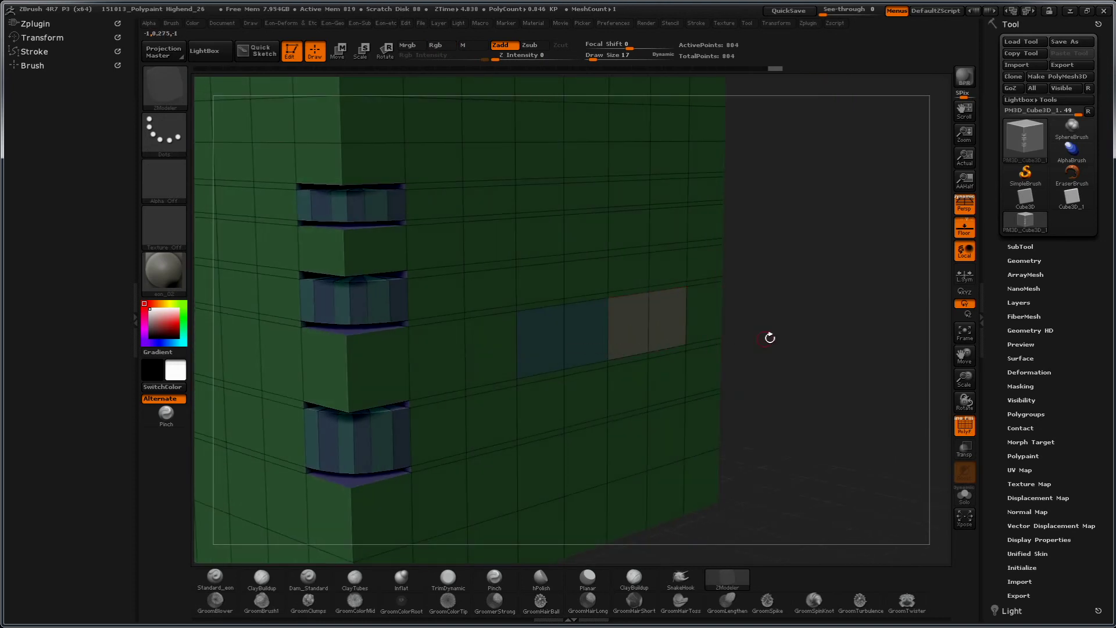
left_click(625, 325)
left_click_drag(635, 267, 643, 123)
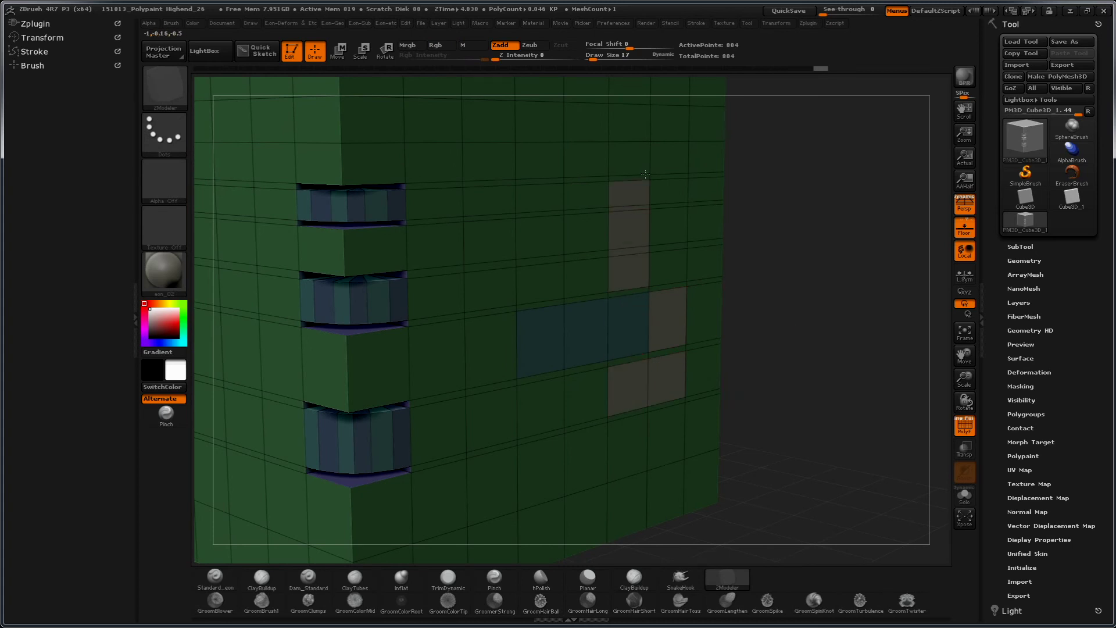
left_click(624, 271)
left_click(628, 194)
left_click(629, 158)
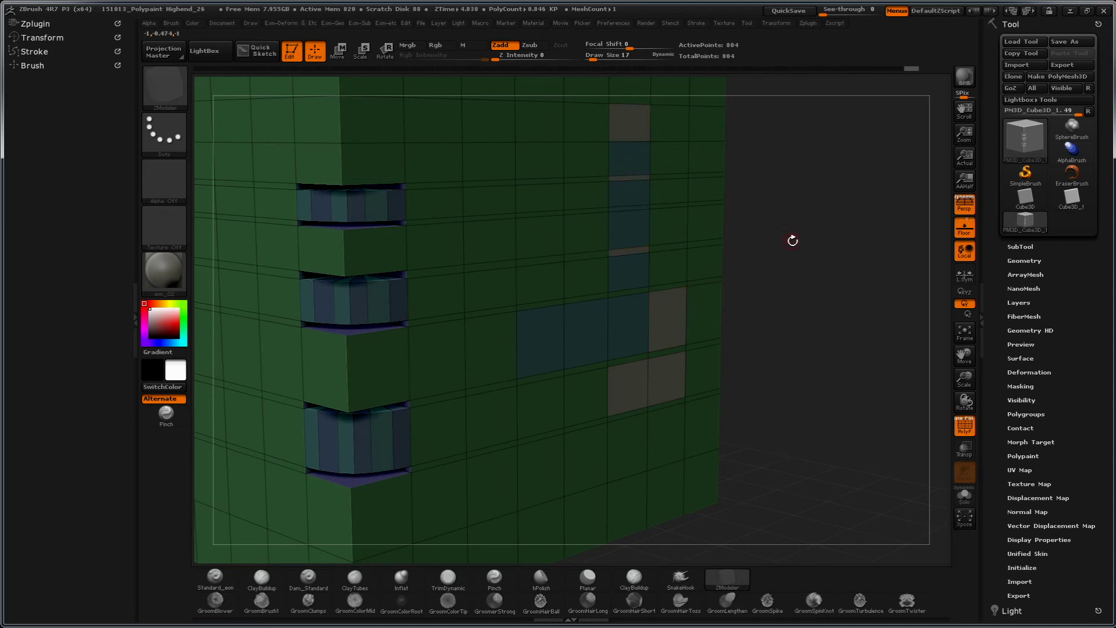
key("shift+f")
Step: Frame the cube and regroup it with Polygroups > Groups By Normals
key("f")
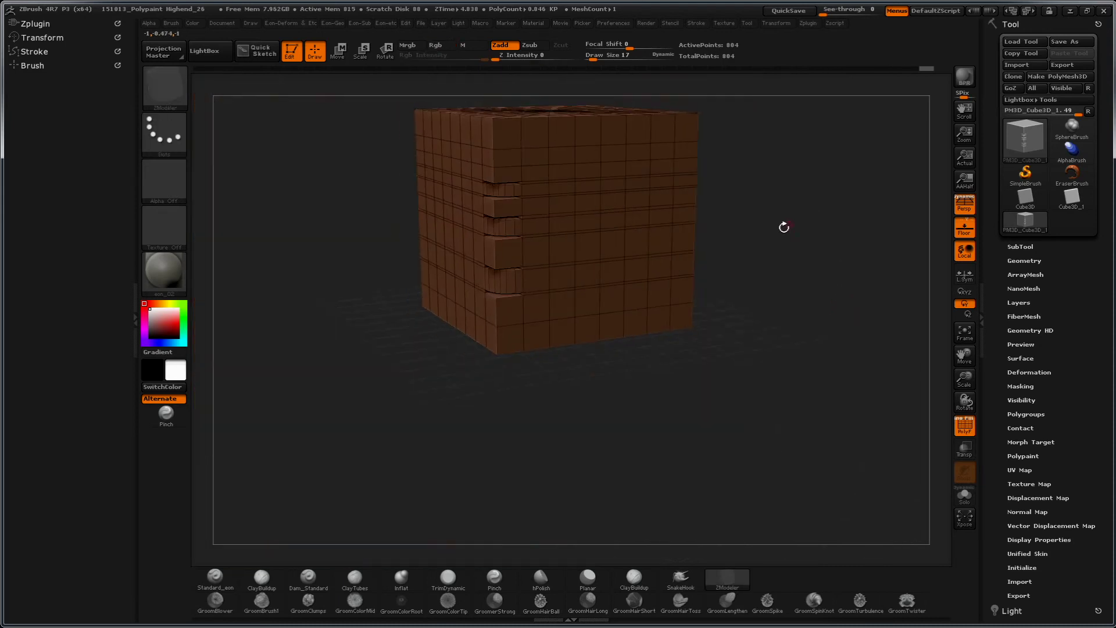
mouse_move(779, 232)
left_mouse_down()
mouse_move(760, 299)
mouse_move(790, 322)
mouse_move(956, 348)
left_mouse_up()
left_click(1030, 416)
left_click(1032, 464)
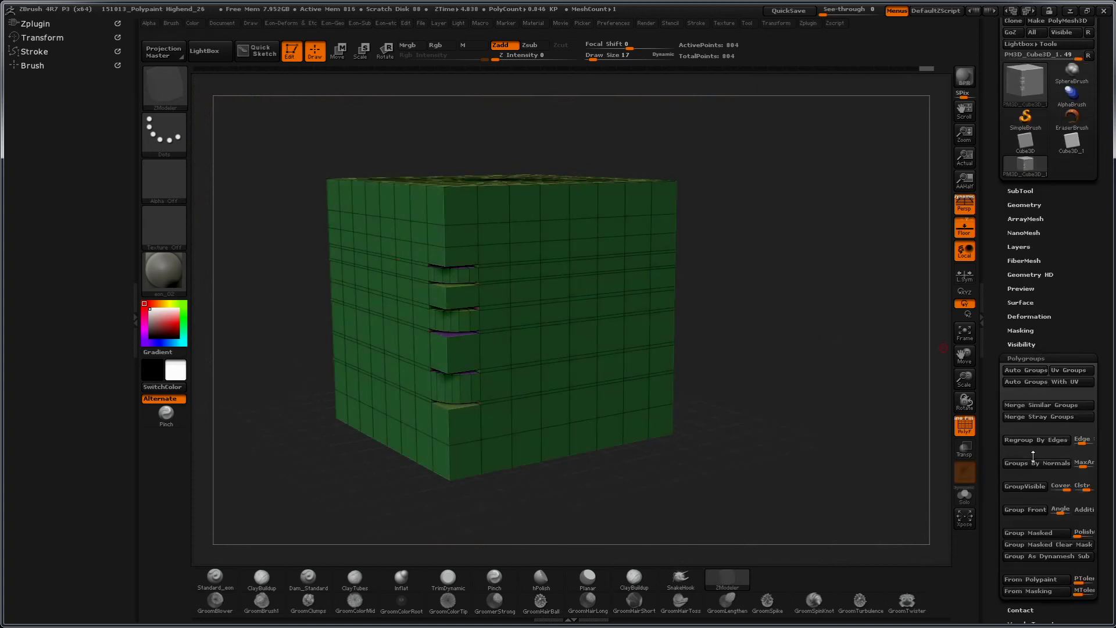
Step: Merge the whole cube into one maroon polygroup with Ctrl+W and return to ZModeler
mouse_move(844, 309)
left_mouse_down()
mouse_move(853, 349)
mouse_move(850, 293)
left_mouse_up()
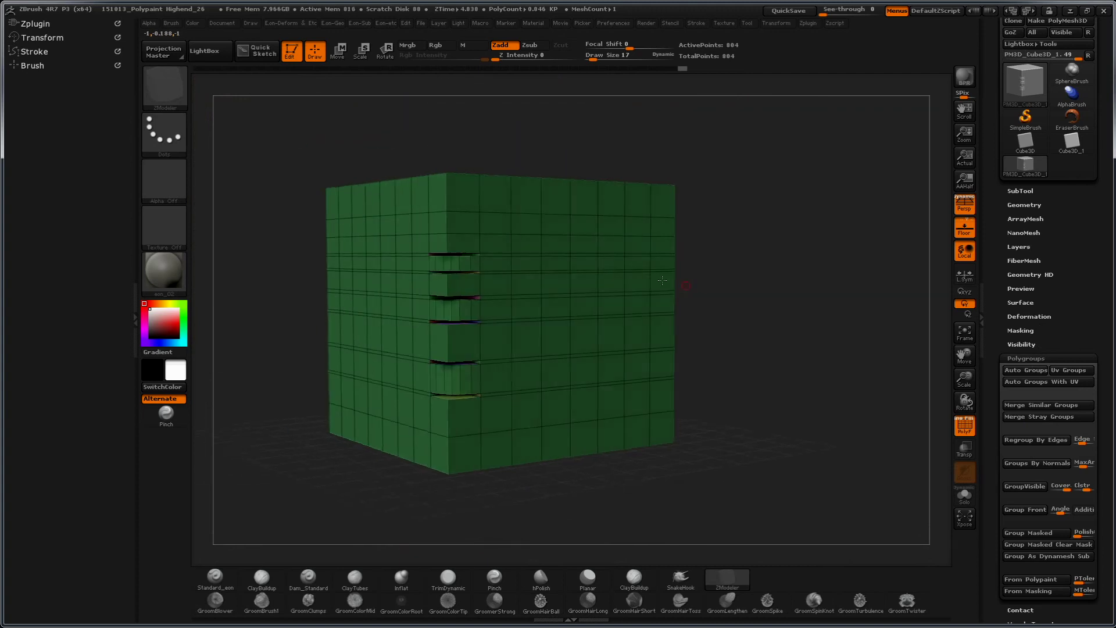
key("ctrl")
key("ctrl+w")
key("b")
key("z")
key("m")
mouse_move(773, 309)
left_mouse_down()
mouse_move(823, 297)
mouse_move(824, 357)
mouse_move(841, 269)
mouse_move(836, 279)
left_mouse_up()
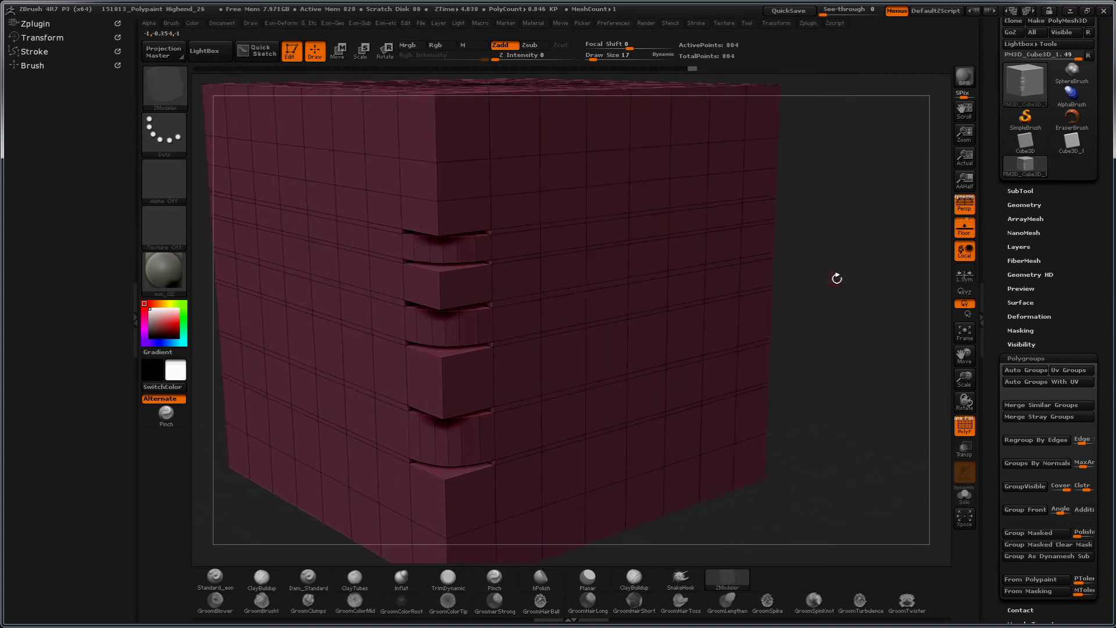
Step: Extrude a side polygon into a blue box and pull its top upward
left_click_drag(818, 241, 774, 242)
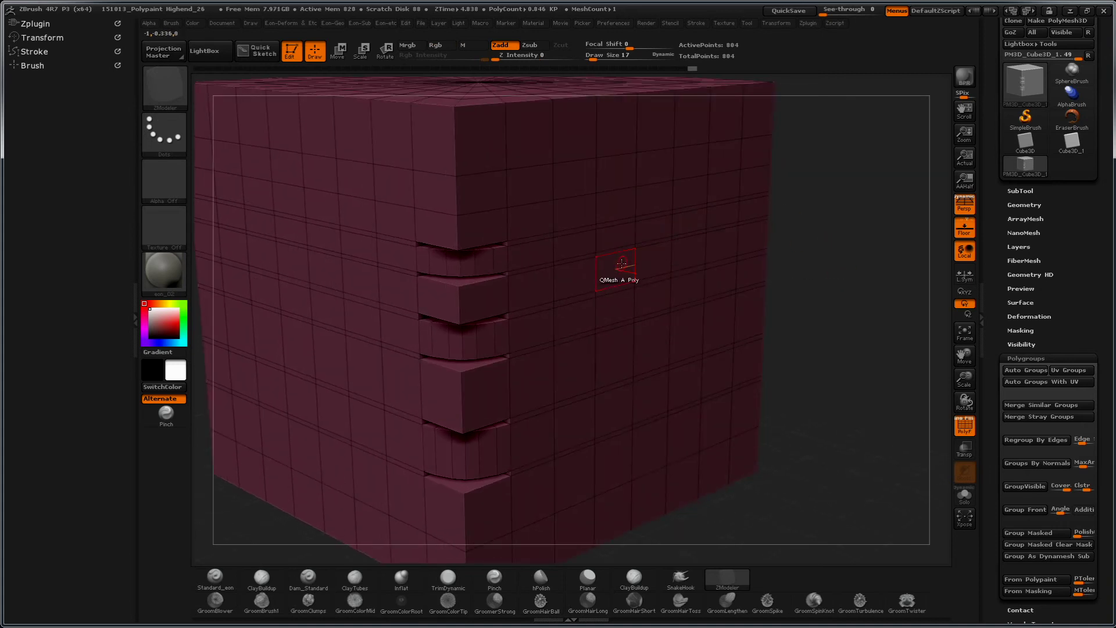
left_click_drag(616, 265, 673, 277)
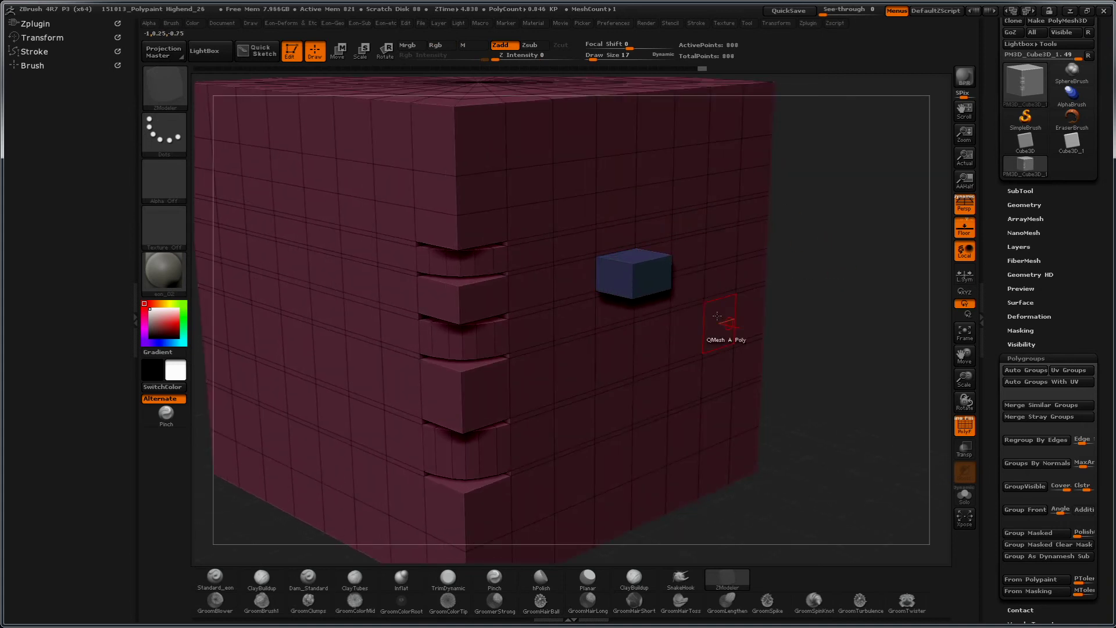
mouse_move(826, 325)
left_mouse_down()
mouse_move(855, 304)
mouse_move(865, 347)
mouse_move(826, 343)
left_mouse_up()
left_click_drag(606, 249, 636, 180)
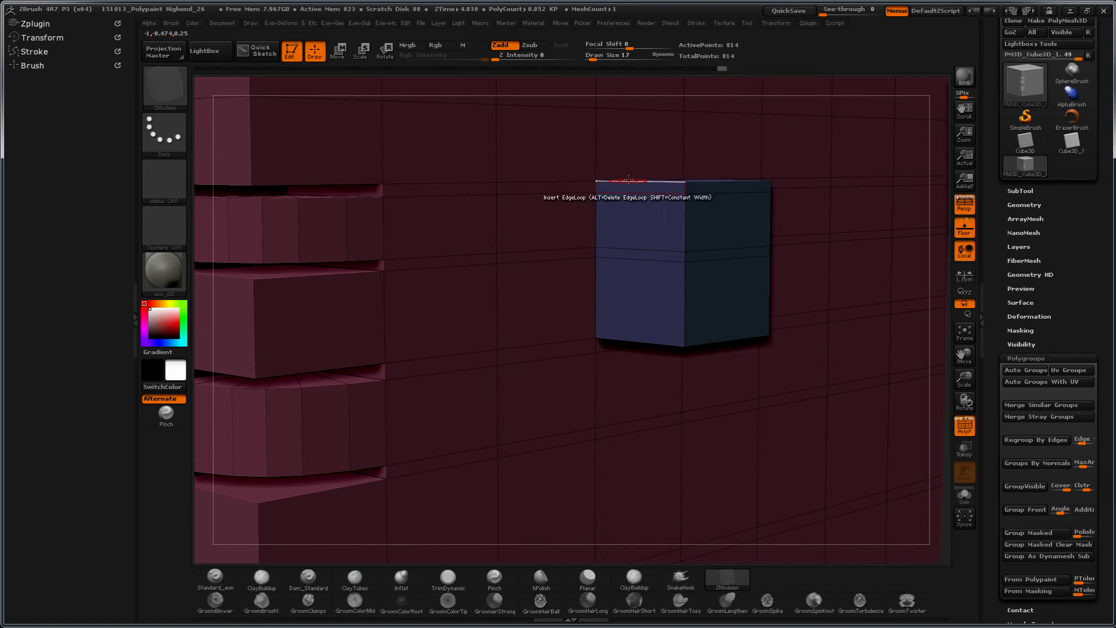
Step: Thicken the extruded wedge into a box and add matching upper and lower slabs
left_click_drag(948, 262, 919, 162)
key("f")
mouse_move(679, 124)
left_mouse_down()
mouse_move(392, 269)
mouse_move(304, 250)
mouse_move(567, 347)
left_mouse_up()
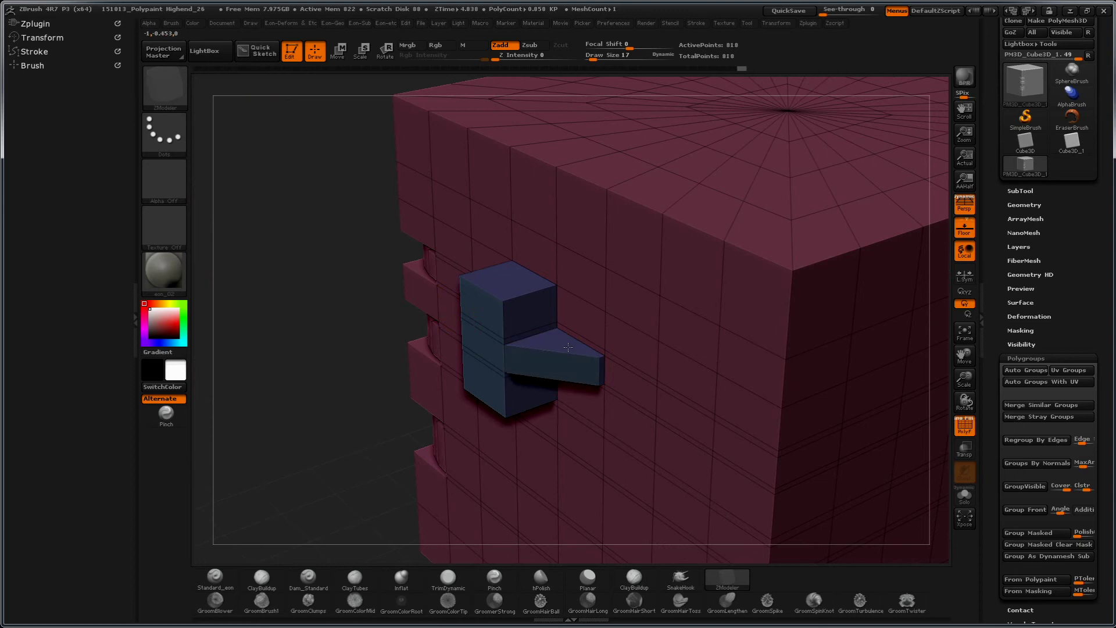
mouse_move(566, 347)
left_mouse_down()
mouse_move(549, 352)
mouse_move(564, 348)
left_mouse_up()
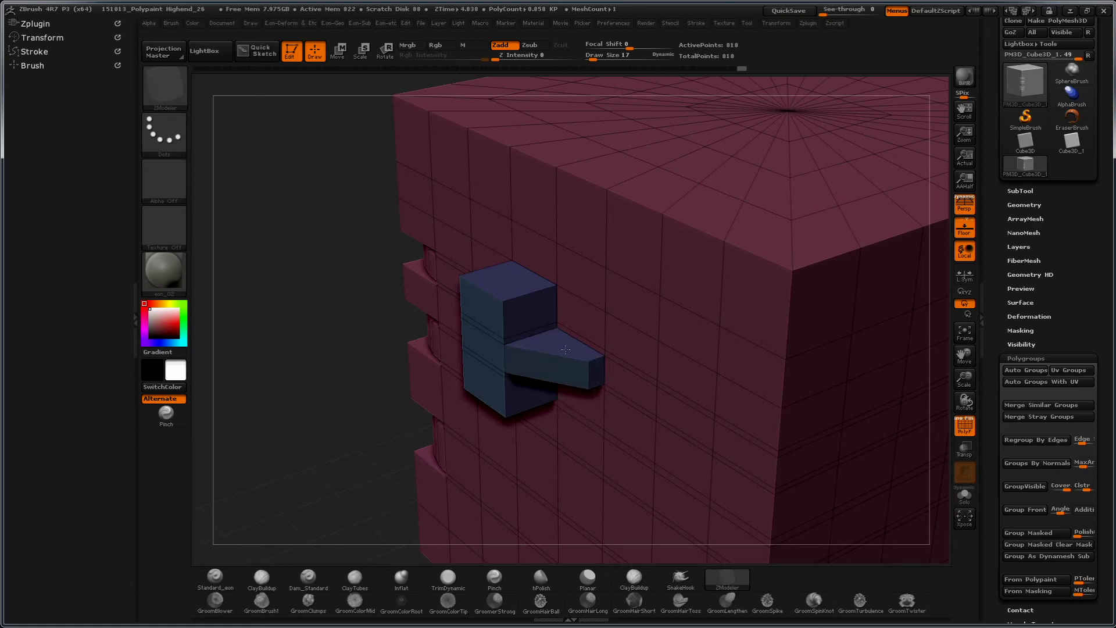
mouse_move(292, 392)
left_mouse_down()
mouse_move(281, 356)
mouse_move(649, 292)
left_mouse_up()
left_click(655, 285)
left_click(648, 464)
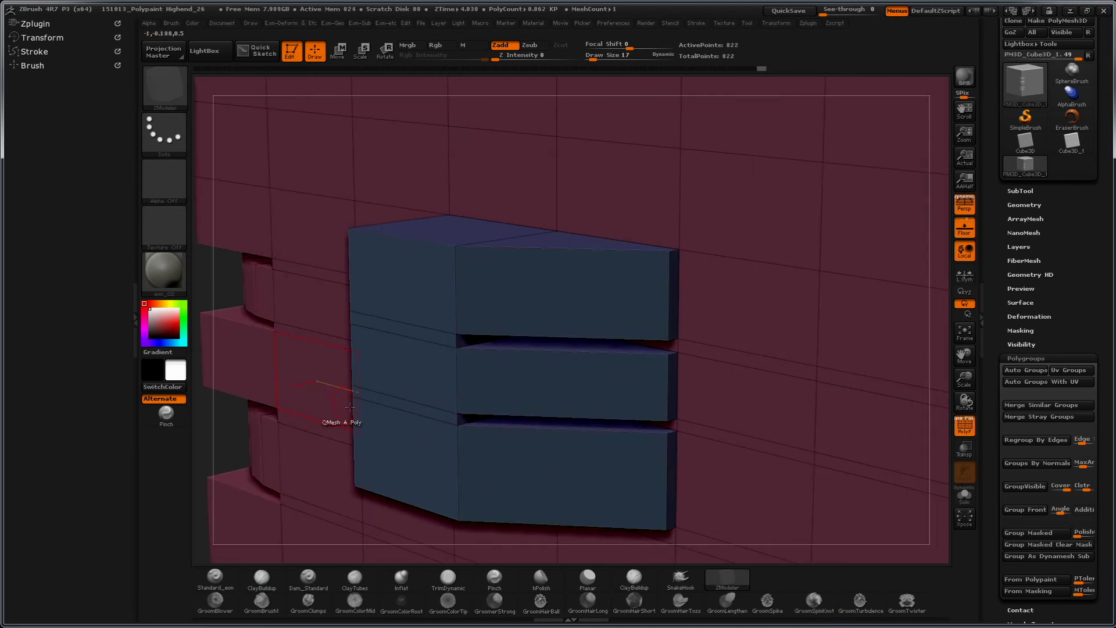
Step: Regroup the block's top, middle and lower front polygons into one polygroup
mouse_move(196, 418)
left_mouse_down()
mouse_move(205, 356)
mouse_move(289, 367)
mouse_move(331, 262)
mouse_move(361, 321)
mouse_move(492, 365)
left_mouse_up()
mouse_move(877, 308)
left_mouse_down()
mouse_move(858, 279)
mouse_move(877, 301)
mouse_move(857, 304)
mouse_move(862, 317)
mouse_move(604, 250)
left_mouse_up()
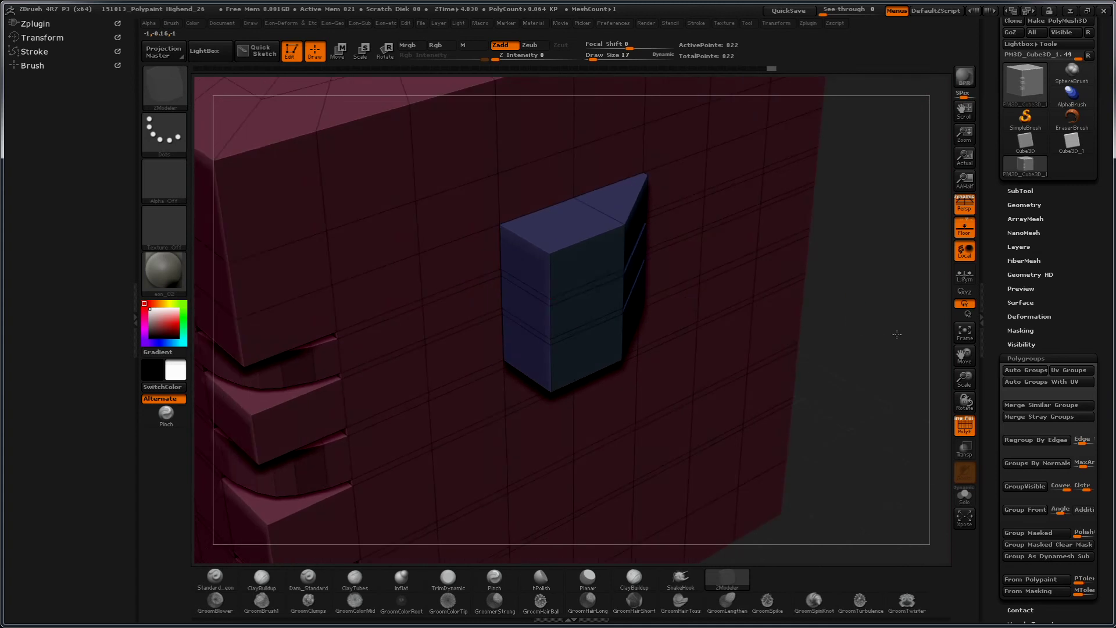
left_click(581, 263)
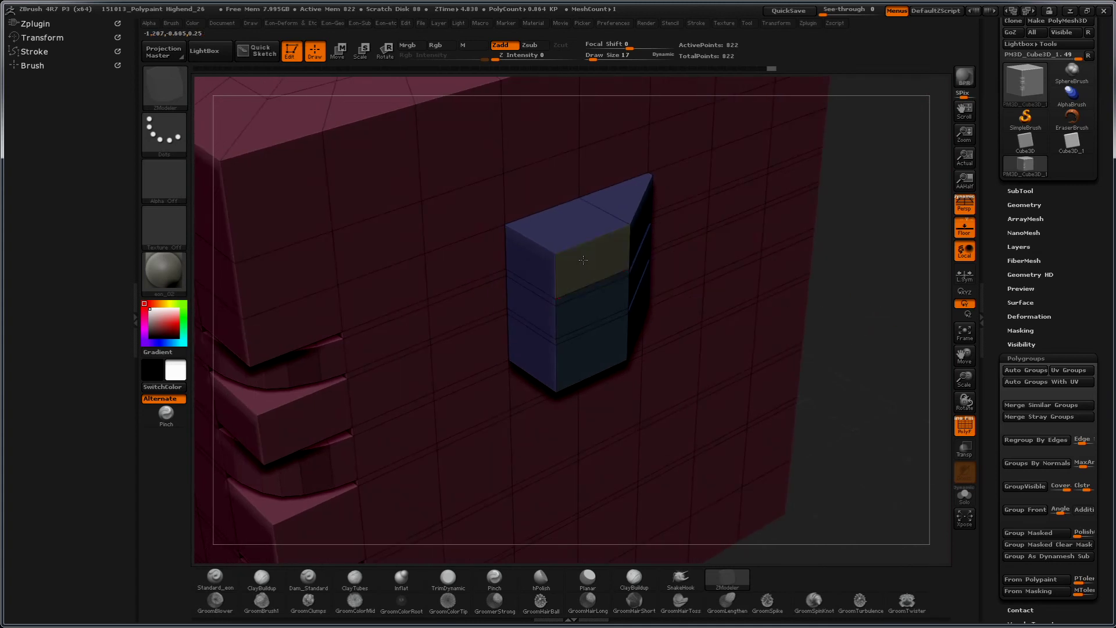
left_click(584, 306)
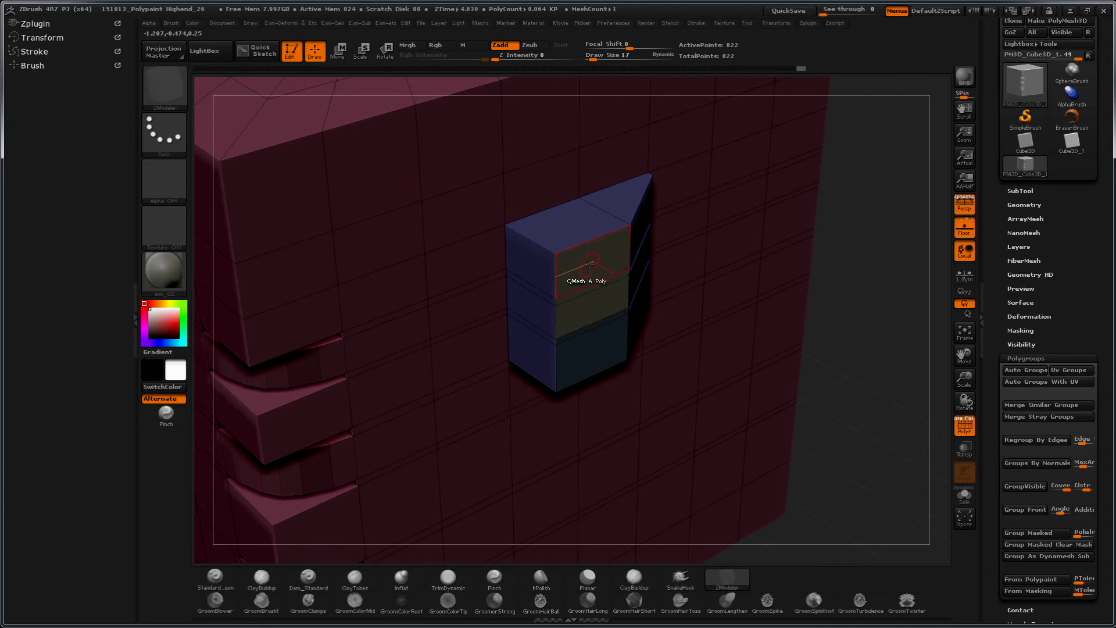
left_click(595, 321)
Step: Extrude the front face outward and lengthen the box's right face
mouse_move(589, 263)
left_mouse_down()
mouse_move(660, 305)
mouse_move(703, 314)
left_mouse_up()
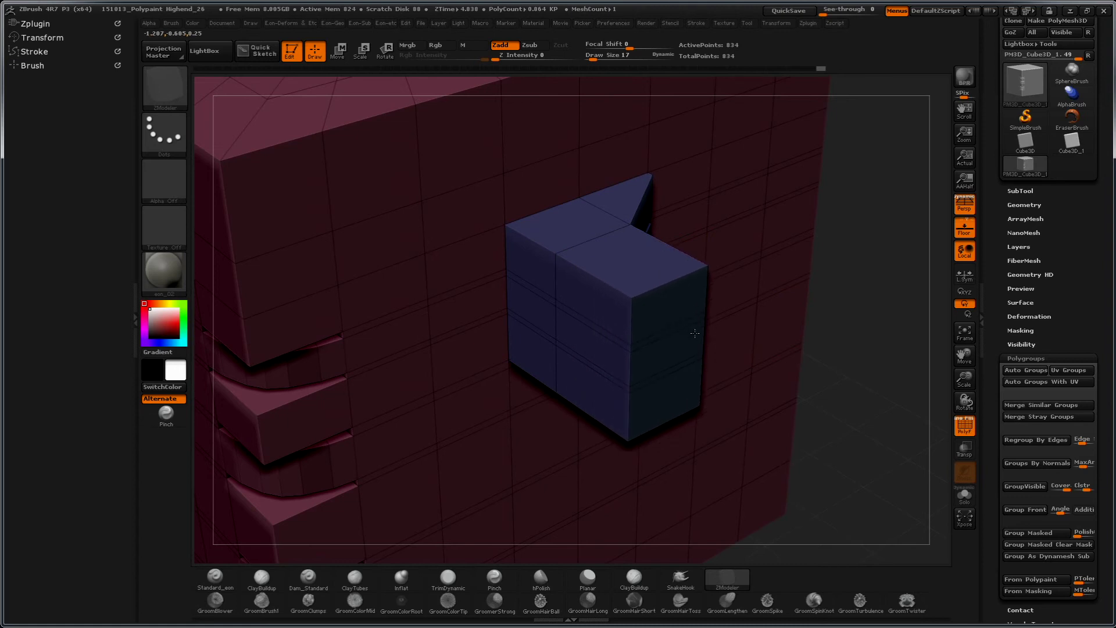
mouse_move(898, 406)
left_mouse_down()
mouse_move(903, 383)
mouse_move(690, 209)
left_mouse_up()
left_click(673, 291)
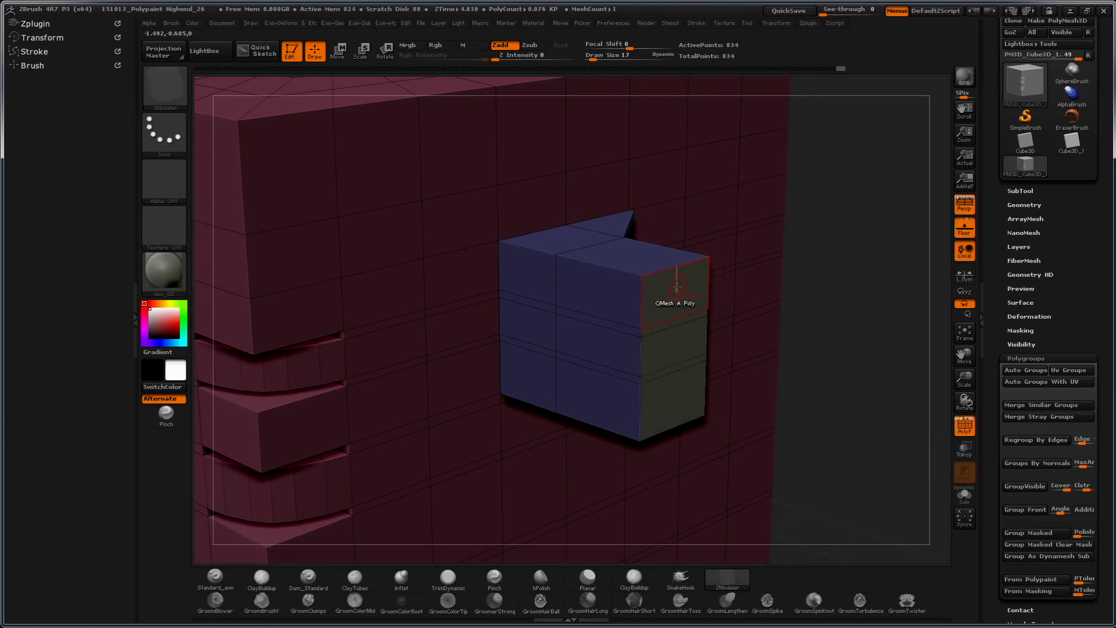
mouse_move(663, 286)
left_mouse_down()
mouse_move(713, 304)
mouse_move(662, 307)
left_mouse_up()
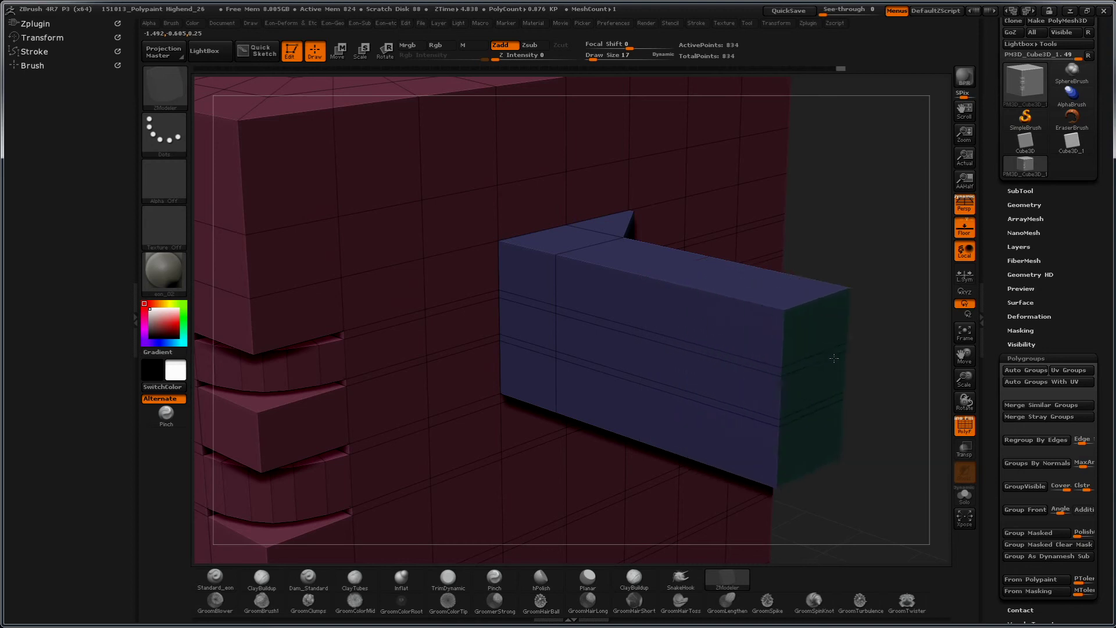
mouse_move(662, 308)
left_mouse_down()
mouse_move(773, 325)
mouse_move(842, 400)
mouse_move(827, 337)
left_mouse_up()
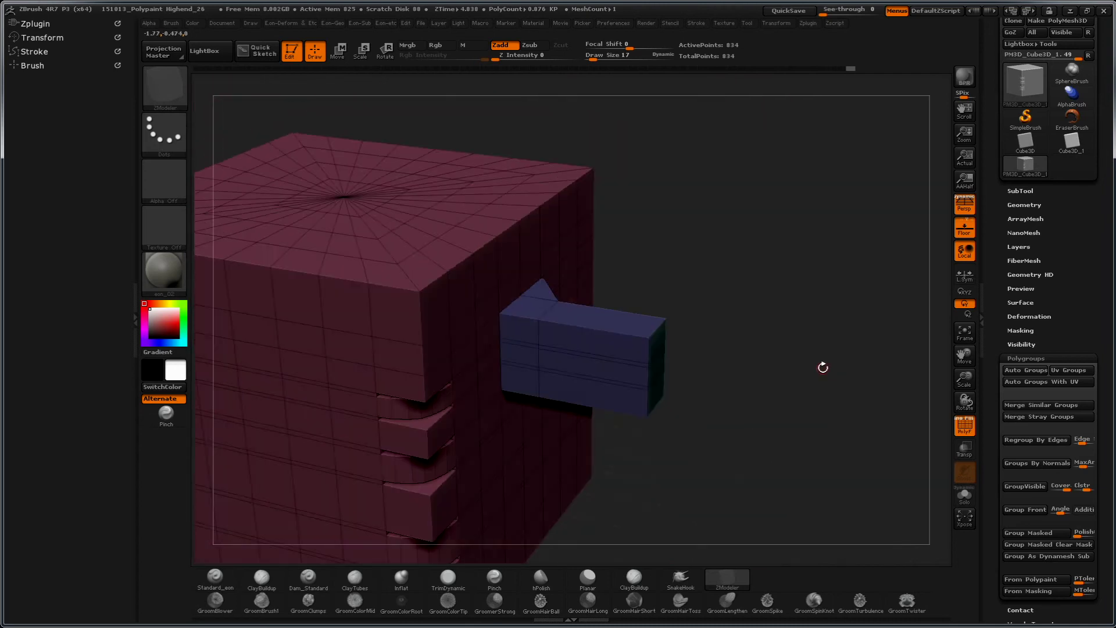
Step: Insert an edge loop around the blue box with Insert EdgeLoop
key("space")
left_click(611, 336)
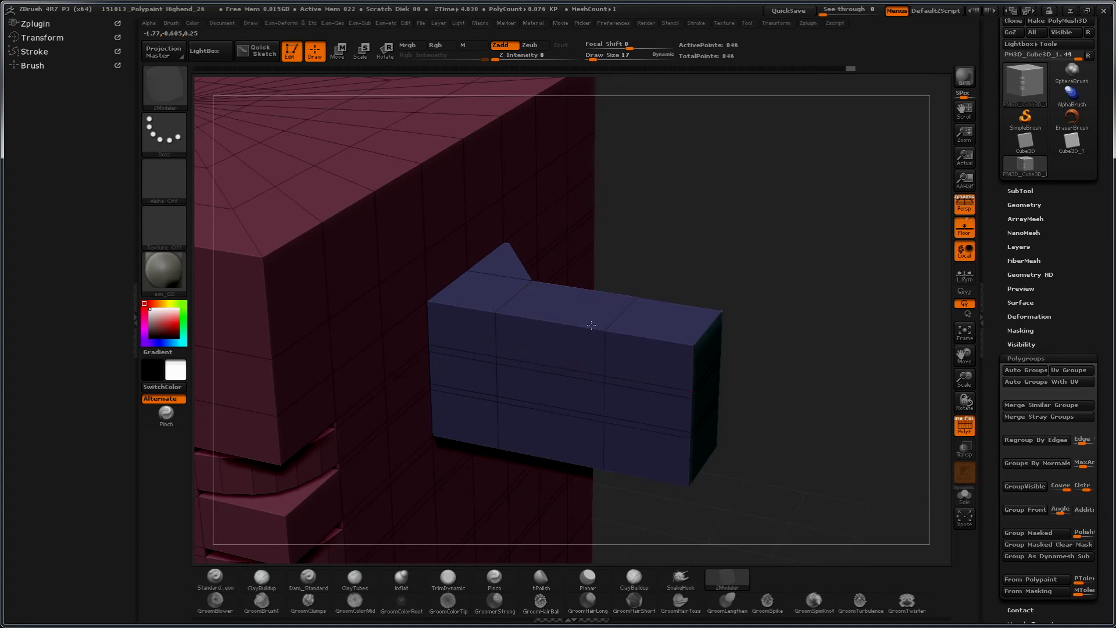
left_click(638, 337)
left_click_drag(727, 227, 581, 245)
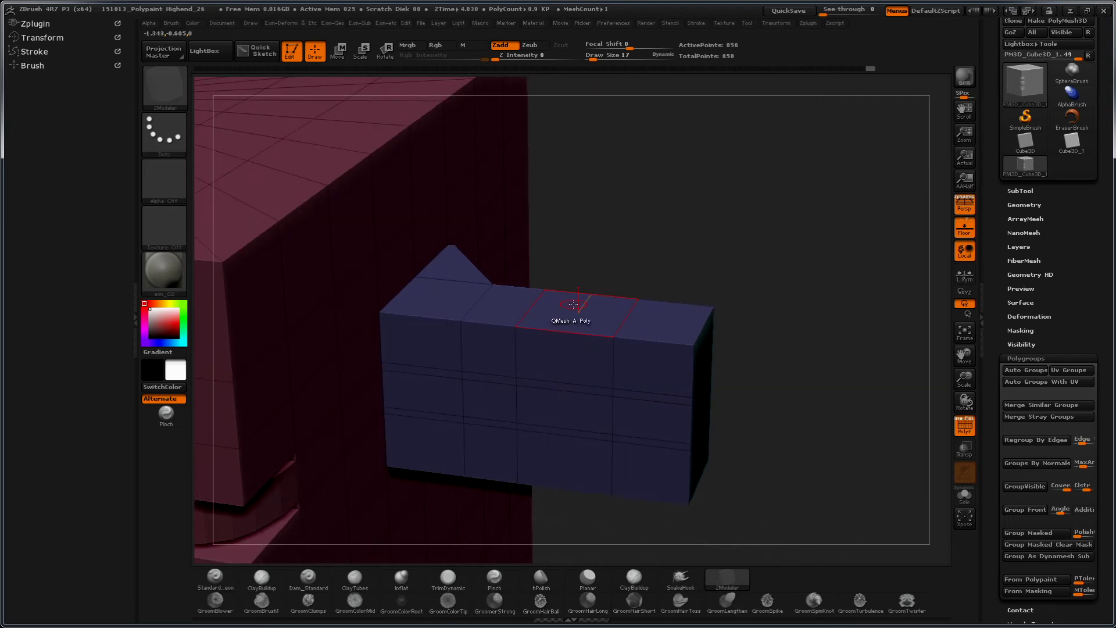
Step: Switch QMesh to a polyloop target and push the top band inward into a recess
key("space")
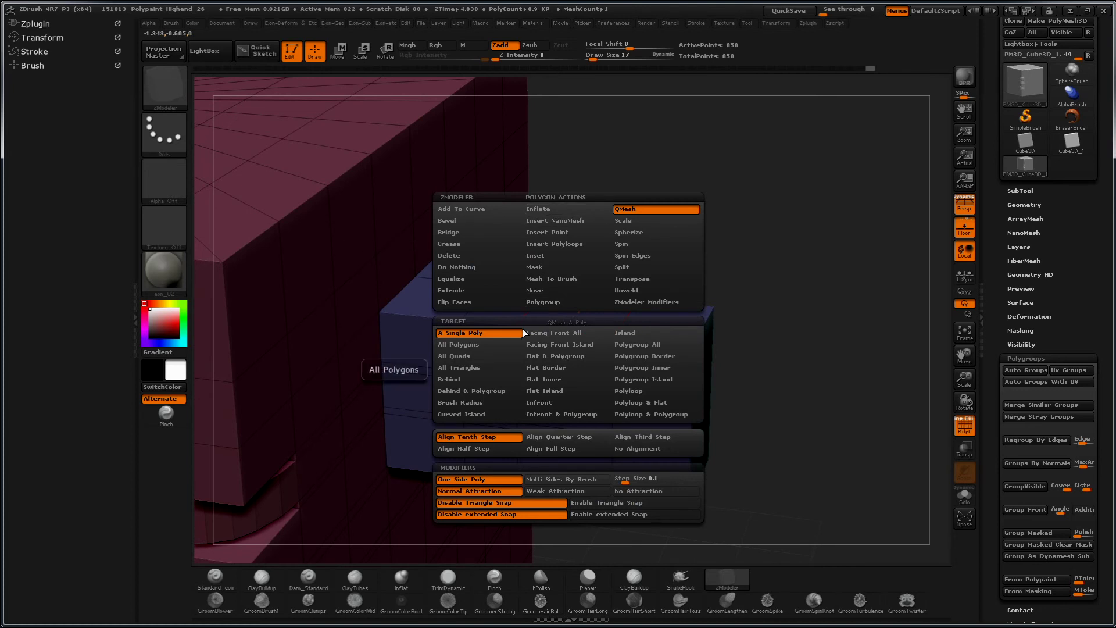
left_click(634, 389)
mouse_move(750, 302)
left_mouse_down()
mouse_move(788, 302)
mouse_move(773, 324)
left_mouse_up()
mouse_move(810, 383)
left_mouse_down()
mouse_move(781, 396)
mouse_move(768, 384)
left_mouse_up()
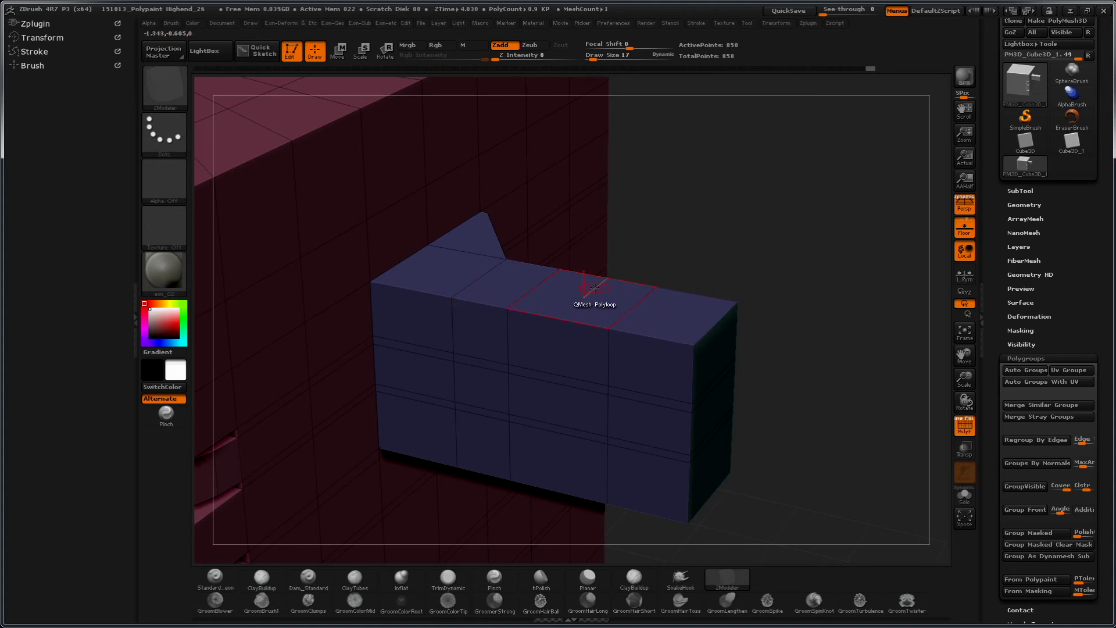
left_click_drag(595, 287, 591, 303)
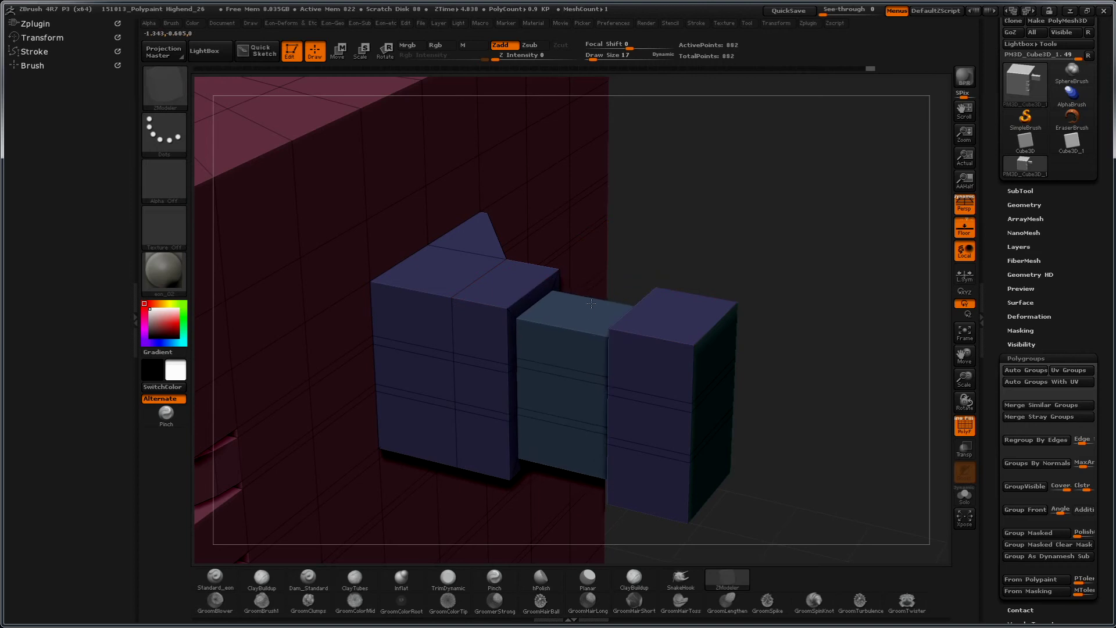
key("ctrl+z")
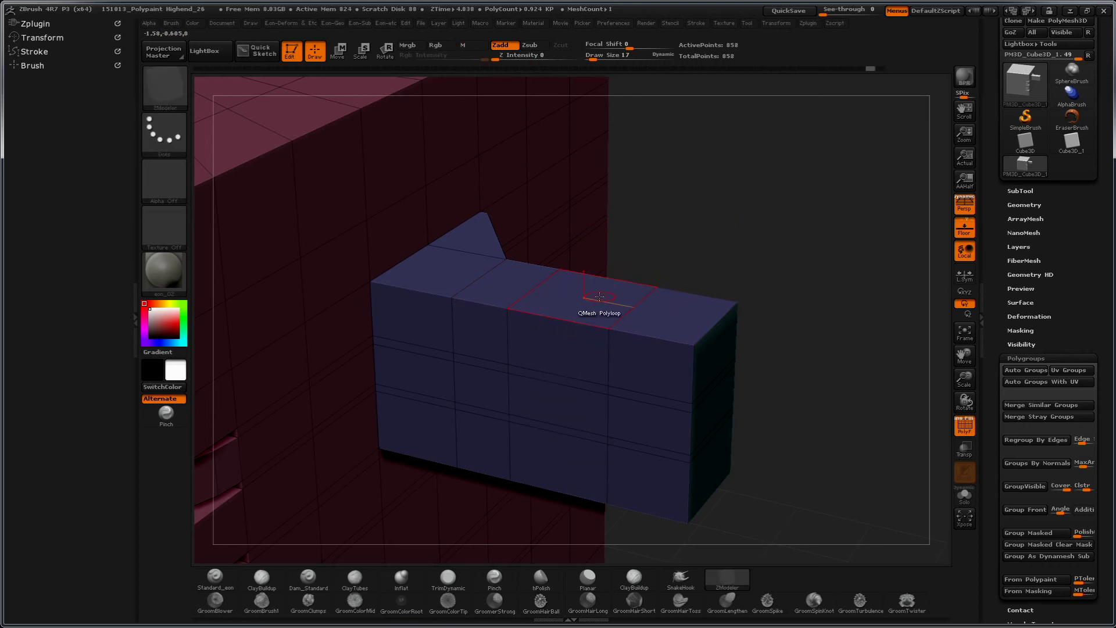
left_click_drag(600, 300, 588, 304)
key("ctrl+z")
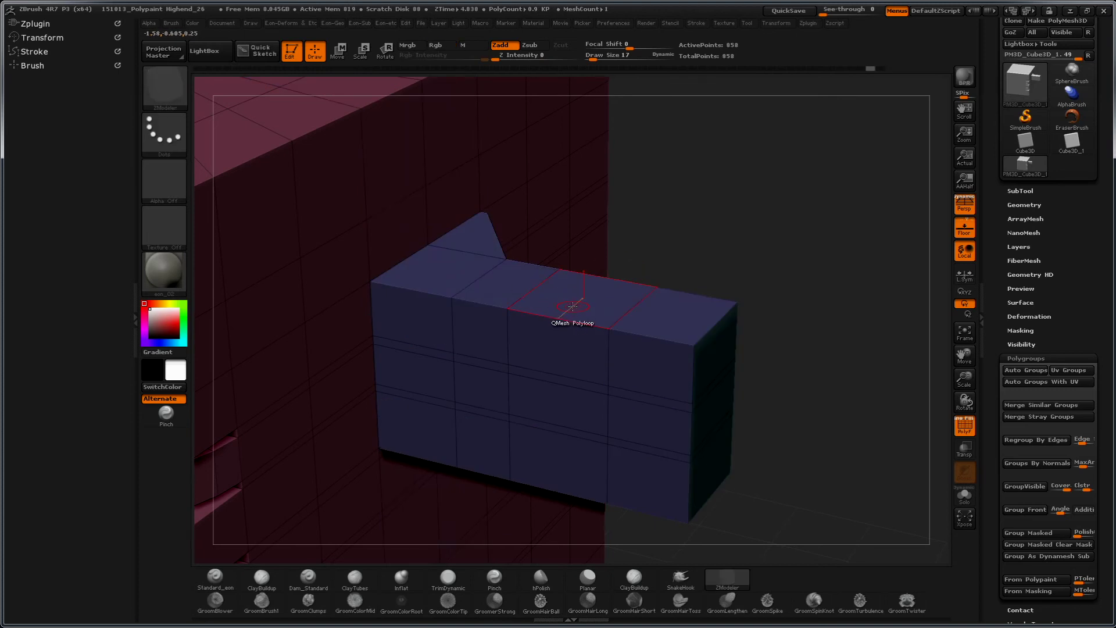
left_click_drag(569, 309, 565, 323)
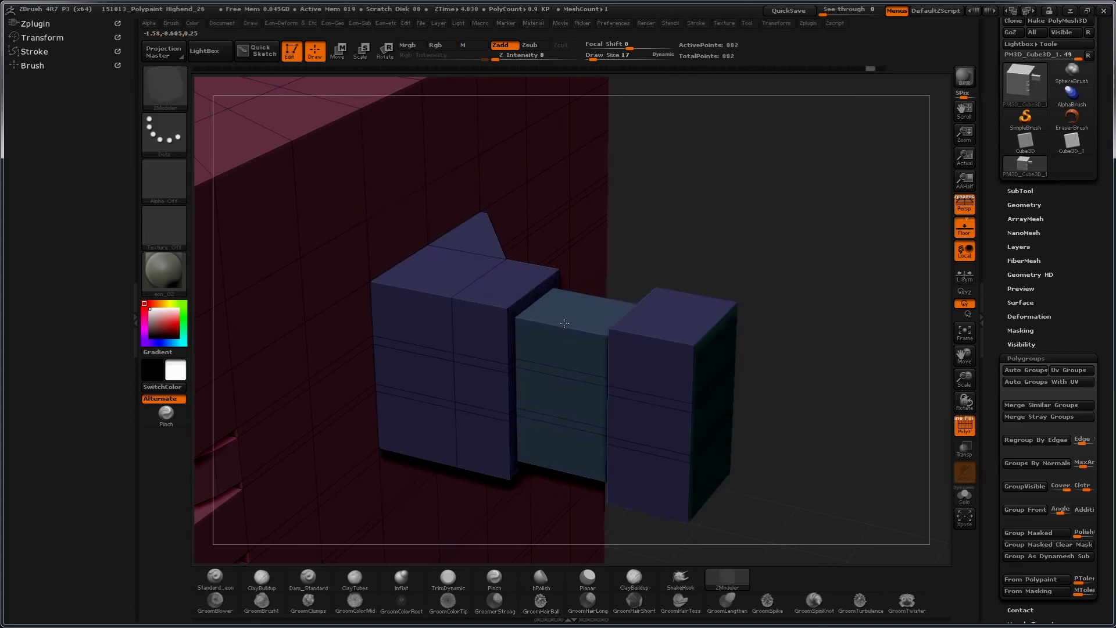
Step: Give the right box's front panels a new olive polygroup with Polygroup Polyloop
mouse_move(727, 207)
left_mouse_down()
mouse_move(764, 228)
mouse_move(663, 252)
mouse_move(678, 247)
left_mouse_up()
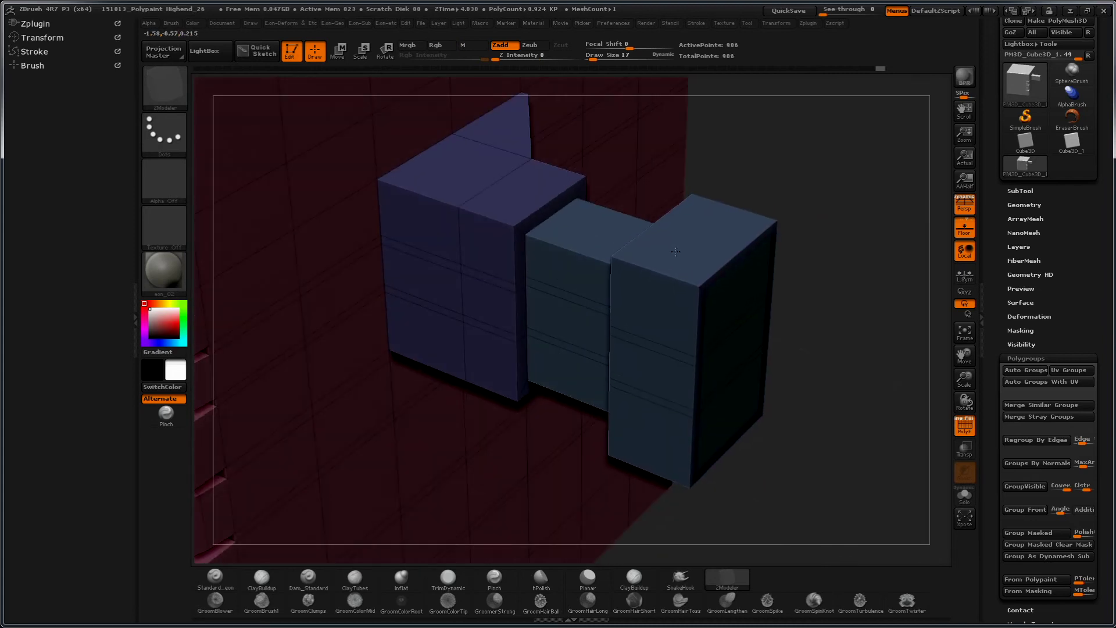
mouse_move(877, 259)
left_mouse_down()
mouse_move(862, 202)
mouse_move(874, 227)
mouse_move(814, 197)
left_mouse_up()
left_click_drag(607, 265, 613, 385)
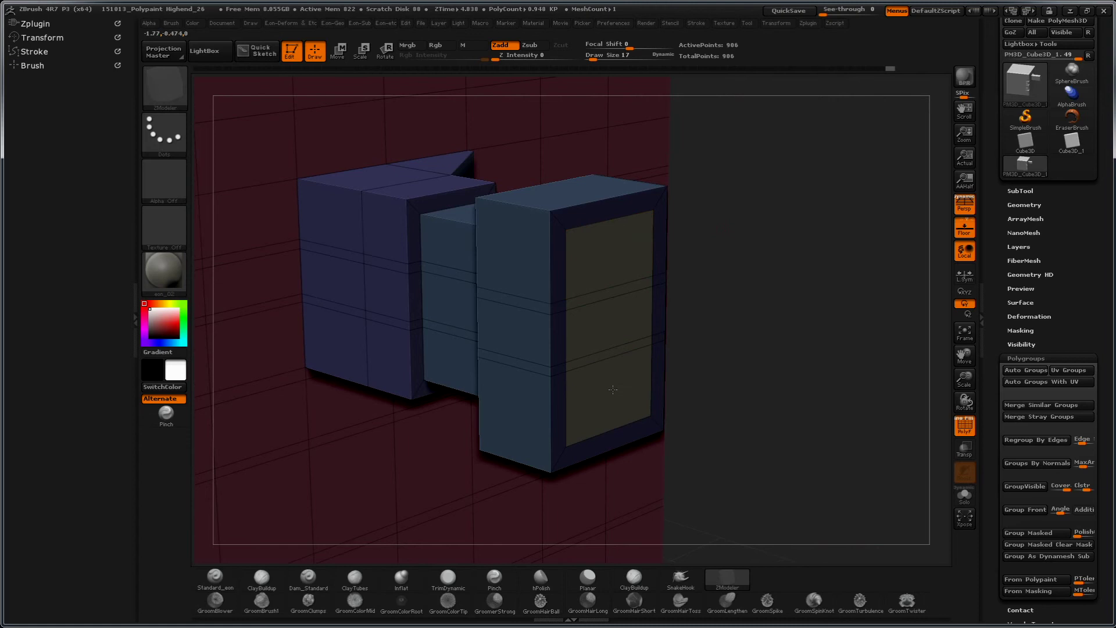
Step: Set ZModeler to QMesh on a single poly and extrude the front polygon into a new box
key("space")
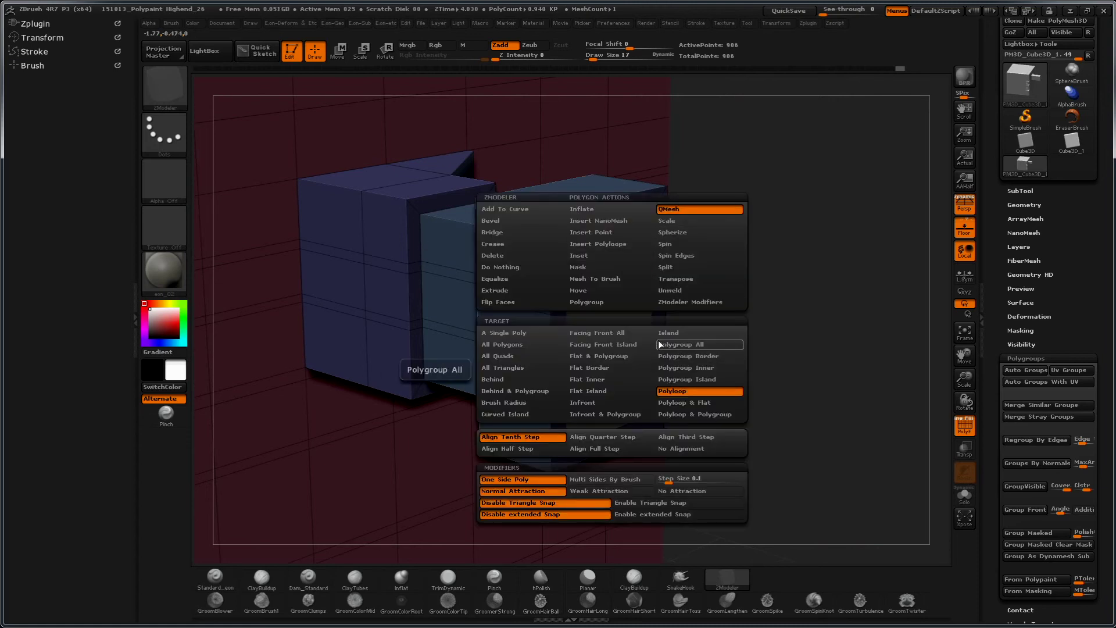
left_click(676, 346)
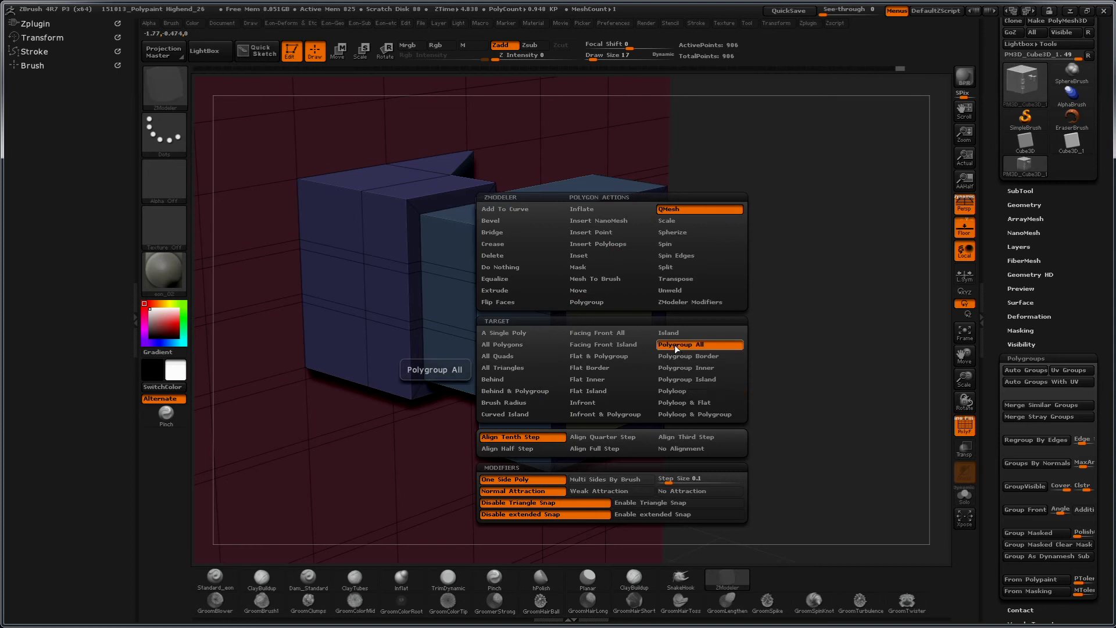
key("space")
left_click(529, 332)
left_click_drag(613, 258, 672, 272)
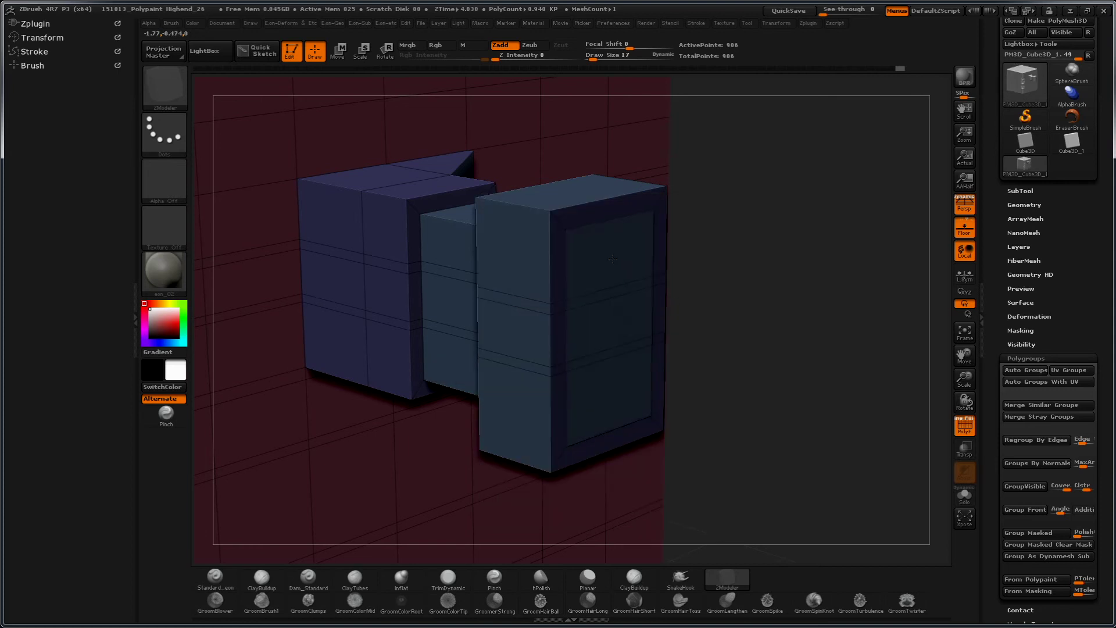
left_click_drag(771, 247, 803, 244)
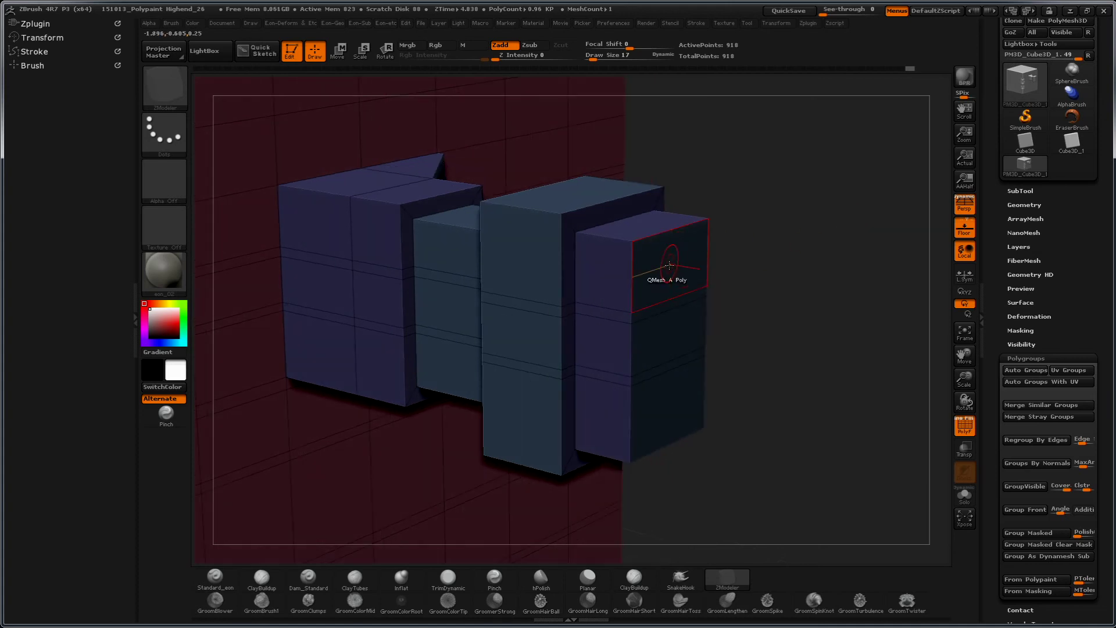
mouse_move(780, 250)
left_mouse_down()
mouse_move(788, 236)
mouse_move(669, 262)
left_mouse_up()
Step: Try a polygroup-target extrusion, then merge all visible faces into one brown polygroup with Ctrl+W
key("space")
left_click(715, 349)
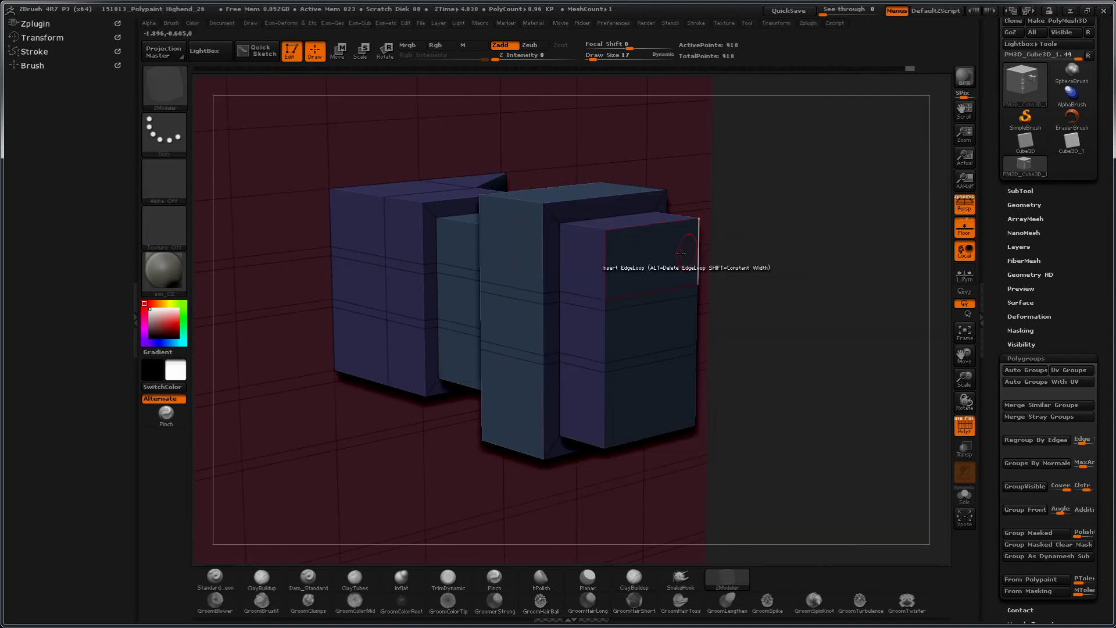
key("ctrl")
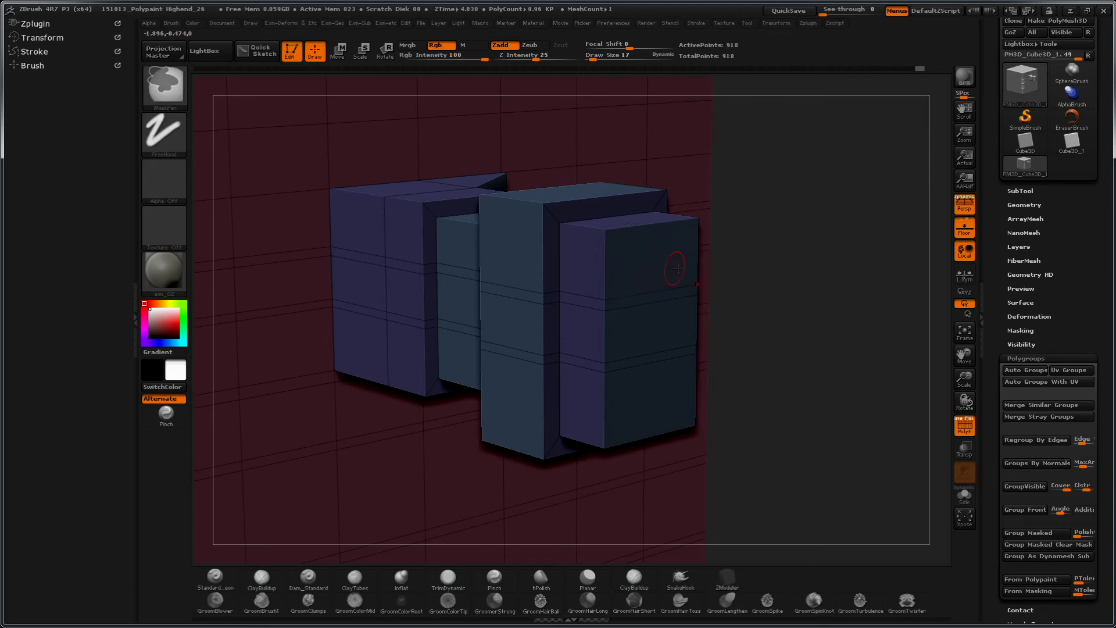
key("space")
left_click(650, 247)
left_click_drag(650, 248, 652, 250)
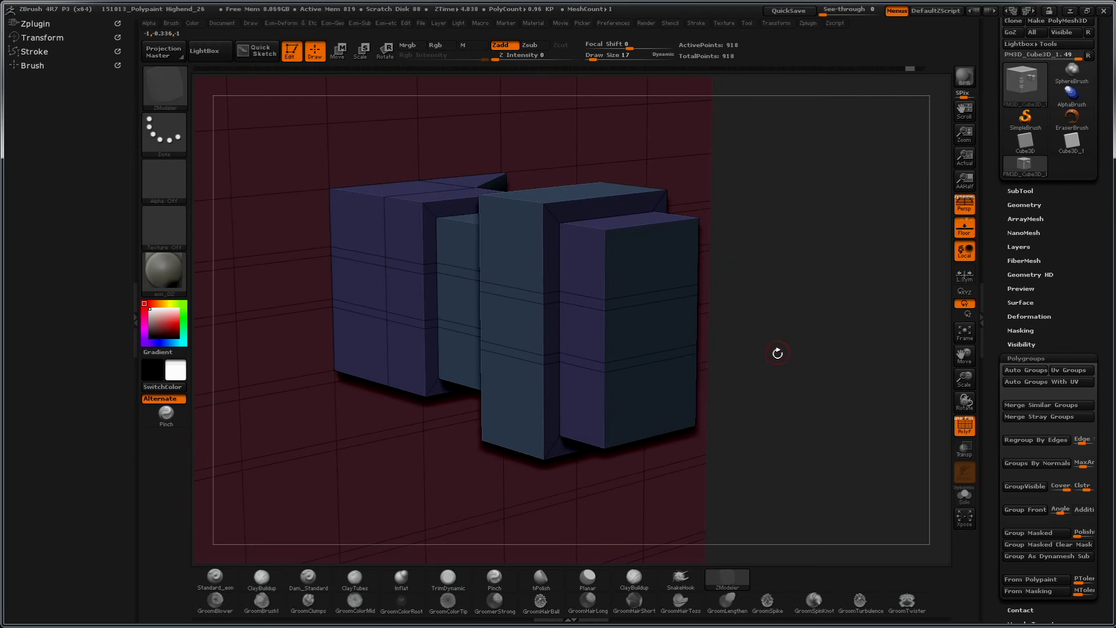
left_click_drag(778, 353, 780, 283)
key("ctrl")
key("ctrl+w")
Step: Choose the ZModeler Polygroup action and test a polyloop regroup, then undo it
left_click_drag(824, 268, 841, 364, "alt")
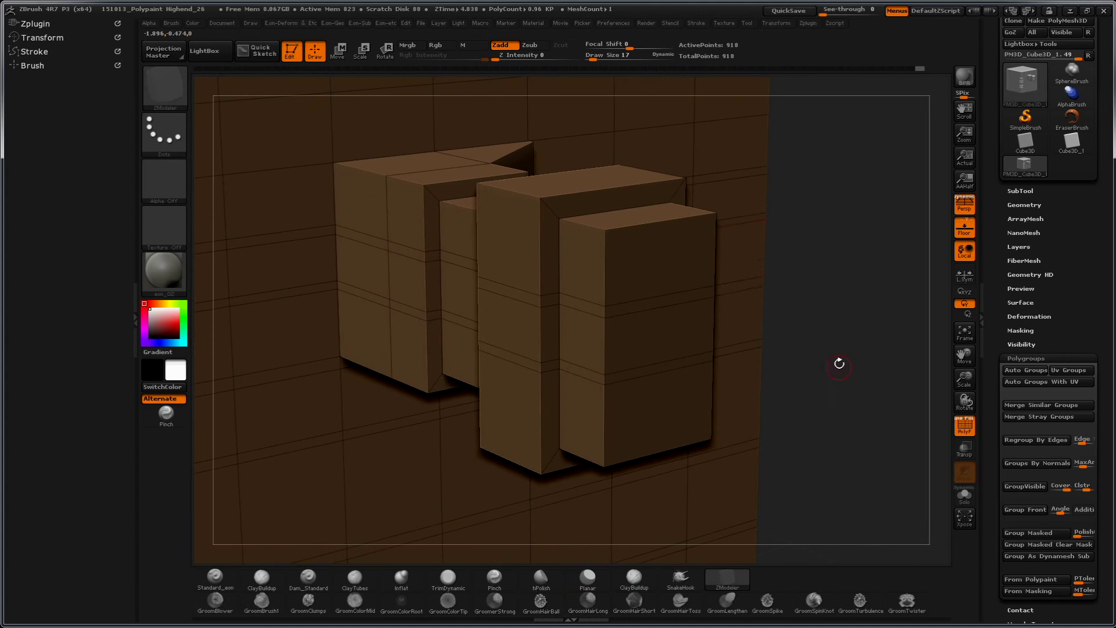
key("space")
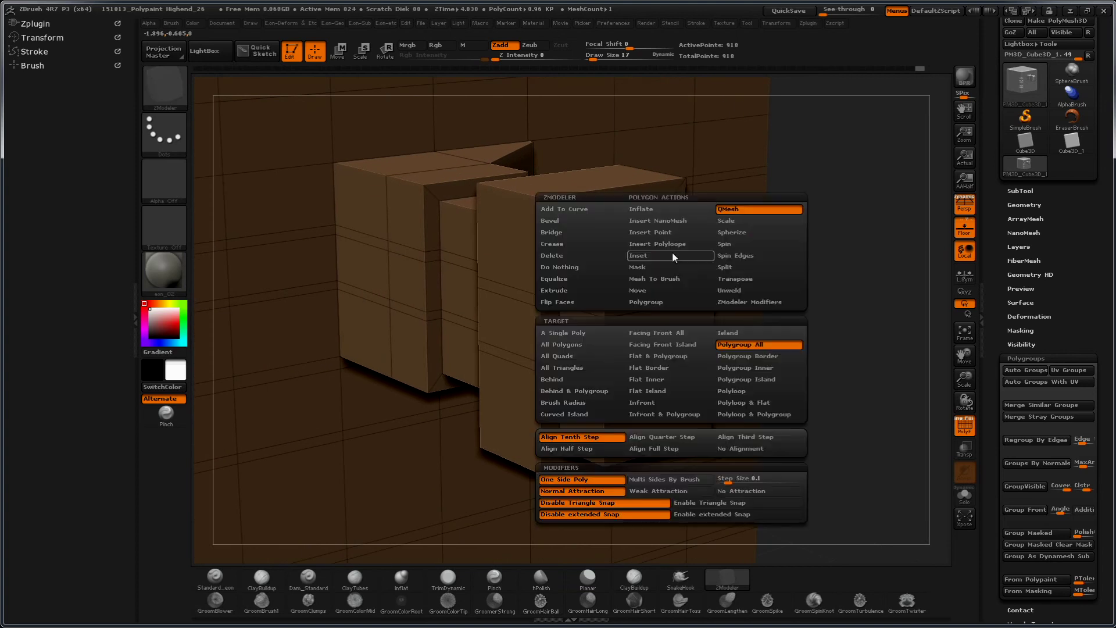
left_click(664, 301)
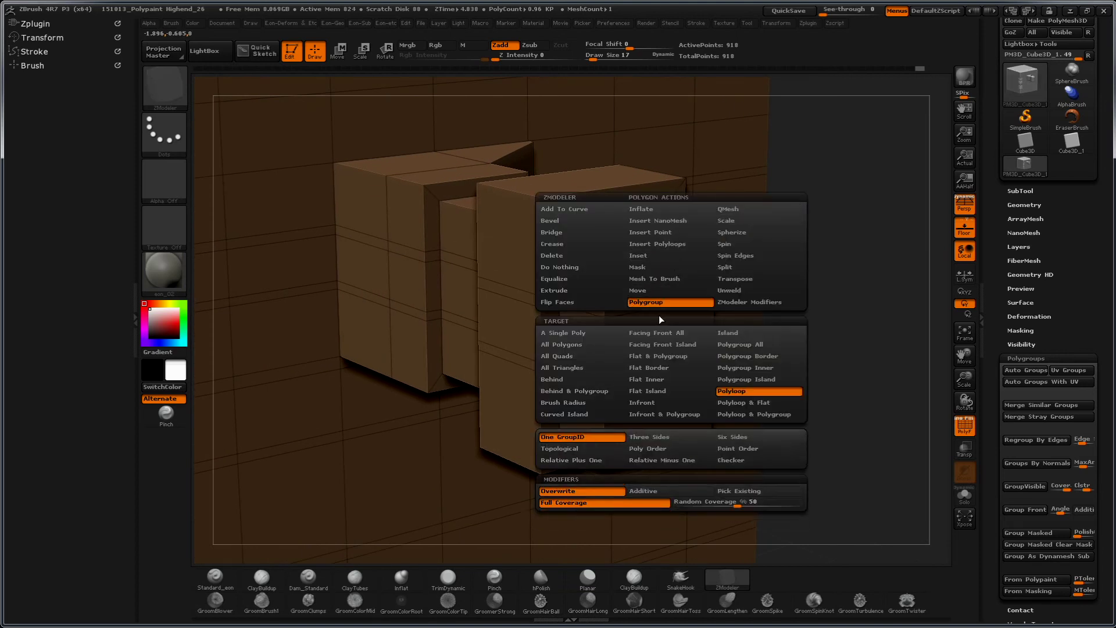
key("space")
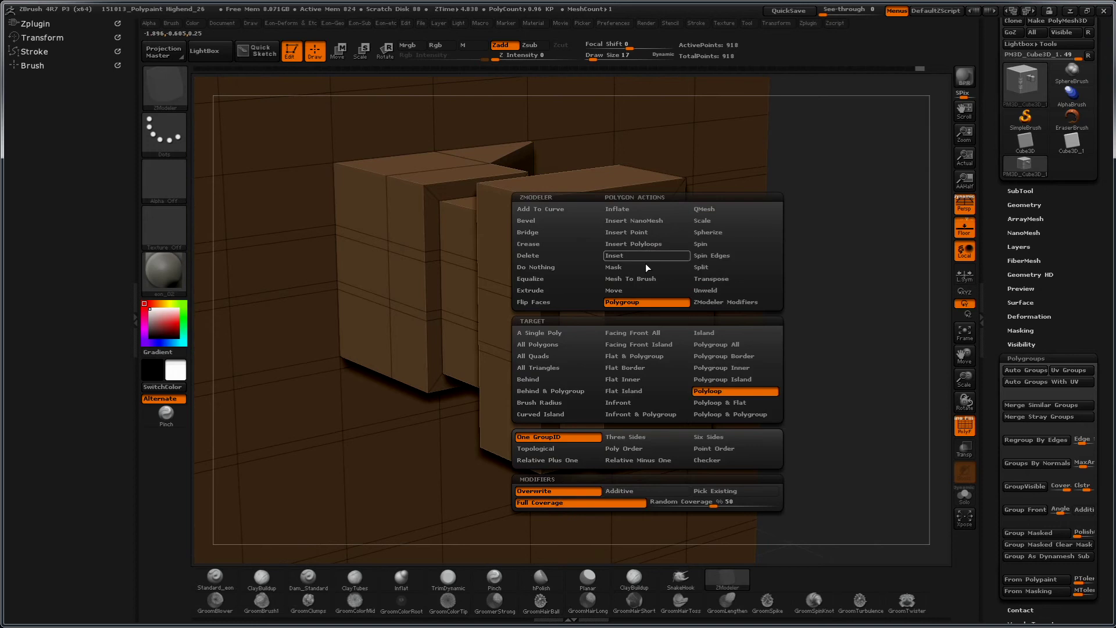
left_click(633, 301)
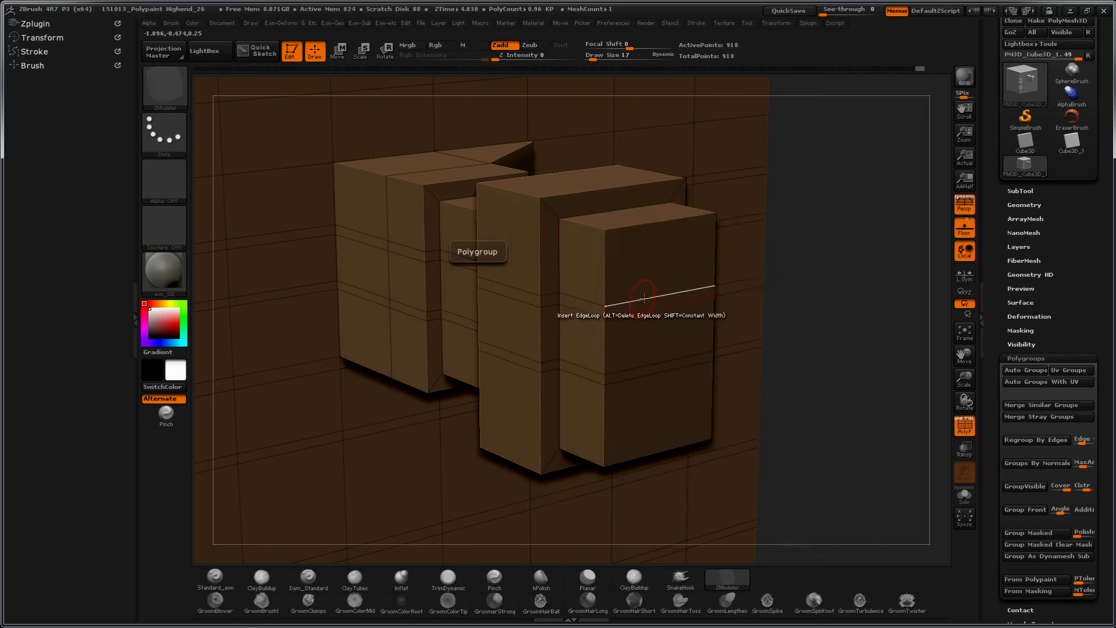
left_click(640, 260)
key("ctrl+z")
Step: With a single-poly target, turn the right block's upper and lower front faces teal
key("space")
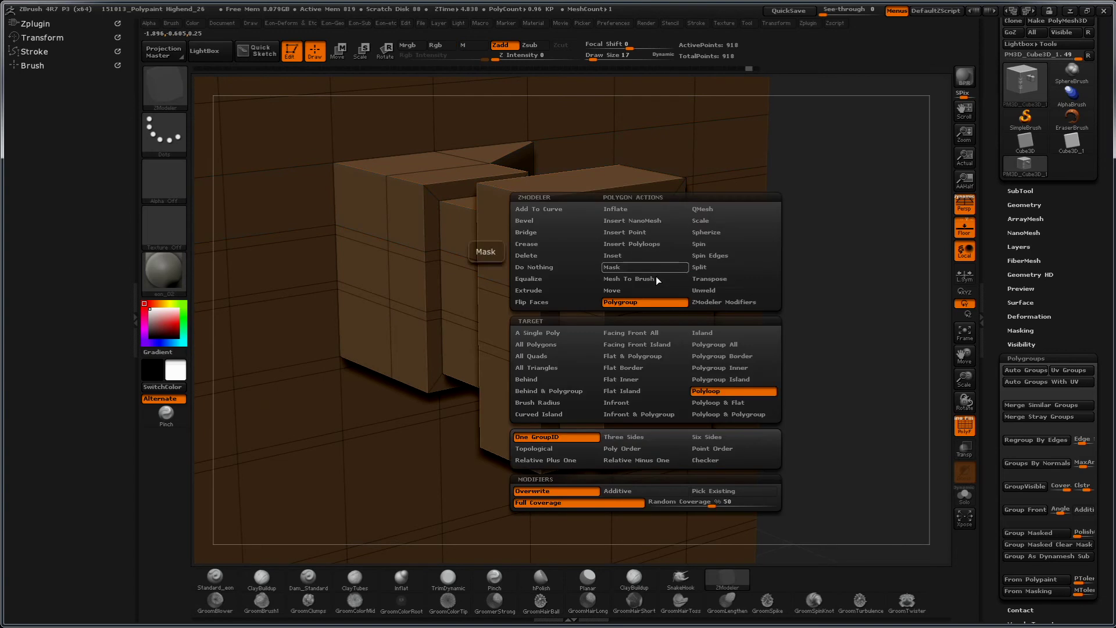
left_click(538, 333)
left_click(651, 259)
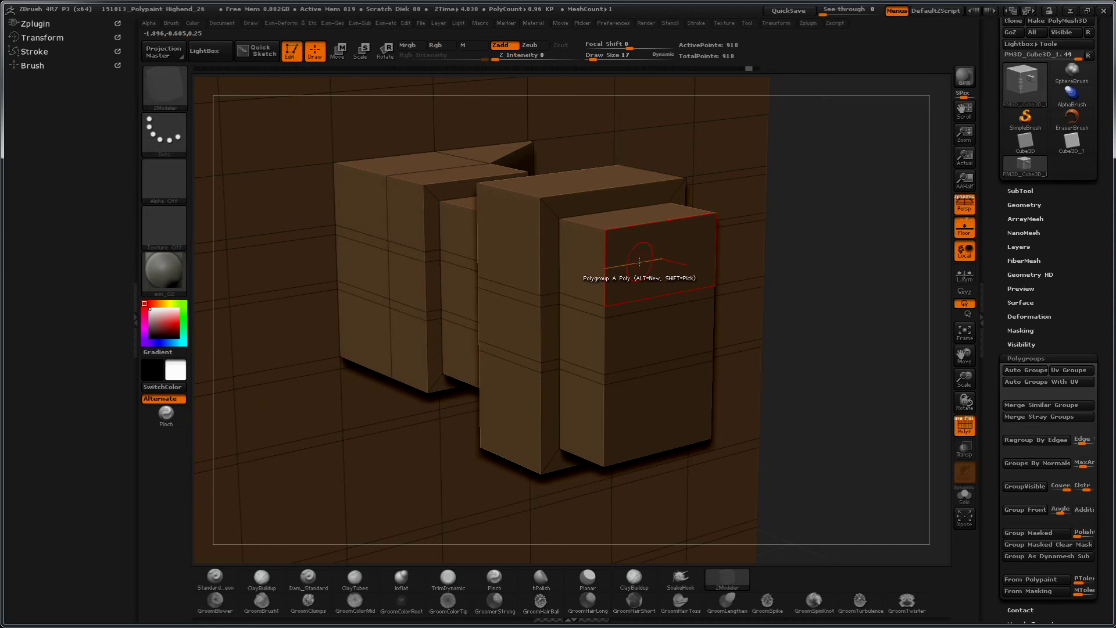
left_click(642, 335)
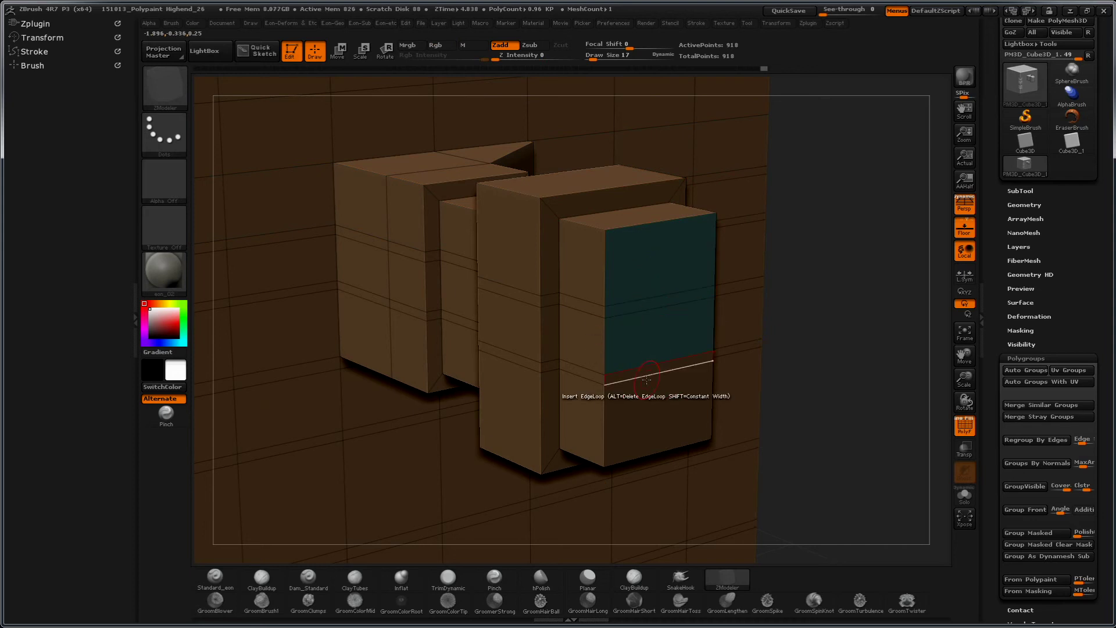
mouse_move(830, 324)
left_mouse_down()
mouse_move(773, 325)
mouse_move(854, 331)
mouse_move(808, 337)
left_mouse_up()
Step: Switch to QMesh on a whole polygroup and extrude the blue polygroup face
key("space")
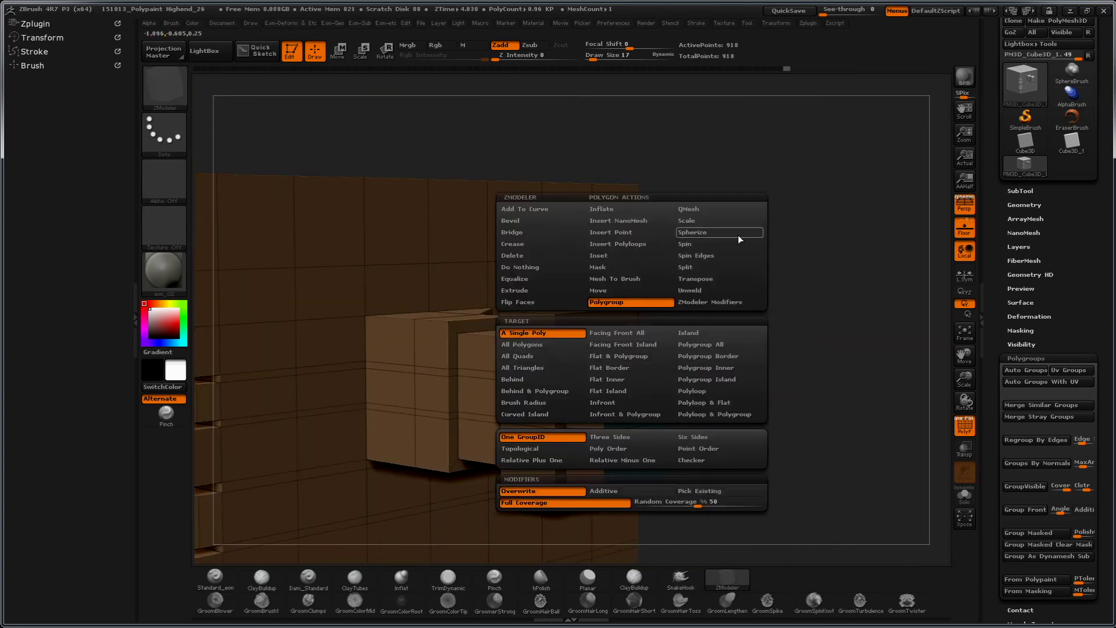
left_click(726, 210)
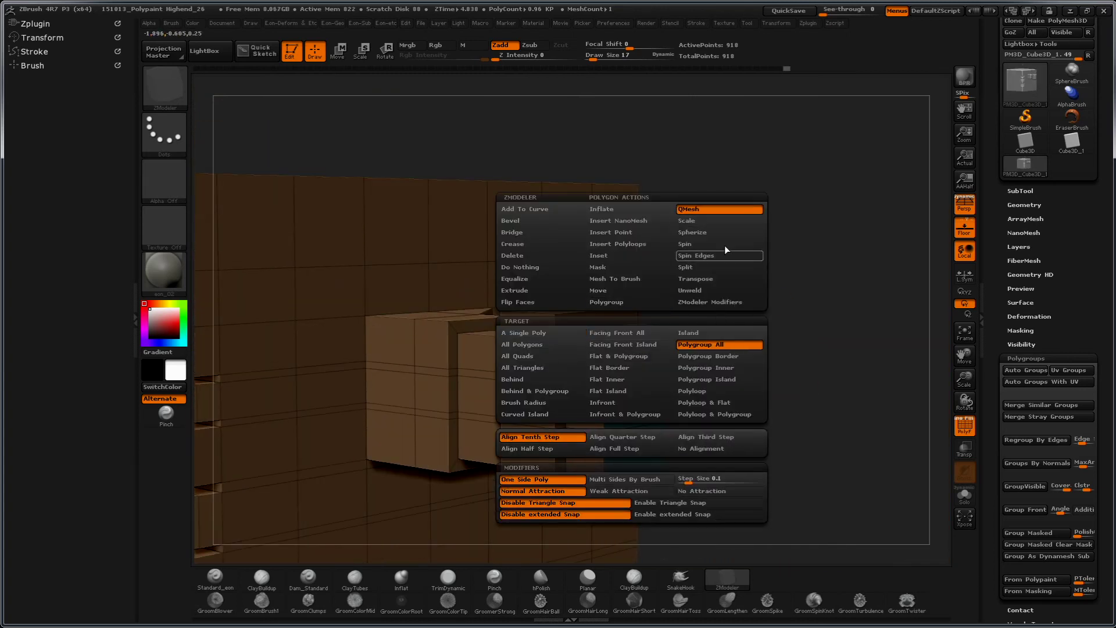
left_click(716, 344)
mouse_move(822, 274)
left_mouse_down()
mouse_move(611, 361)
mouse_move(675, 349)
left_mouse_up()
left_click_drag(790, 399, 750, 396)
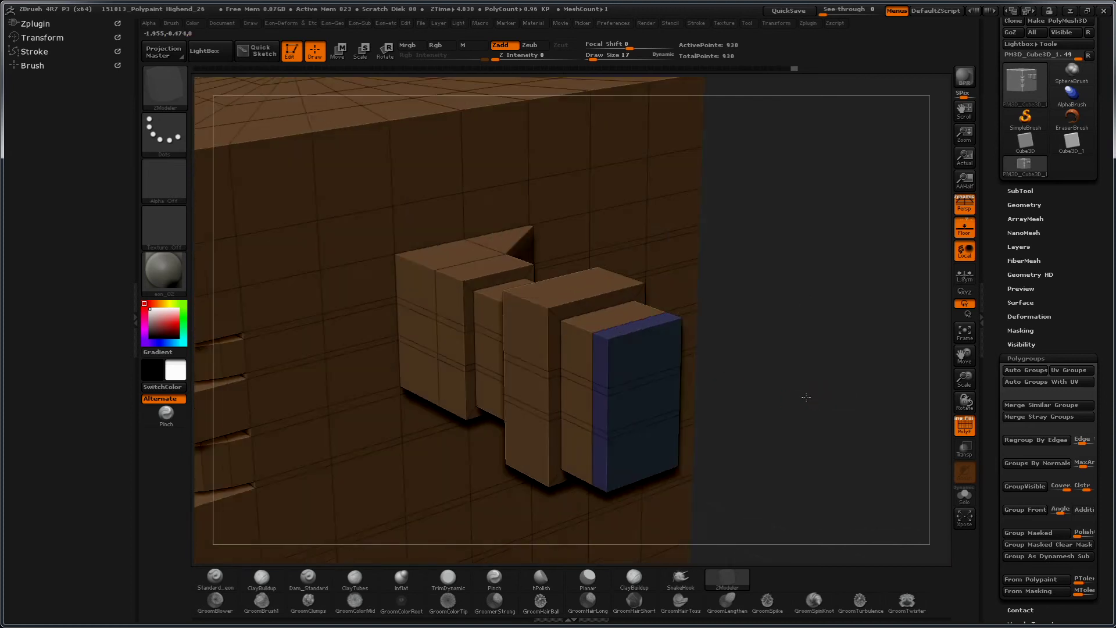
mouse_move(436, 387)
left_mouse_down()
mouse_move(461, 389)
mouse_move(868, 224)
mouse_move(860, 246)
left_mouse_up()
key("ctrl+shift")
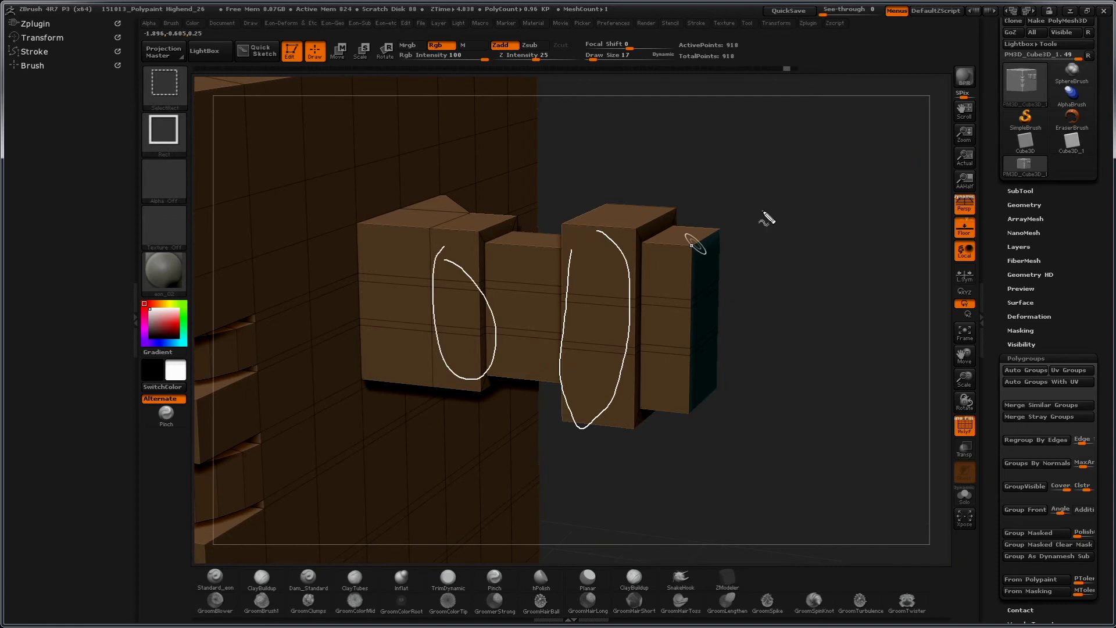
mouse_move(822, 274)
left_mouse_down()
mouse_move(811, 265)
mouse_move(881, 277)
left_mouse_up()
left_click_drag(852, 175, 688, 280)
Step: Regroup the right box's front and the whole middle box front as teal
key("space")
left_click(682, 304)
left_click(697, 278)
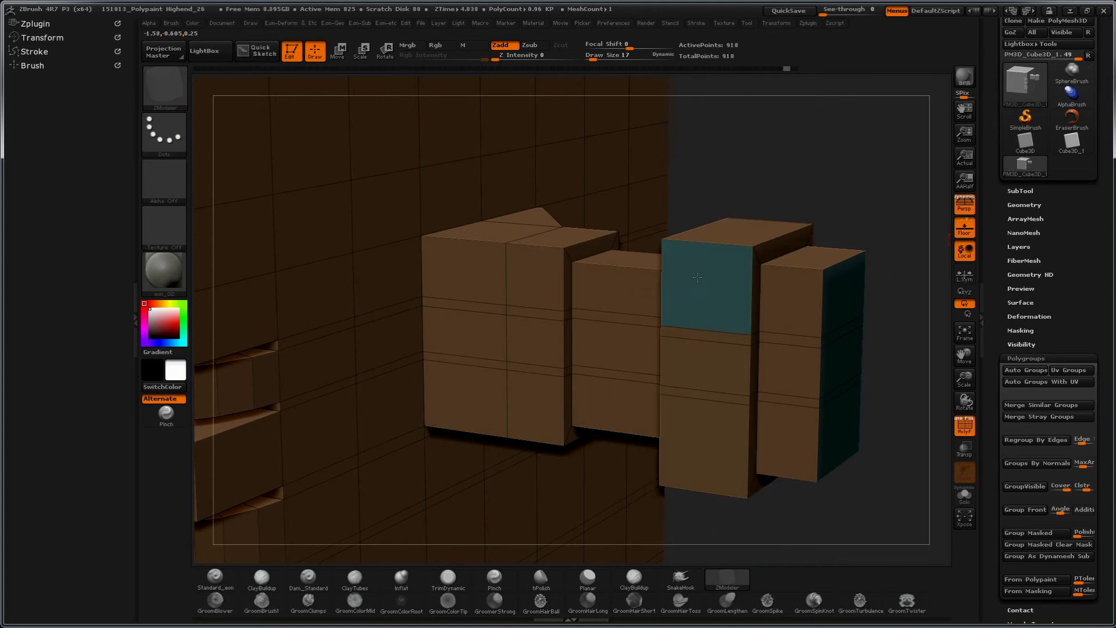
left_click(685, 398)
key("ctrl")
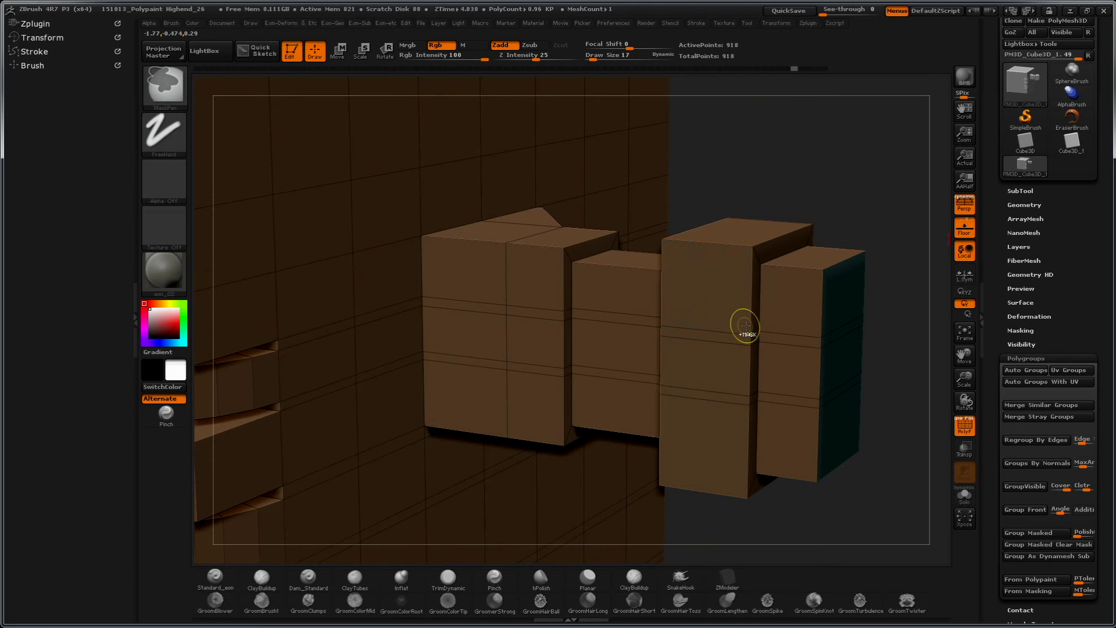
left_click(708, 336)
left_click(705, 367)
left_click(692, 436)
Step: Turn the left box's right column teal and extend teal further down the middle block
left_click_drag(891, 213, 508, 251)
left_click(512, 285)
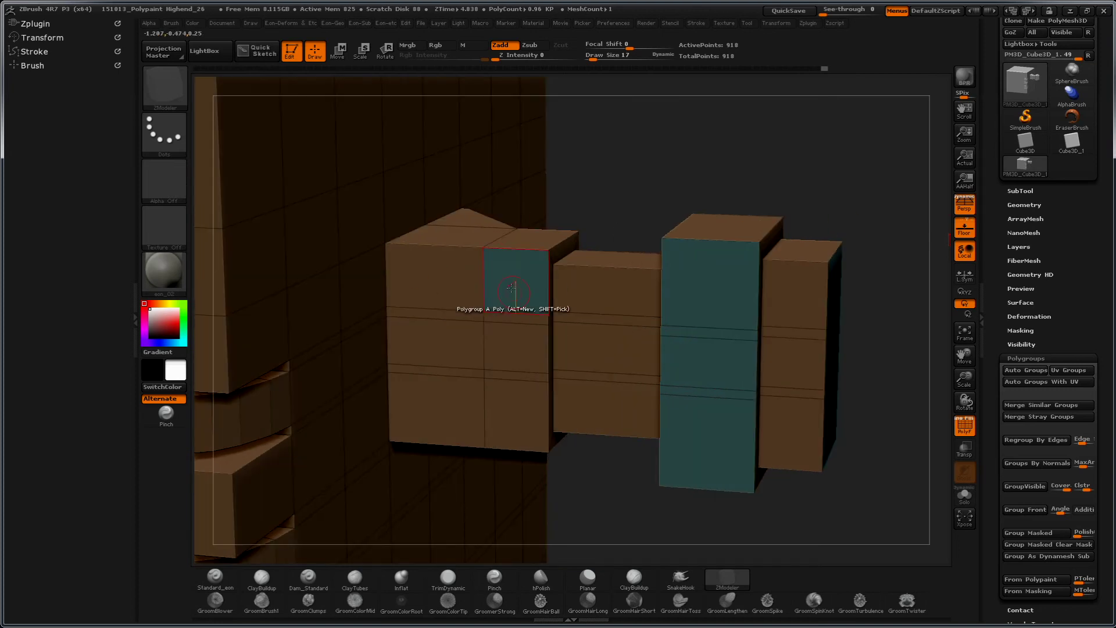
left_click(510, 345)
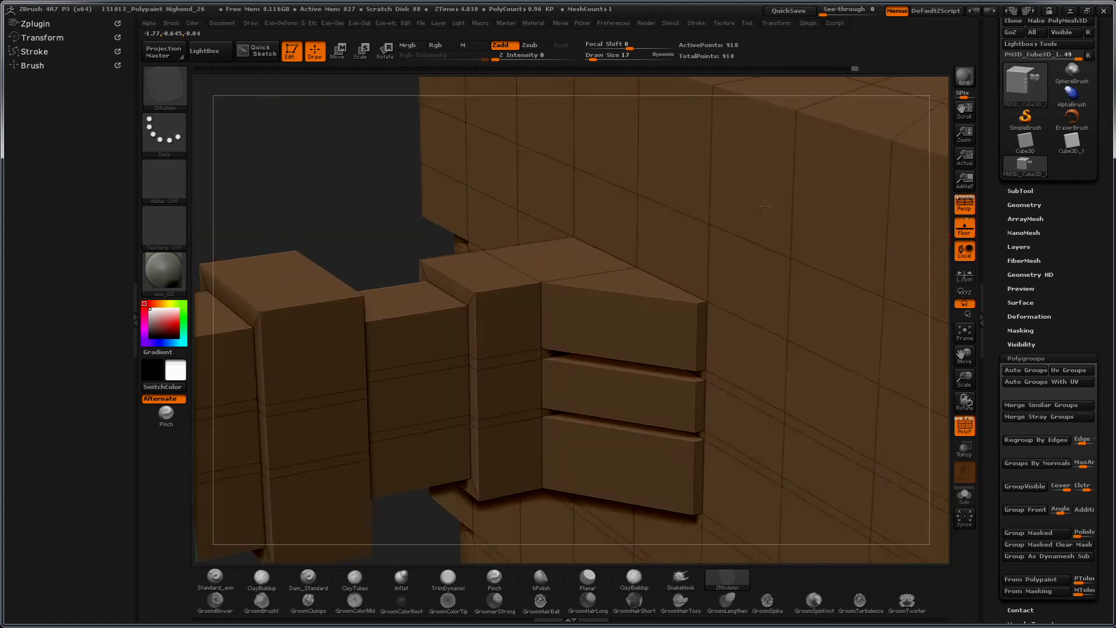
mouse_move(843, 207)
left_mouse_down()
mouse_move(483, 224)
mouse_move(415, 171)
mouse_move(357, 172)
left_mouse_up()
left_click_drag(467, 379, 465, 401)
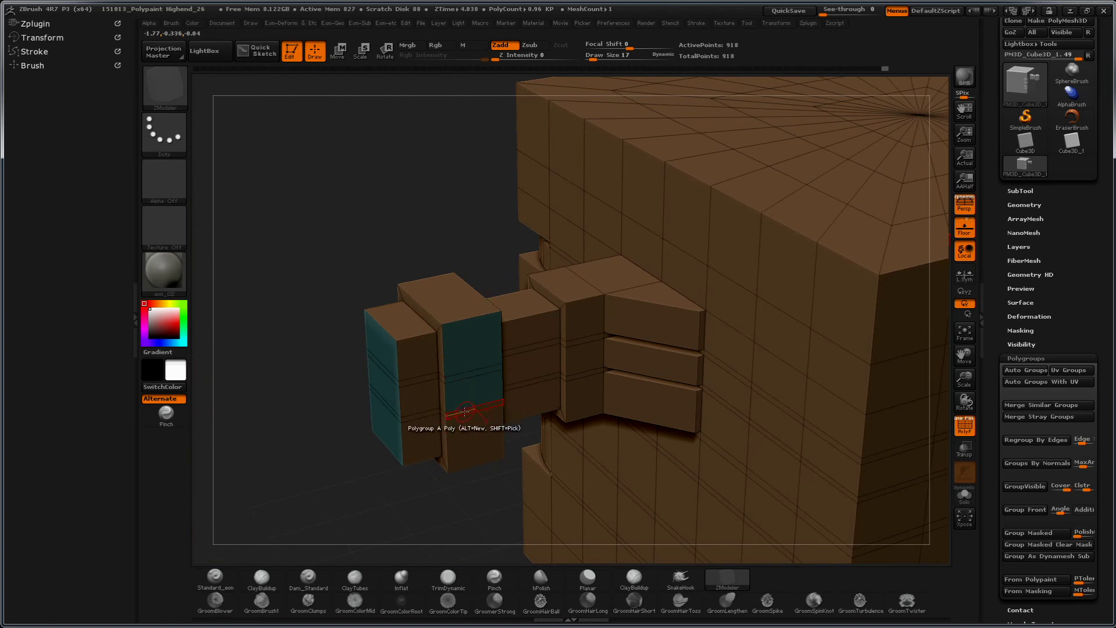
Step: Pick a different ZModeler action and zoom out to a front view of the cube
left_click_drag(348, 411, 367, 382)
key("space")
left_click(400, 210)
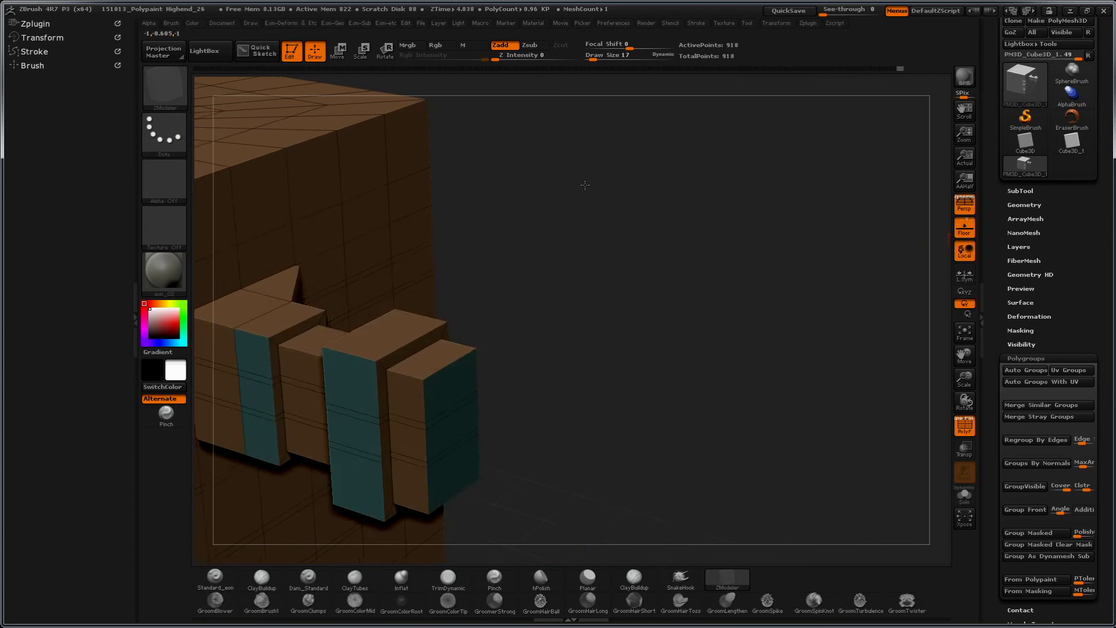
mouse_move(636, 319)
left_mouse_down()
mouse_move(561, 297)
mouse_move(521, 309)
left_mouse_up()
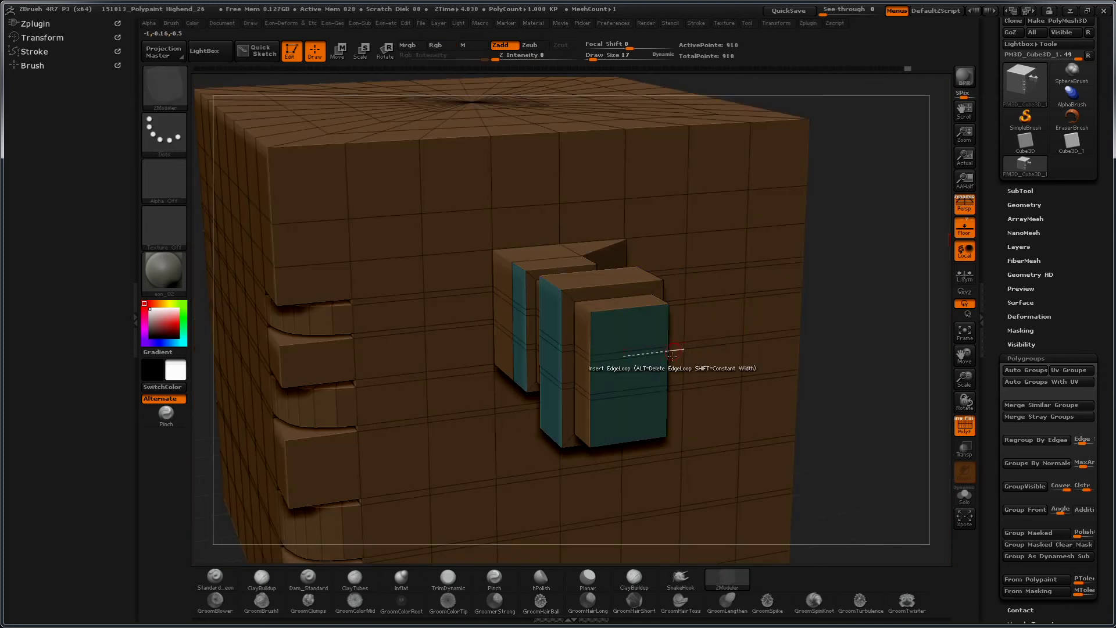
Step: Undo the inserted edge loop and set ZModeler to single-poly polygroup assignment
key("ctrl+z")
mouse_move(826, 349)
left_mouse_down()
mouse_move(857, 323)
mouse_move(672, 321)
left_mouse_up()
left_click_drag(876, 287, 687, 278)
key("space")
left_click(688, 278)
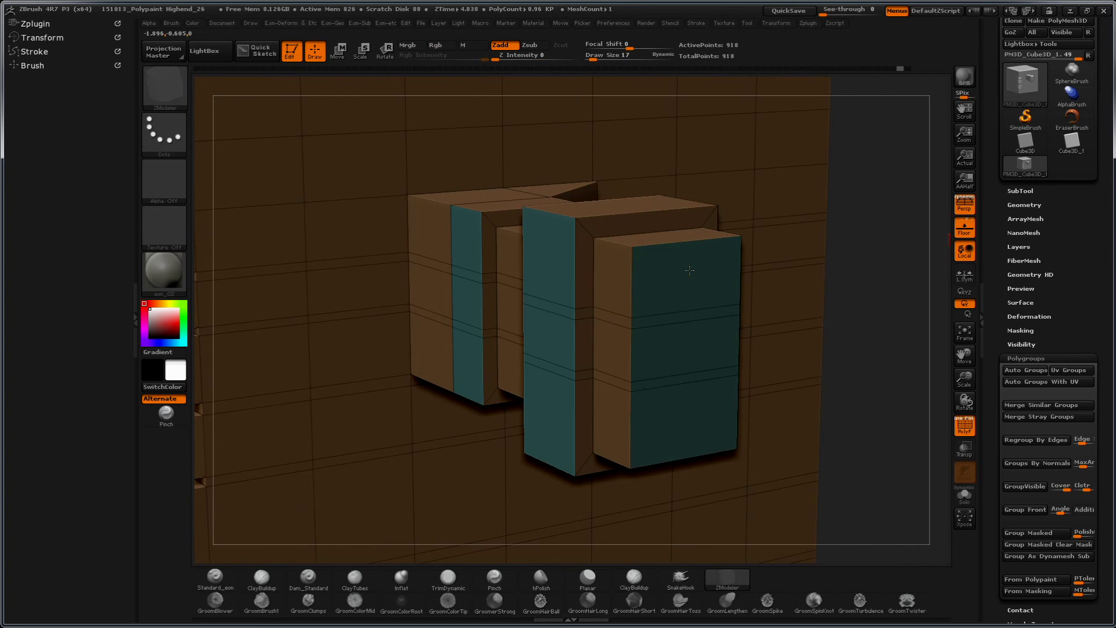
Step: Cycle the front box's top polygon through polygroups until it is olive green
left_click(690, 270)
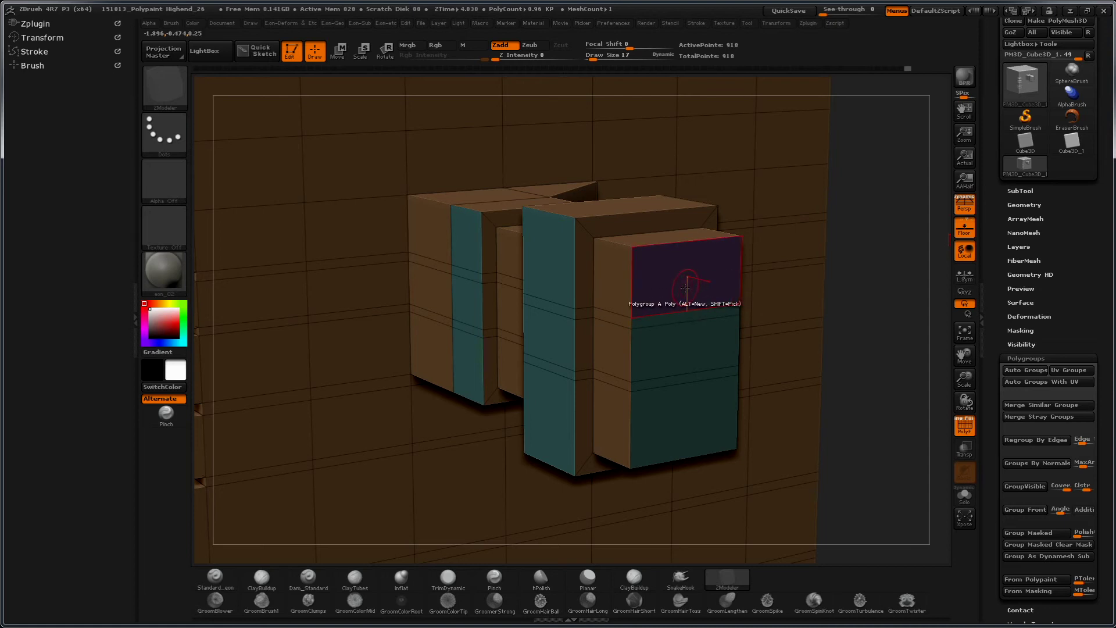
left_click(677, 335)
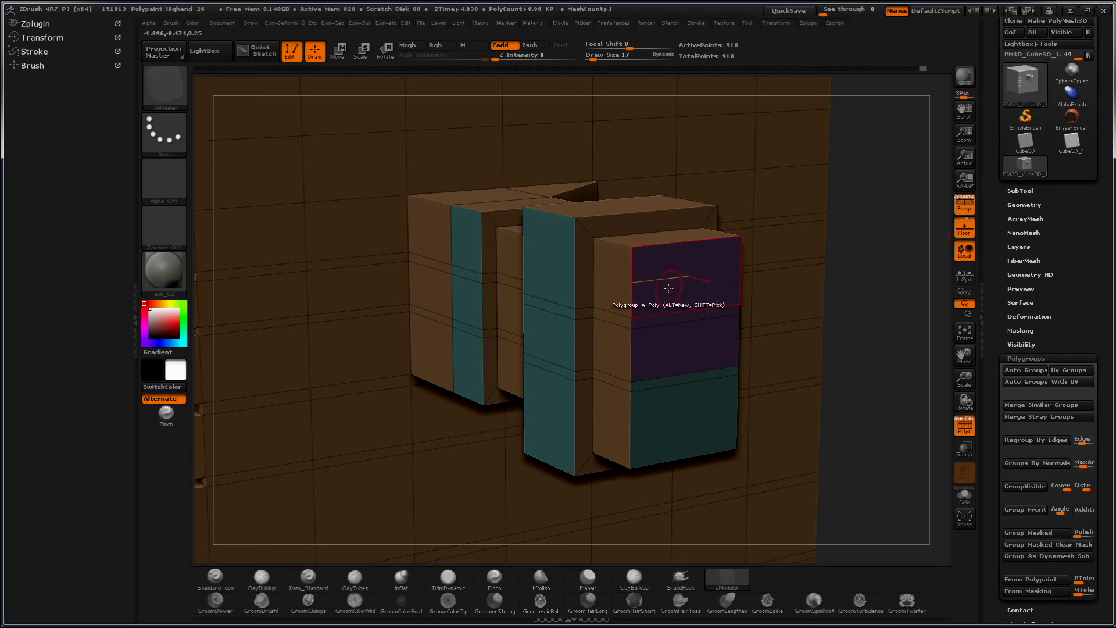
left_click(668, 283)
left_click(673, 285)
left_click(673, 285)
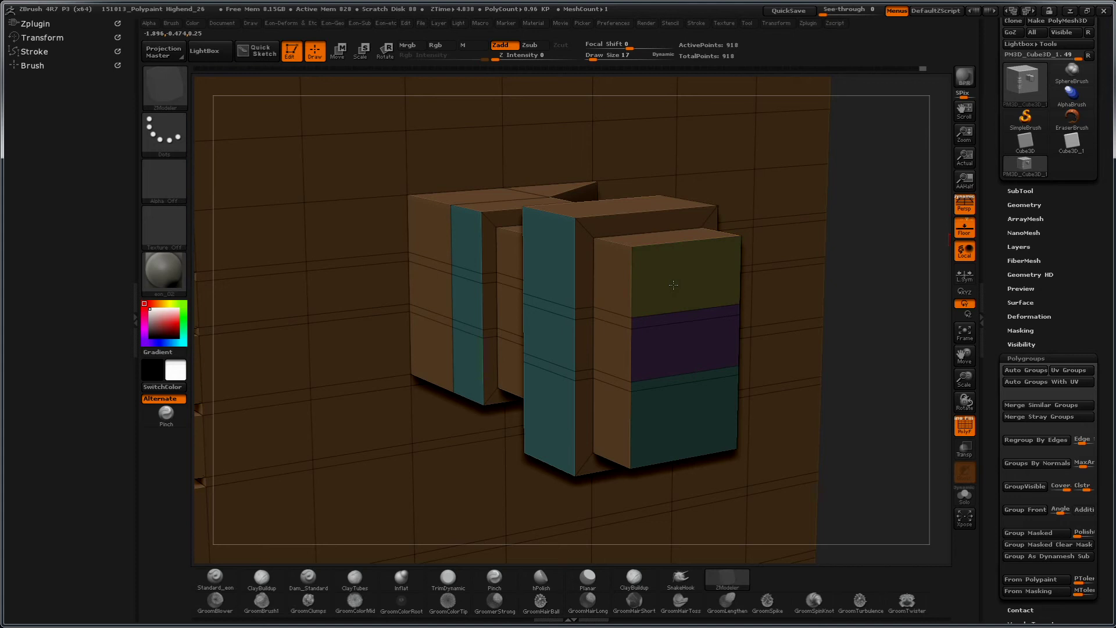
left_click(673, 285)
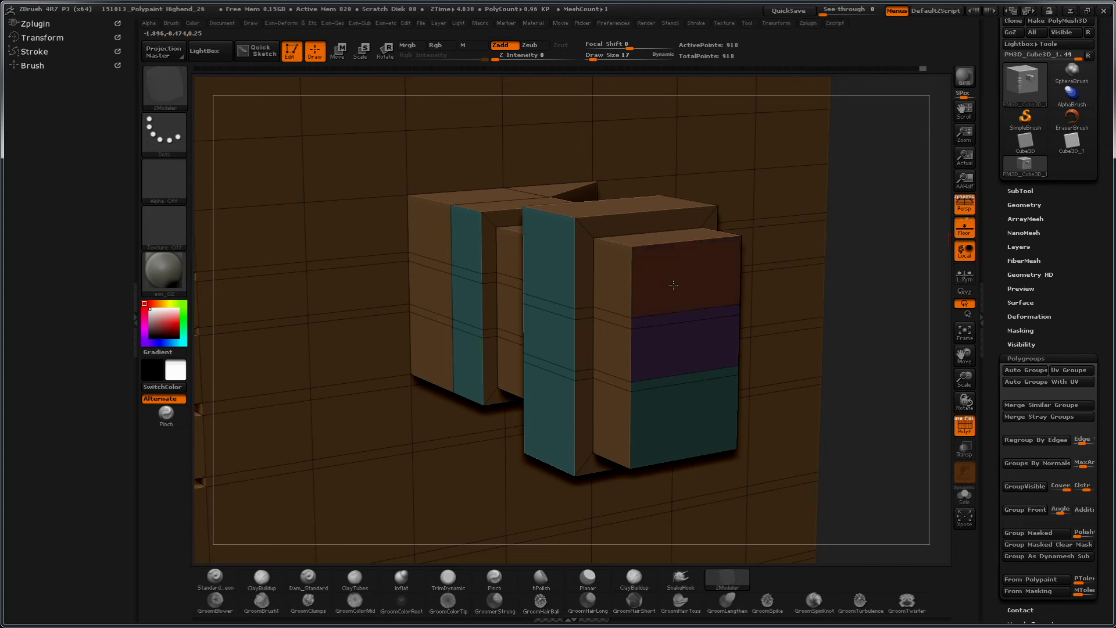
left_click(673, 285)
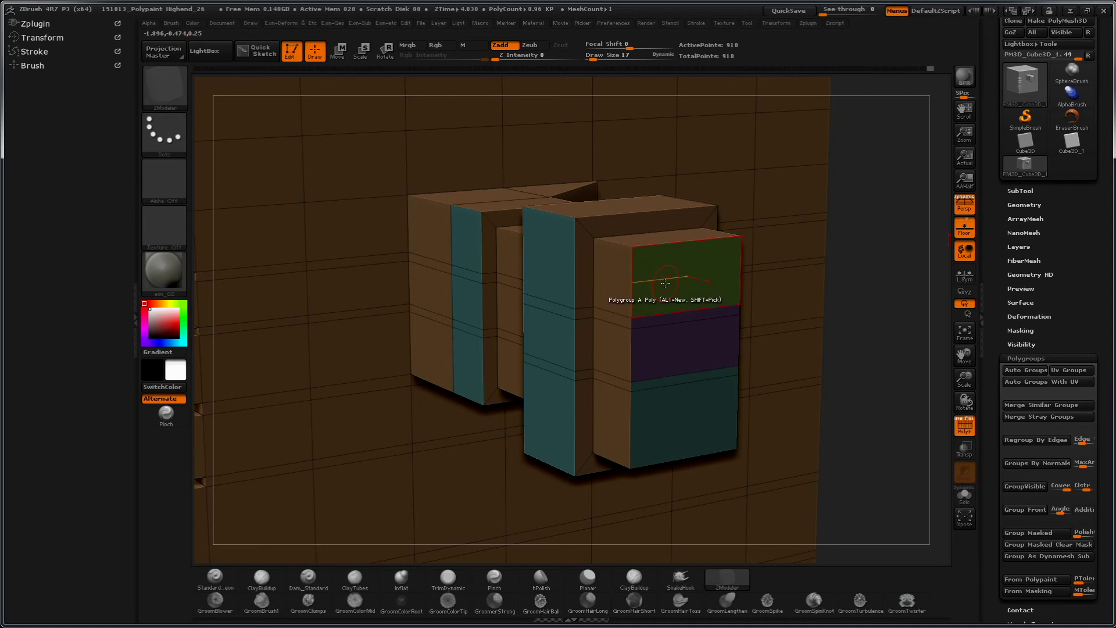
Step: Add the middle and bottom front polygons to the olive-green polygroup
left_click(665, 340)
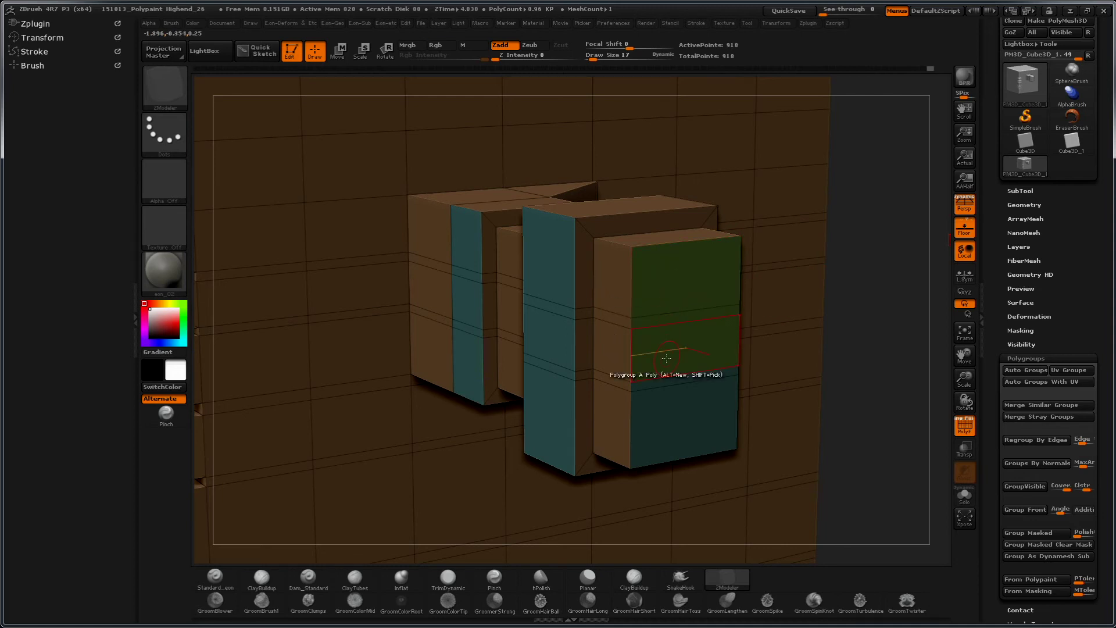
left_click(674, 418)
mouse_move(815, 291)
left_mouse_down()
mouse_move(894, 278)
mouse_move(567, 256)
left_mouse_up()
key("space")
Step: Set QMesh to a Polygroup All target and extrude the teal polygroup faces outward
left_click(607, 210)
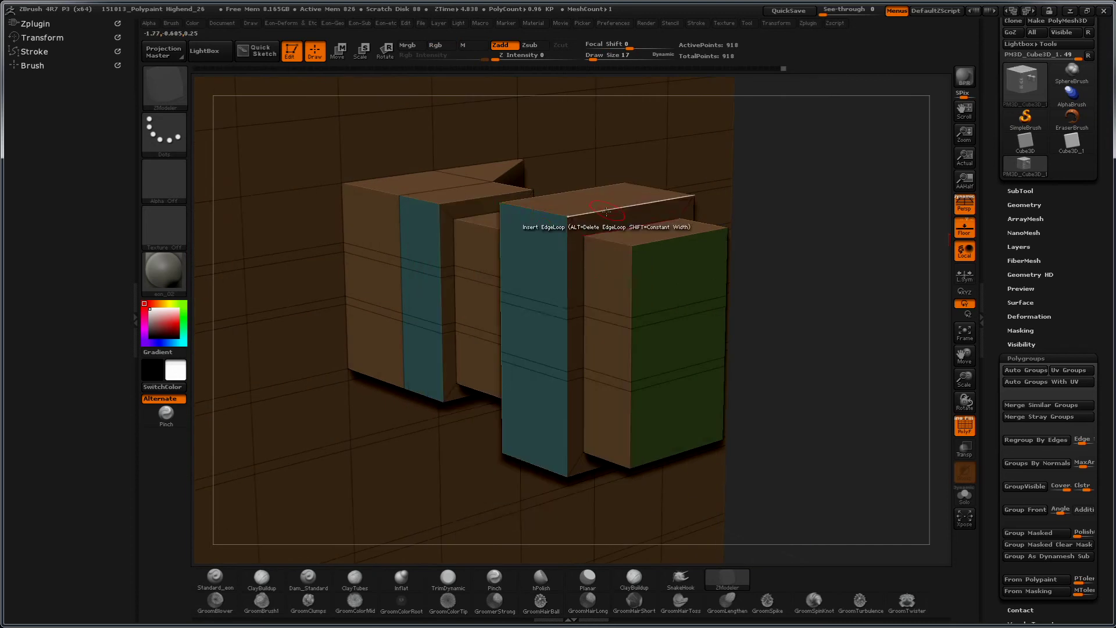
key("space")
left_click(623, 350)
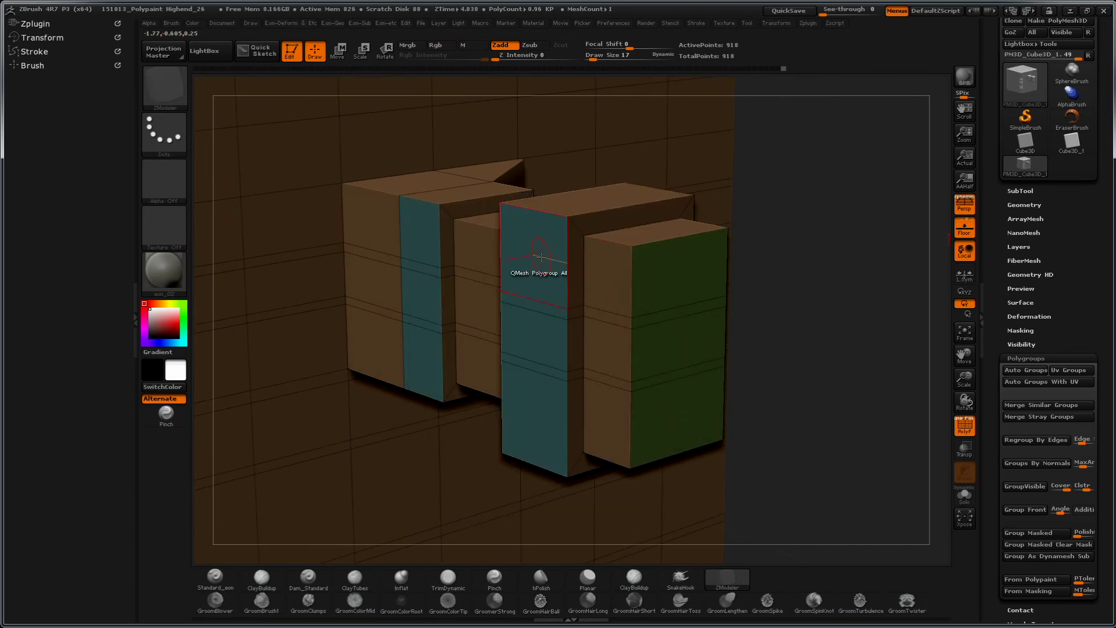
left_click_drag(536, 239, 820, 344)
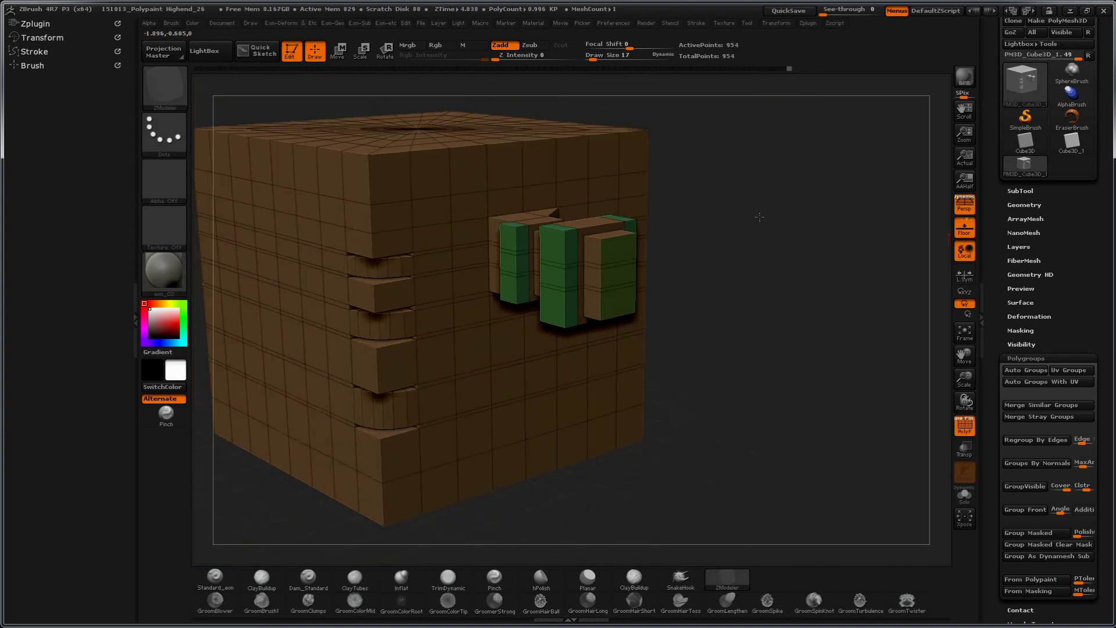
mouse_move(759, 217)
left_mouse_down()
mouse_move(840, 260)
mouse_move(788, 283)
mouse_move(792, 260)
left_mouse_up()
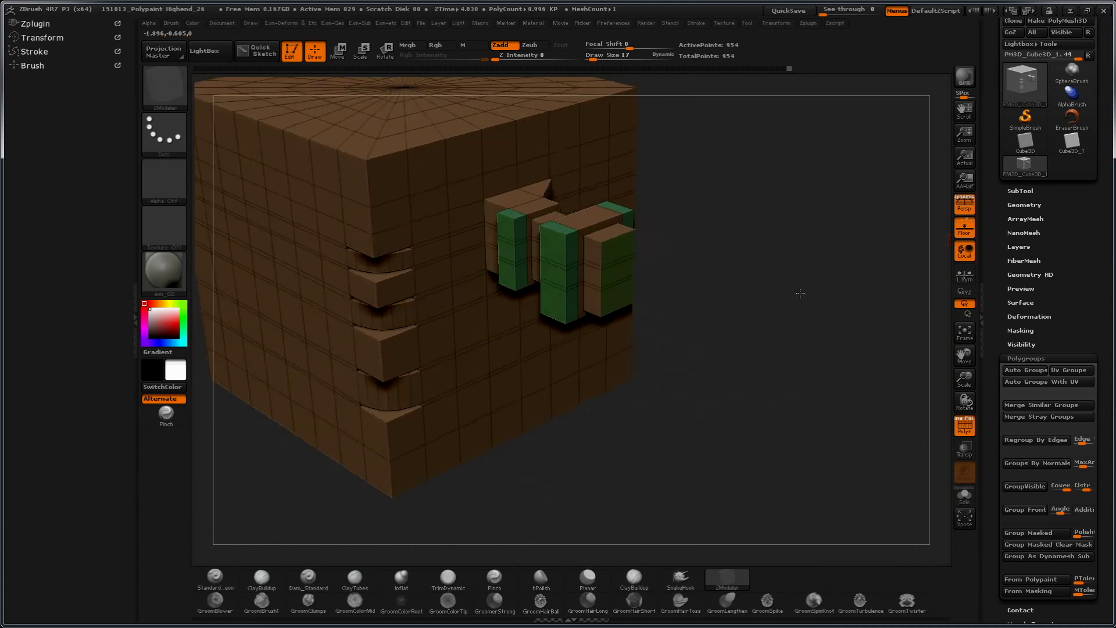
left_click_drag(777, 253, 772, 232)
Step: Switch the target to polygon loops and orbit out to see the whole cube
key("space")
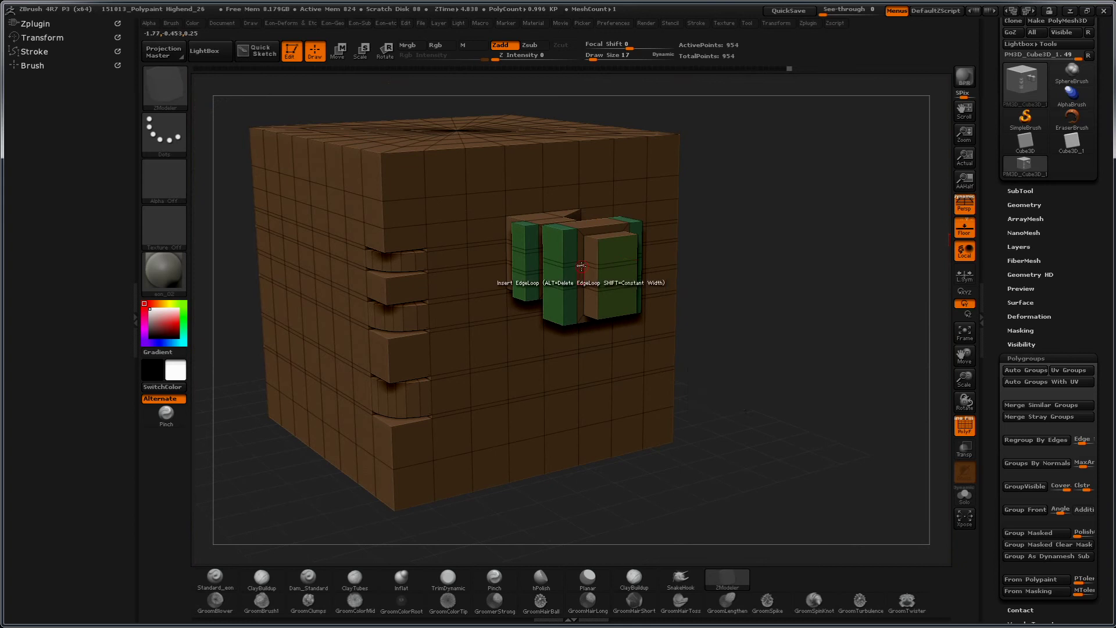
key("space")
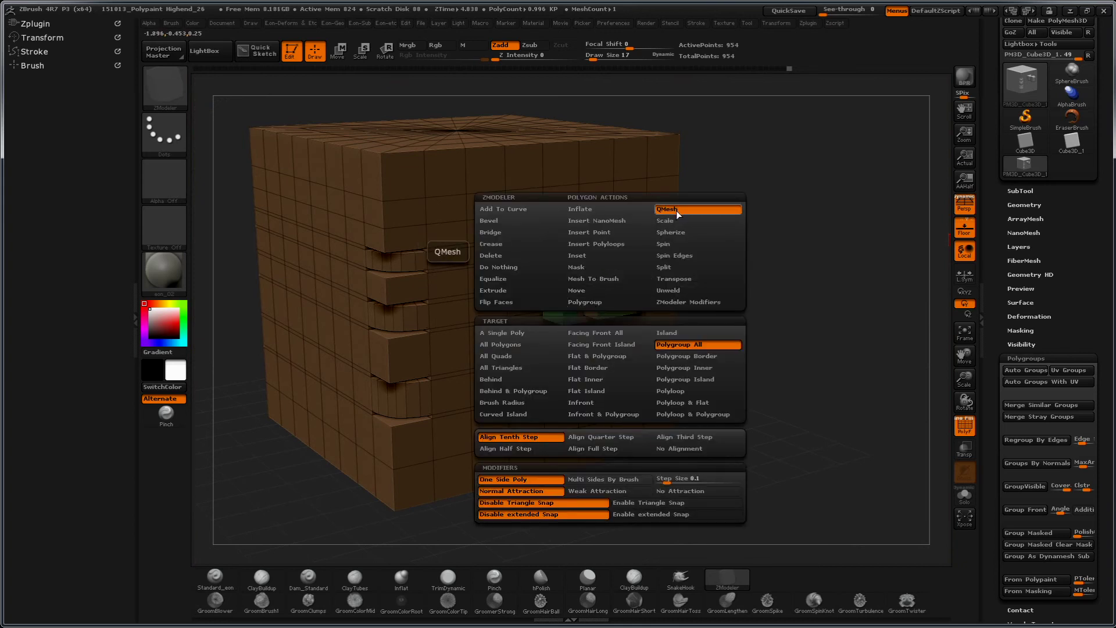
left_click(675, 391)
left_click_drag(789, 251, 903, 207)
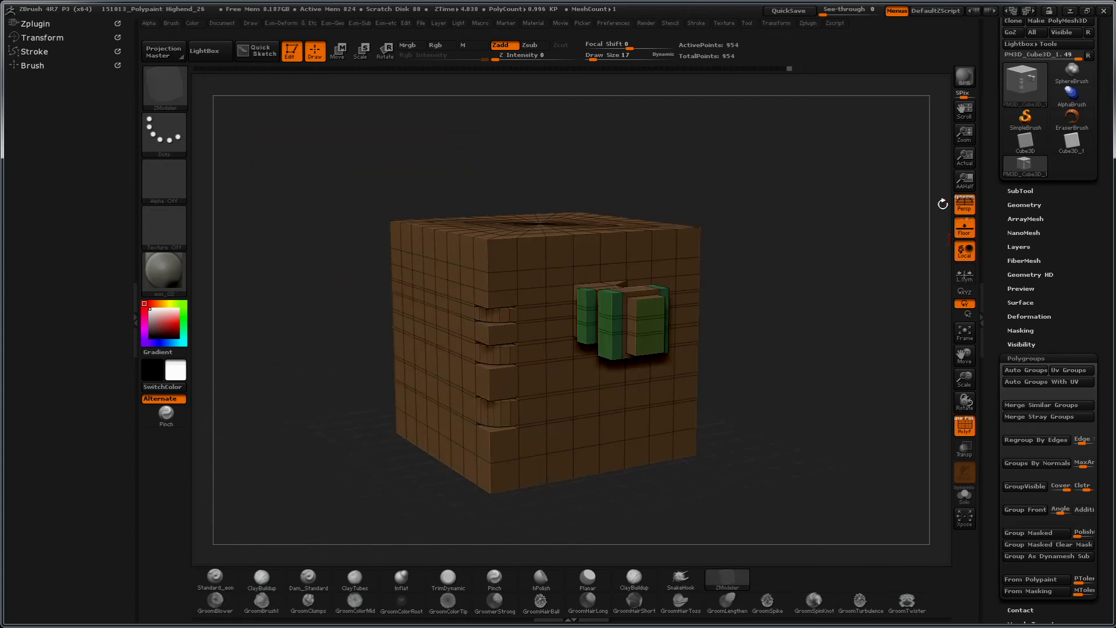
Step: Start a new Cylinder3D and convert it into a purple PolyMesh3D
left_click(1025, 129)
left_click(1028, 96)
left_click(1032, 91)
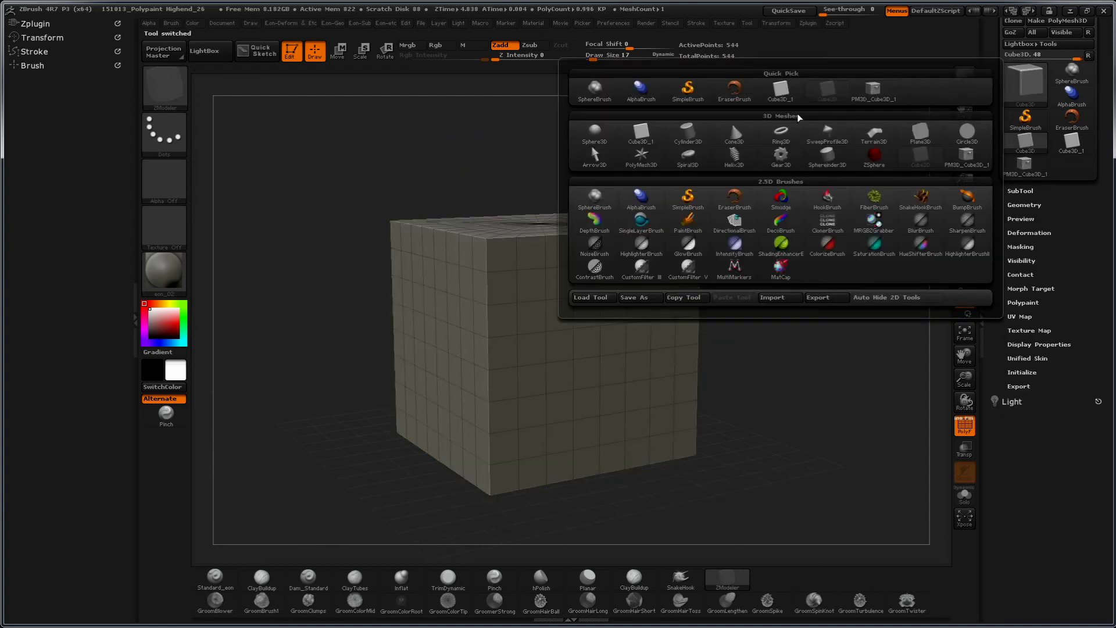
left_click(692, 134)
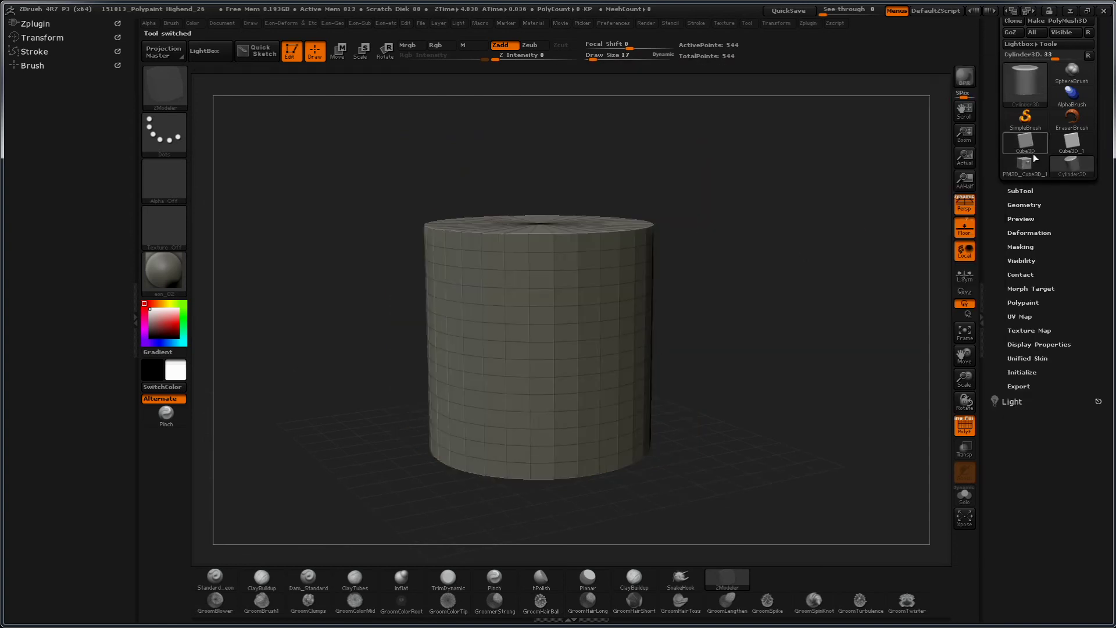
left_click_drag(1003, 86, 988, 134)
left_click(1053, 77)
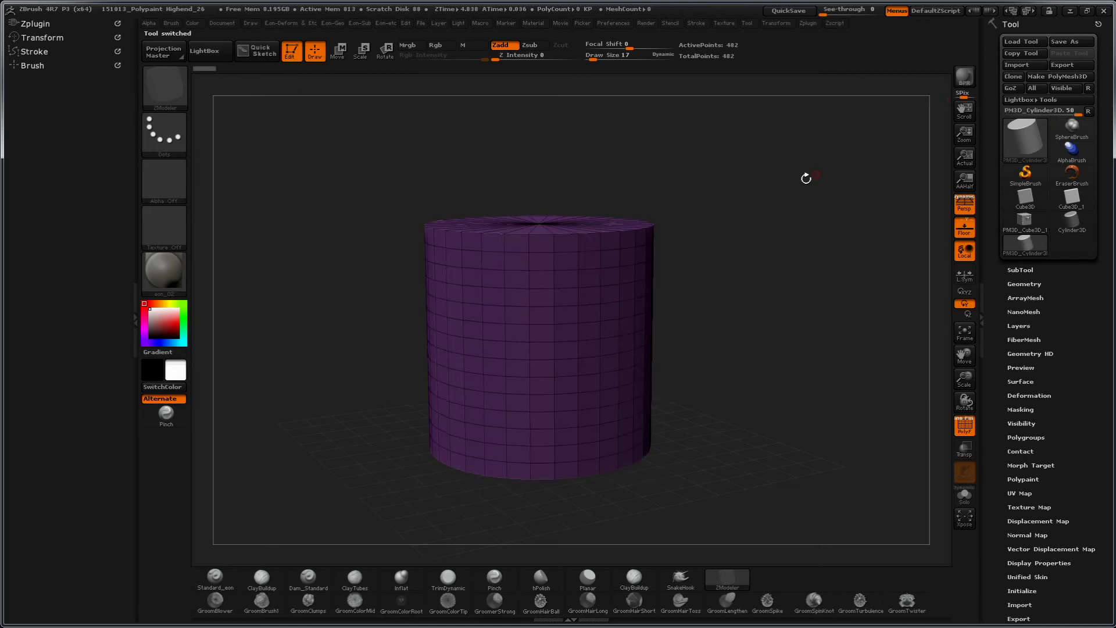
key("f")
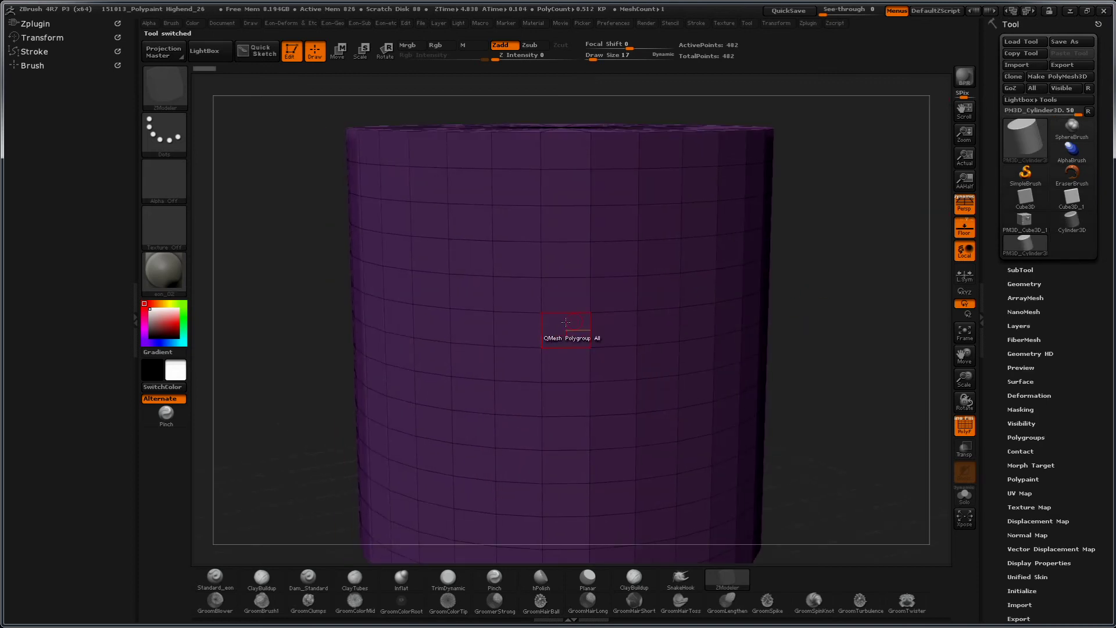
left_click_drag(777, 260, 550, 326)
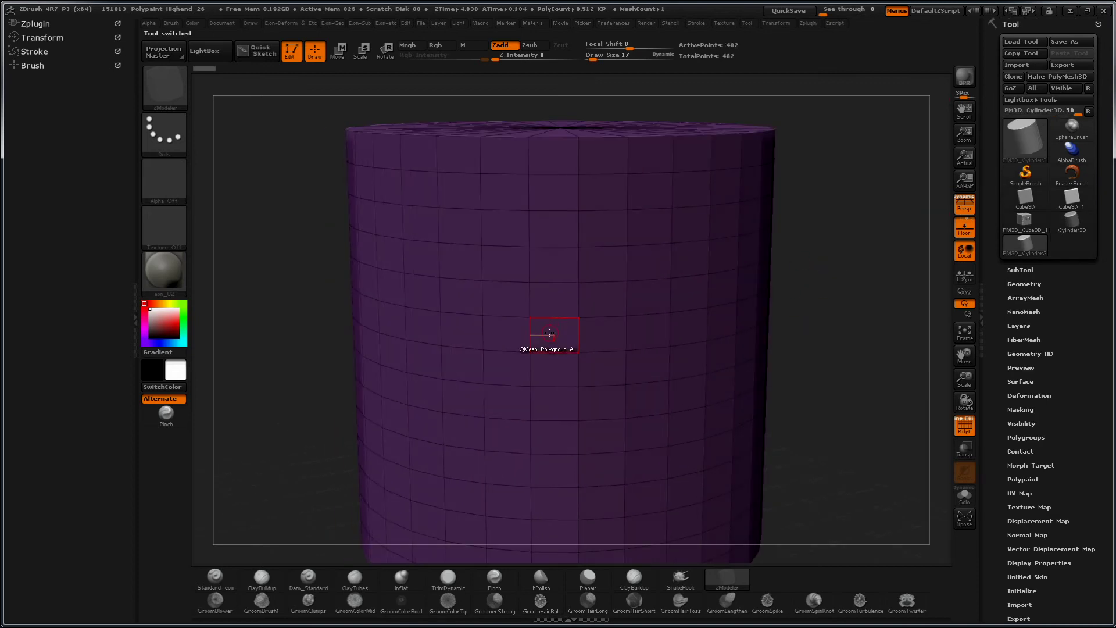
Step: Set the ZModeler polygon action to Polygroup with the Polyloop target
key("space")
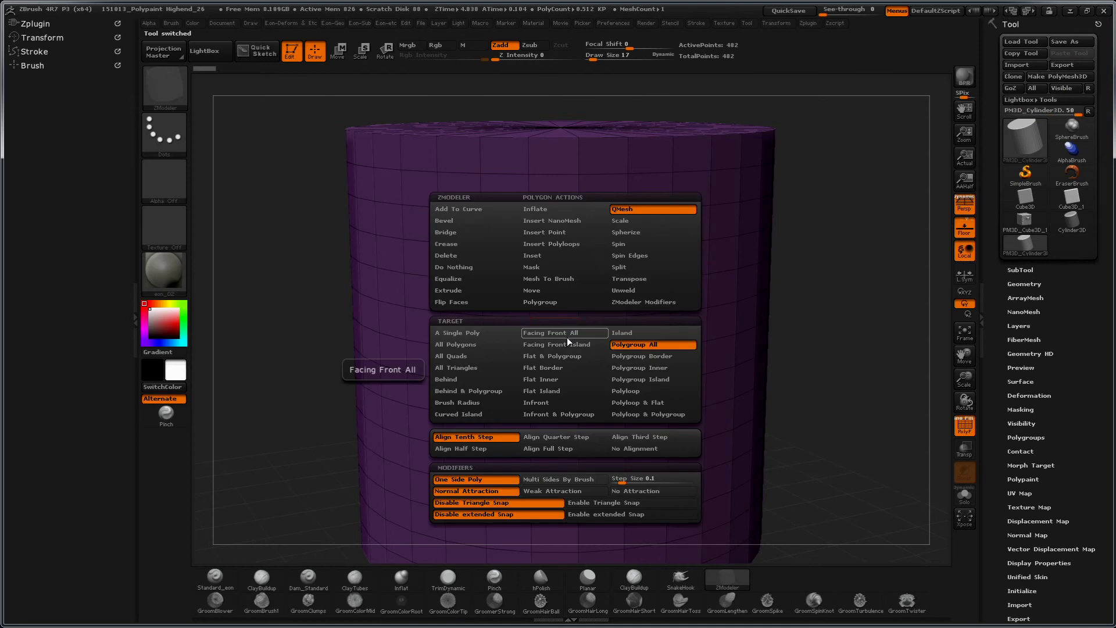
left_click(652, 209)
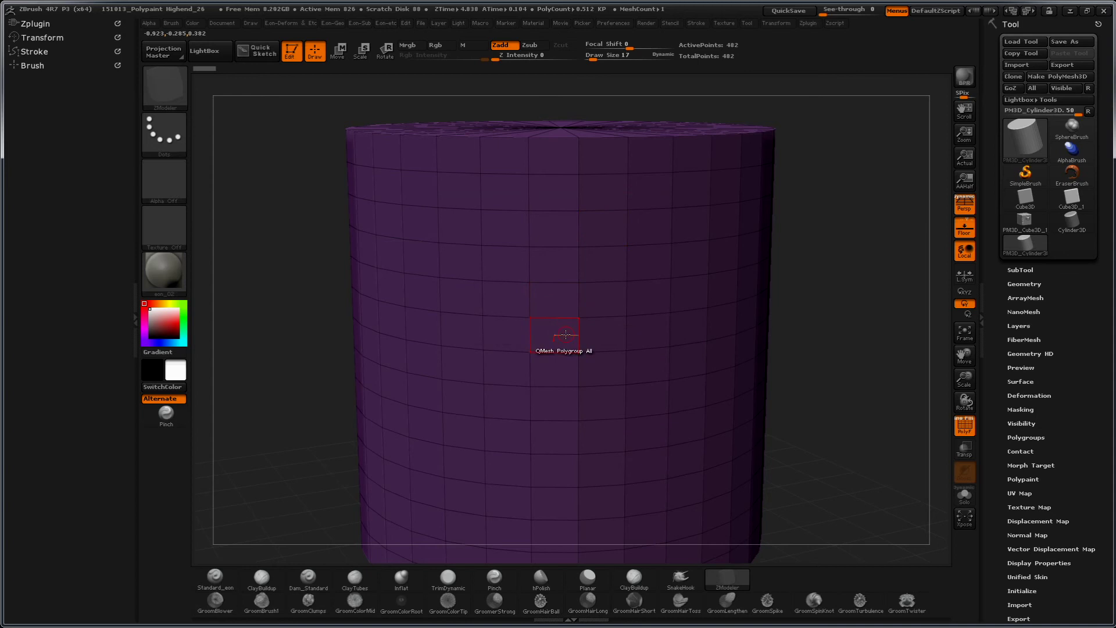
key("space")
left_click(555, 305)
mouse_move(325, 372)
left_mouse_down()
mouse_move(295, 385)
mouse_move(556, 309)
left_mouse_up()
key("space")
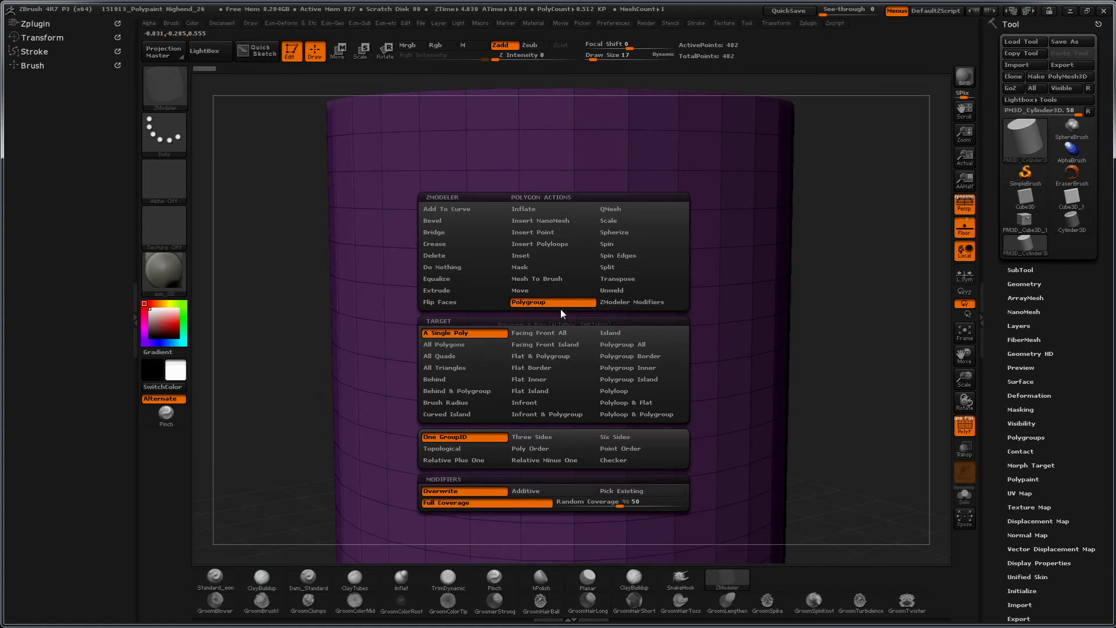
left_click(616, 391)
left_click_drag(803, 237, 536, 326)
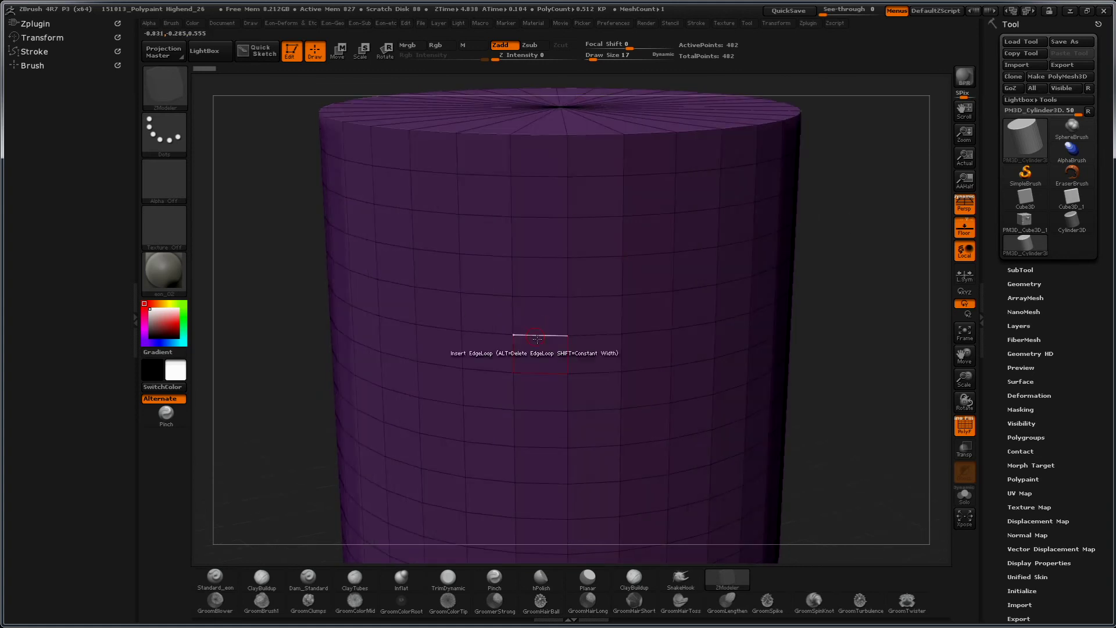
Step: Polygroup three polyloops around the cylinder as green rings
left_click(554, 354)
left_click_drag(860, 250, 817, 243)
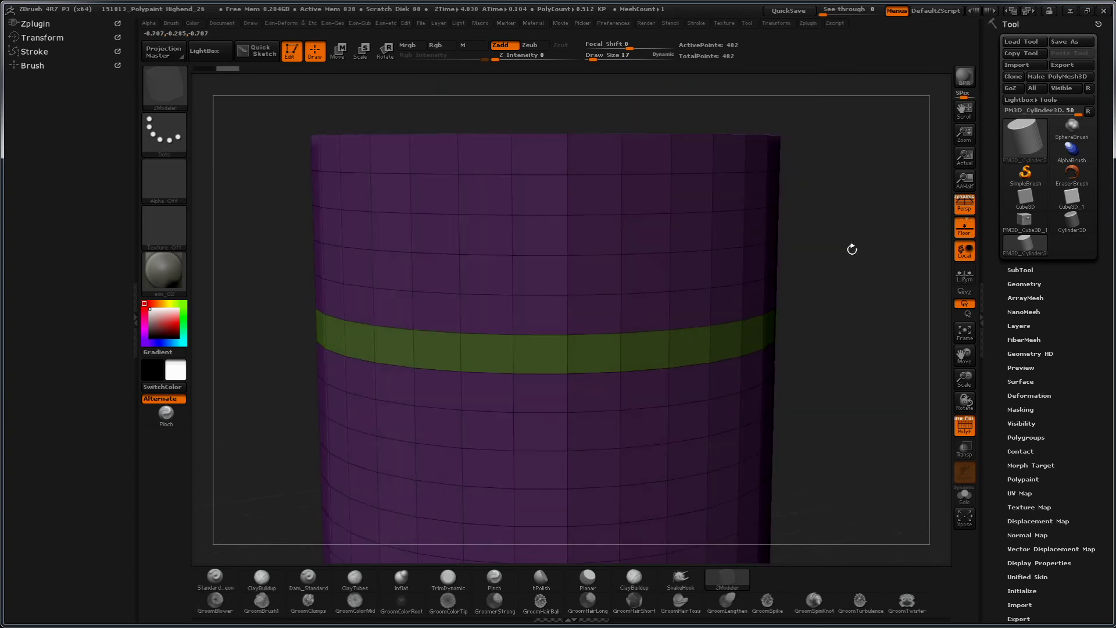
left_click(553, 276)
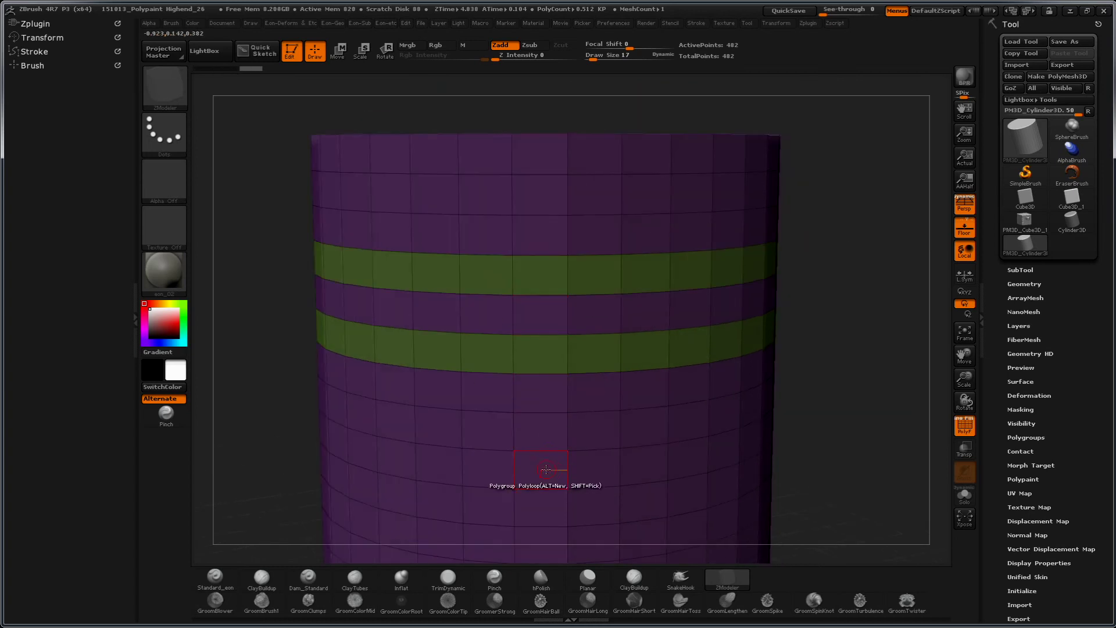
left_click(552, 432)
left_click_drag(822, 364, 798, 291)
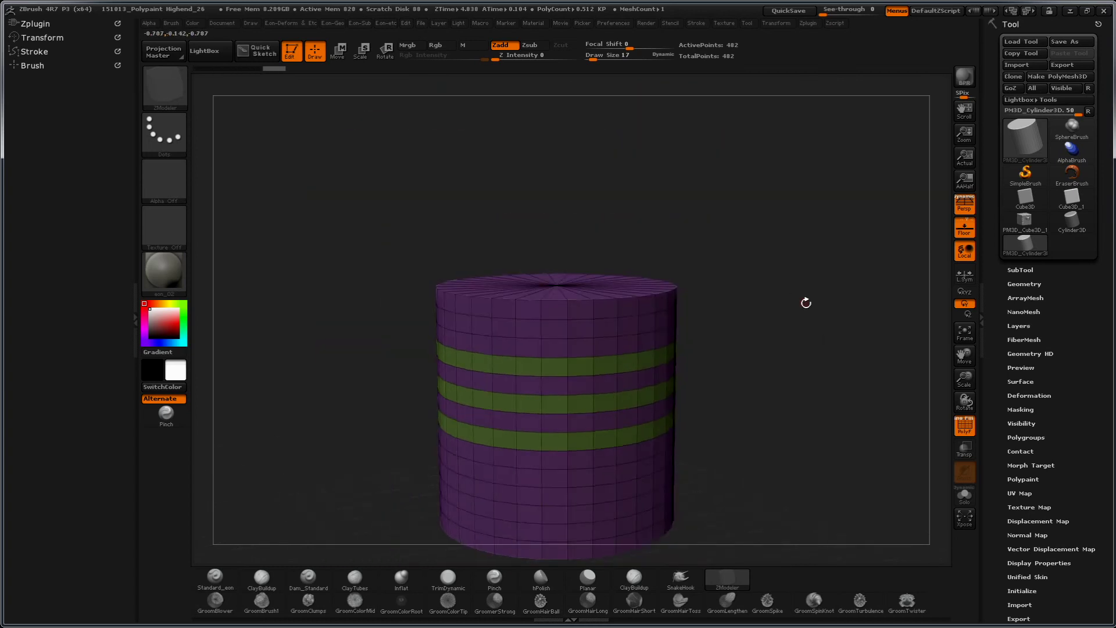
left_click_drag(810, 332, 543, 271)
Step: Extrude the three green rings outward using QMesh with the Polygroup All target
key("space")
left_click(607, 211)
left_click(612, 345)
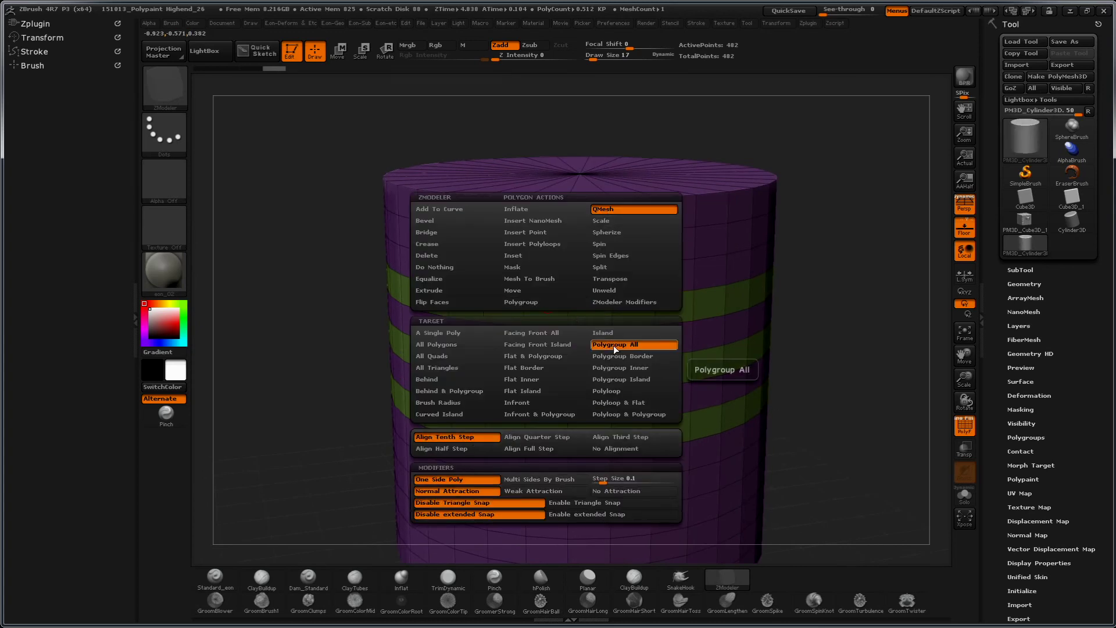
mouse_move(373, 356)
left_mouse_down()
mouse_move(542, 367)
mouse_move(321, 443)
mouse_move(294, 424)
mouse_move(315, 507)
mouse_move(299, 473)
mouse_move(454, 336)
left_mouse_up()
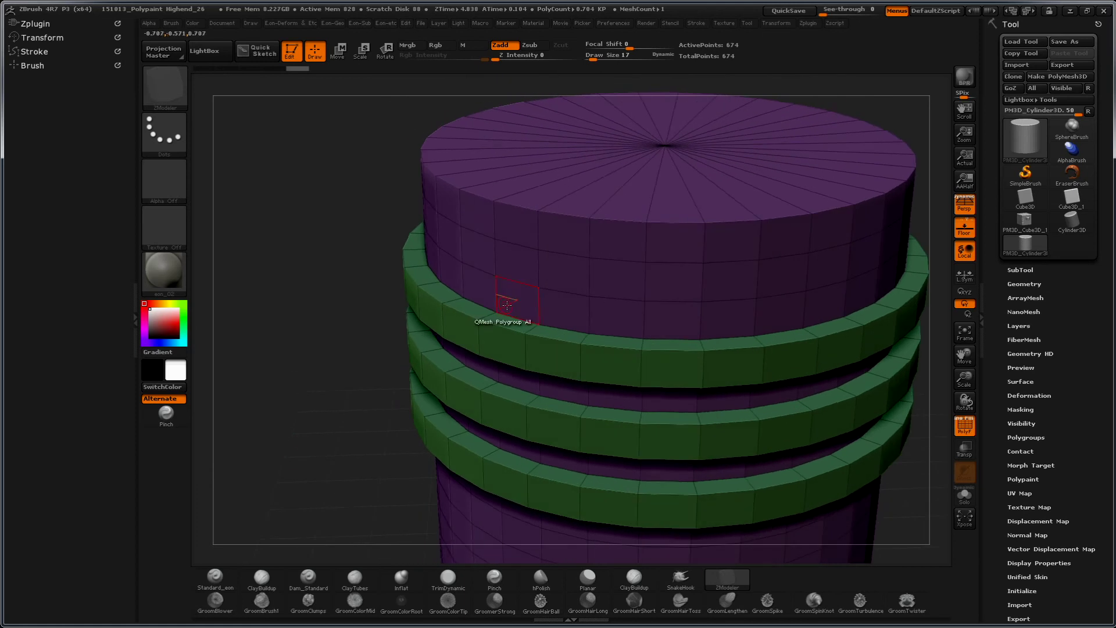
key("space")
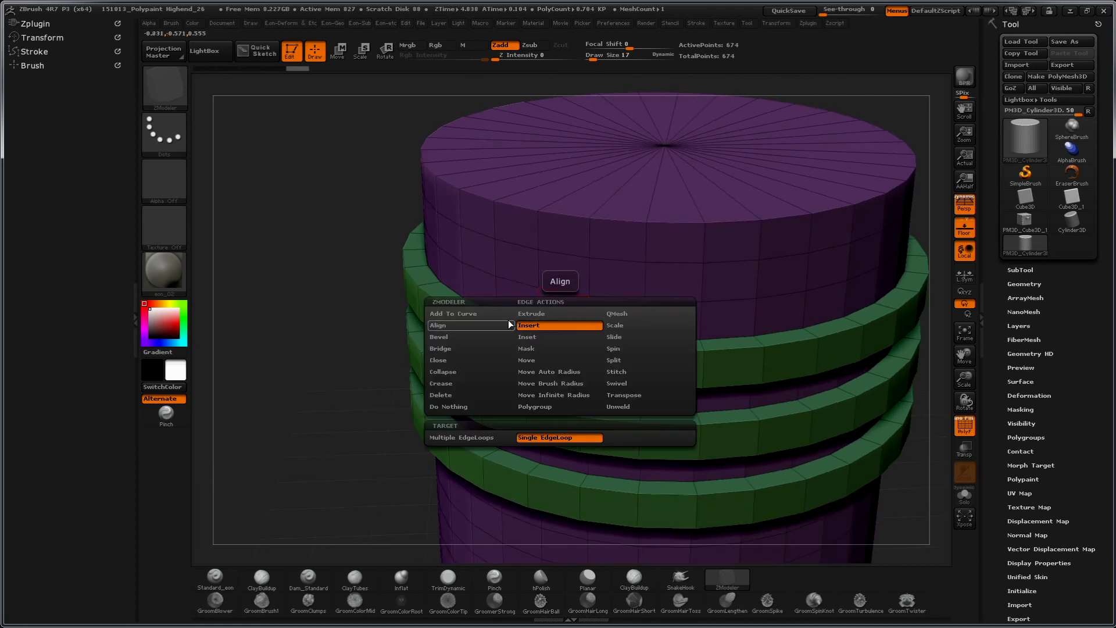
left_click(472, 349)
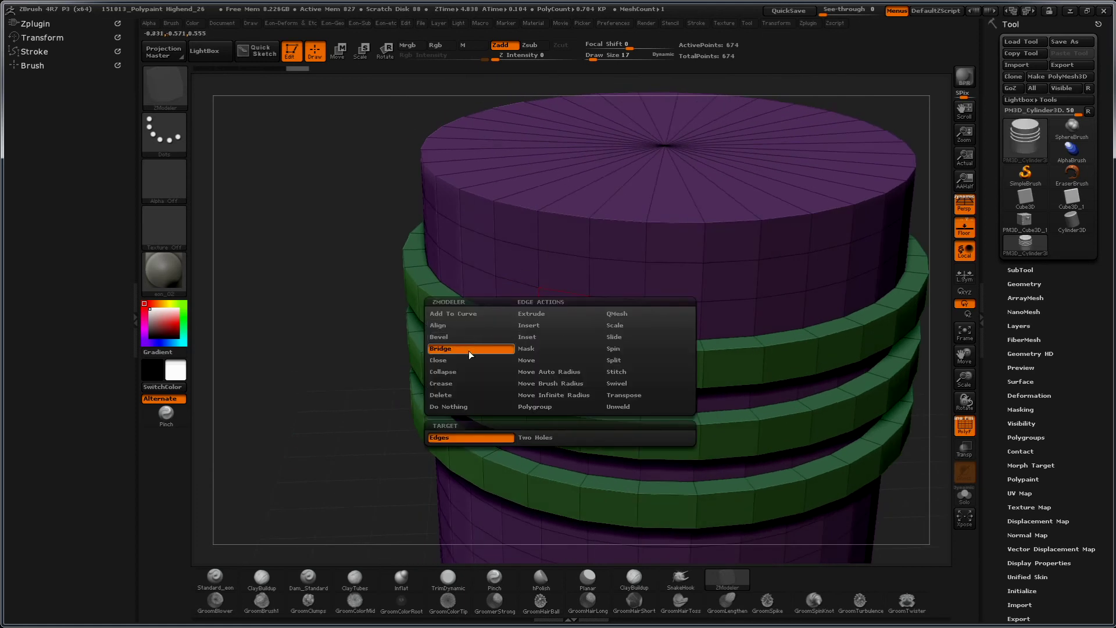
key("space")
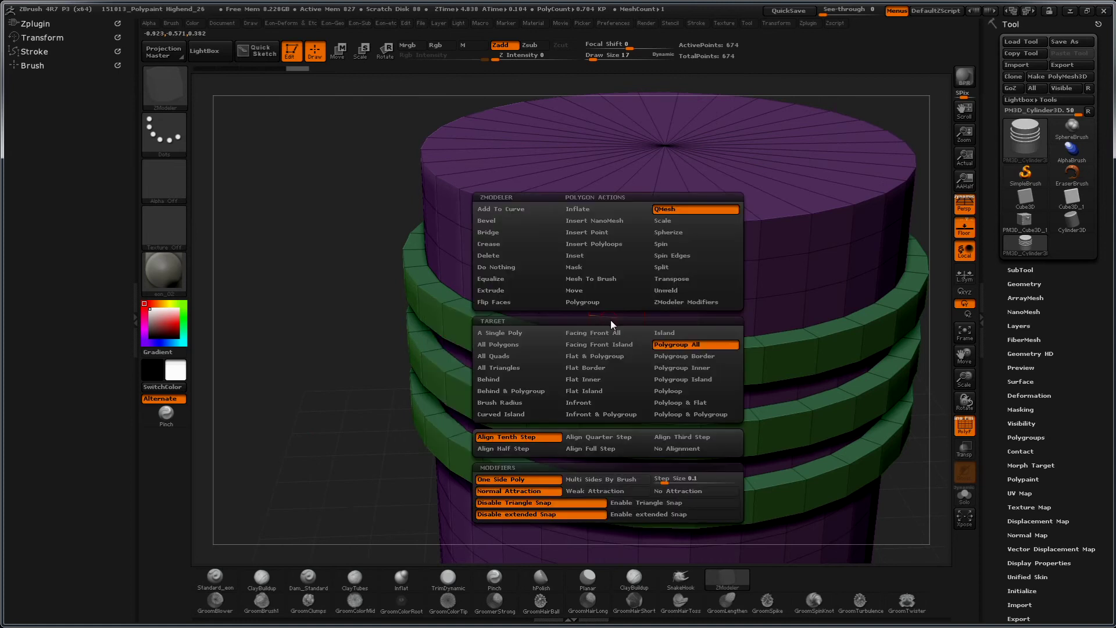
left_click(495, 232)
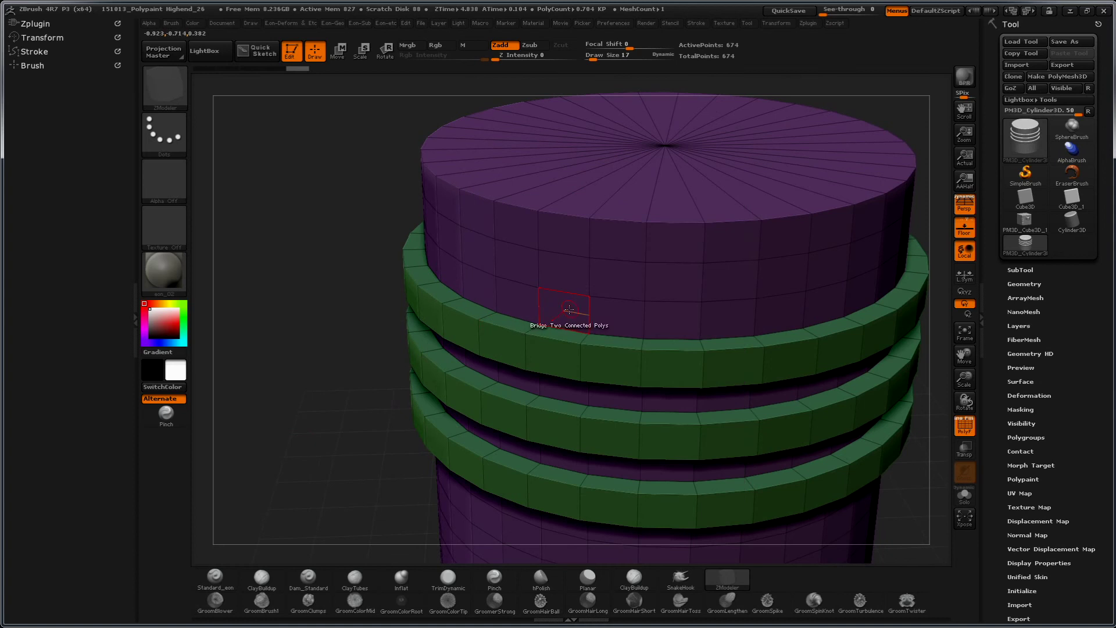
left_click(565, 314)
key("ctrl+z")
left_click_drag(323, 403, 550, 306)
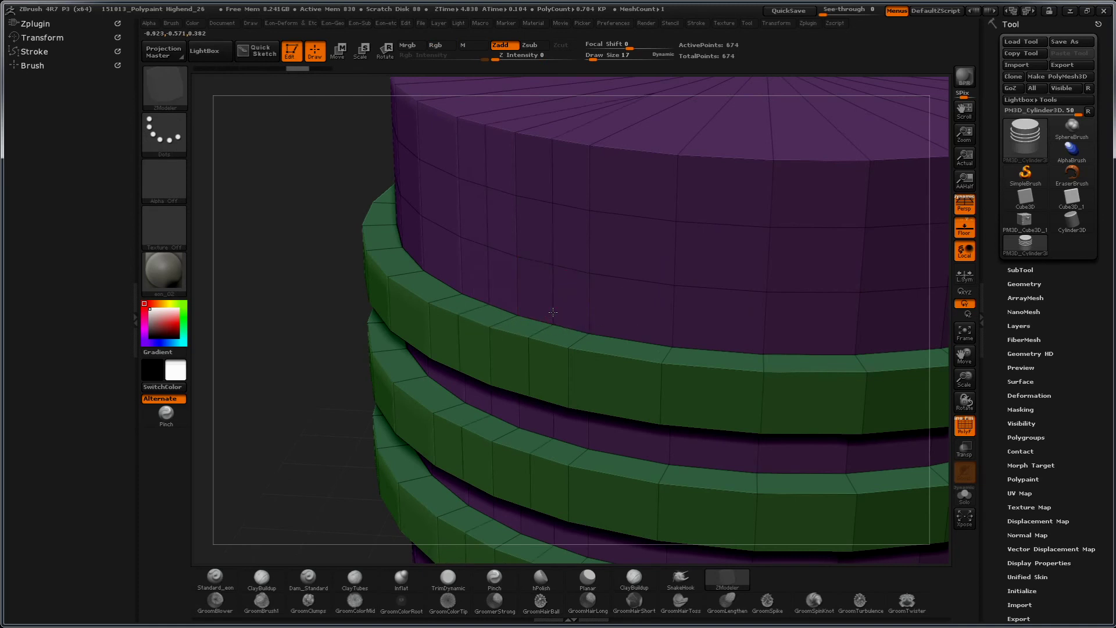
left_click(553, 313)
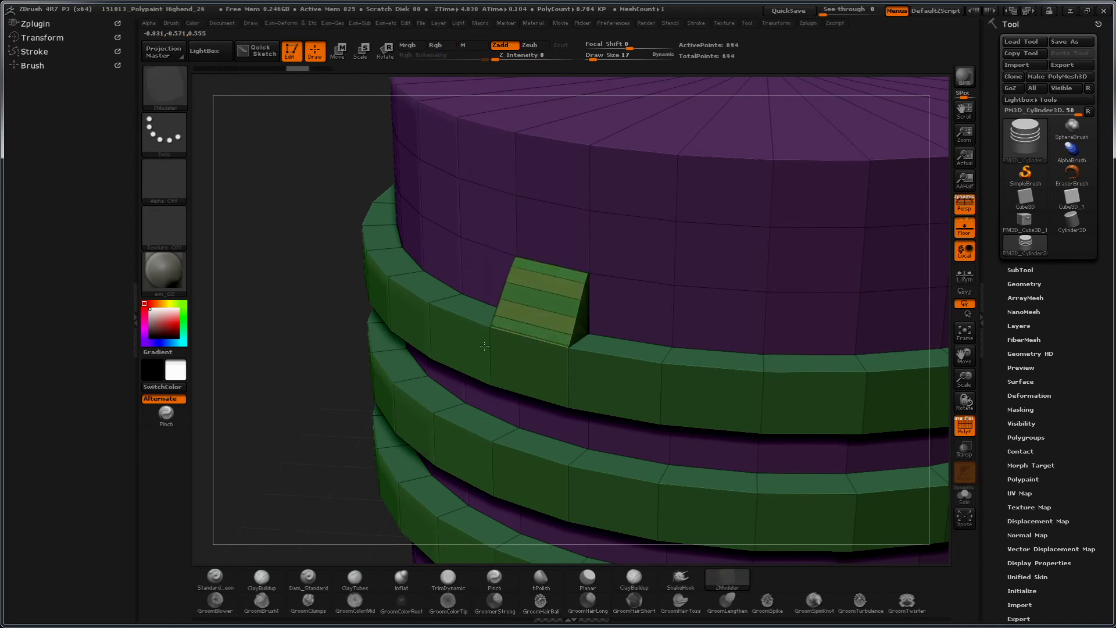
key("ctrl+z")
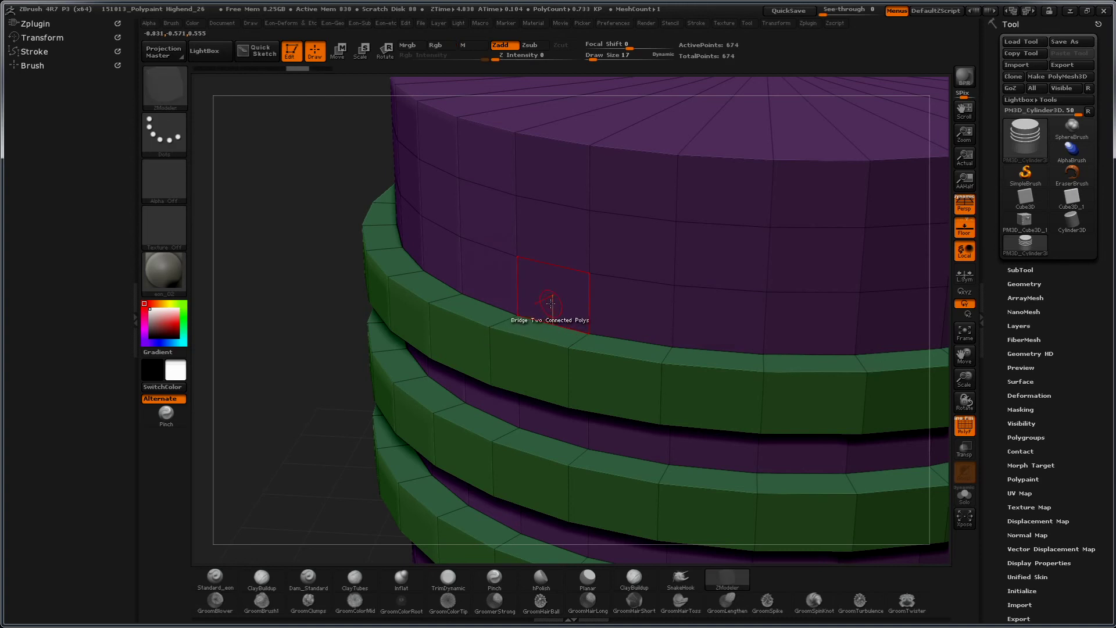
left_click(554, 306)
key("ctrl+z")
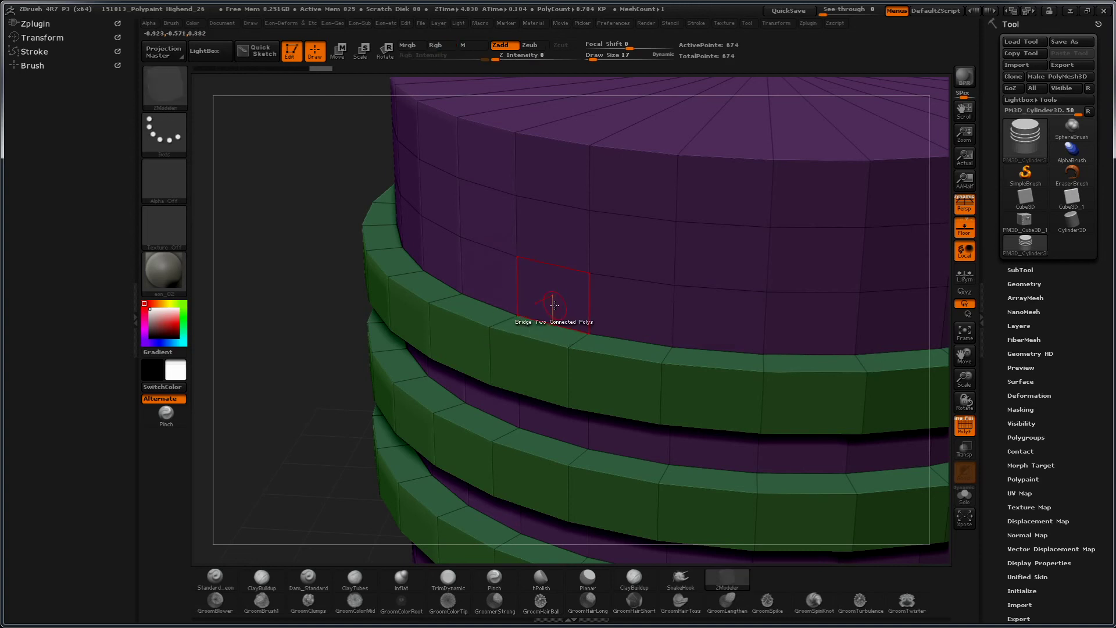
key("space")
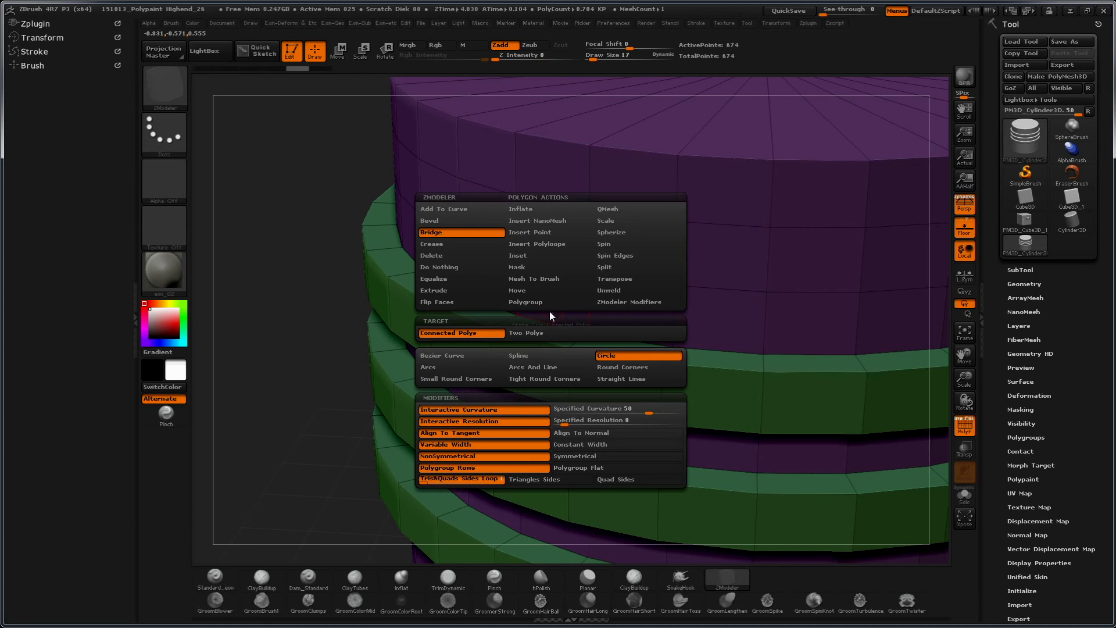
left_click(552, 308)
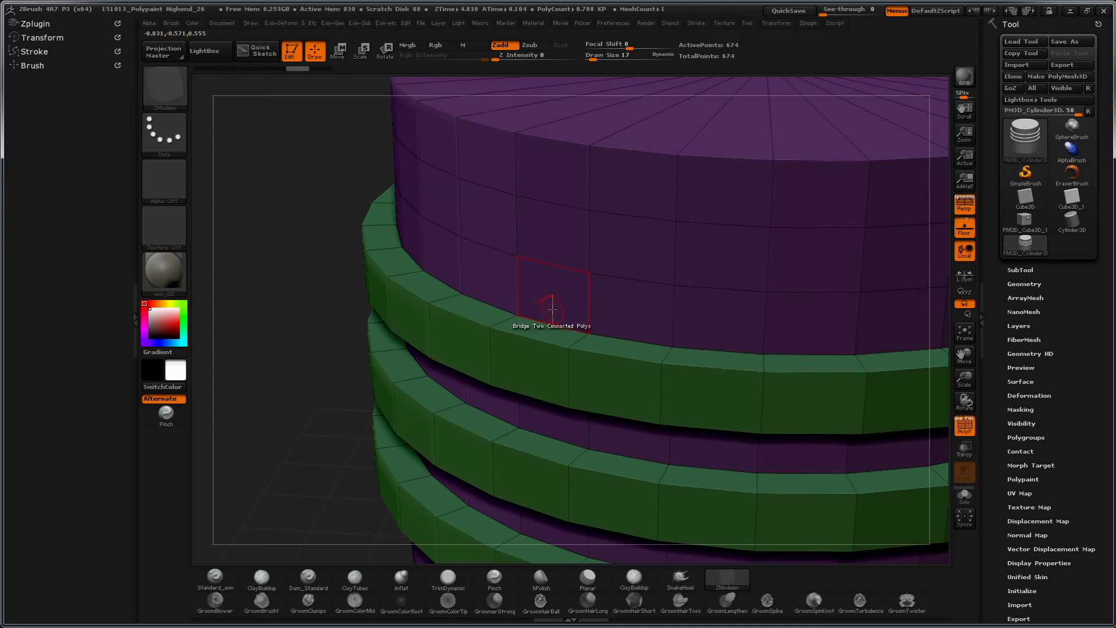
left_click(552, 310)
key("ctrl+z")
key("space")
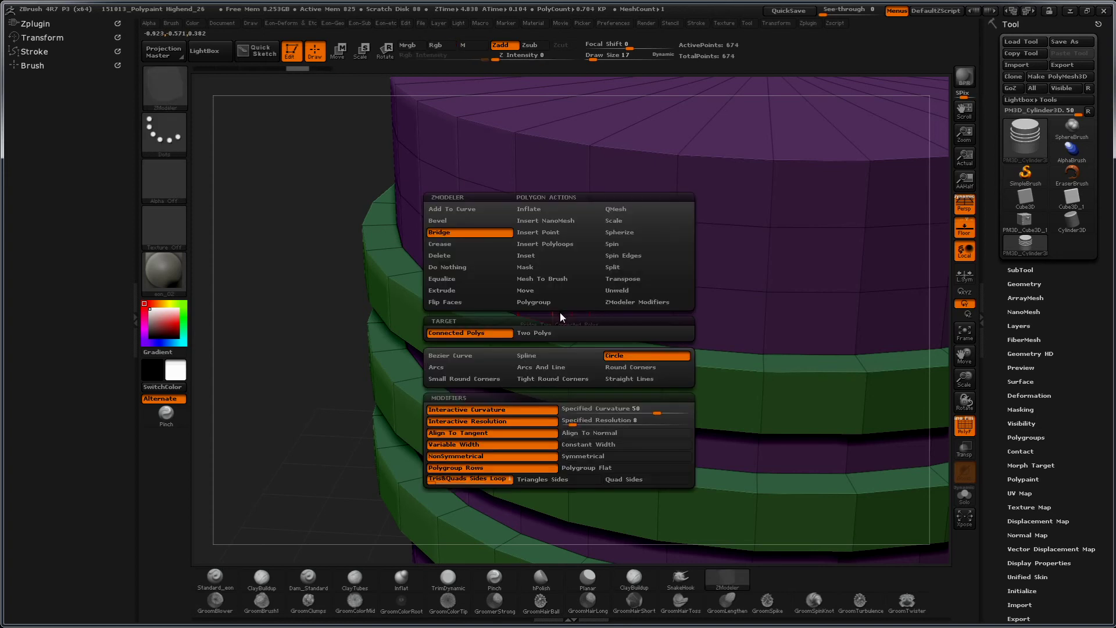
key("space")
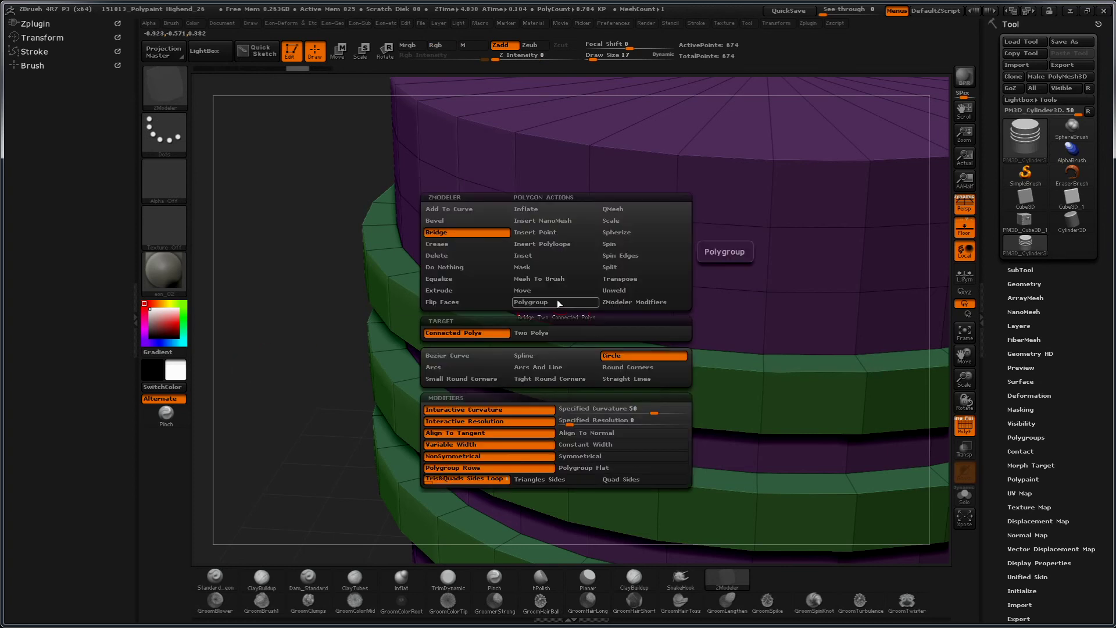
left_click(607, 210)
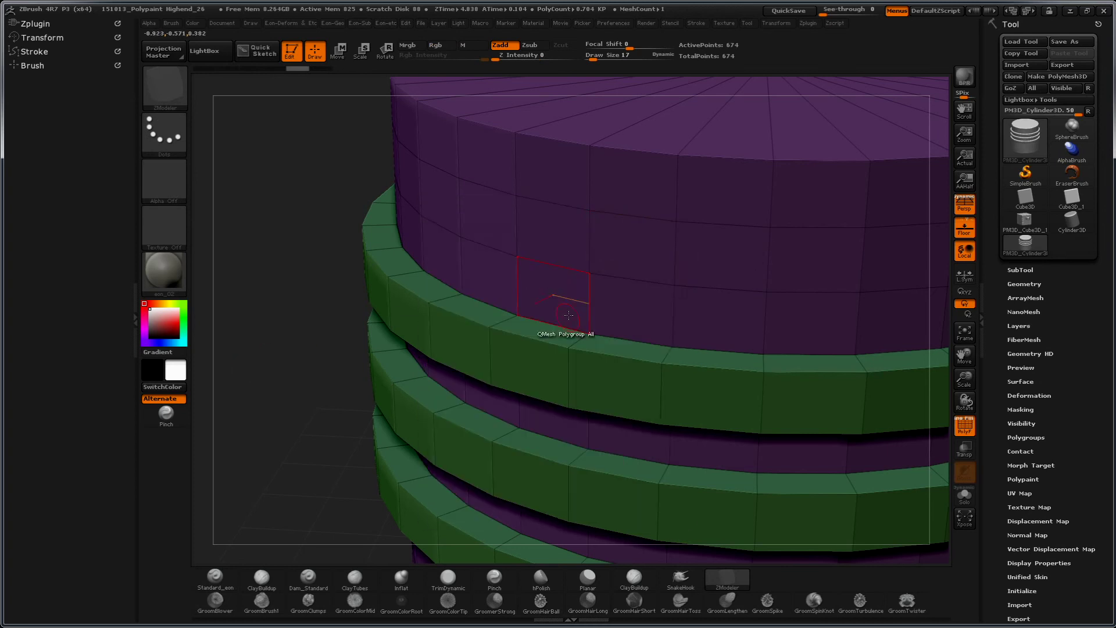
Step: Switch the QMesh target to Polyloop, undoing a trial edge loop and extrusion
left_click_drag(271, 416, 546, 310, "alt")
key("ctrl+z")
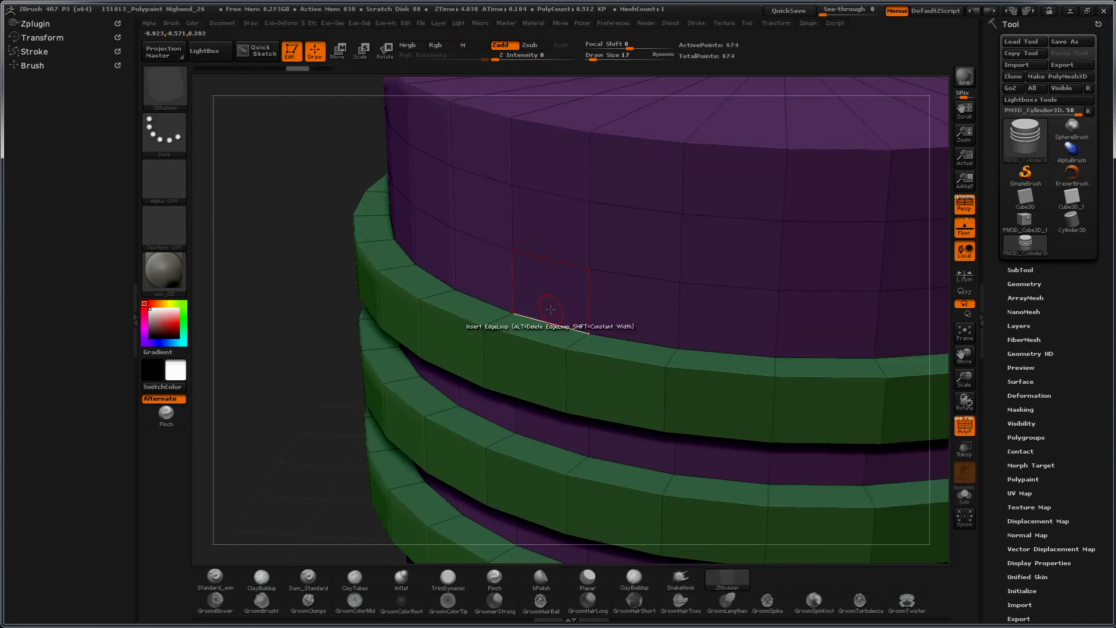
left_click(551, 309)
key("ctrl")
key("ctrl+z")
key("space")
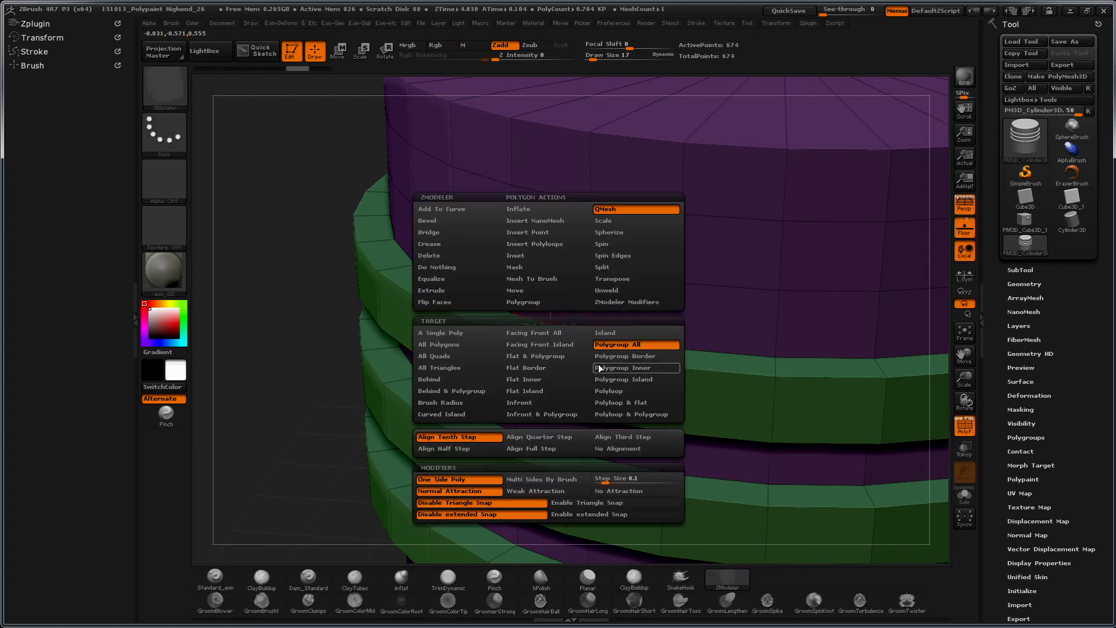
left_click(609, 392)
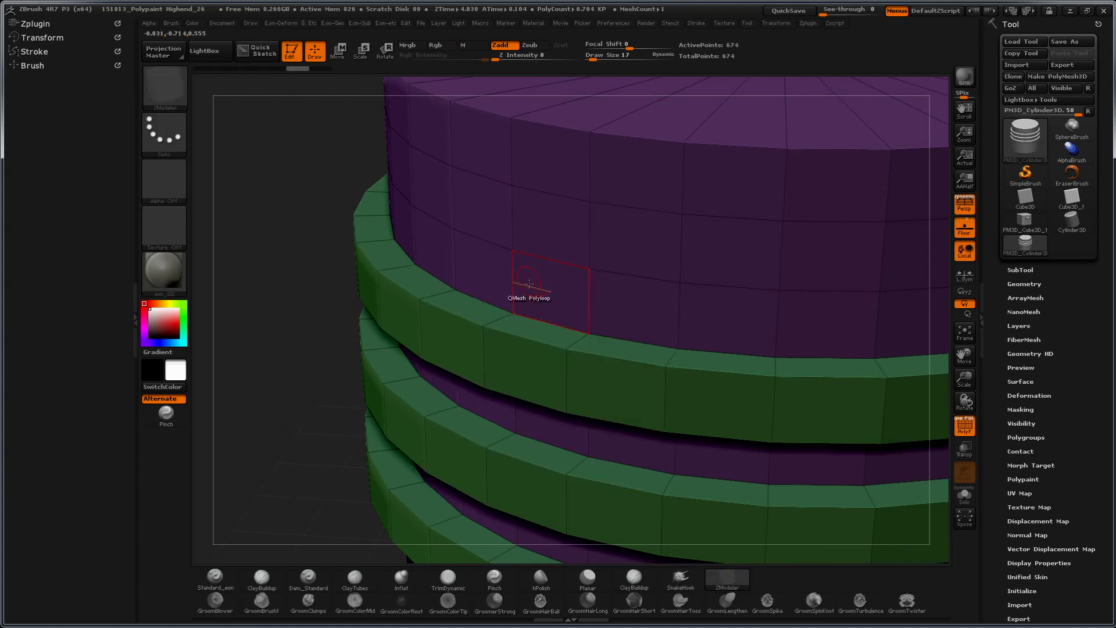
left_click(549, 310)
key("ctrl+z")
Step: Extrude the purple row above the top green ring into that ring after several retries
left_click_drag(534, 289, 526, 288)
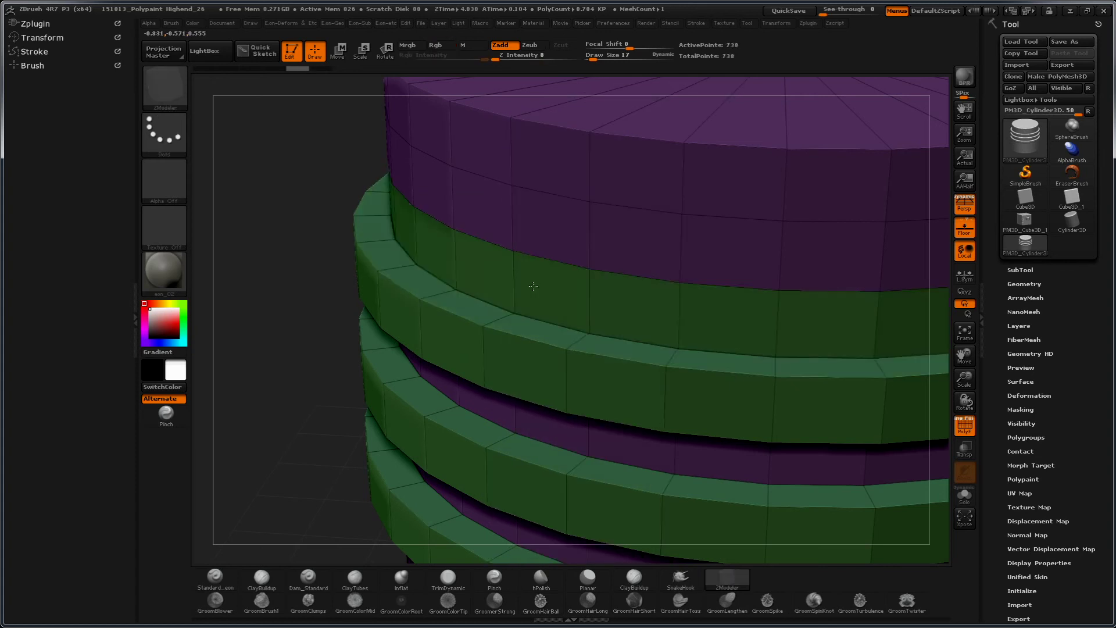
left_click_drag(519, 289, 476, 309)
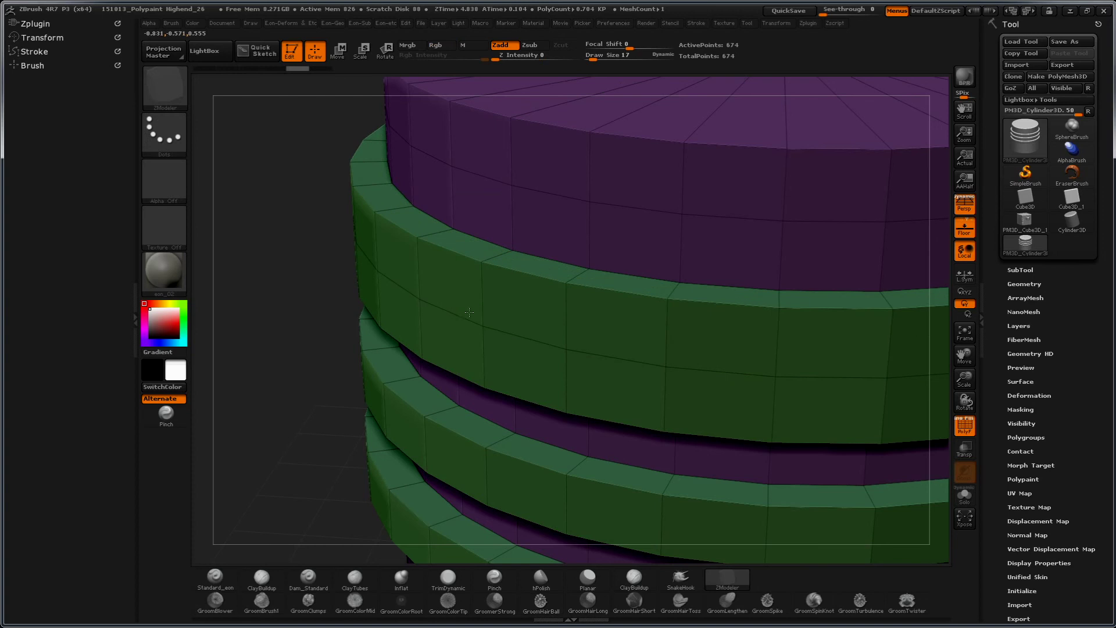
key("ctrl+z")
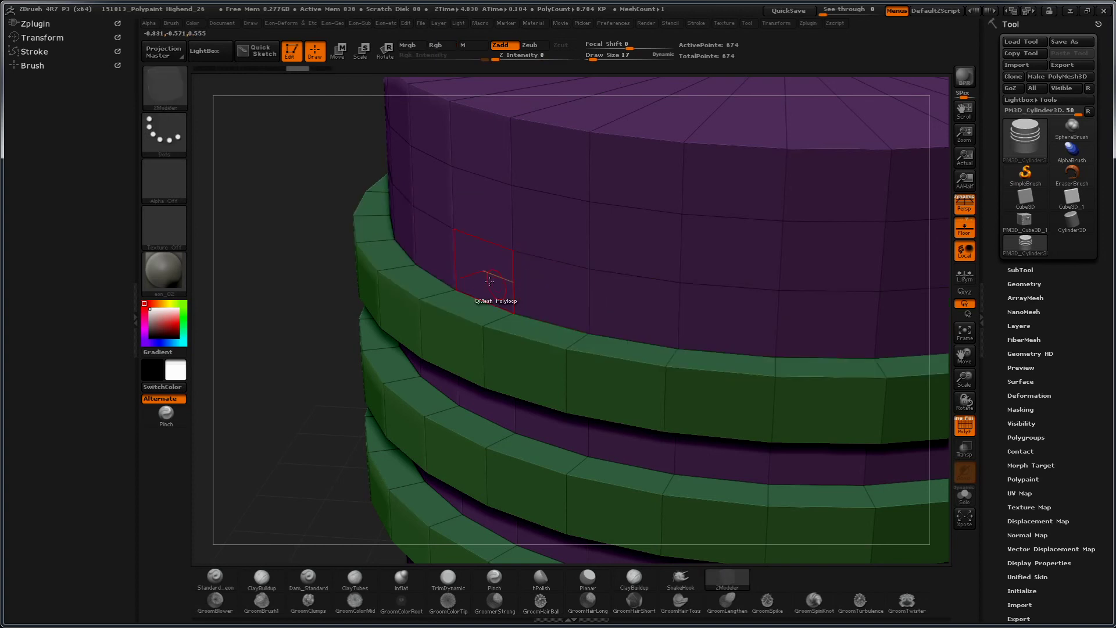
left_click_drag(534, 289, 531, 289)
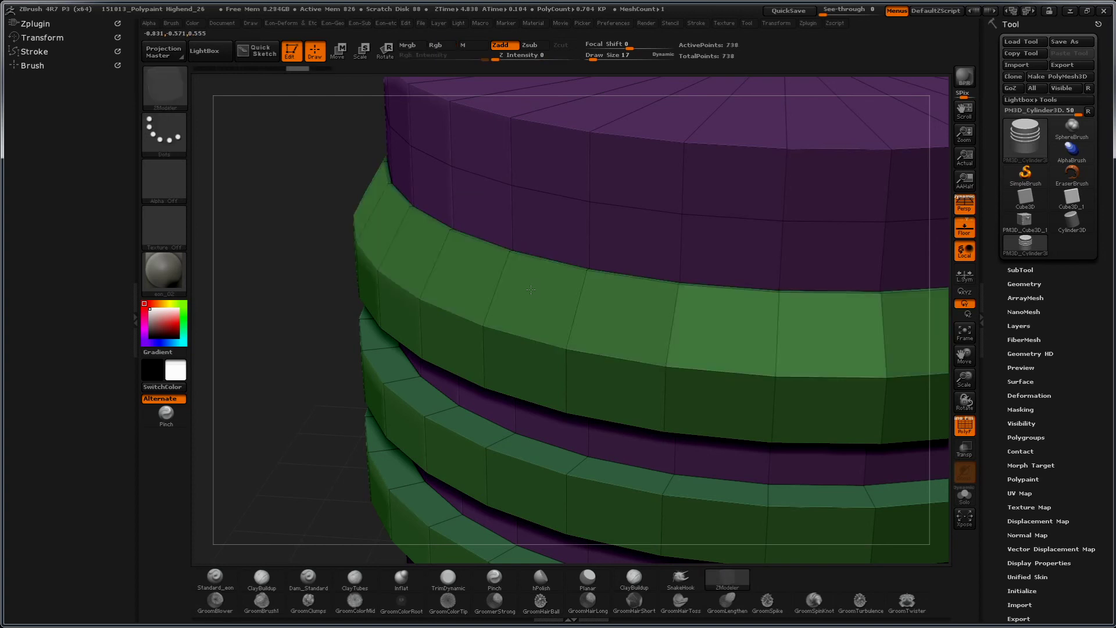
key("ctrl+z")
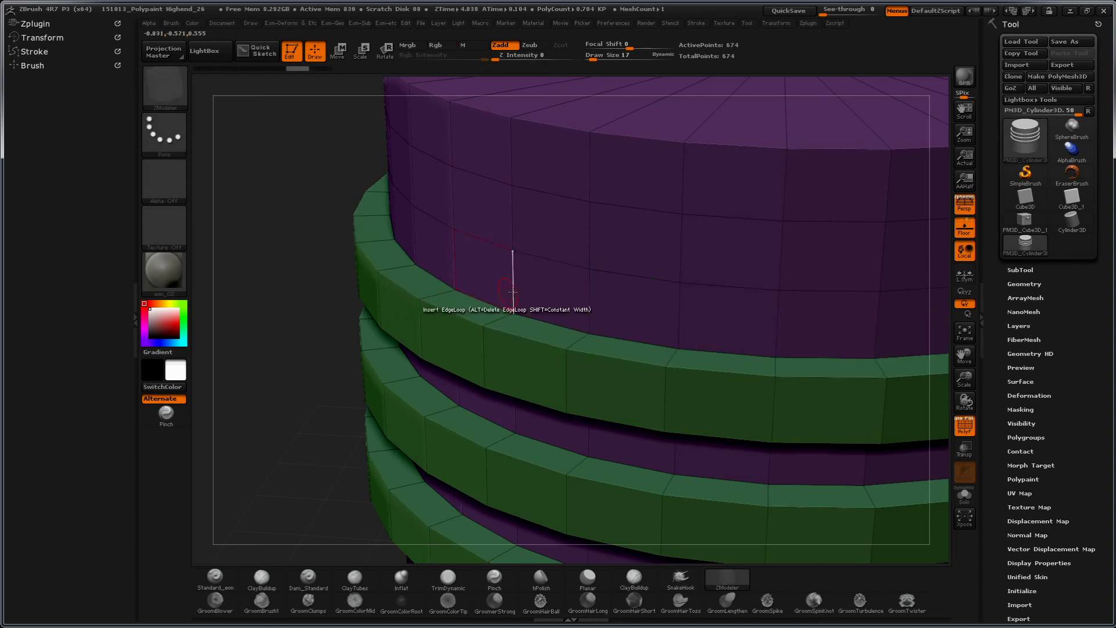
left_click_drag(536, 289, 529, 288)
key("ctrl+z")
key("ctrl+z")
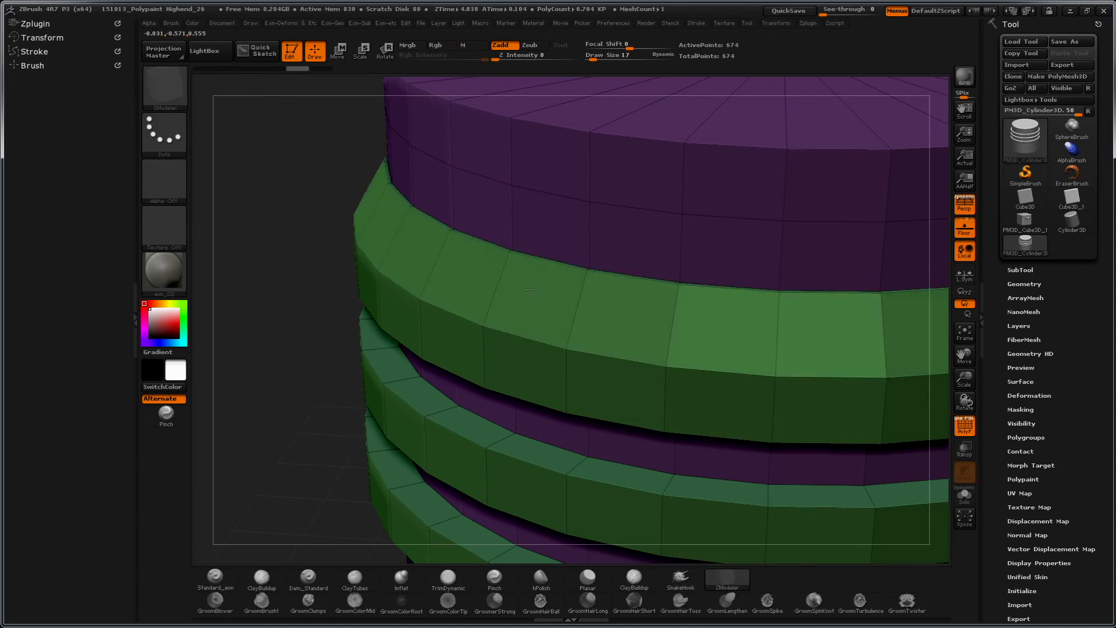
key("ctrl+z")
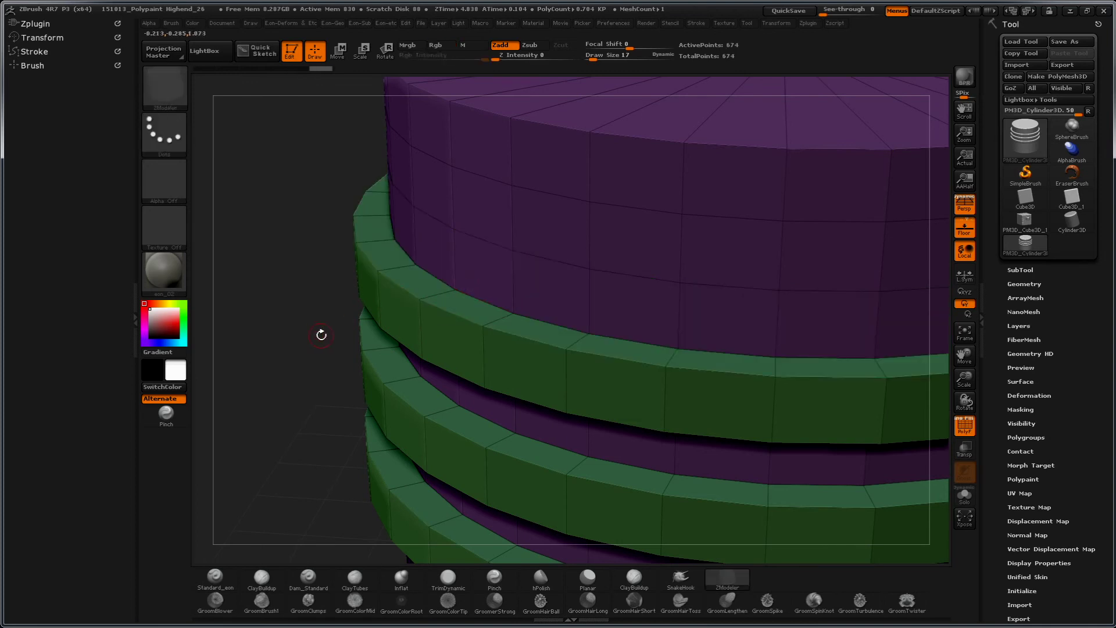
left_click_drag(534, 289, 528, 289)
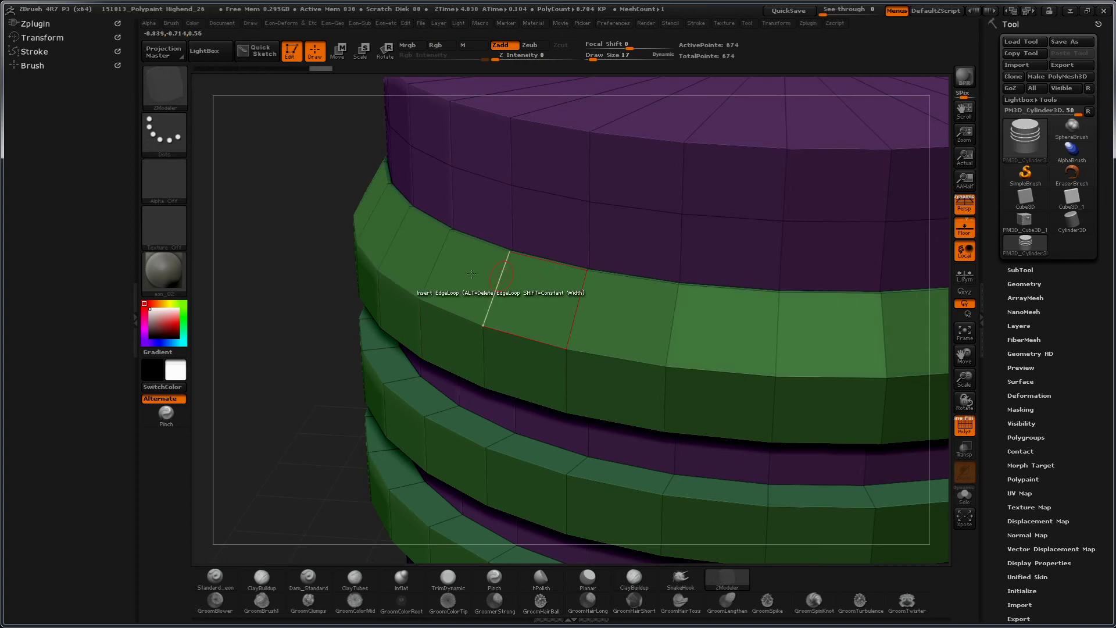
key("f")
mouse_move(277, 211)
left_mouse_down()
mouse_move(320, 253)
mouse_move(304, 396)
mouse_move(650, 299)
left_mouse_up()
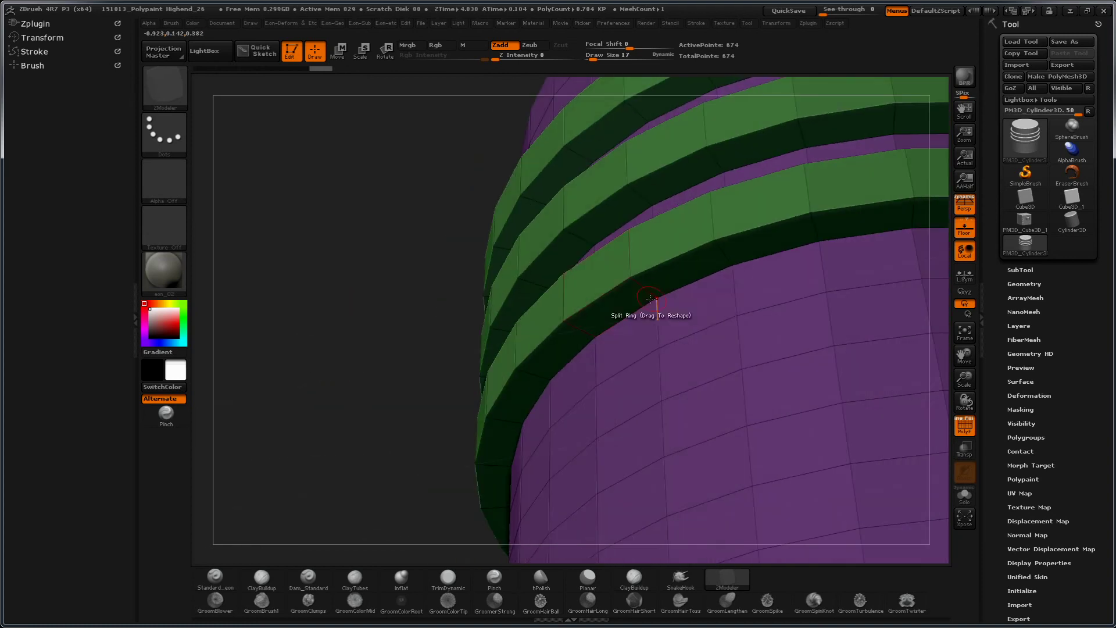
Step: Extrude a purple loop into a new green band and adjust its depth
left_click(710, 301)
left_click_drag(712, 297, 701, 266)
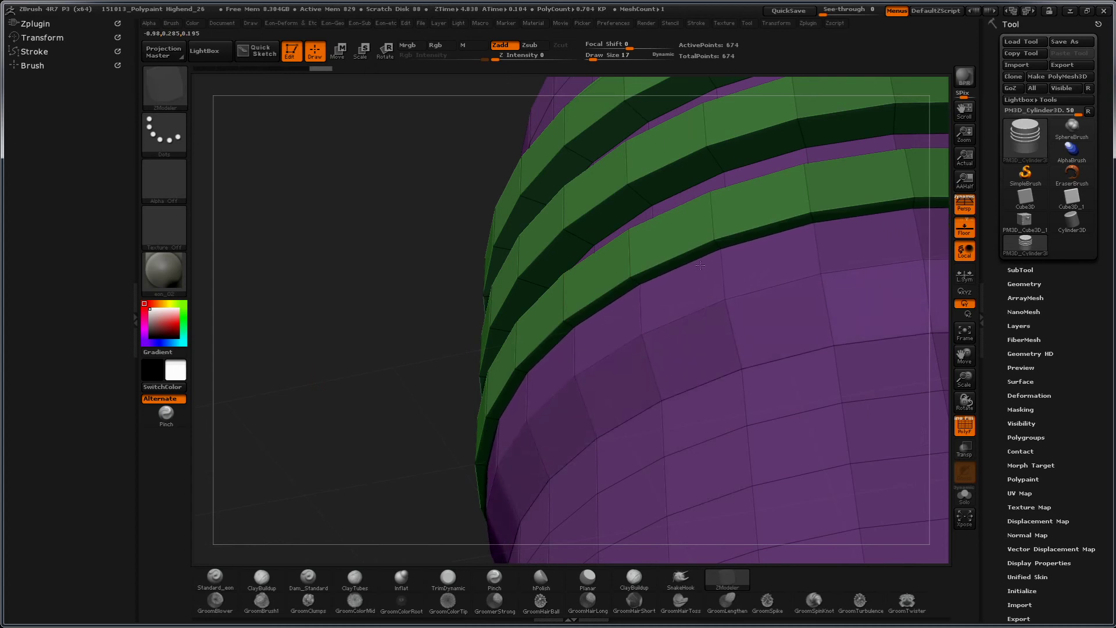
left_click_drag(701, 265, 709, 273)
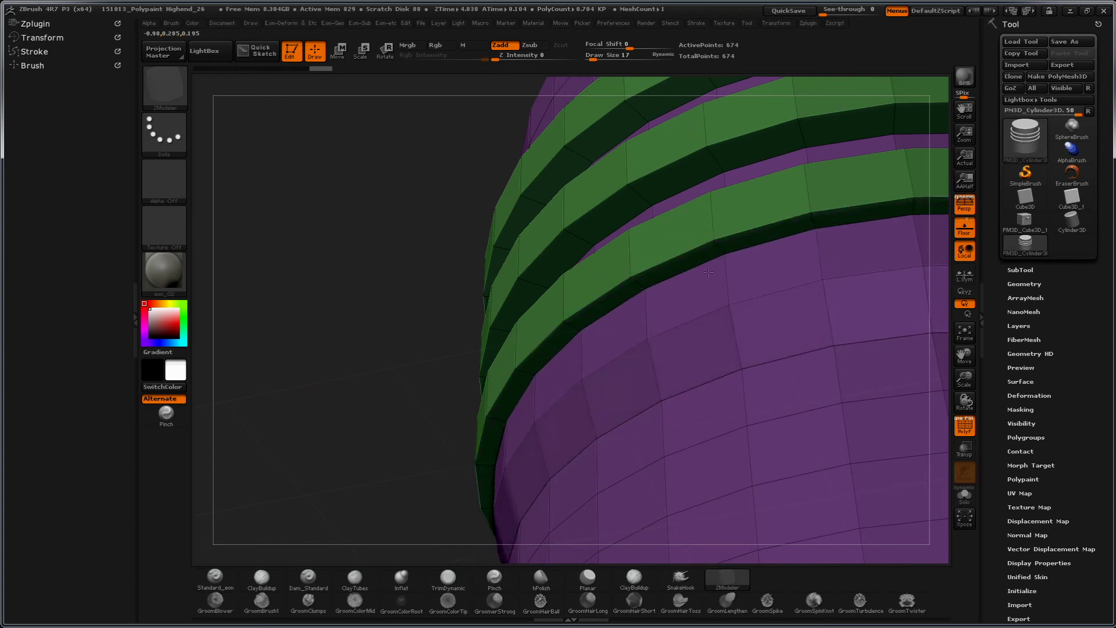
mouse_move(281, 334)
left_mouse_down()
mouse_move(294, 262)
mouse_move(304, 299)
mouse_move(543, 294)
left_mouse_up()
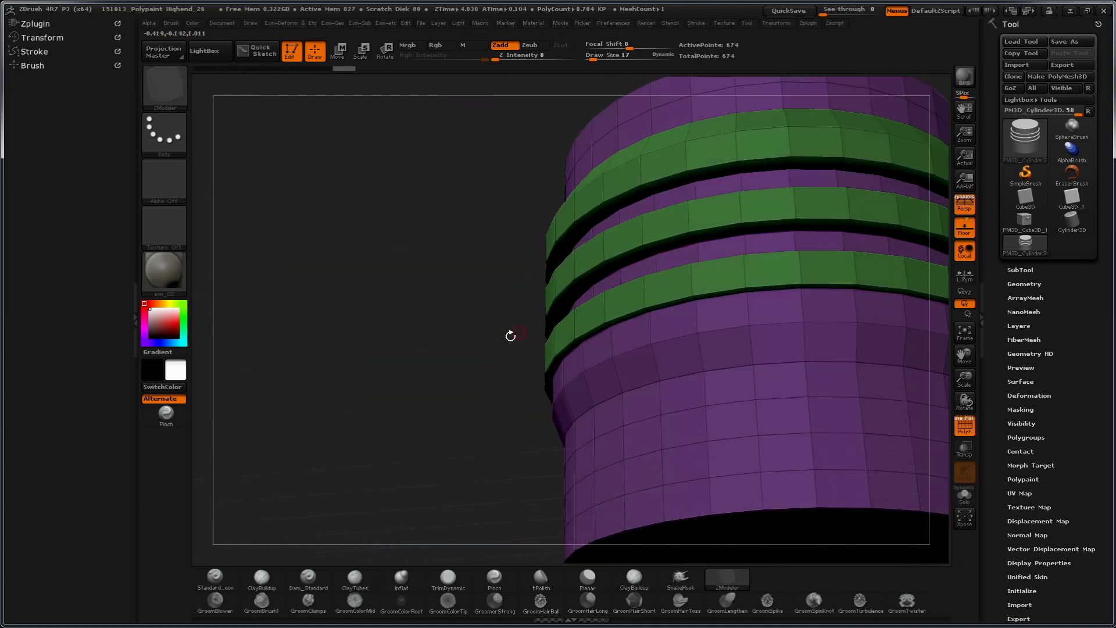
mouse_move(442, 245)
left_mouse_down()
mouse_move(417, 221)
mouse_move(598, 273)
left_mouse_up()
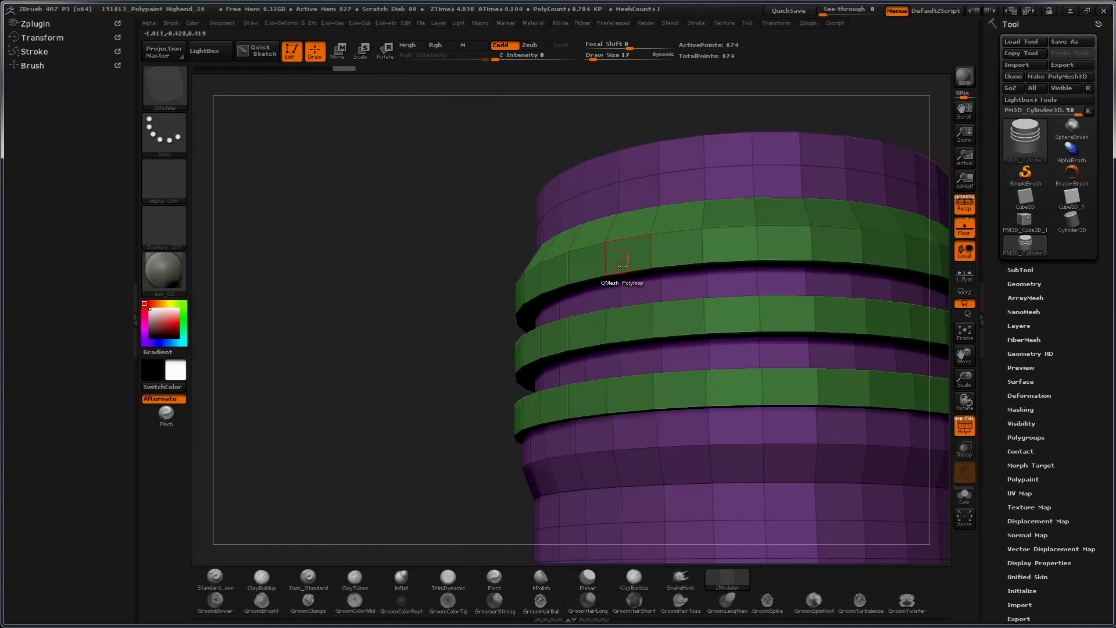
mouse_move(414, 252)
left_mouse_down()
mouse_move(342, 374)
mouse_move(344, 389)
mouse_move(623, 257)
left_mouse_up()
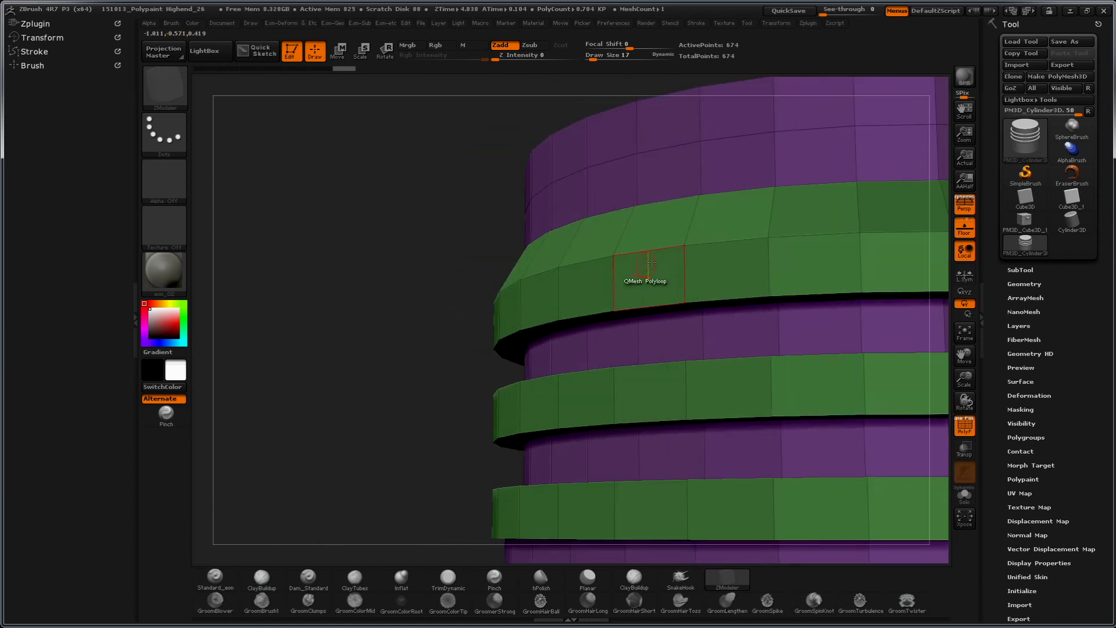
Step: Insert an edge loop across the upper green ring
key("space")
left_click(682, 262)
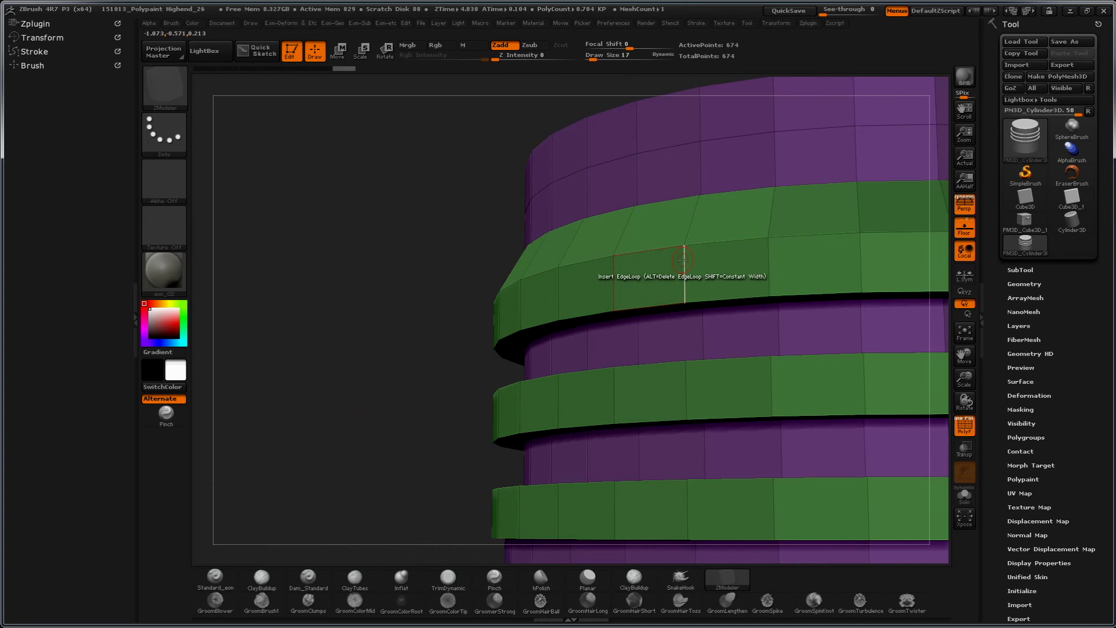
left_click_drag(683, 262, 684, 292)
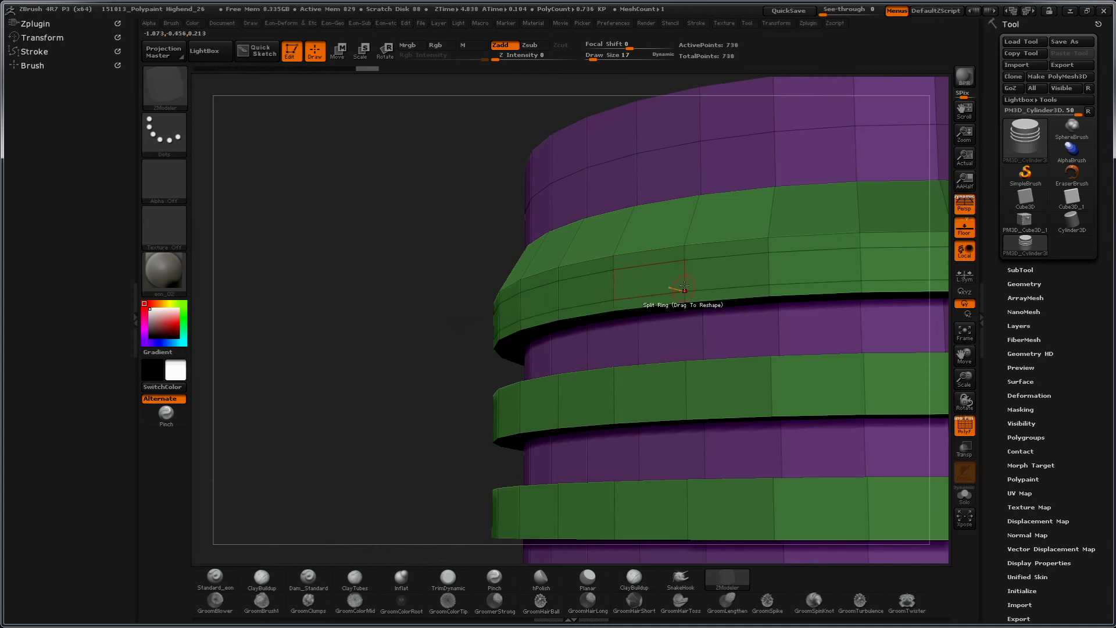
left_click_drag(356, 312, 444, 310)
Step: Push the green ring's new loop inward with QMesh Polyloop to form a stepped groove
key("space")
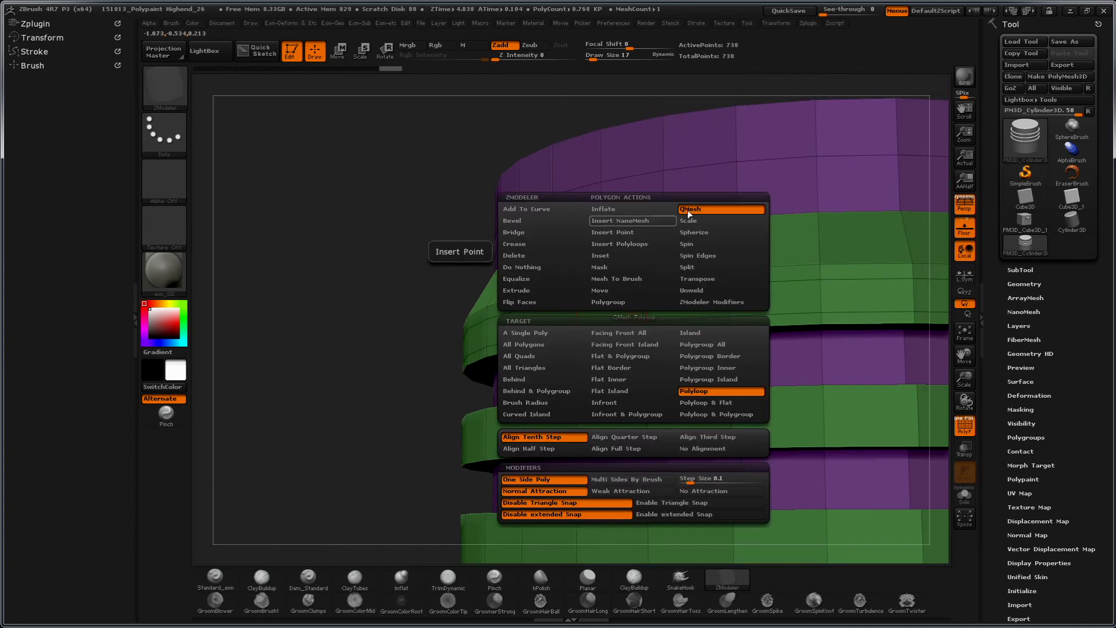
left_click(700, 379)
left_click_drag(356, 417, 360, 325, "alt")
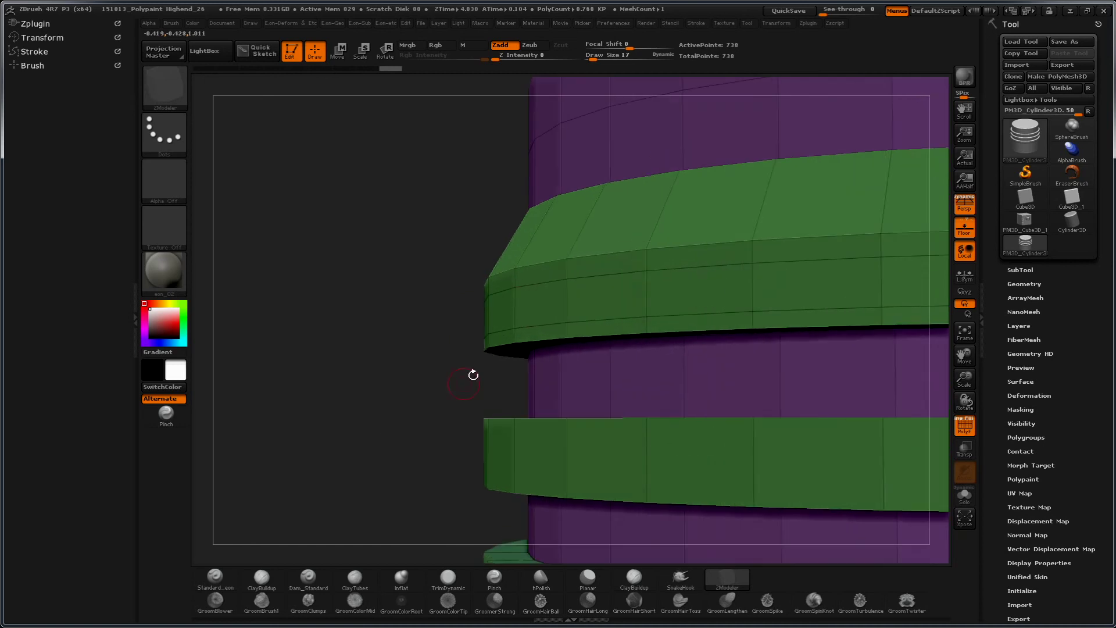
left_click_drag(584, 301, 602, 301)
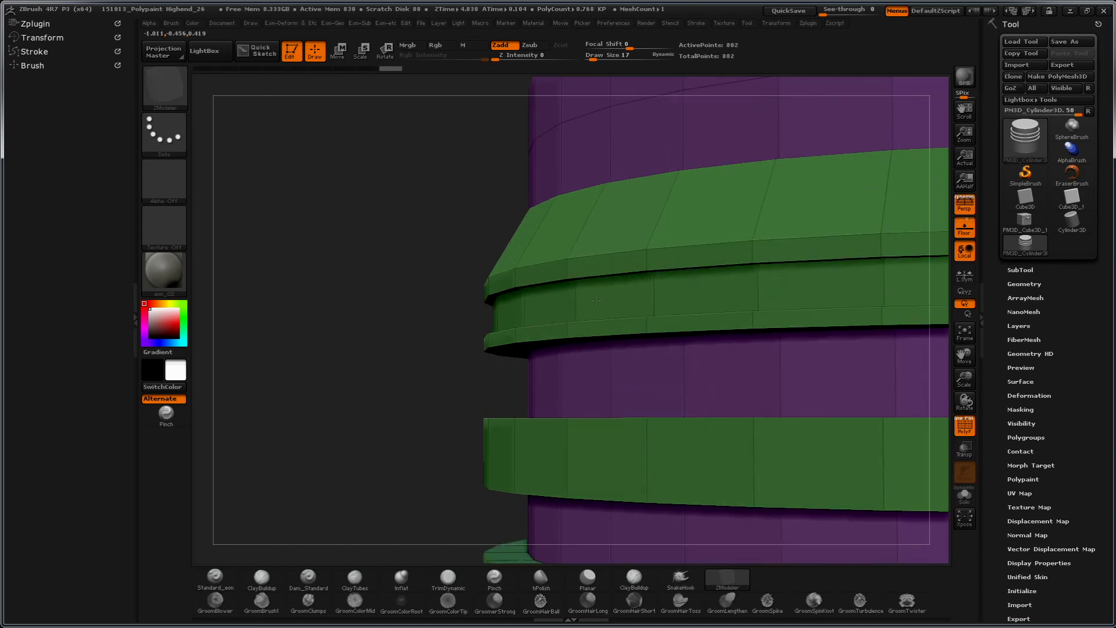
left_click_drag(336, 393, 352, 402)
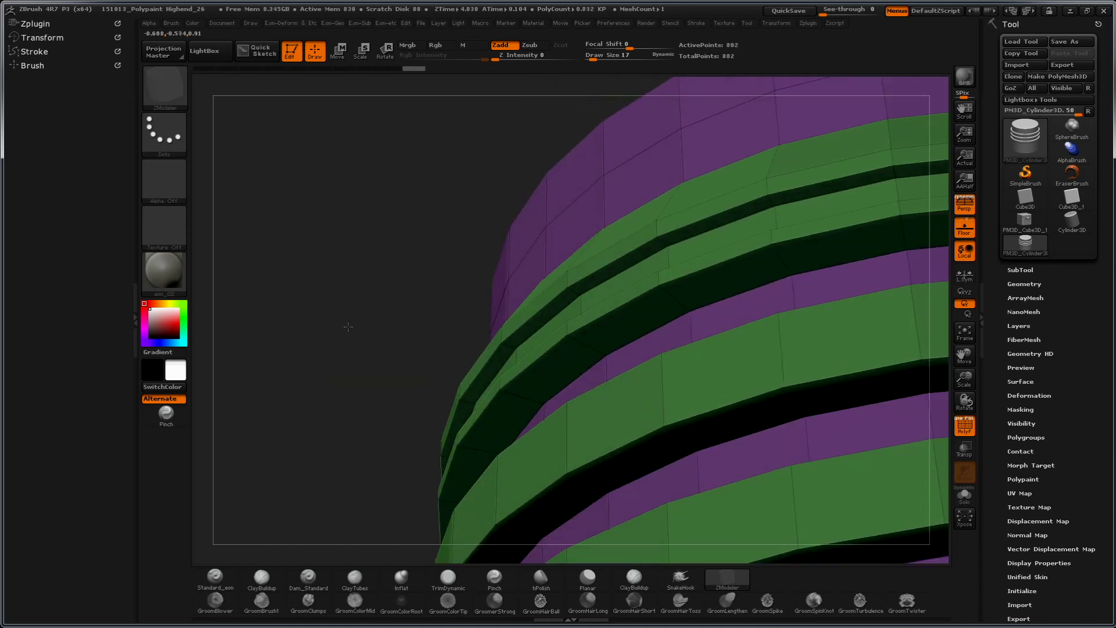
left_click_drag(331, 459, 336, 351)
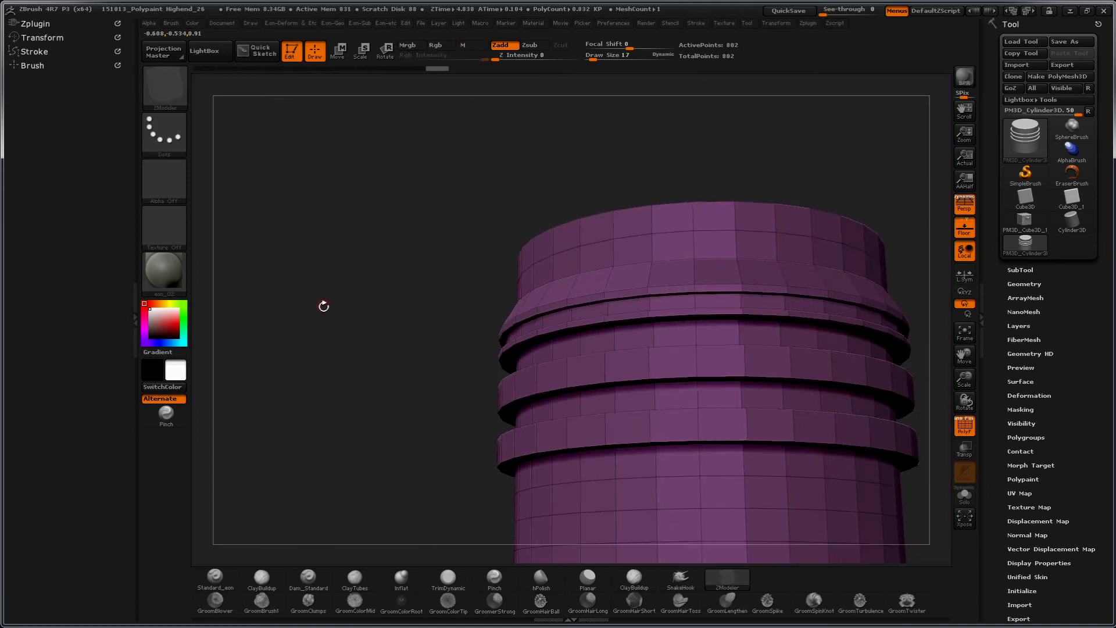
Step: Regroup the cylinder with Groups By Normals and set ZModeler to Polygroup Polyloop
left_click(1029, 437)
left_click(1024, 463)
mouse_move(407, 360)
left_mouse_down()
mouse_move(291, 324)
mouse_move(473, 391)
left_mouse_up()
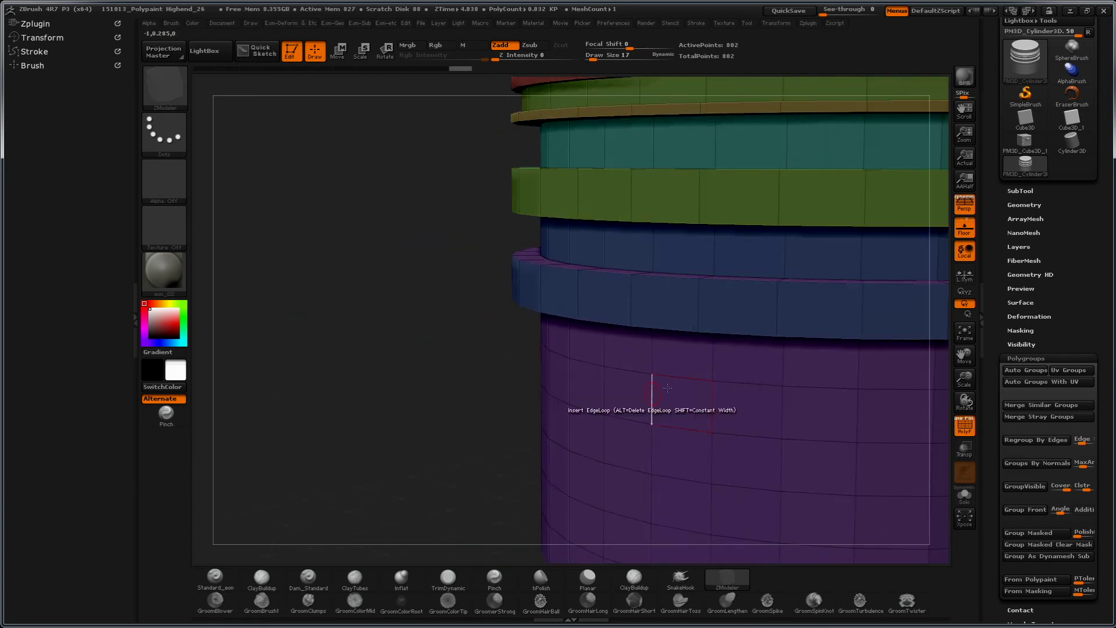
key("space")
key("space")
left_click(672, 302)
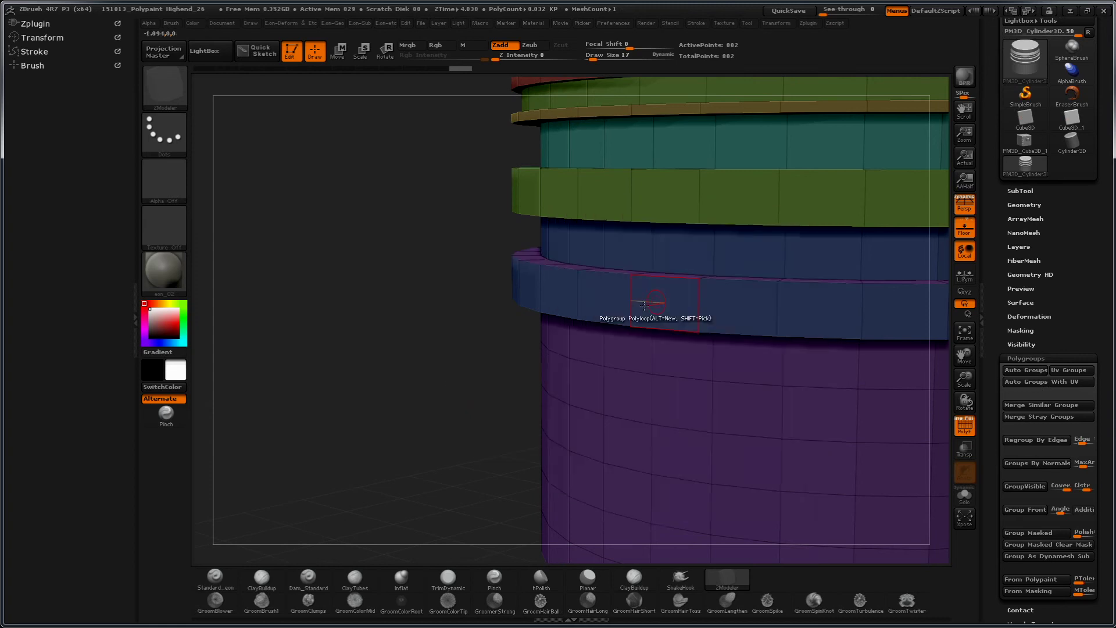
left_click_drag(407, 326, 528, 361)
key("space")
left_click(701, 391)
Step: Polygroup two purple loops as green bands and recolour the lower one orange
left_click(632, 394)
mouse_move(294, 419)
left_mouse_down()
mouse_move(270, 338)
mouse_move(286, 382)
left_mouse_up()
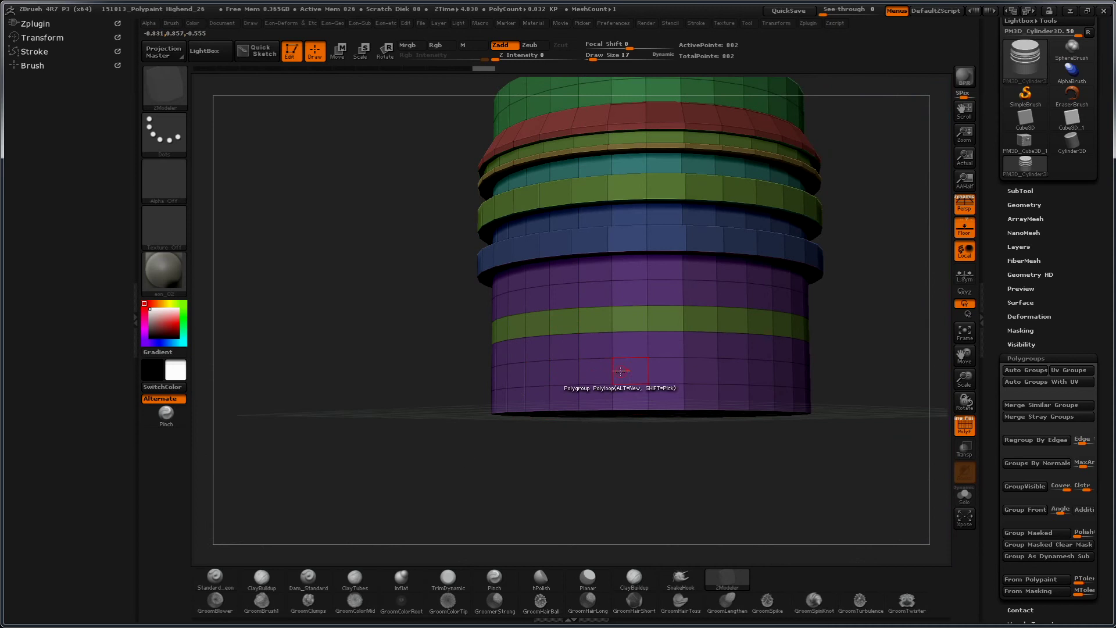
left_click(639, 370)
mouse_move(523, 410)
left_mouse_down()
mouse_move(582, 464)
mouse_move(585, 482)
mouse_move(634, 372)
left_mouse_up()
key("space")
left_click(629, 302)
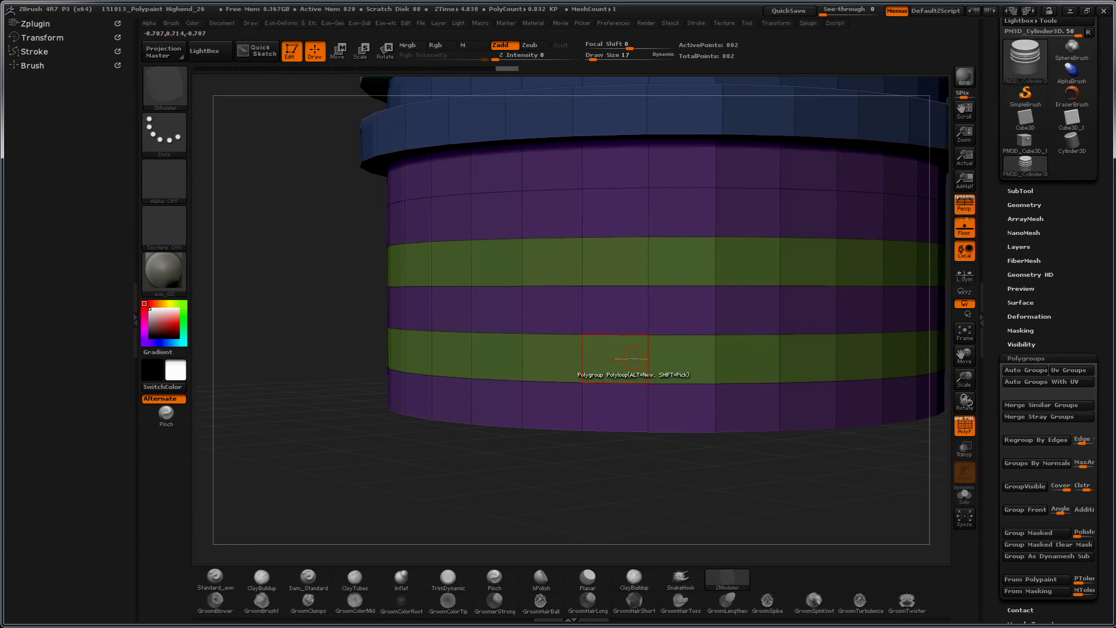
left_click(635, 358)
key("f")
mouse_move(349, 372)
left_mouse_down()
mouse_move(376, 373)
mouse_move(339, 373)
mouse_move(448, 478)
left_mouse_up()
Step: Try extruding the orange band and a vertical strip with QMesh, undoing both
key("space")
left_click(639, 208)
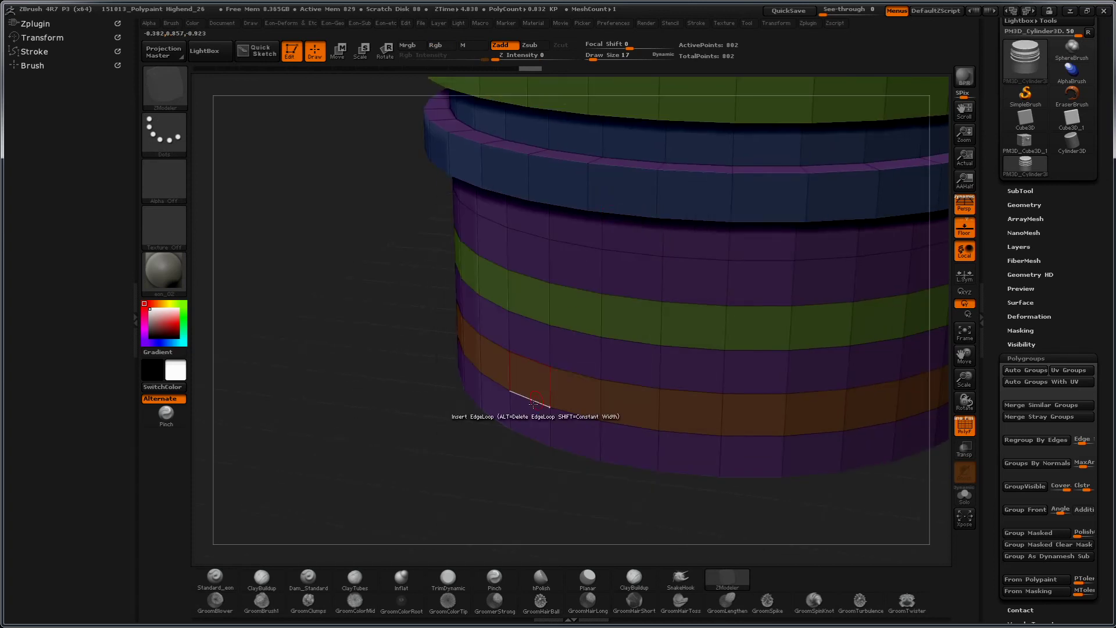
left_click_drag(566, 390, 563, 391)
key("space")
key("ctrl+z")
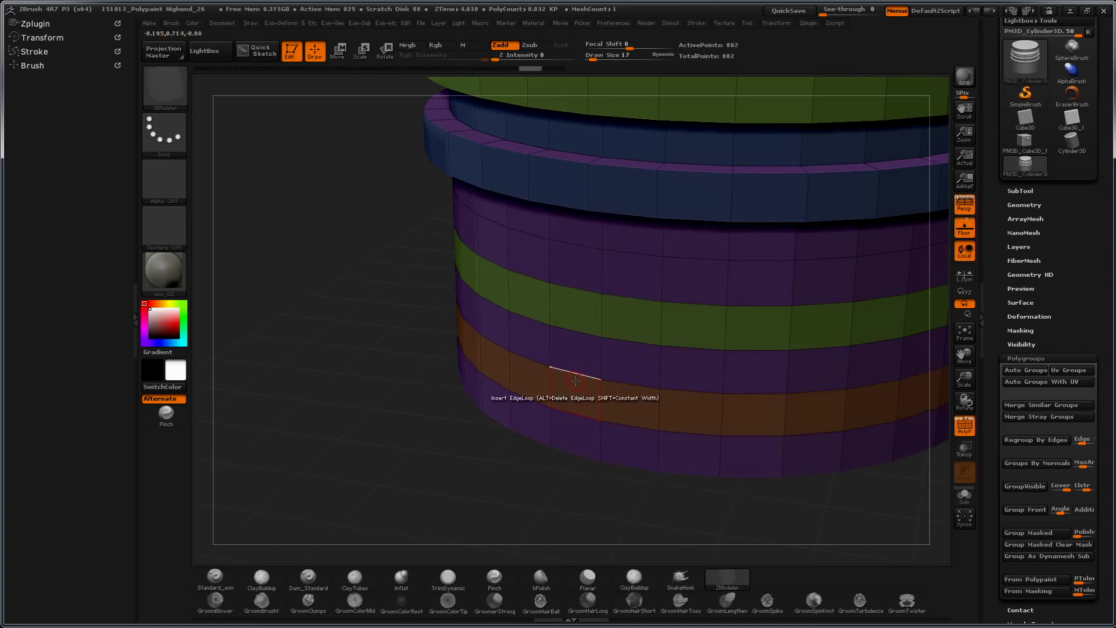
left_click_drag(567, 389, 547, 393)
key("f")
mouse_move(413, 282)
left_mouse_down()
mouse_move(338, 300)
mouse_move(430, 484)
mouse_move(399, 386)
left_mouse_up()
key("ctrl+z")
key("ctrl+z")
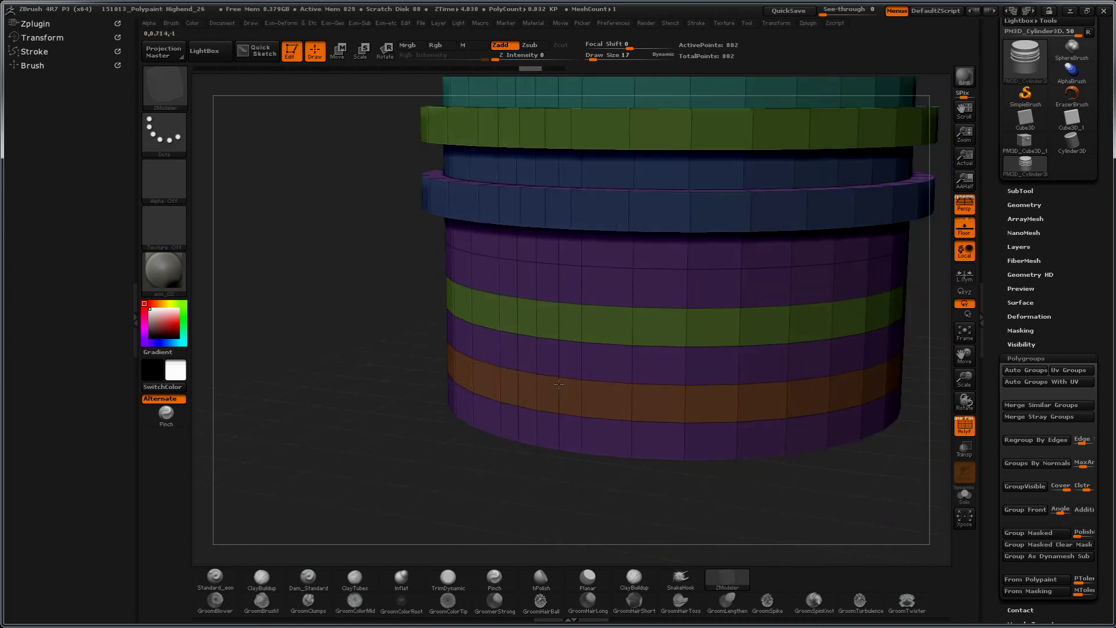
Step: Extrude another vertical strip, inspect it with polygroup colours hidden, then undo it
left_click_drag(559, 389, 546, 394)
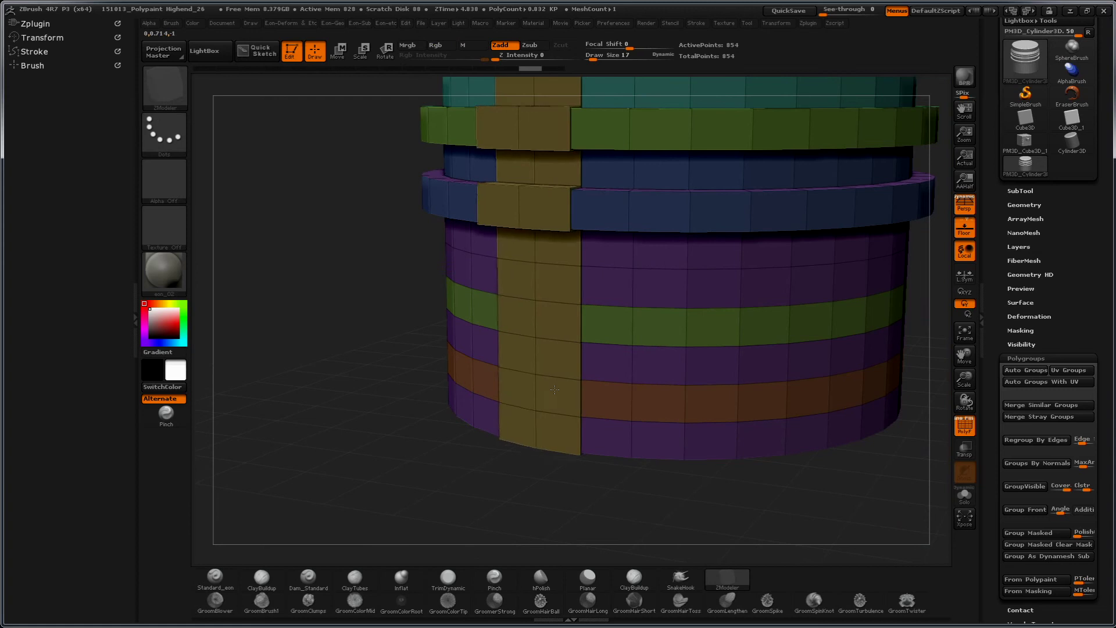
mouse_move(425, 466)
left_mouse_down()
mouse_move(336, 392)
mouse_move(351, 375)
mouse_move(751, 386)
mouse_move(797, 312)
left_mouse_up()
key("shift+f")
key("ctrl+z")
key("ctrl+z")
key("shift+f")
Step: Trial-extrude a green band outward into a ring, then undo it
left_click_drag(739, 370, 781, 324, "alt")
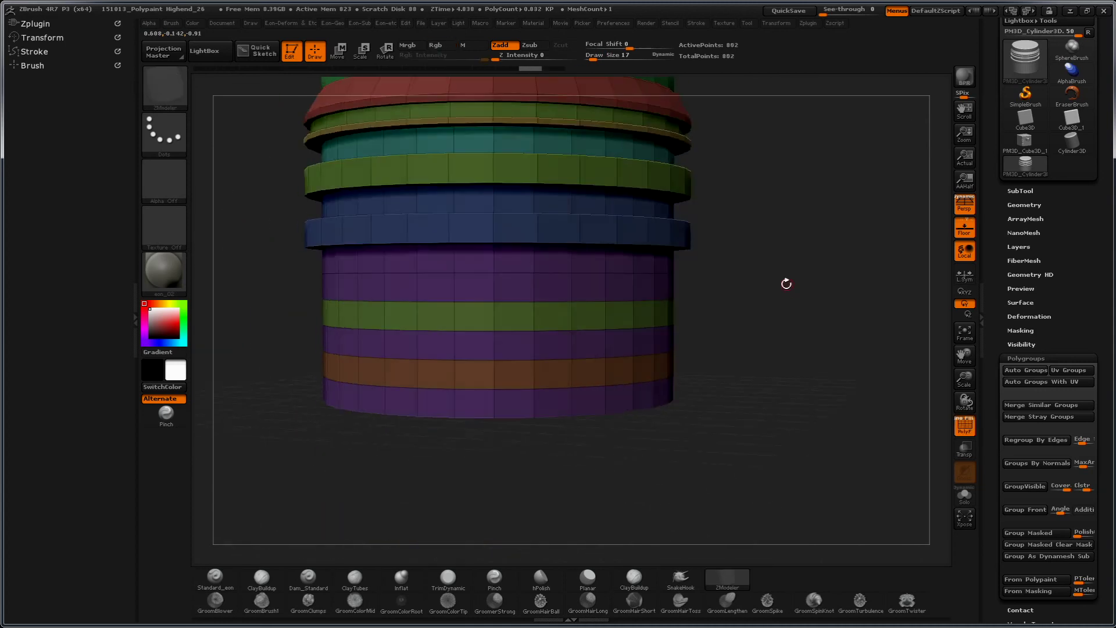
left_click_drag(353, 503, 424, 436)
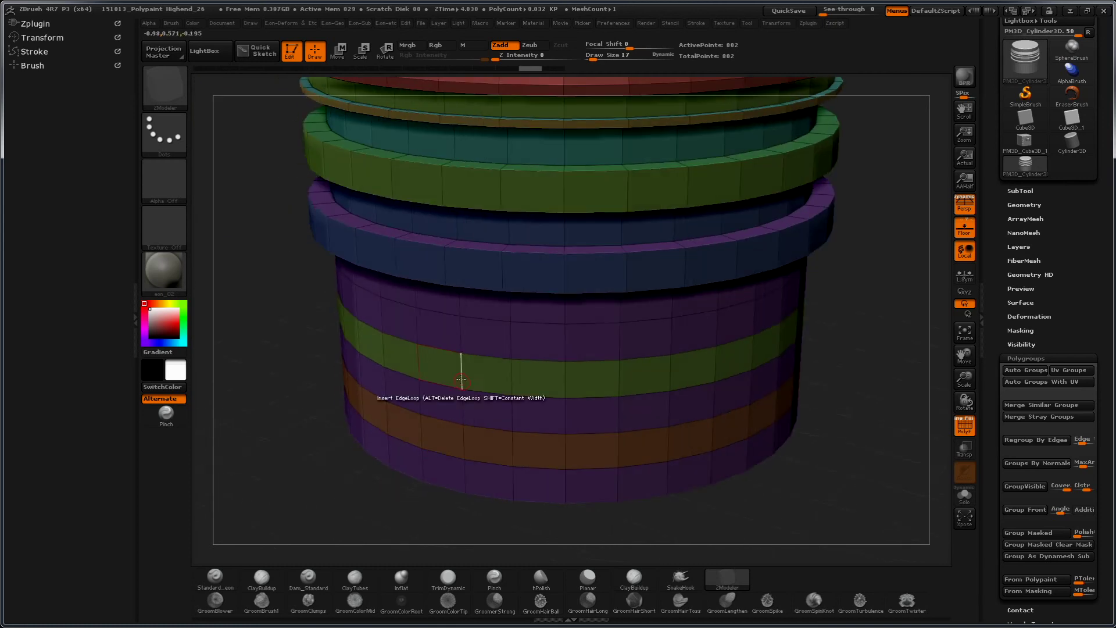
left_click_drag(474, 373, 411, 393)
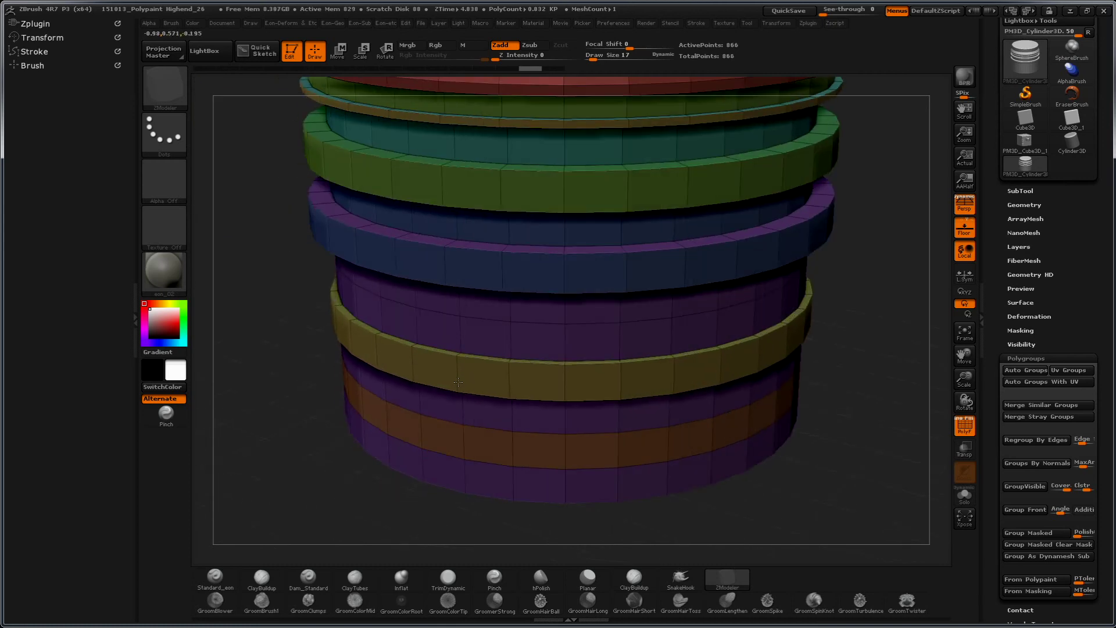
key("ctrl")
key("ctrl+z")
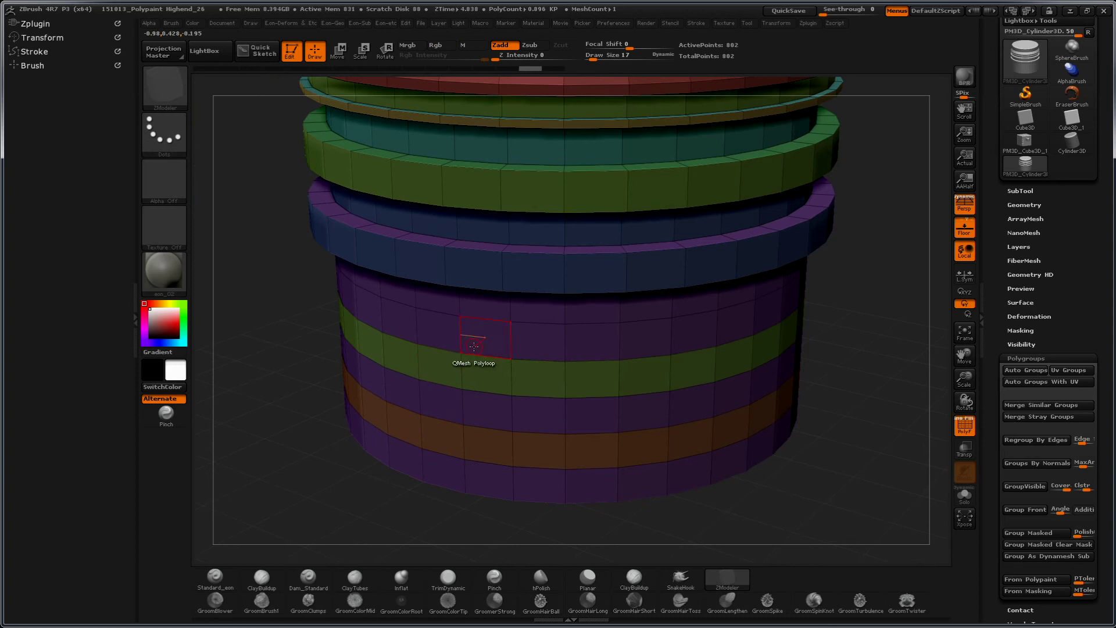
left_click_drag(404, 517, 449, 378)
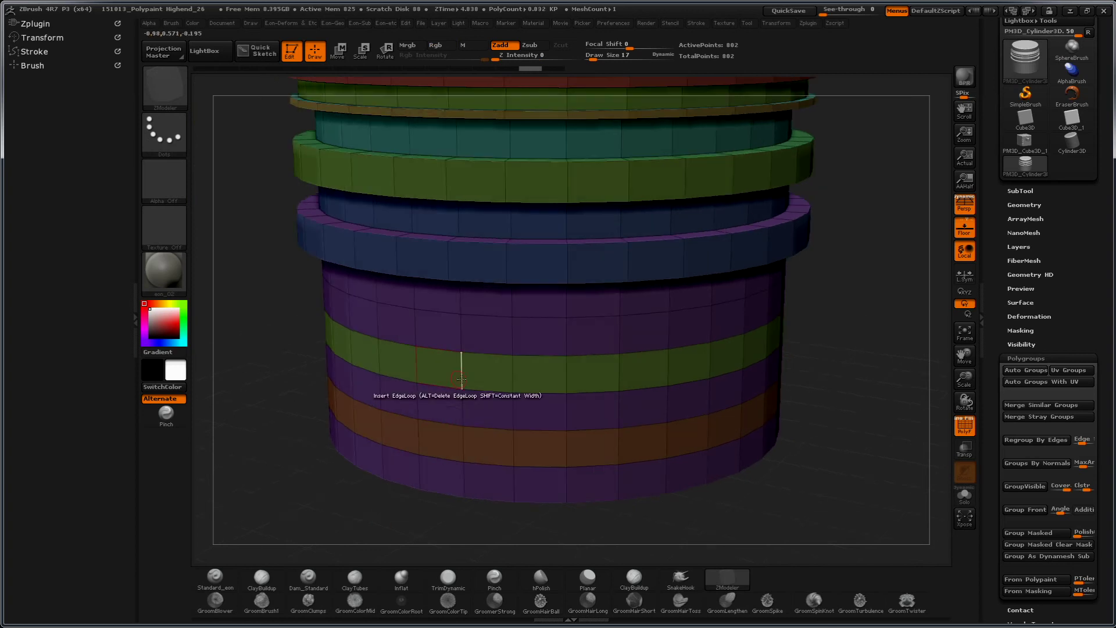
Step: Recolour the lower bands with Polygroup Polyloop until both target bands are green
key("space")
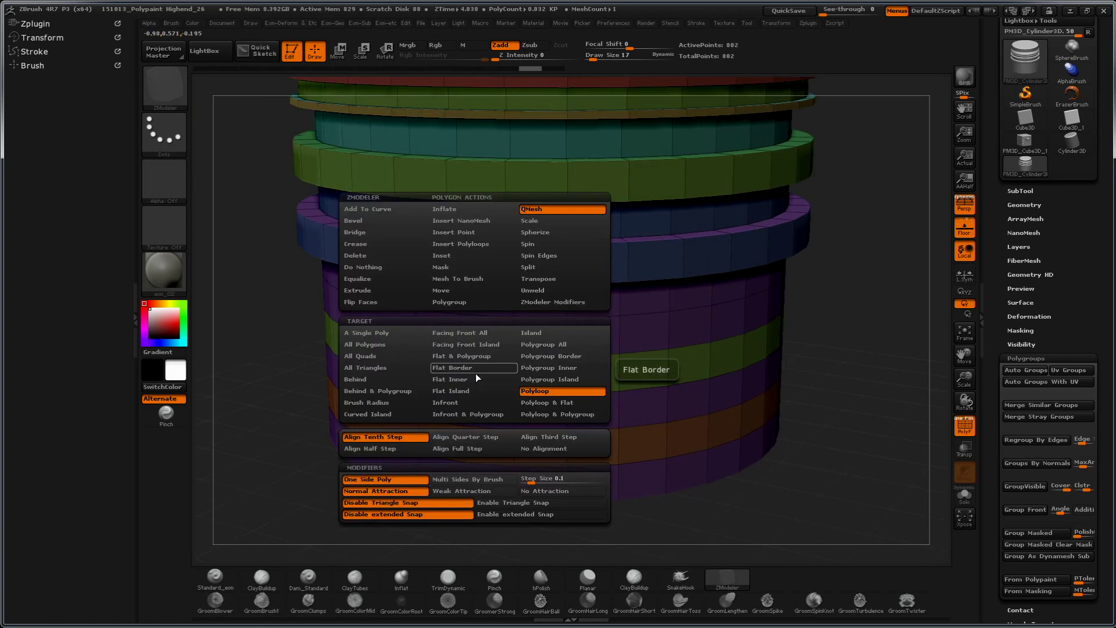
left_click(466, 304)
left_click(476, 370)
left_click(474, 371)
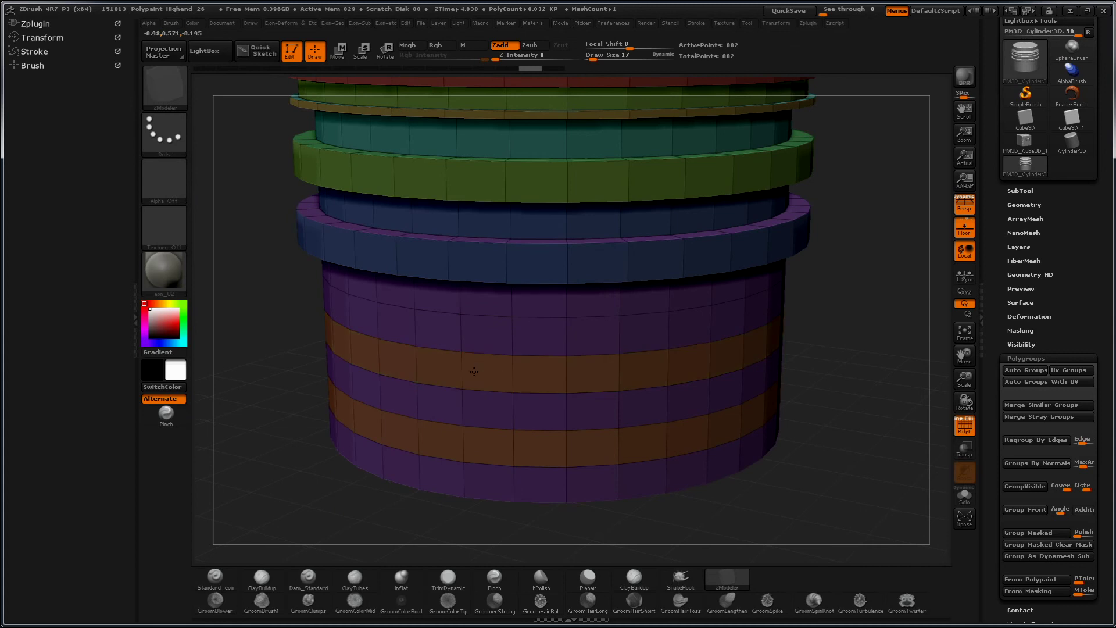
left_click(474, 371)
left_click(473, 371)
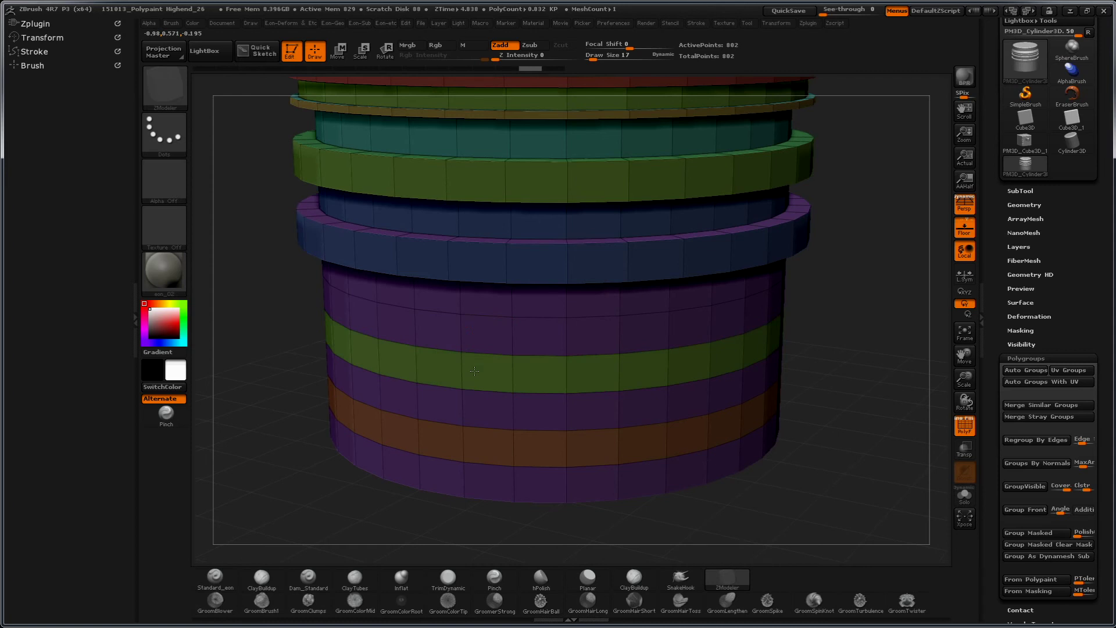
left_click(465, 445)
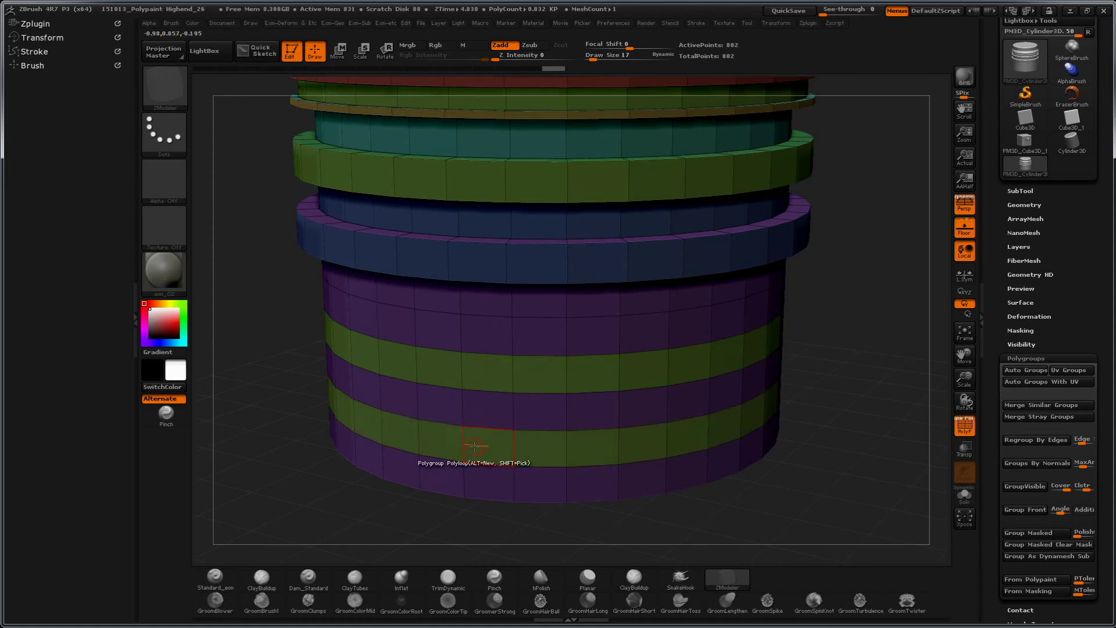
Step: Extrude both green bands outward as thick rings with QMesh targeting Polygroup All
key("space")
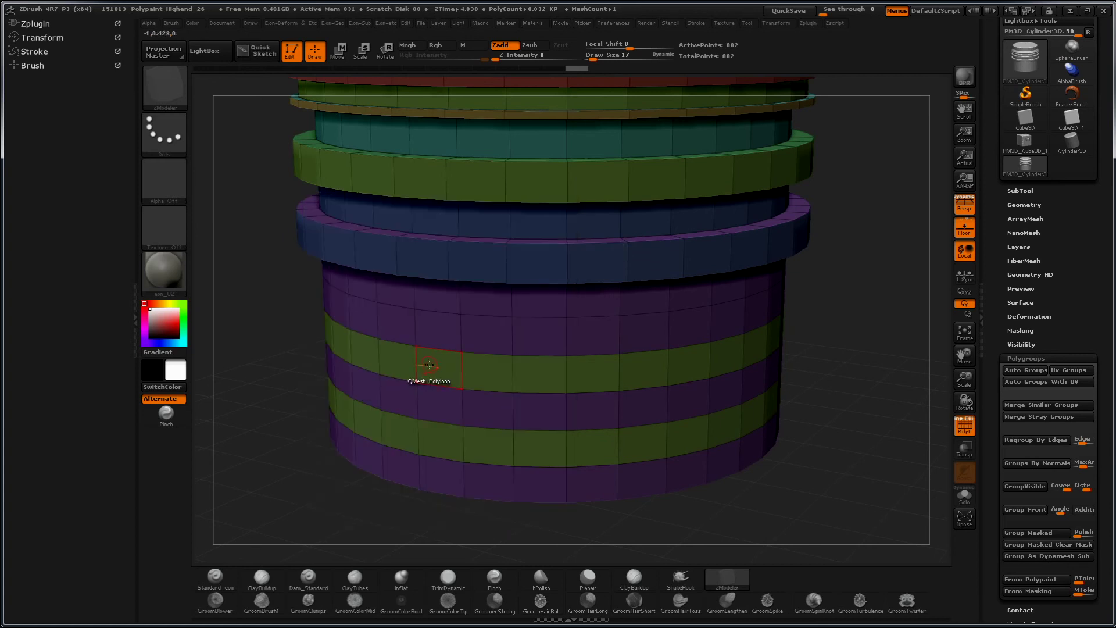
left_click(427, 364)
key("space")
left_click(503, 345)
key("ctrl+z")
left_click_drag(431, 366, 399, 373)
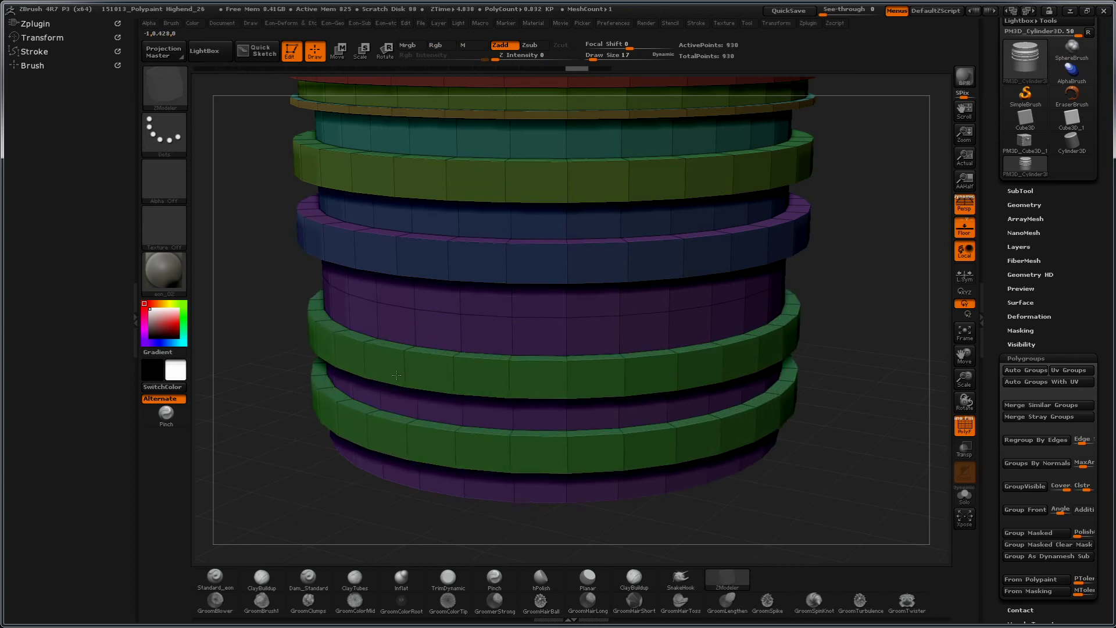
left_click_drag(289, 496, 499, 319)
key("space")
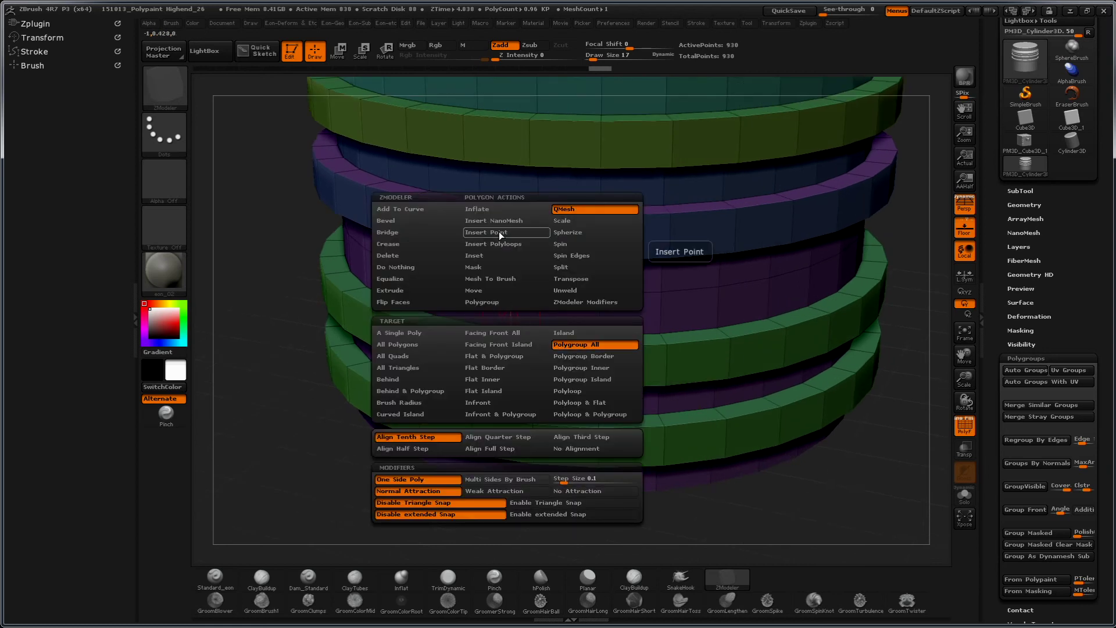
key("space")
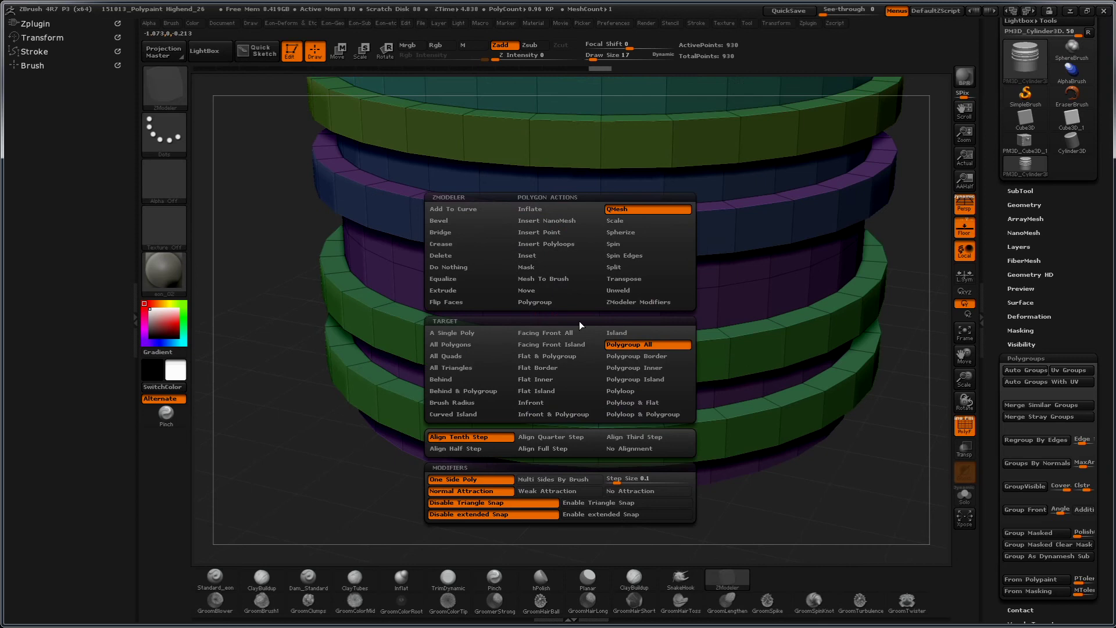
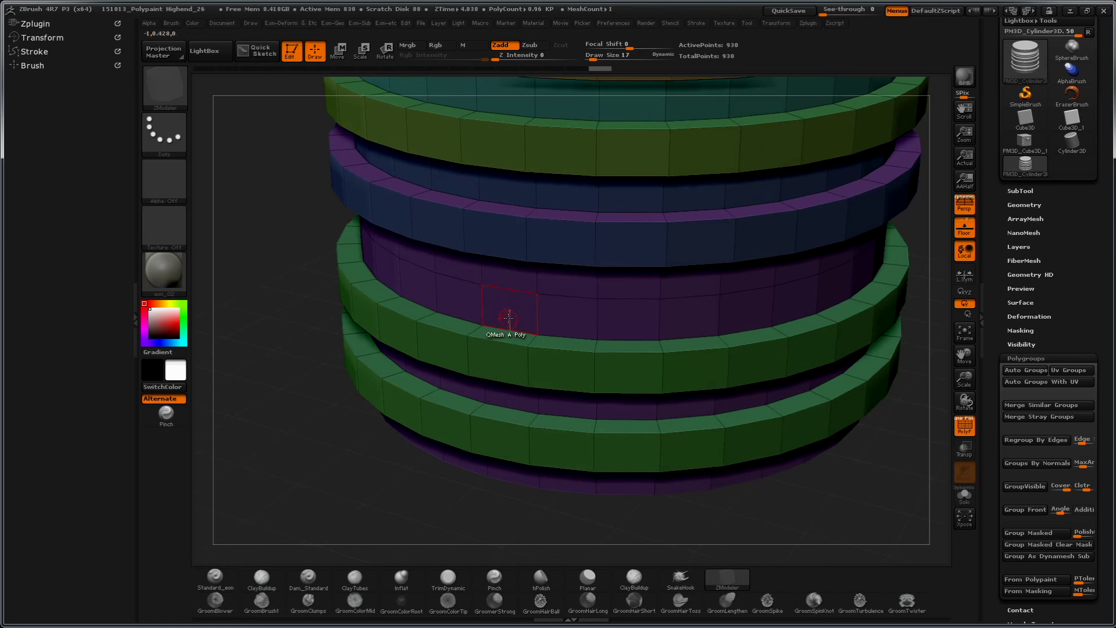
Step: Extrude seven purple band polygons into blocks around the cylinder, then hide PolyFrame
left_click_drag(508, 320, 503, 323)
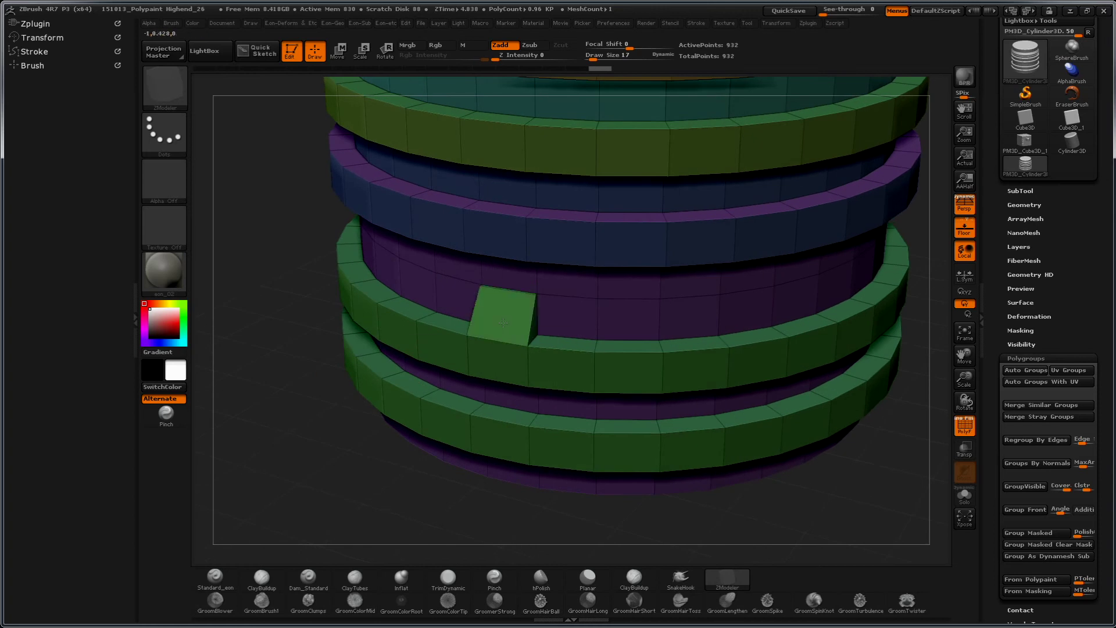
left_click(626, 325)
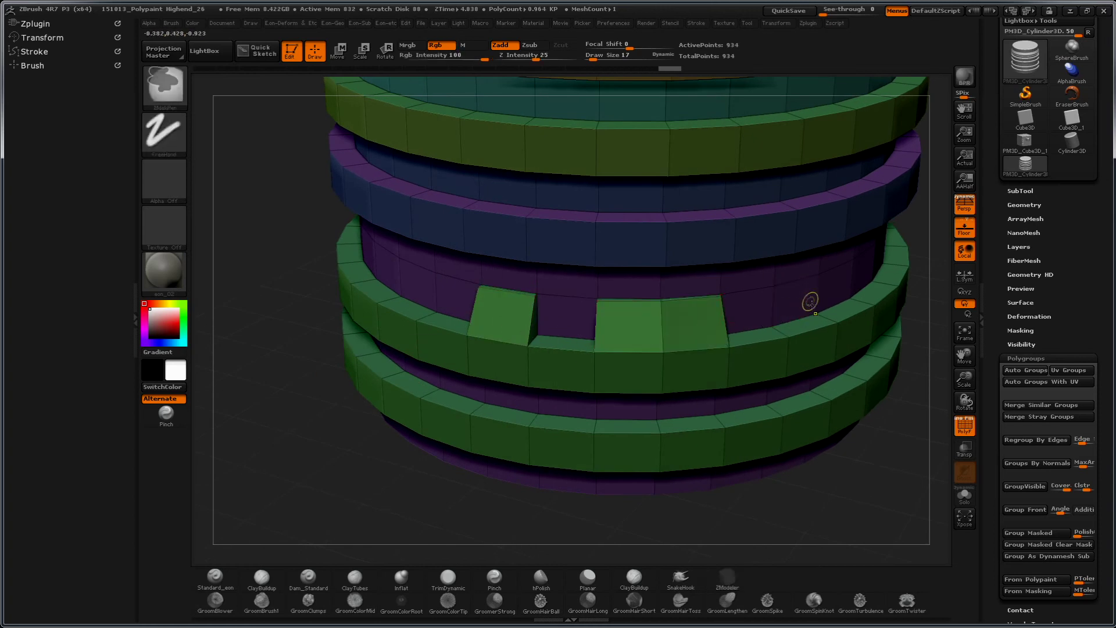
left_click(796, 299)
mouse_move(805, 491)
left_mouse_down()
mouse_move(764, 476)
mouse_move(758, 336)
left_mouse_up()
left_click(748, 286)
left_click(860, 286)
left_click_drag(843, 495, 750, 324)
left_click(750, 287)
left_click_drag(465, 477, 386, 456)
left_click(709, 291)
mouse_move(611, 460)
left_mouse_down()
mouse_move(659, 455)
mouse_move(471, 413)
mouse_move(548, 511)
left_mouse_up()
key("shift+f")
Step: Insert an edge loop around the lower purple band below the blocks
key("f")
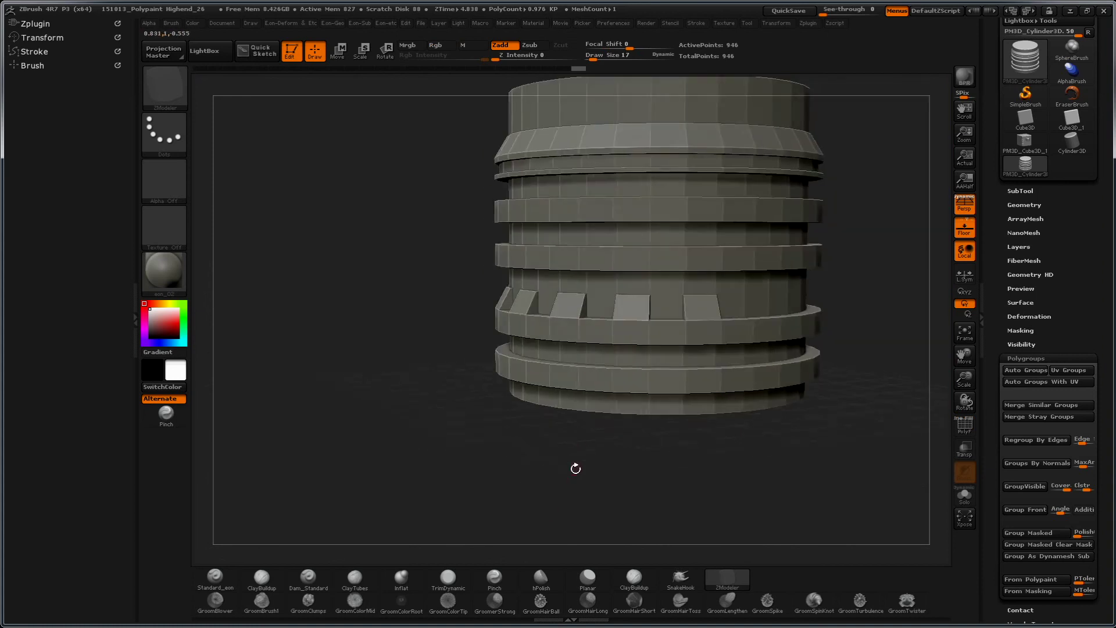
mouse_move(580, 449)
left_mouse_down()
mouse_move(542, 459)
mouse_move(531, 526)
mouse_move(539, 494)
mouse_move(570, 503)
mouse_move(491, 374)
mouse_move(384, 500)
left_mouse_up()
key("shift+f")
left_click_drag(279, 464, 326, 414, "alt")
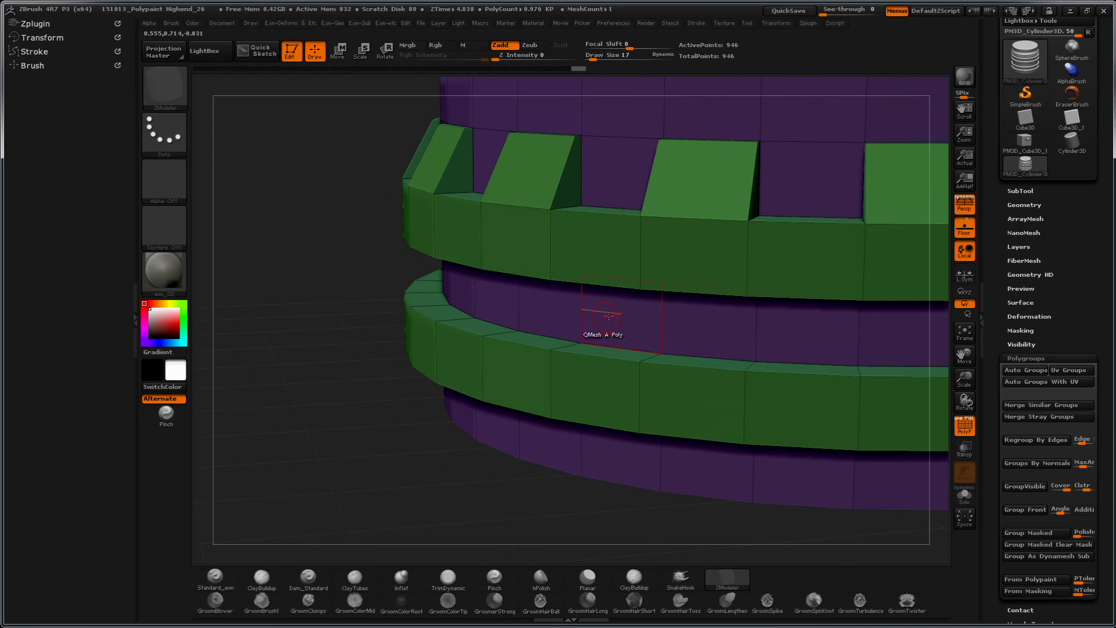
key("space")
left_click(661, 340)
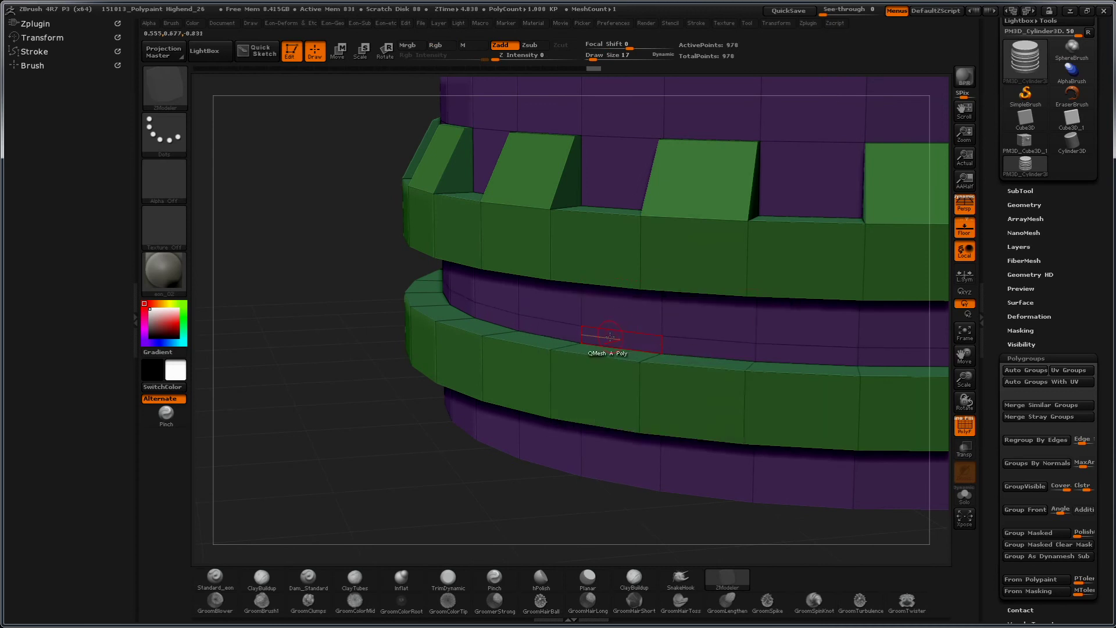
Step: Extrude that polygon loop outward with the Polyloop target to thicken the green ledge
key("space")
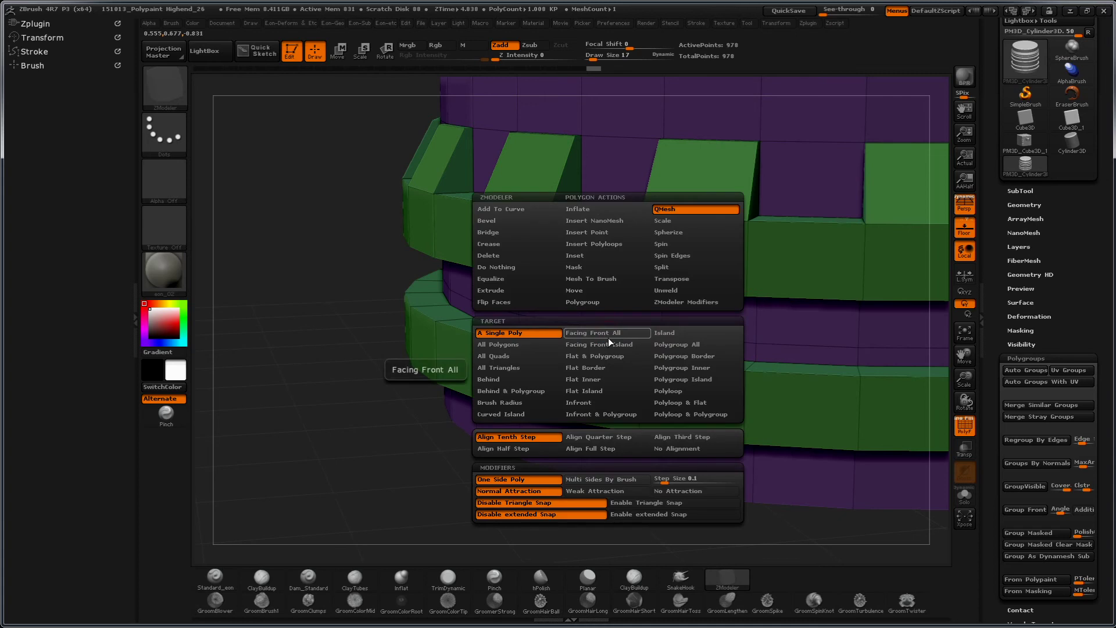
left_click(670, 391)
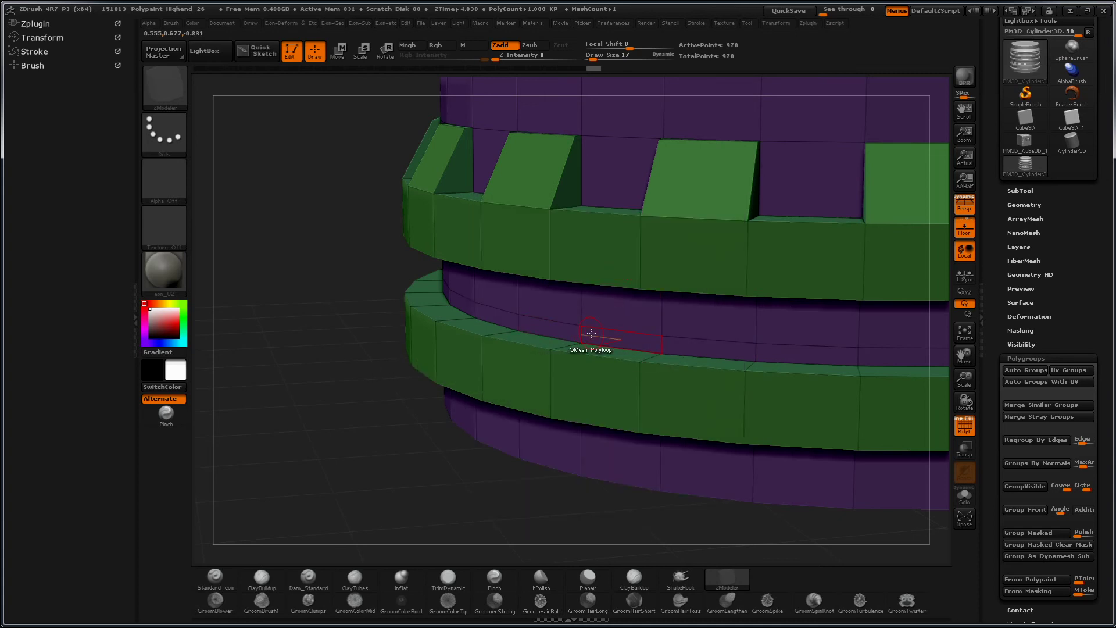
left_click_drag(599, 336, 595, 338)
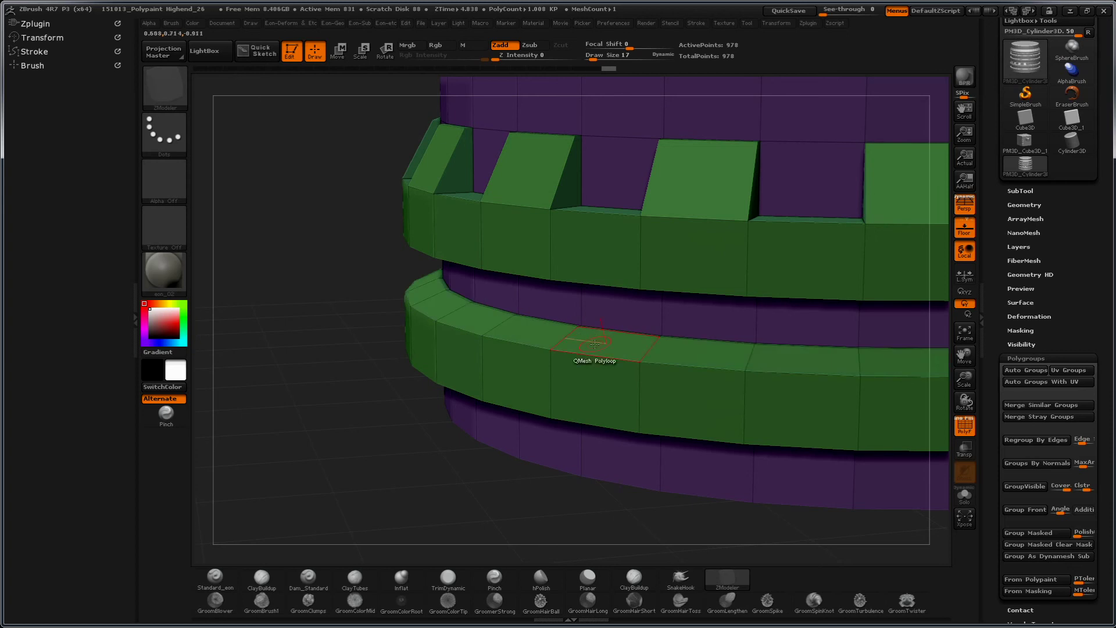
mouse_move(379, 429)
left_mouse_down()
mouse_move(337, 417)
mouse_move(354, 392)
mouse_move(317, 314)
left_mouse_up()
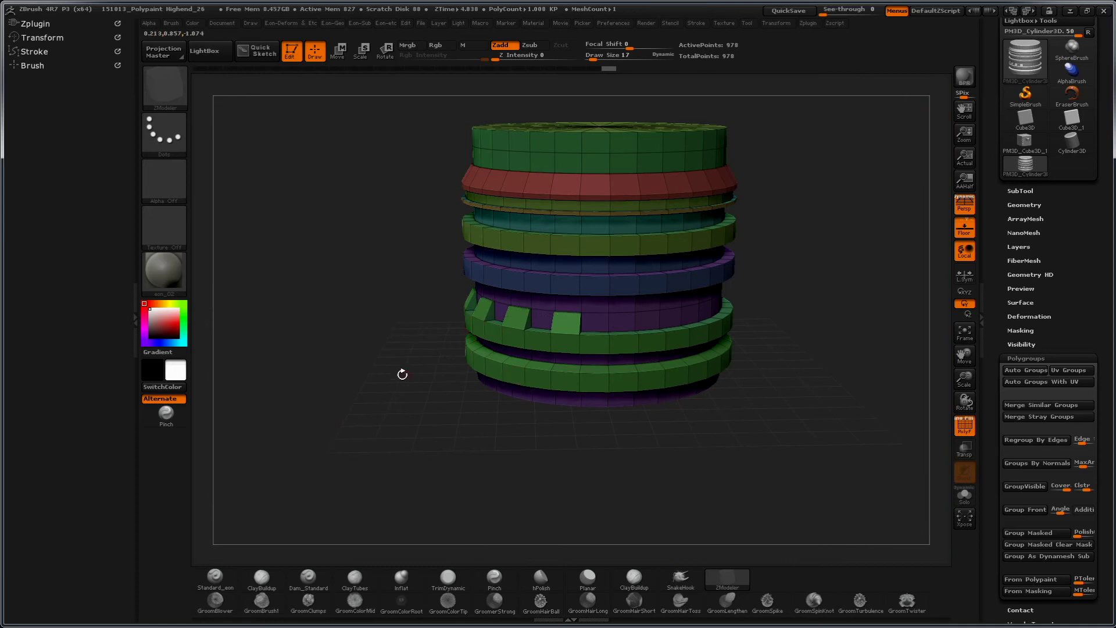
Step: Inset the grey face group on the top band into four framed panels using Inset, Polygroup All
mouse_move(370, 392)
left_mouse_down()
mouse_move(360, 419)
mouse_move(371, 431)
mouse_move(343, 426)
mouse_move(359, 421)
mouse_move(314, 406)
mouse_move(300, 374)
left_mouse_up()
mouse_move(360, 463)
left_mouse_down()
mouse_move(307, 401)
mouse_move(312, 366)
mouse_move(291, 277)
mouse_move(271, 384)
mouse_move(543, 267)
left_mouse_up()
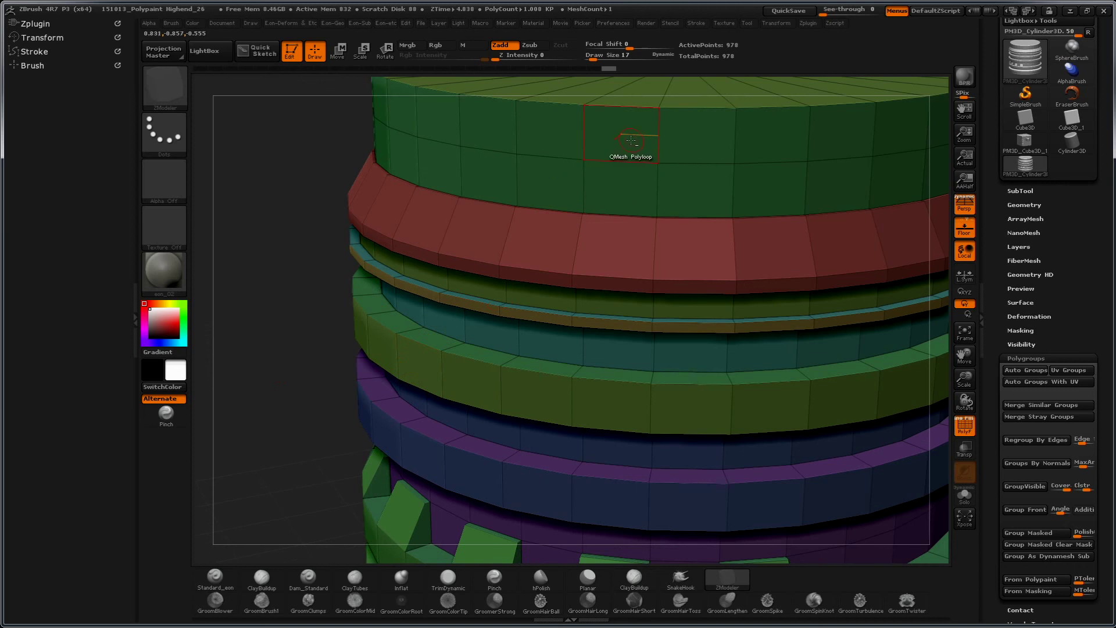
key("space")
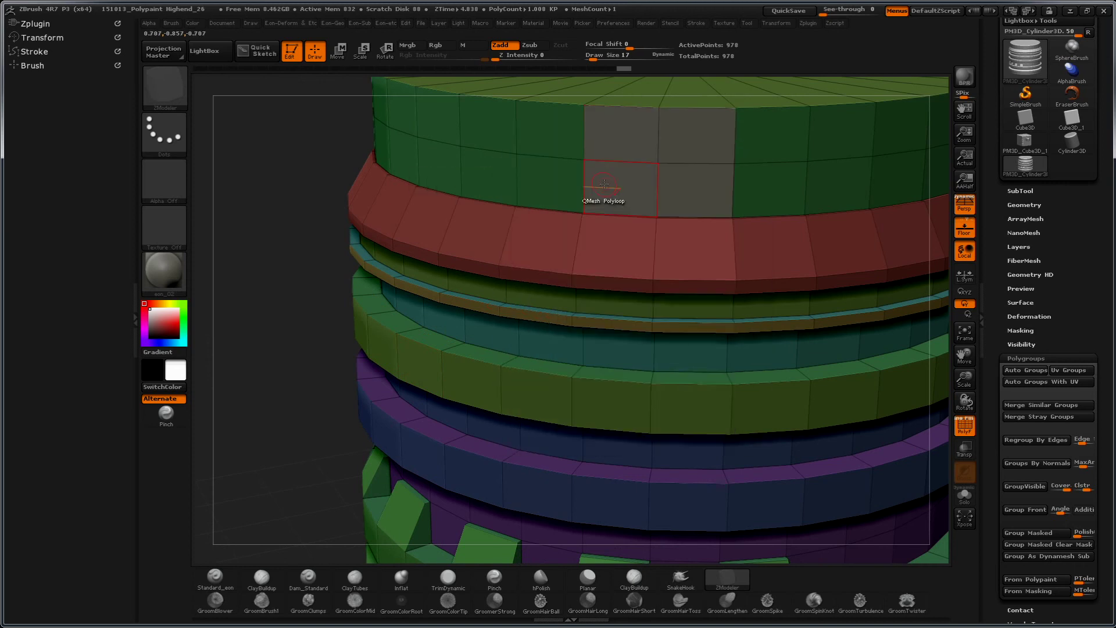
key("ctrl+z")
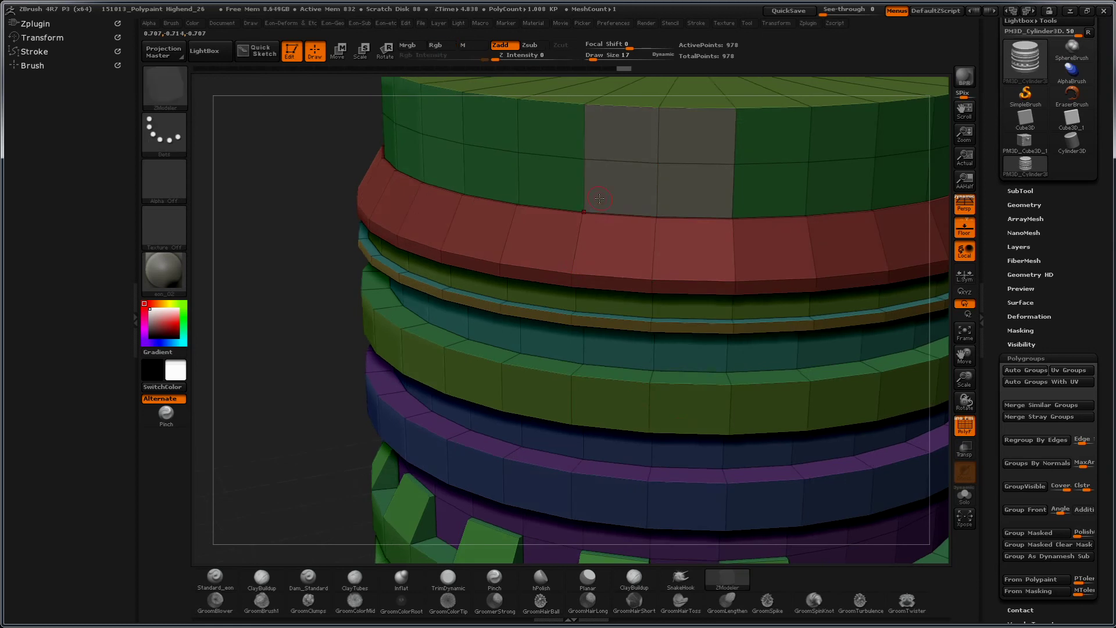
key("space")
left_click(668, 184)
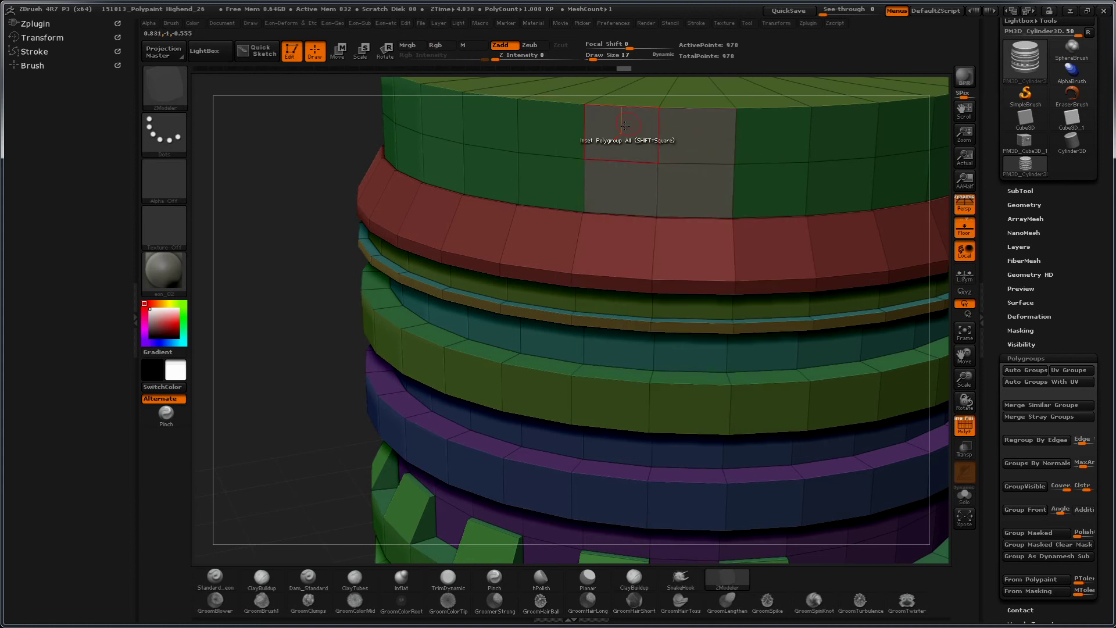
key("ctrl+shift")
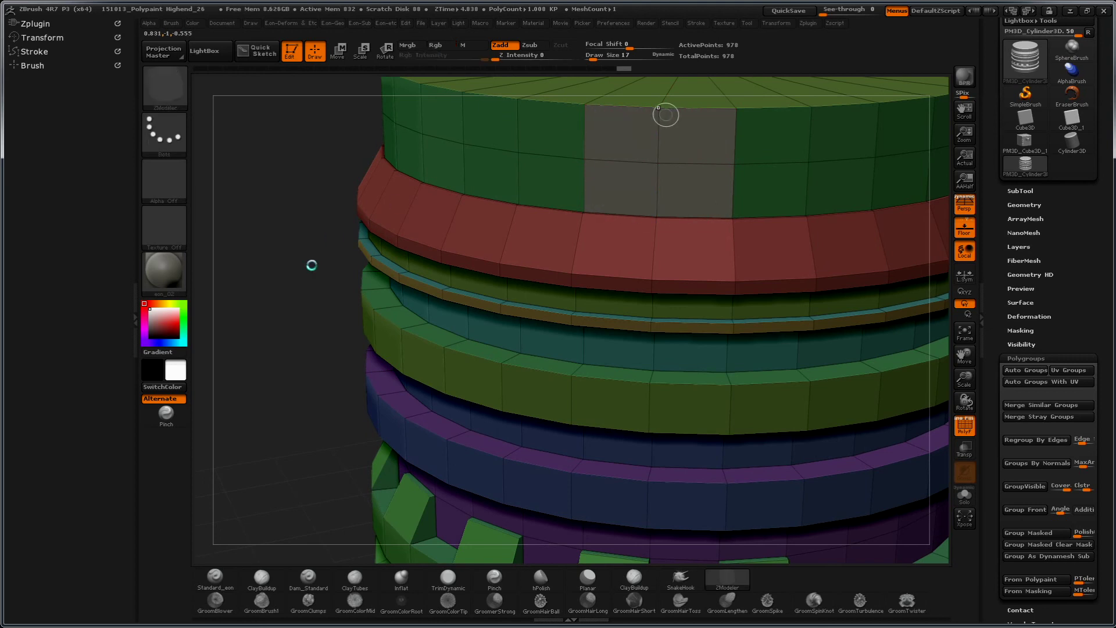
key("f")
left_click_drag(291, 317, 614, 214, "alt")
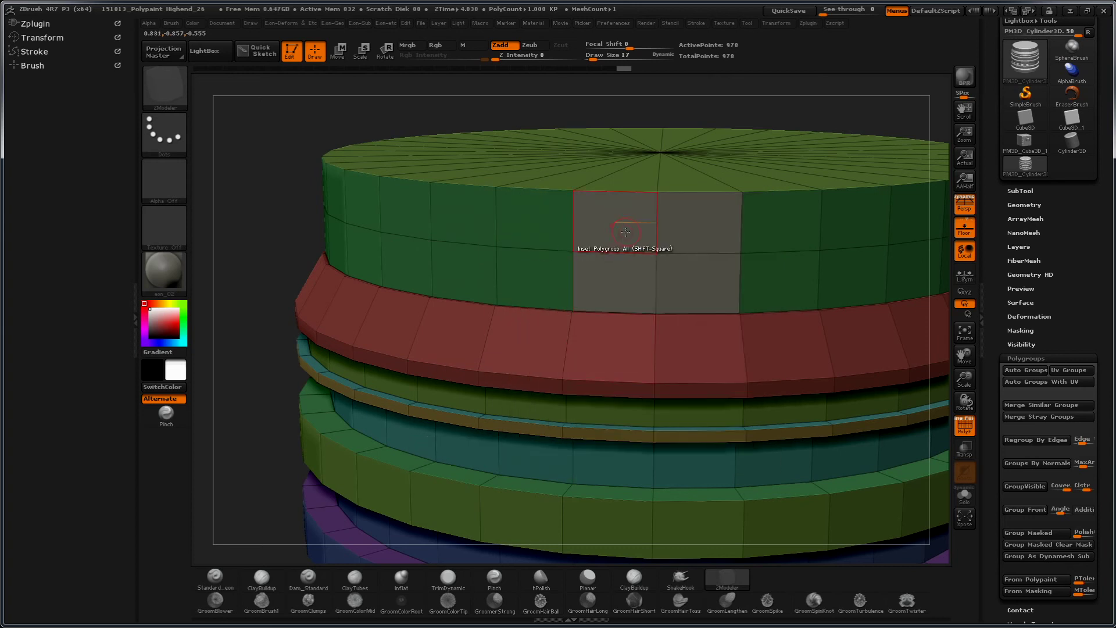
left_click_drag(627, 231, 628, 255)
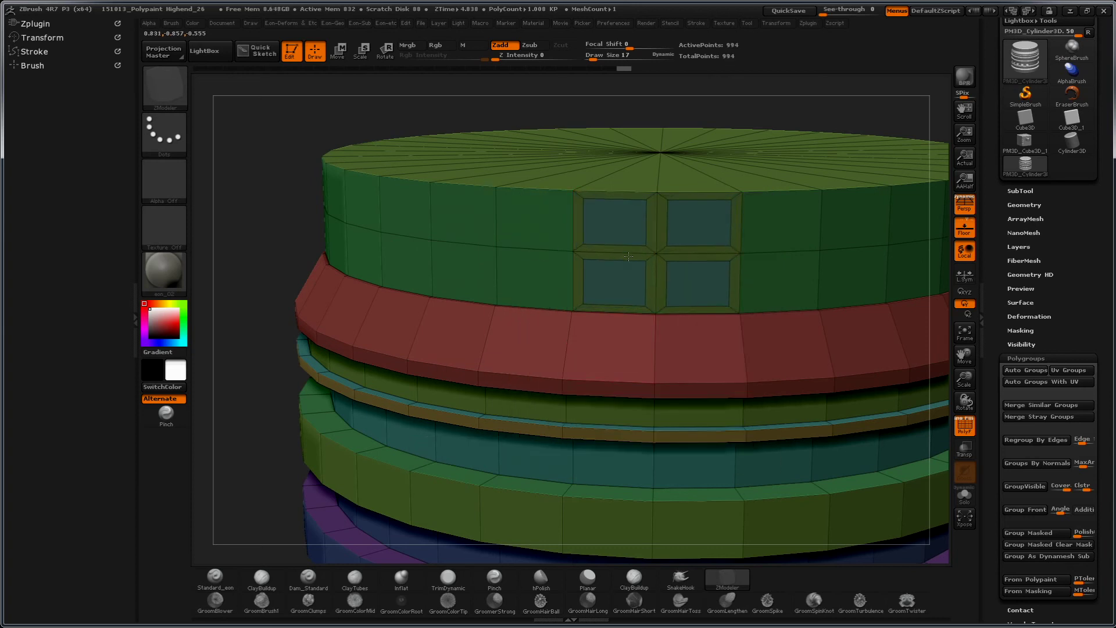
Step: Undo the four-pane inset, try a Polyloop inset, then undo that too
key("f")
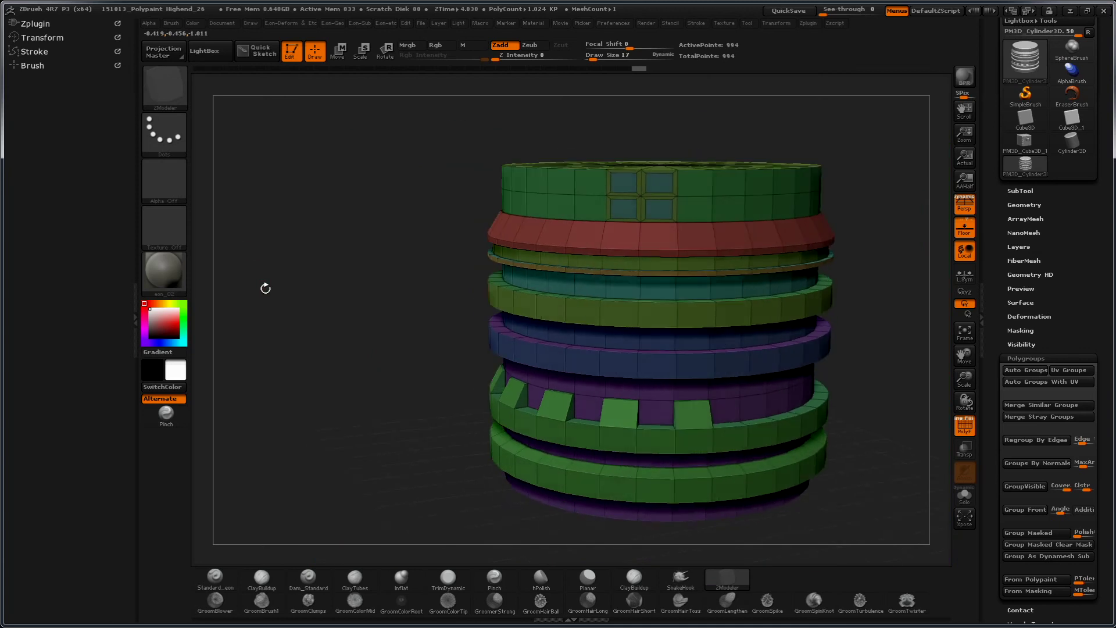
key("ctrl+z")
left_click_drag(317, 337, 344, 379, "alt")
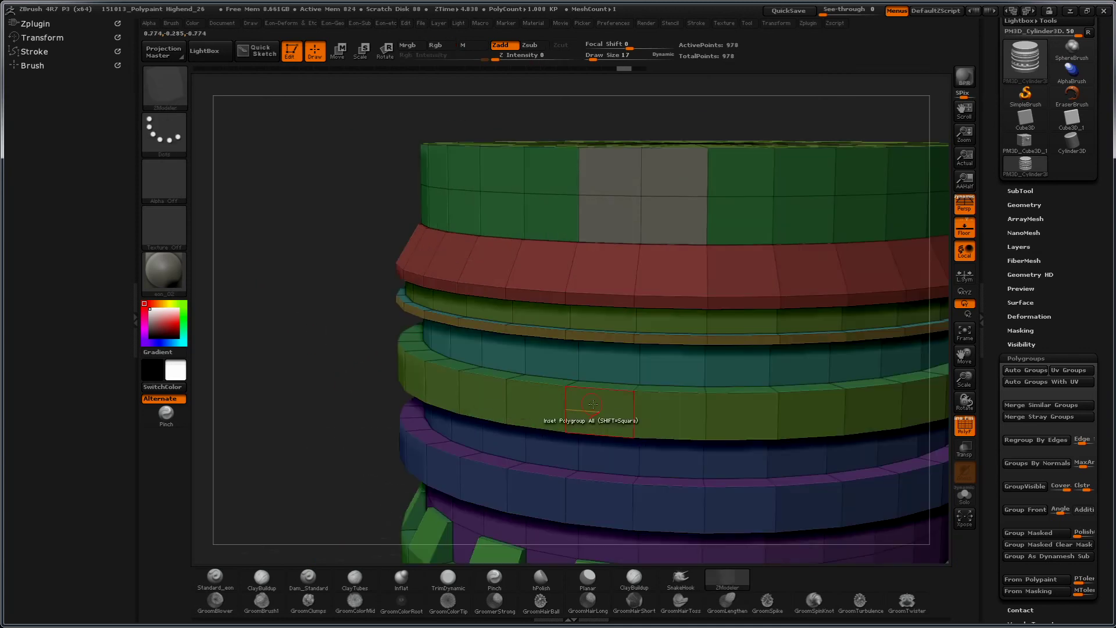
key("space")
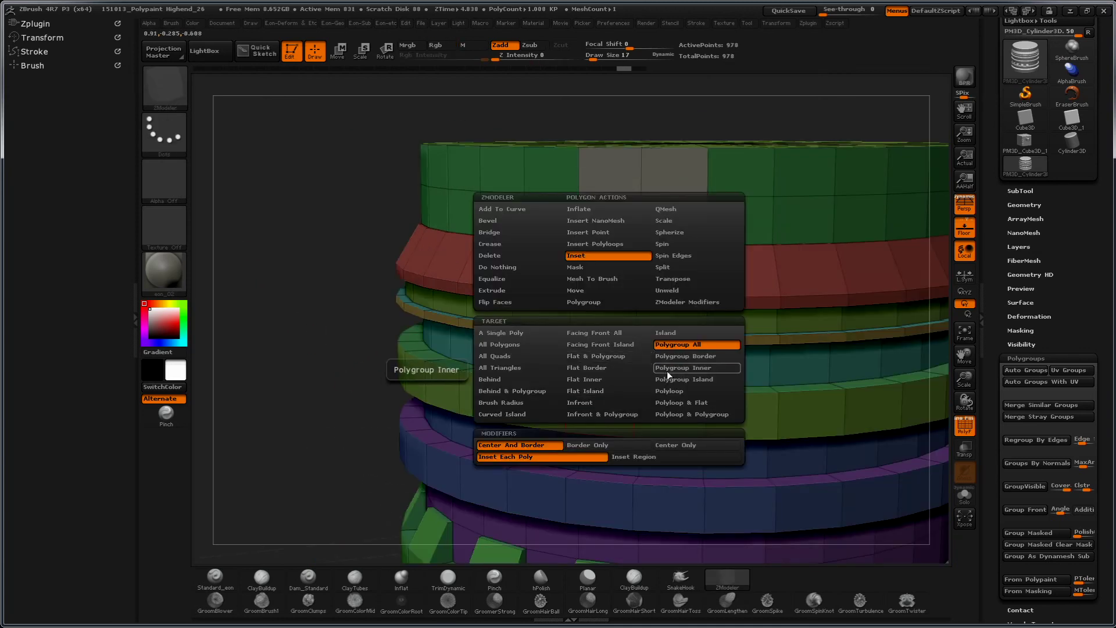
left_click(676, 392)
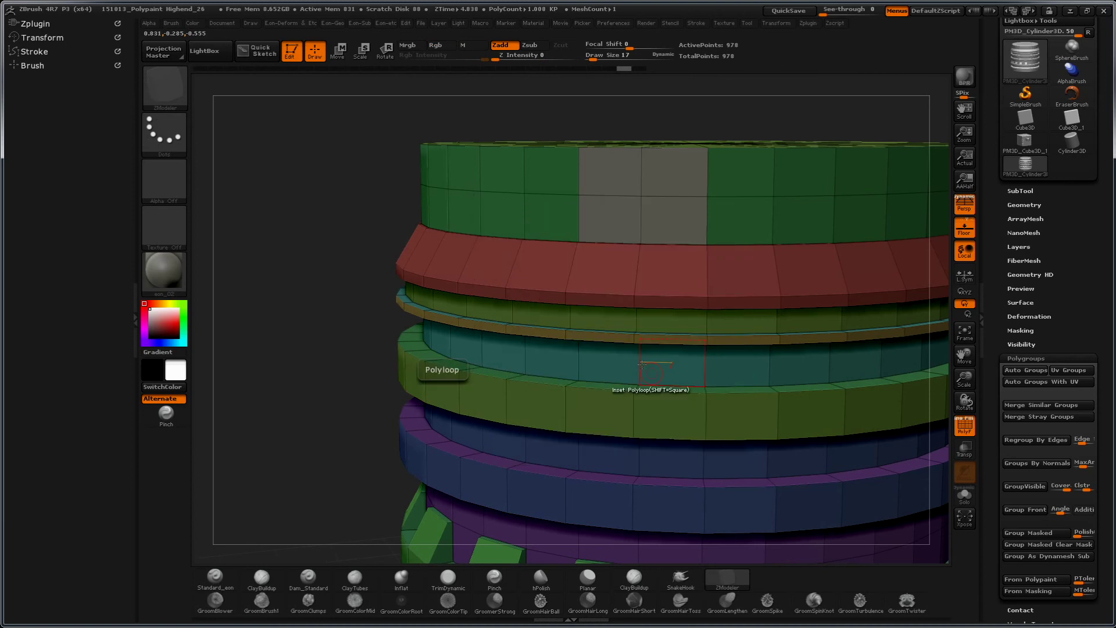
left_click_drag(619, 413, 656, 199)
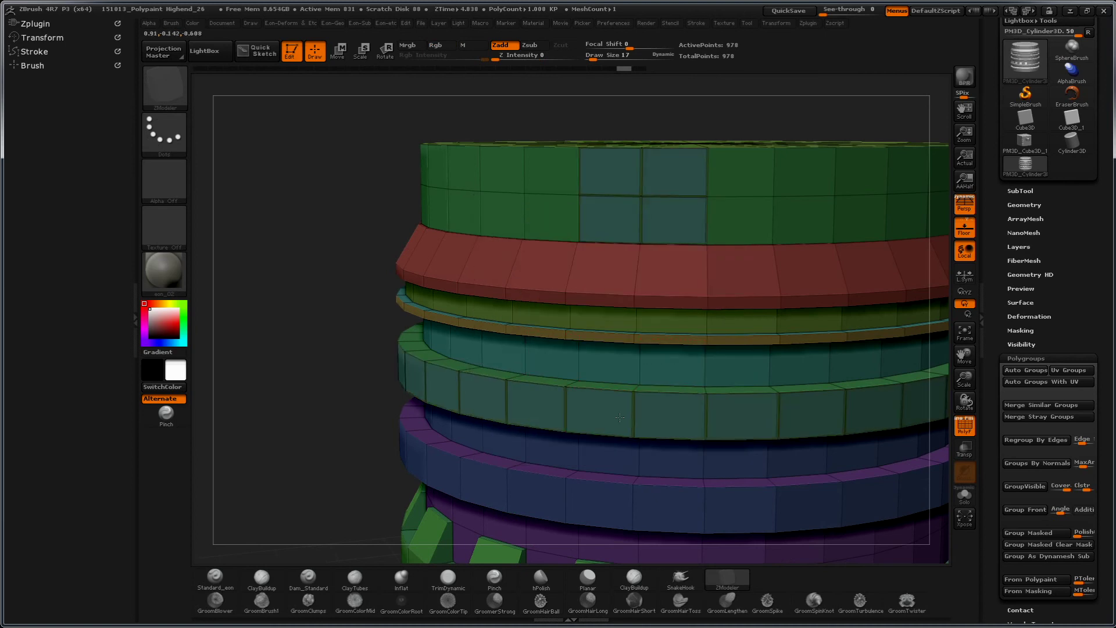
key("ctrl")
key("ctrl+z")
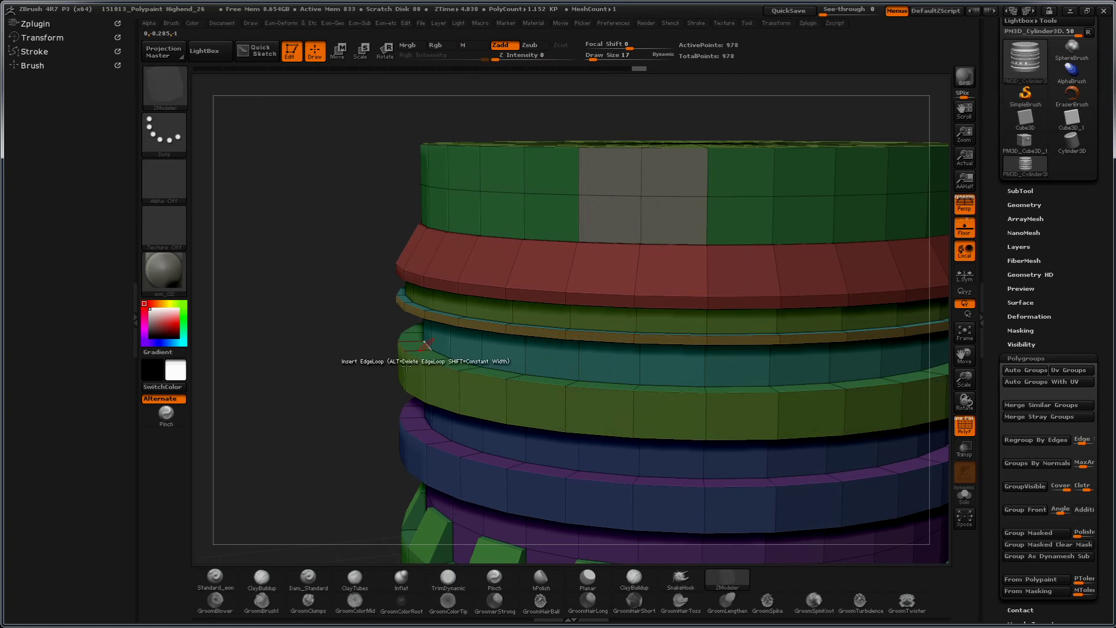
Step: Inset the grey patch as a single framed window with the Polygroup All target
mouse_move(339, 399)
left_mouse_down()
mouse_move(333, 336)
mouse_move(349, 411)
mouse_move(317, 398)
left_mouse_up()
left_click_drag(335, 309, 352, 359, "alt")
left_click_drag(407, 317, 474, 285)
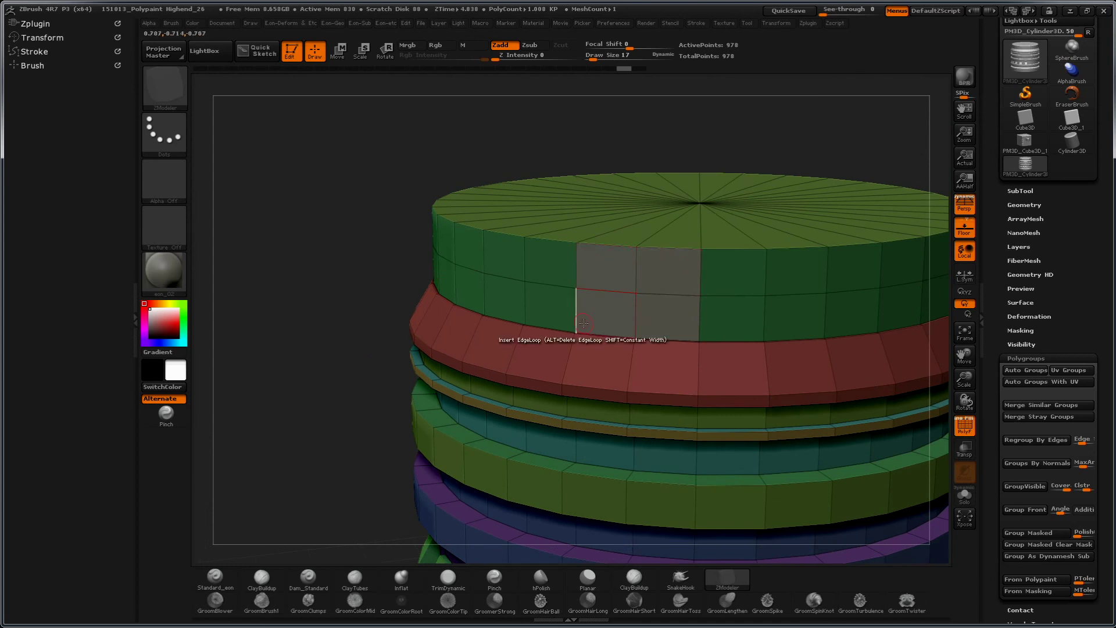
key("space")
left_click(638, 457)
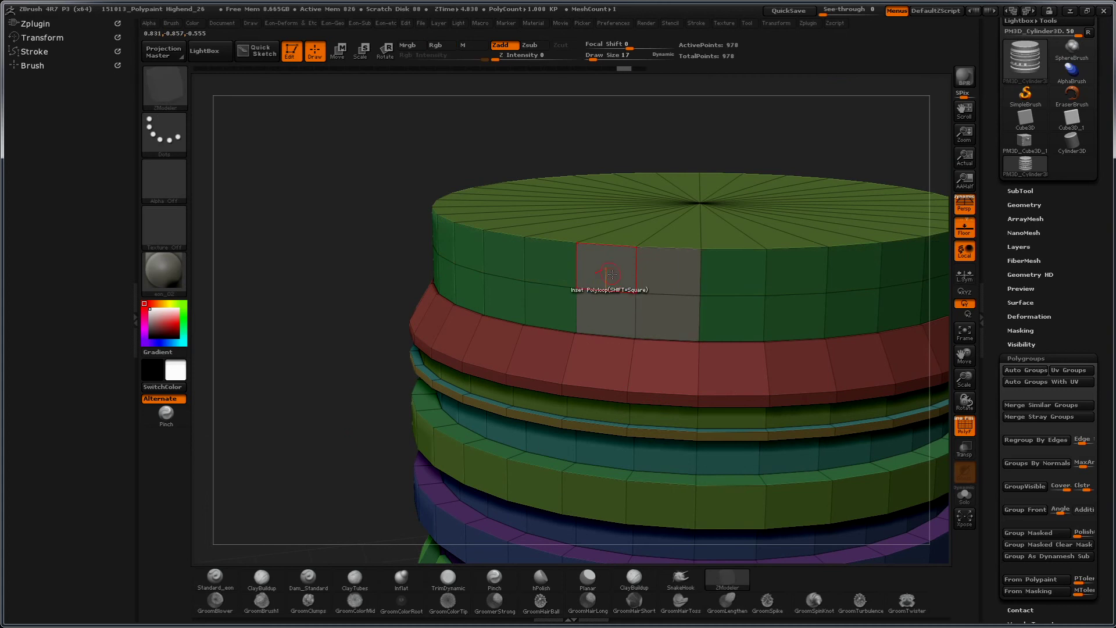
key("space")
left_click(679, 343)
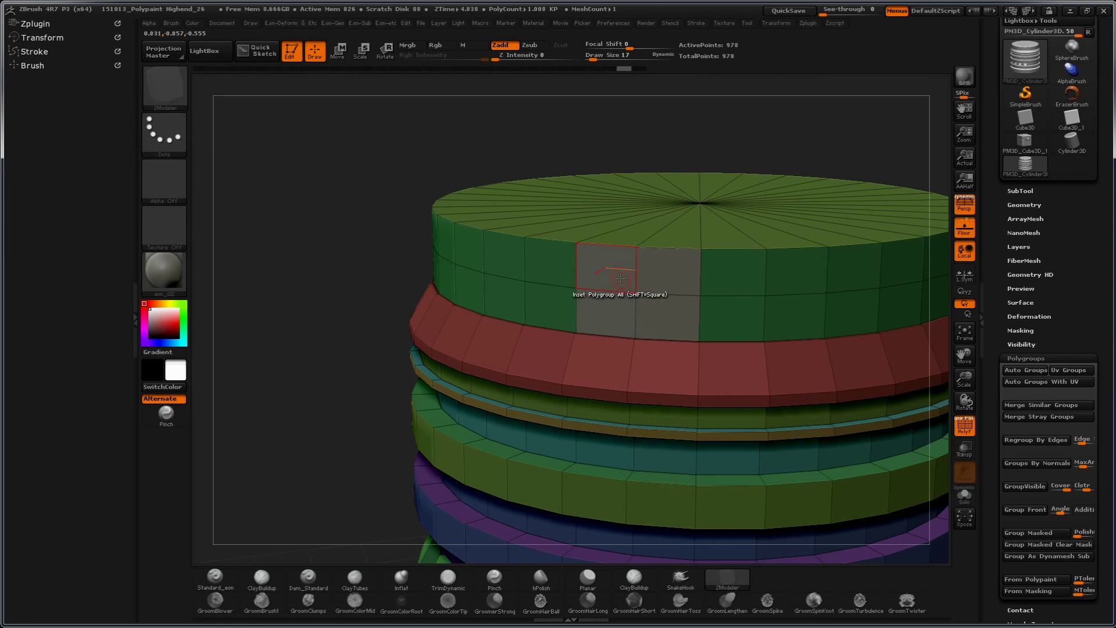
left_click_drag(622, 276, 623, 282)
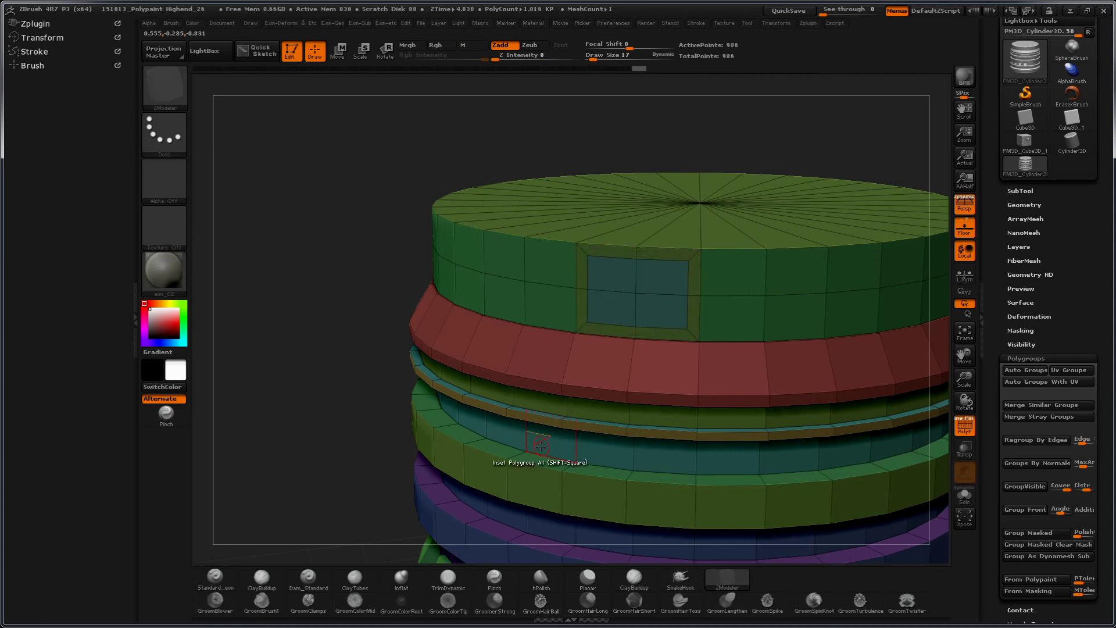
Step: Push the square panel inward with QMesh Polygroup All to recess it into the top band
left_click_drag(294, 377, 274, 304)
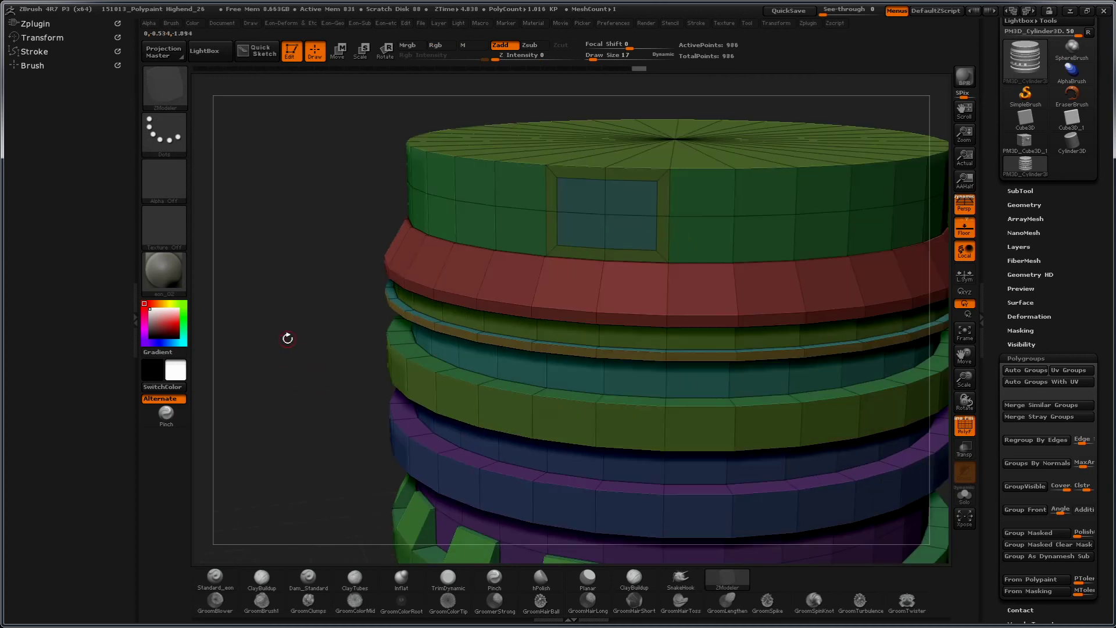
key("space")
left_click(650, 196)
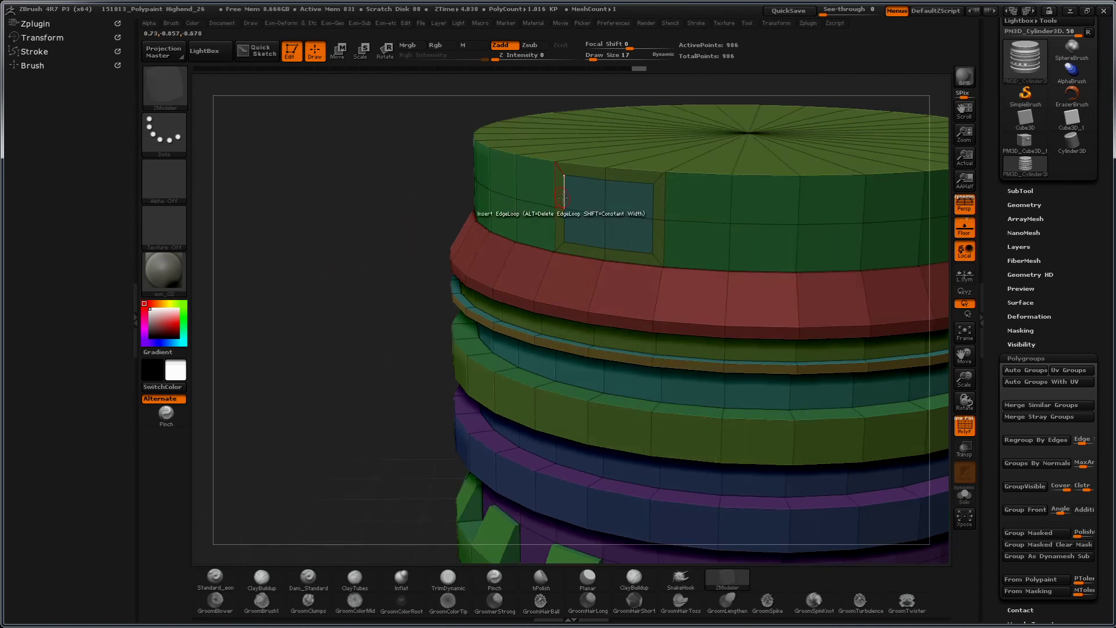
left_click_drag(583, 199, 588, 199)
key("space")
left_click(650, 336)
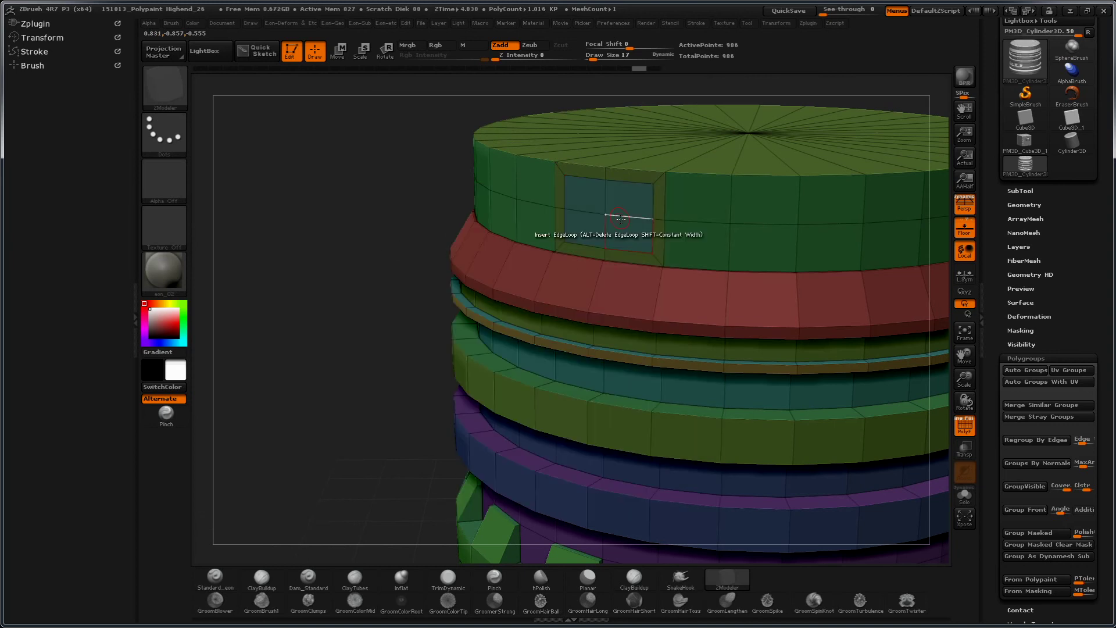
left_click_drag(589, 193, 590, 195)
mouse_move(419, 250)
left_mouse_down()
mouse_move(351, 306)
mouse_move(356, 362)
left_mouse_up()
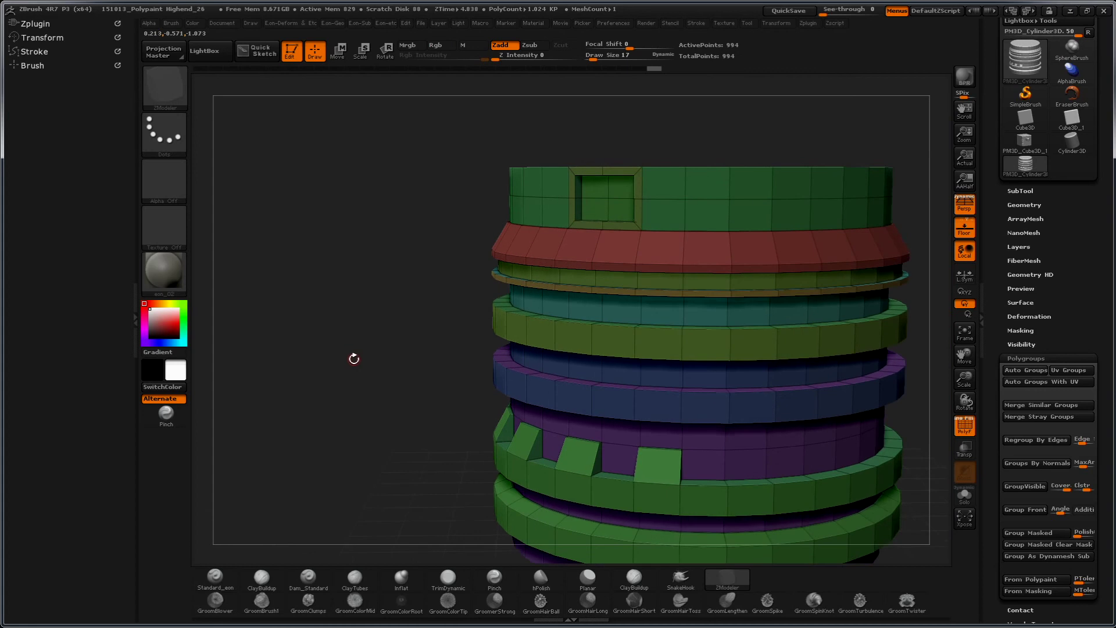
Step: Undo the recess, grow the grey polygroup to four faces, and inset panels along the band
key("ctrl")
key("ctrl+z")
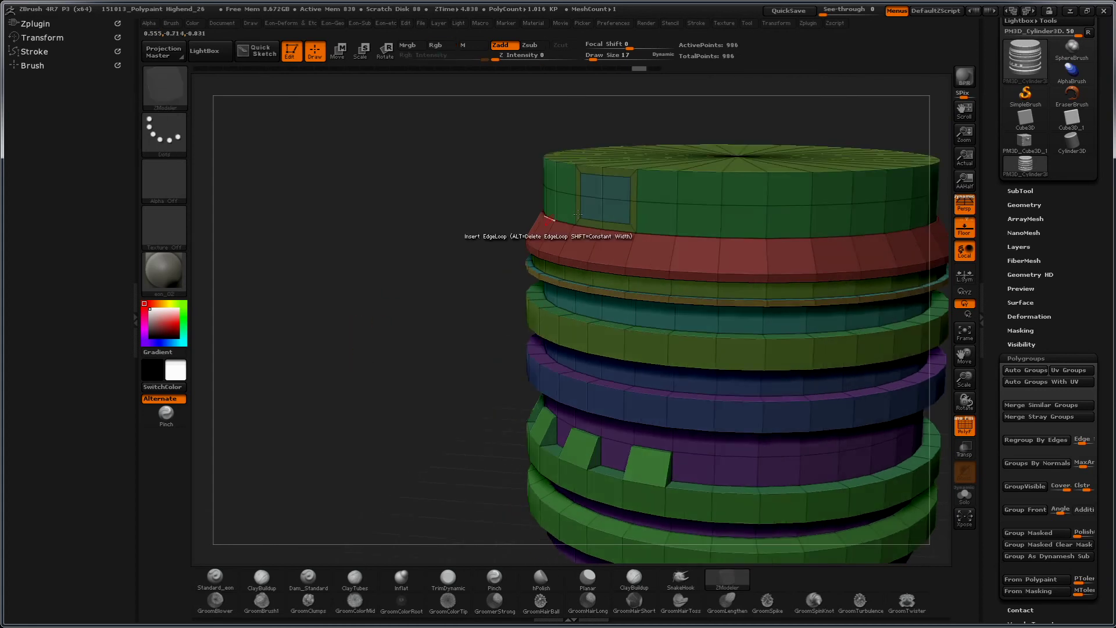
left_click_drag(735, 191, 712, 218)
key("space")
left_click(689, 236)
left_click(705, 190)
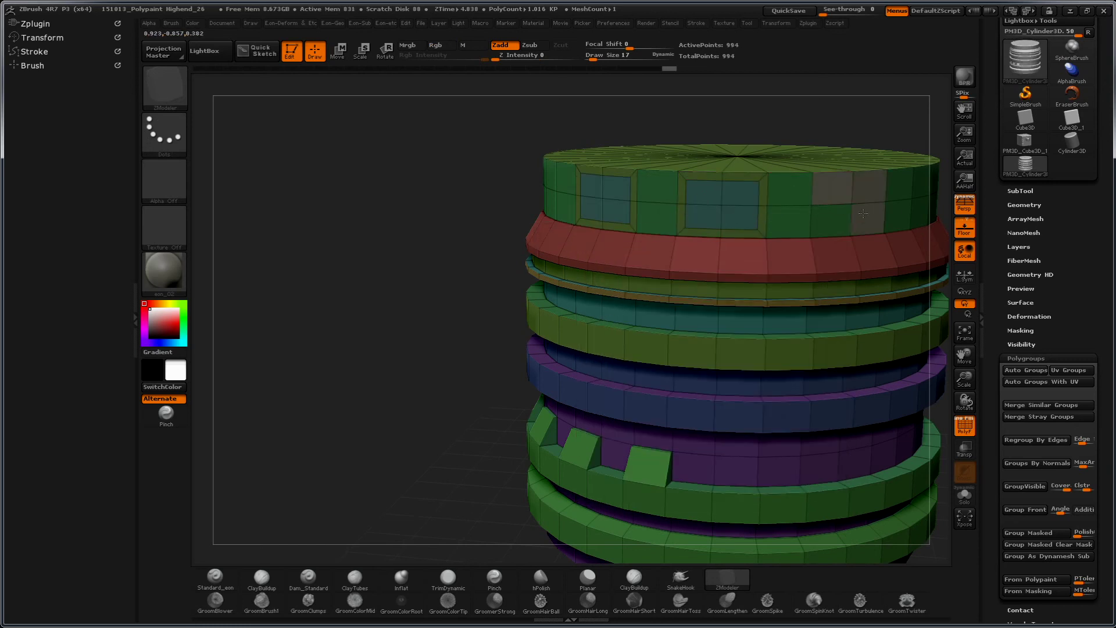
left_click(836, 189)
Step: Inset another panel, then push all the window panels inward with QMesh
mouse_move(349, 248)
left_mouse_down()
mouse_move(307, 247)
mouse_move(690, 110)
left_mouse_up()
left_click(817, 221)
left_click_drag(366, 309, 407, 197)
left_click_drag(506, 122, 487, 204)
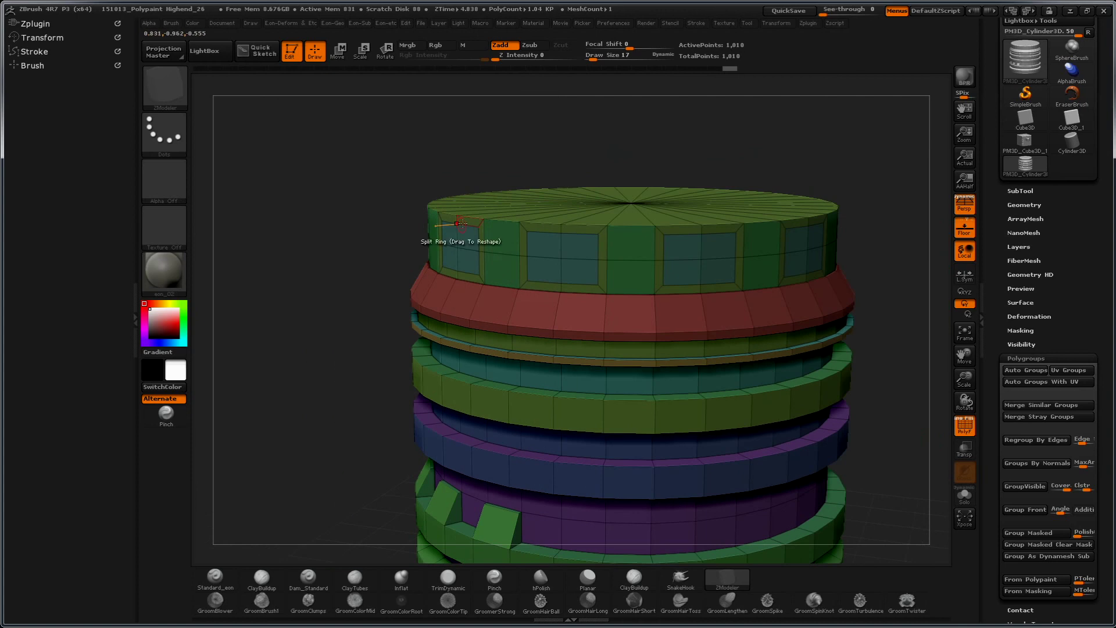
key("space")
left_click(540, 210)
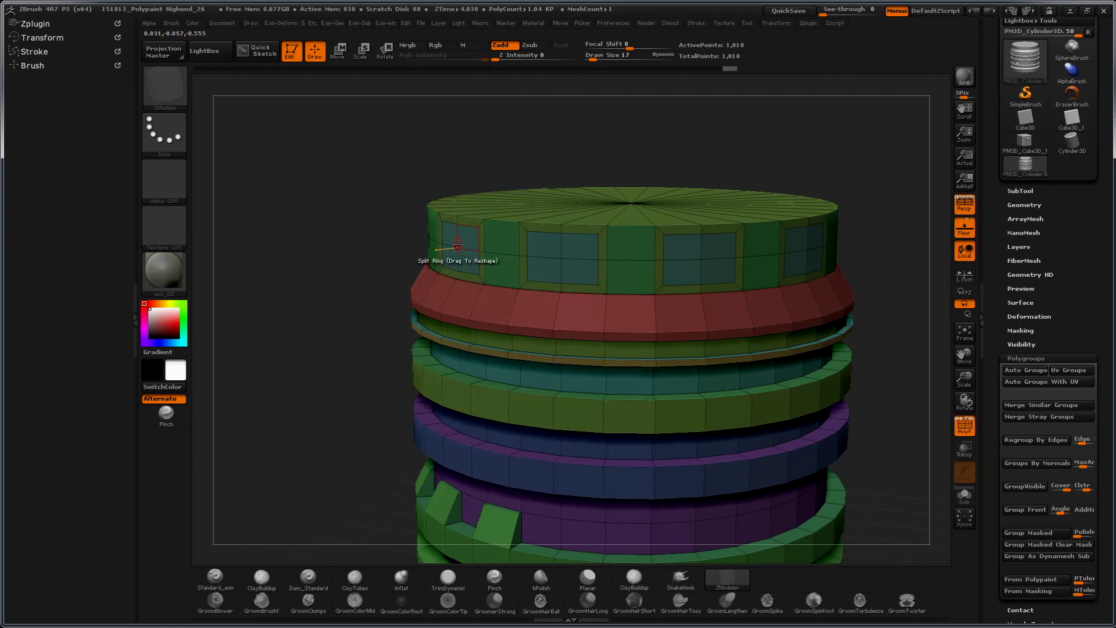
left_click_drag(468, 241, 481, 233)
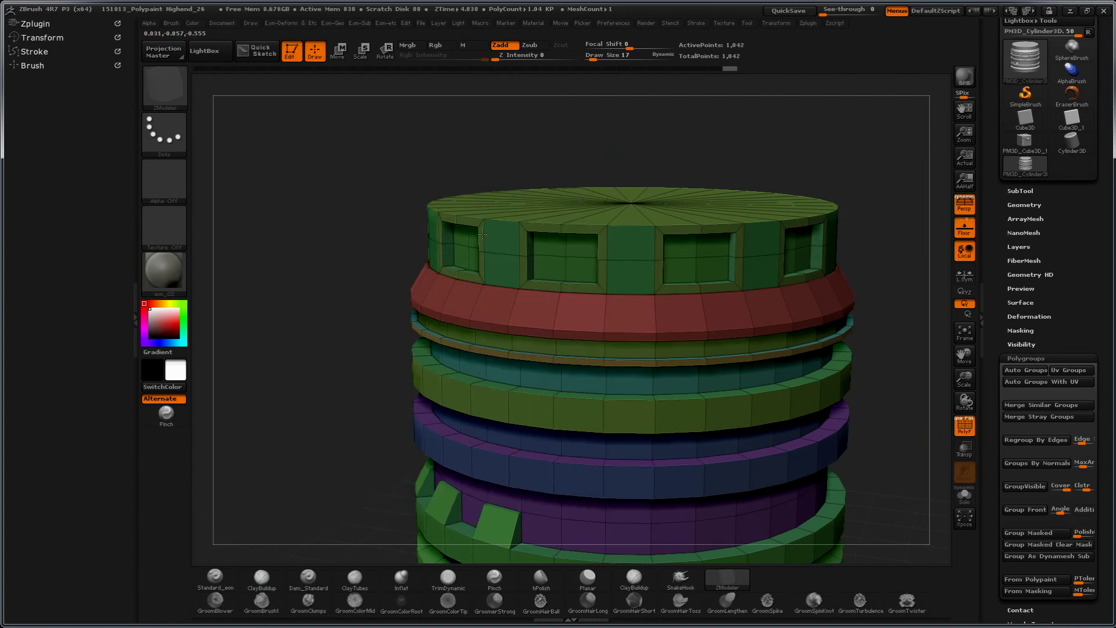
Step: Frame and rotate the model to inspect the recessed windows, toggling PolyFrame
key("f")
key("shift+f")
mouse_move(326, 407)
left_mouse_down()
mouse_move(398, 452)
mouse_move(861, 324)
left_mouse_up()
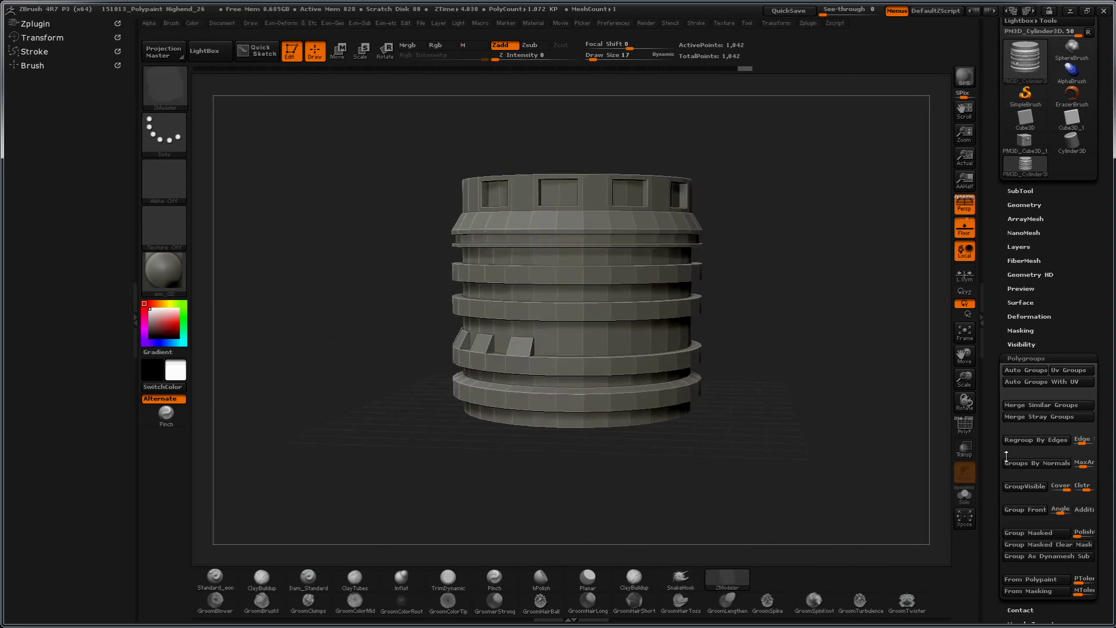
left_click(965, 427)
mouse_move(873, 349)
left_mouse_down()
mouse_move(770, 368)
mouse_move(838, 364)
left_mouse_up()
Step: Crease all polygroup borders with Tool > Geometry > Crease PG and hide PolyFrame
left_click(1024, 206)
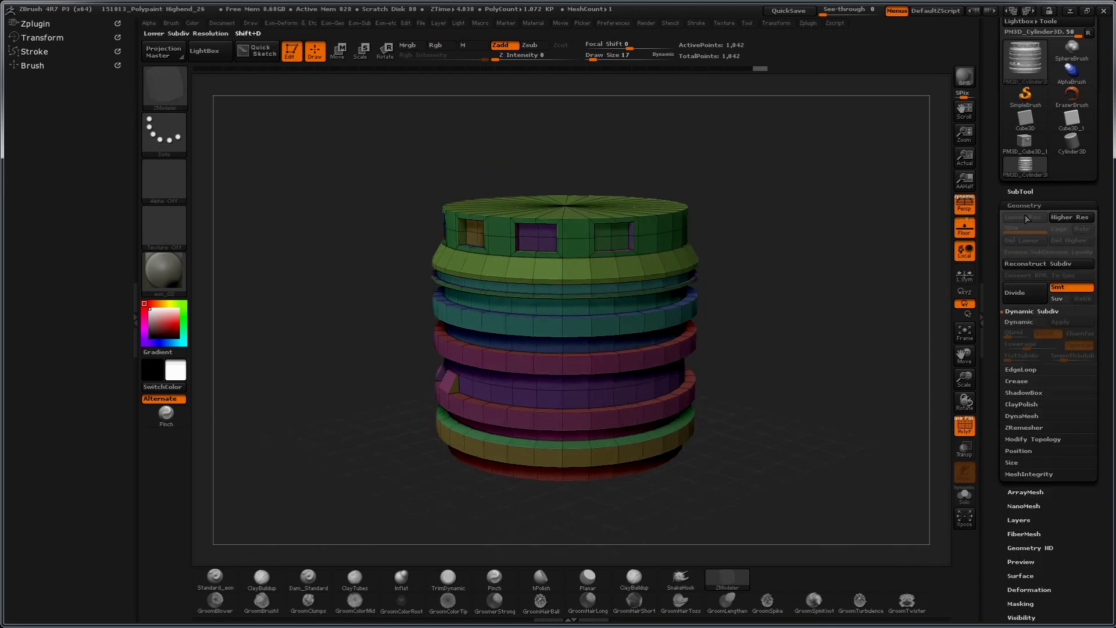
left_click(1022, 382)
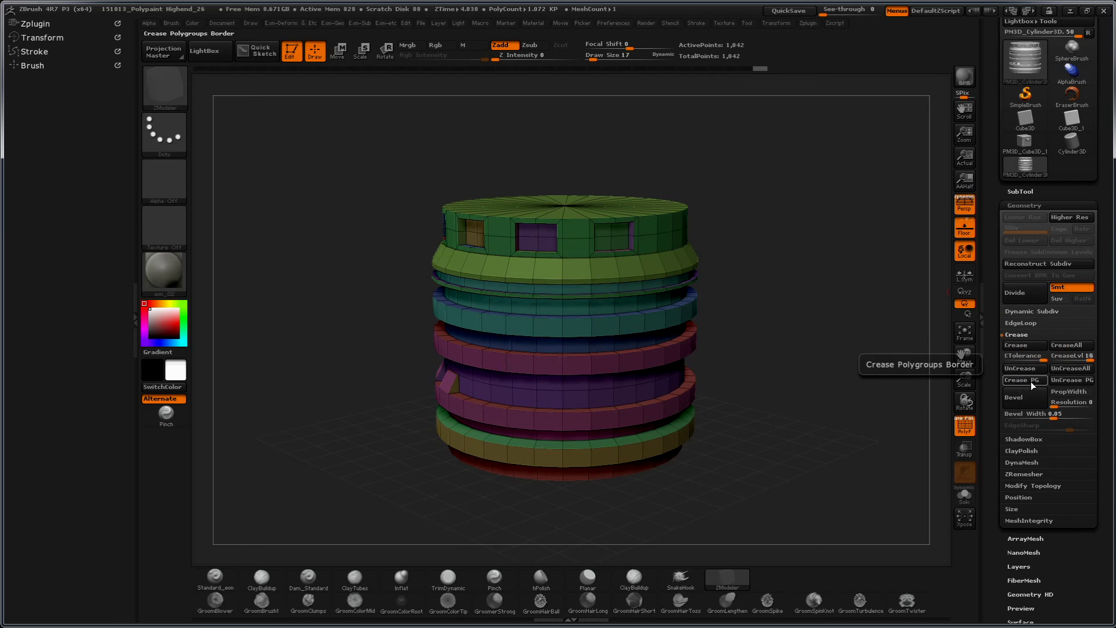
left_click(1033, 382)
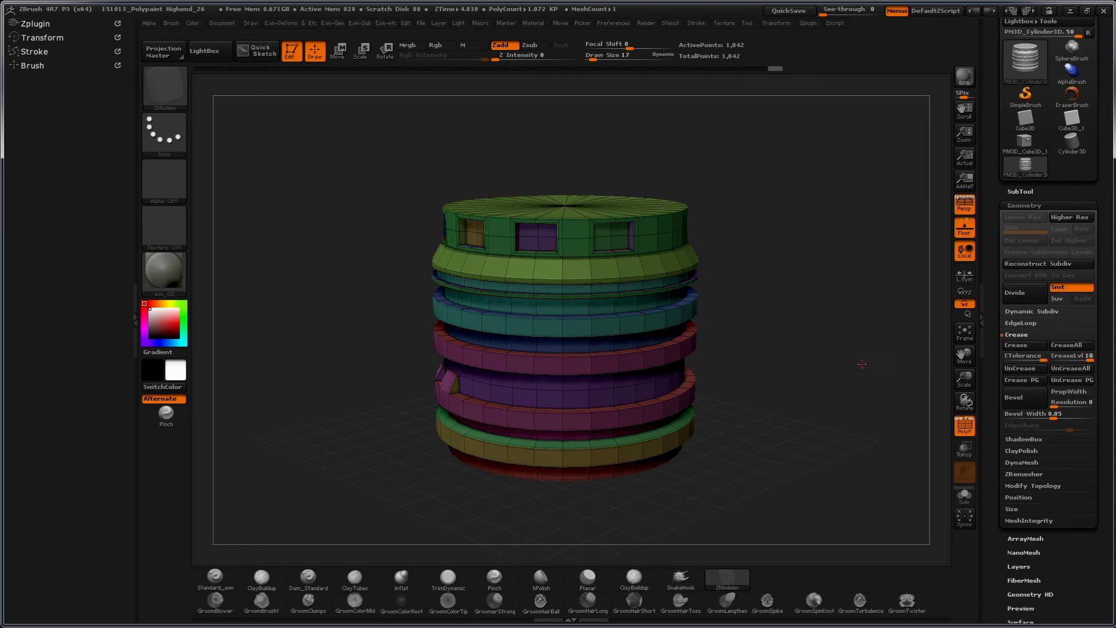
mouse_move(865, 360)
left_mouse_down("alt")
mouse_move(868, 389)
mouse_move(882, 310)
left_mouse_up("alt")
key("shift+f")
key("b")
key("z")
key("m")
Step: Divide the mesh twice, inspect the smoothed result, then step back down to SDiv 1
left_click(1020, 296)
key("ctrl+d")
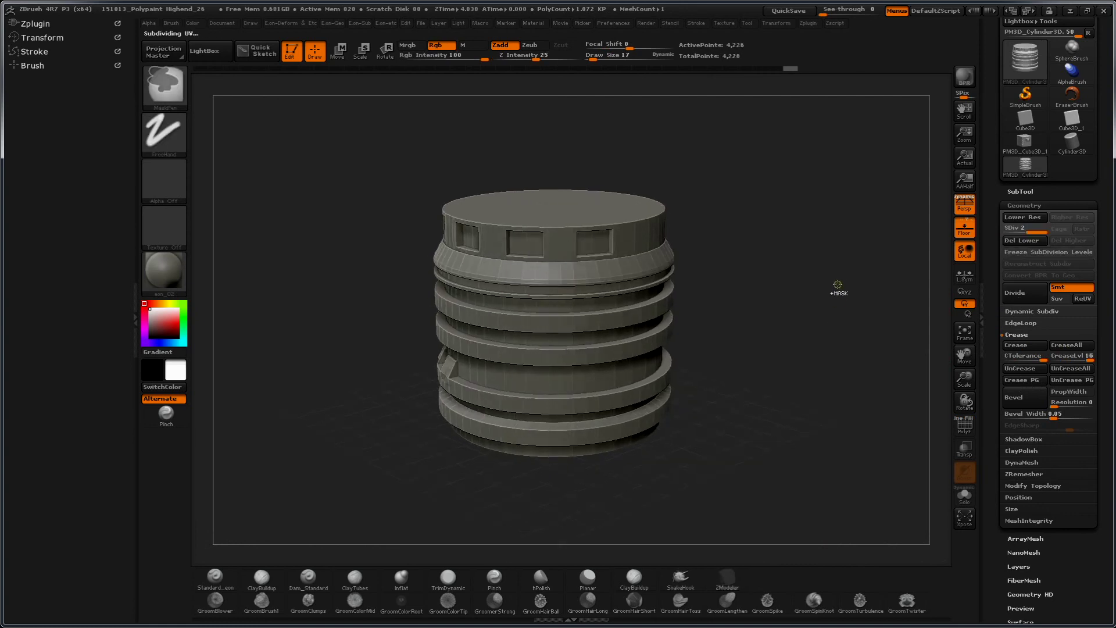
mouse_move(804, 347)
left_mouse_down()
mouse_move(763, 380)
mouse_move(477, 401)
left_mouse_up()
left_click_drag(756, 372, 823, 306)
left_click_drag(805, 367, 778, 373)
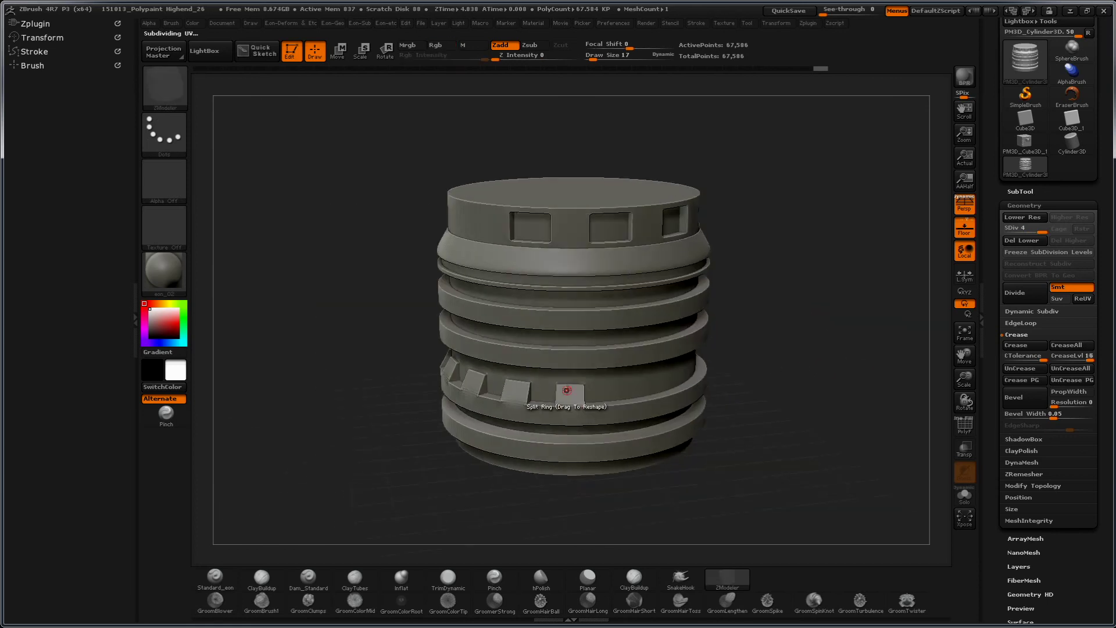
key("shift+d")
key("shift+d")
left_click_drag(676, 507, 720, 473)
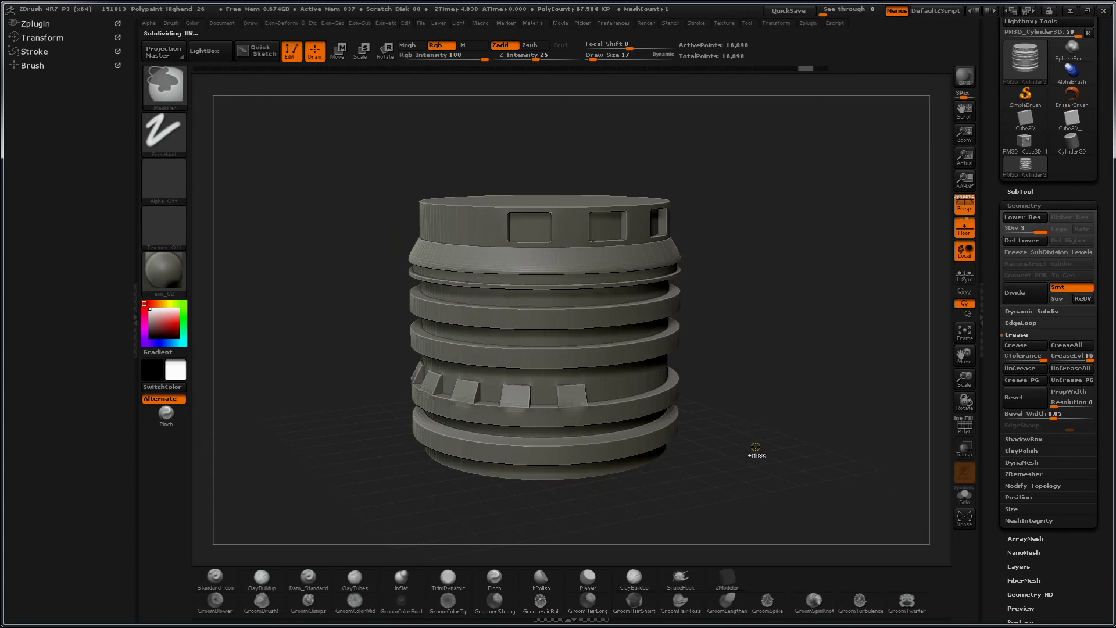
key("shift+d")
Step: Target A Single Poly and give alternating lower-band polygons their own polygroups
key("shift+f")
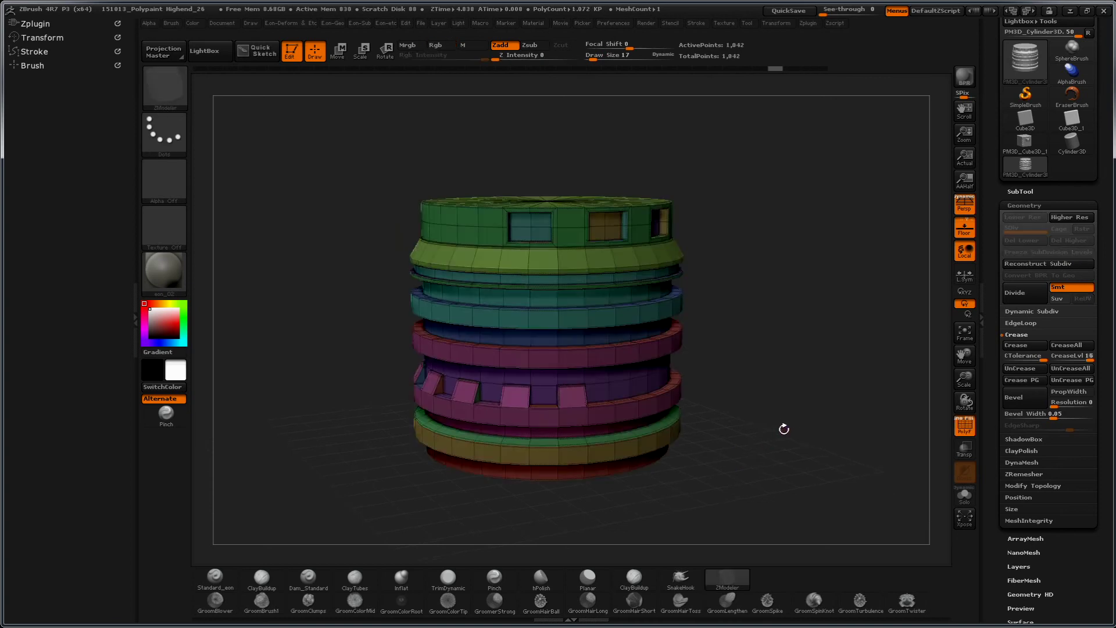
right_click_drag(887, 389, 589, 374, "ctrl")
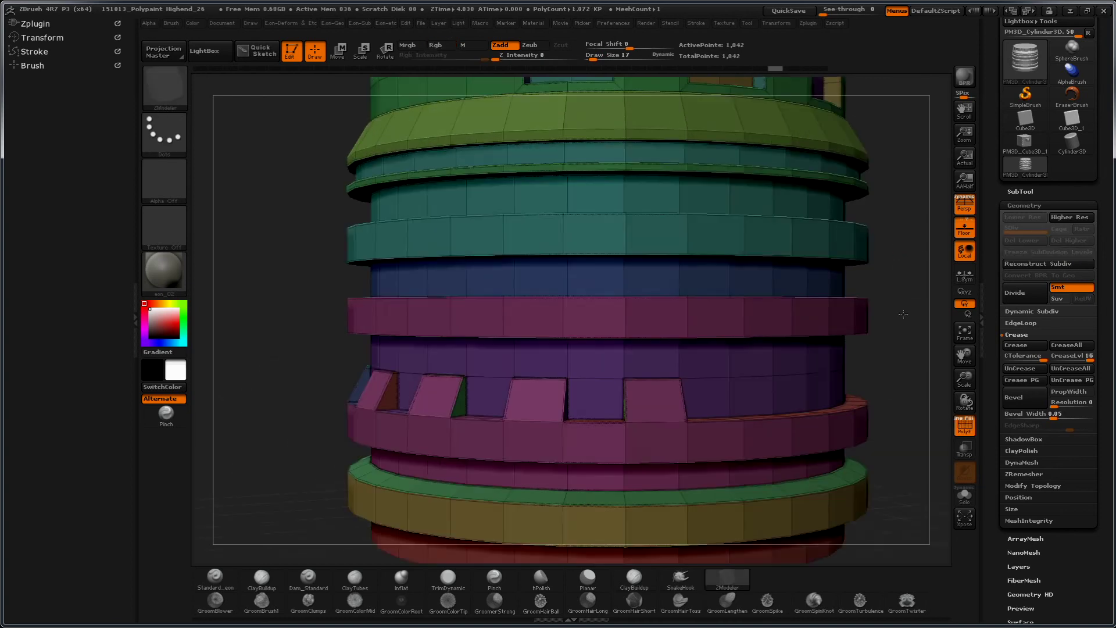
key("b")
key("z")
key("m")
key("space")
left_click(555, 334)
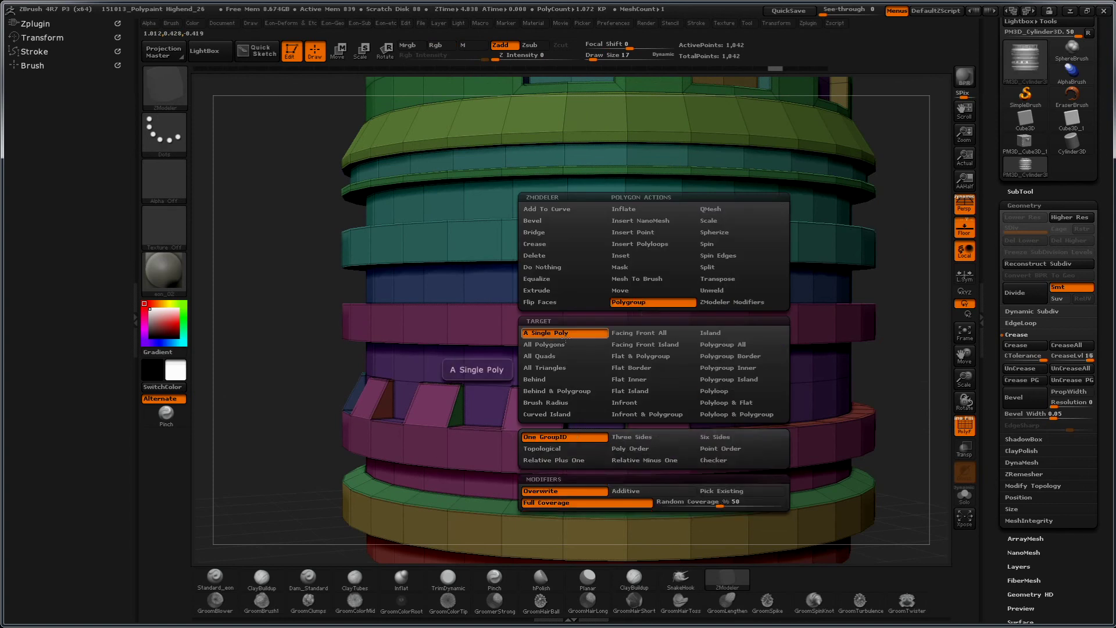
left_click(659, 452)
left_click(533, 452)
left_click(420, 439)
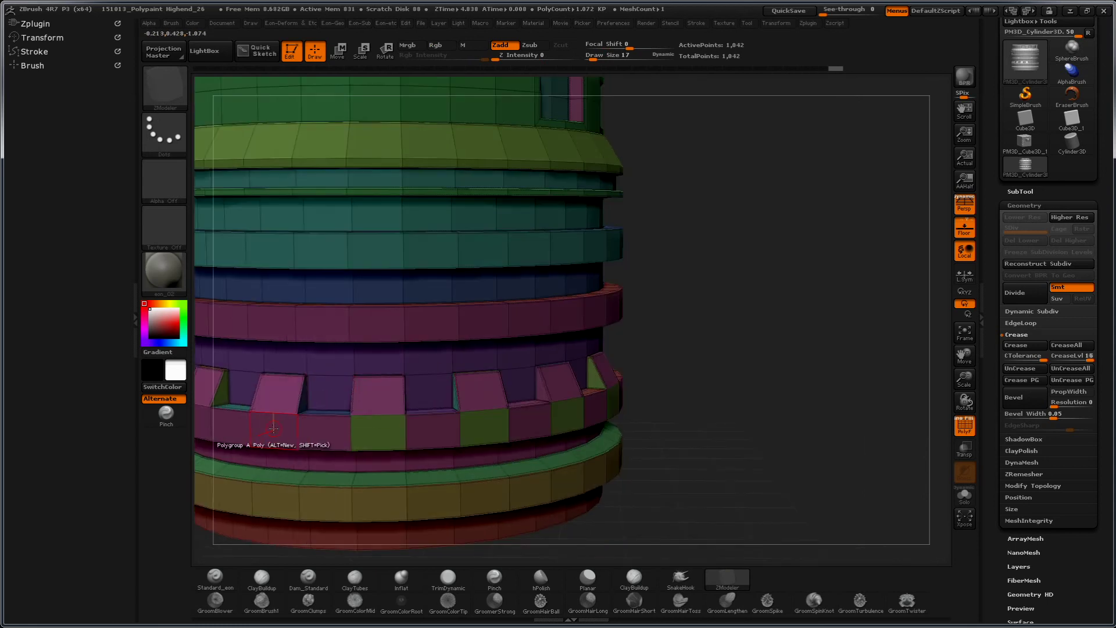
key("space")
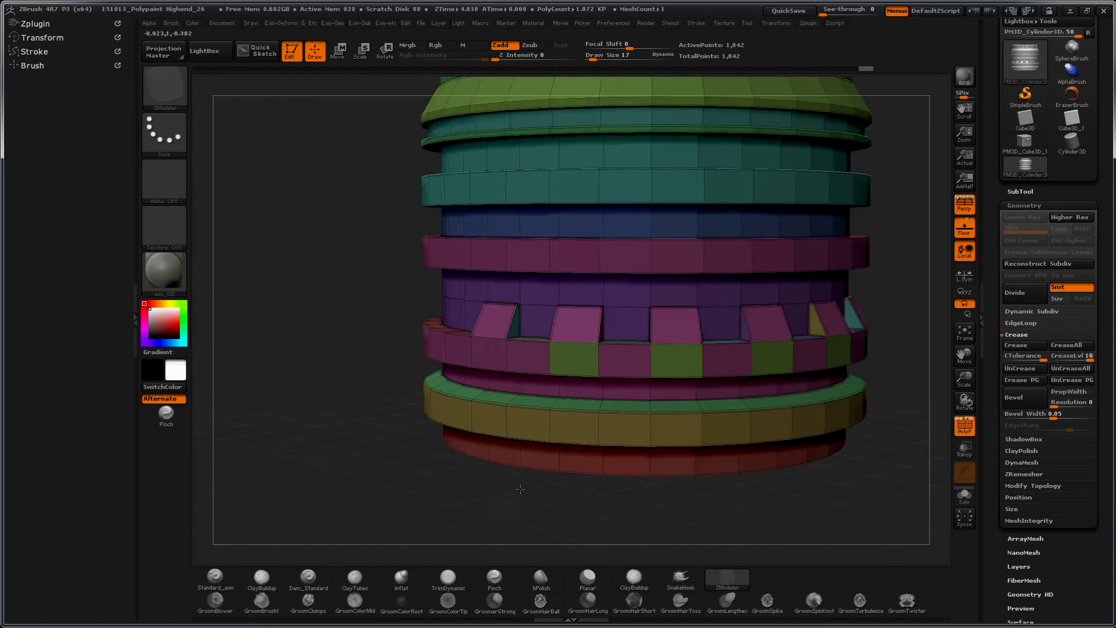
Step: Clear all creases with UnCreaseAll and re-crease every polygroup border with Crease PG
left_click_drag(669, 462, 498, 356)
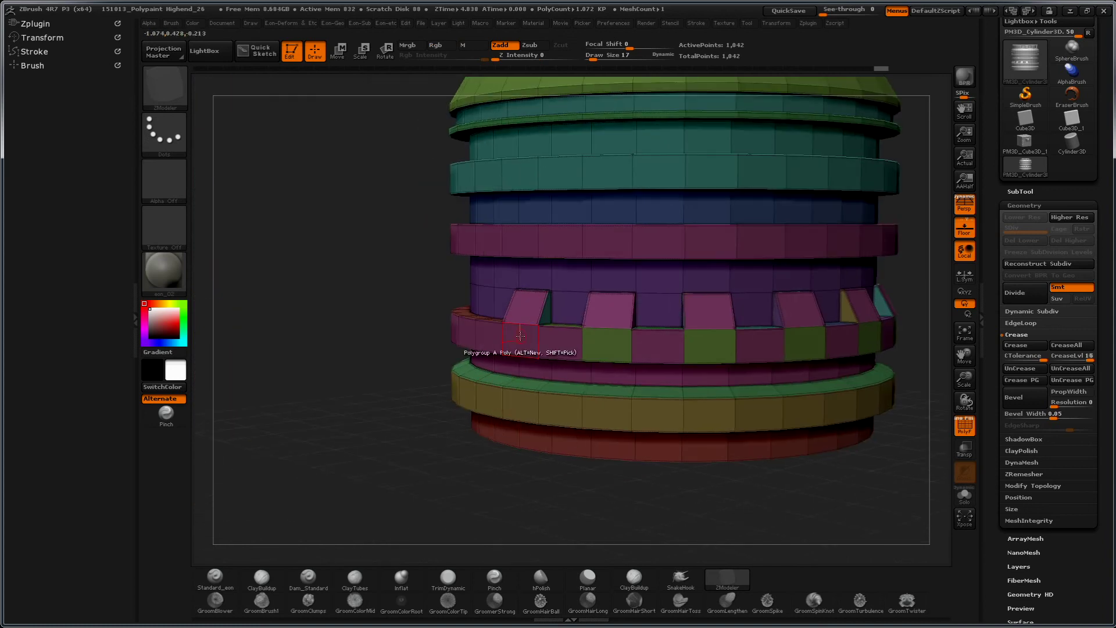
mouse_move(486, 406)
left_mouse_down()
mouse_move(452, 505)
mouse_move(890, 488)
left_mouse_up()
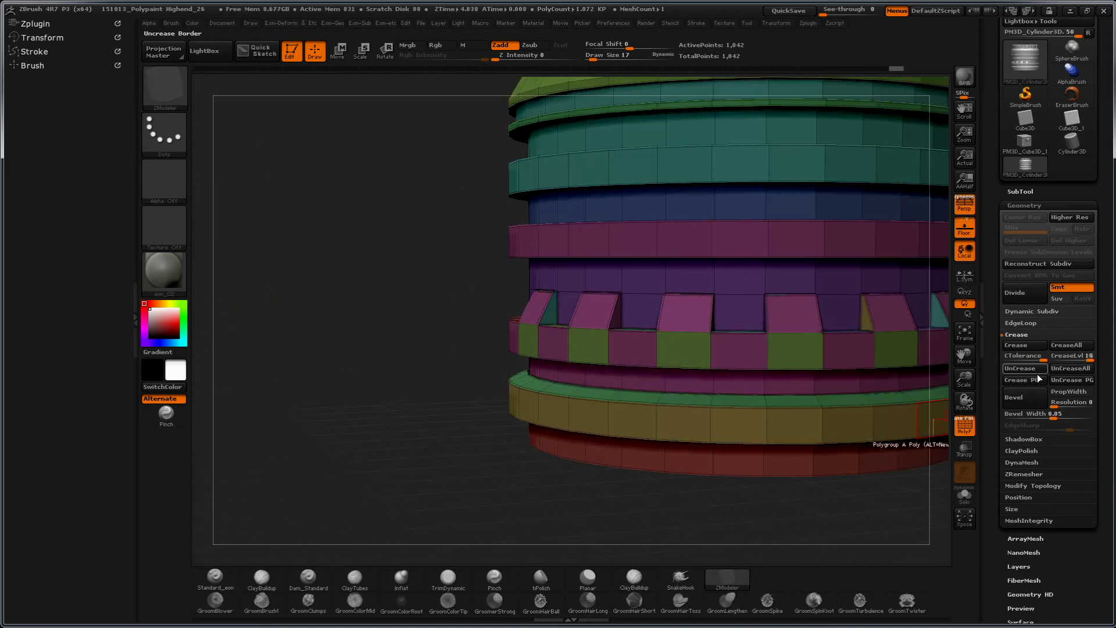
left_click(1065, 370)
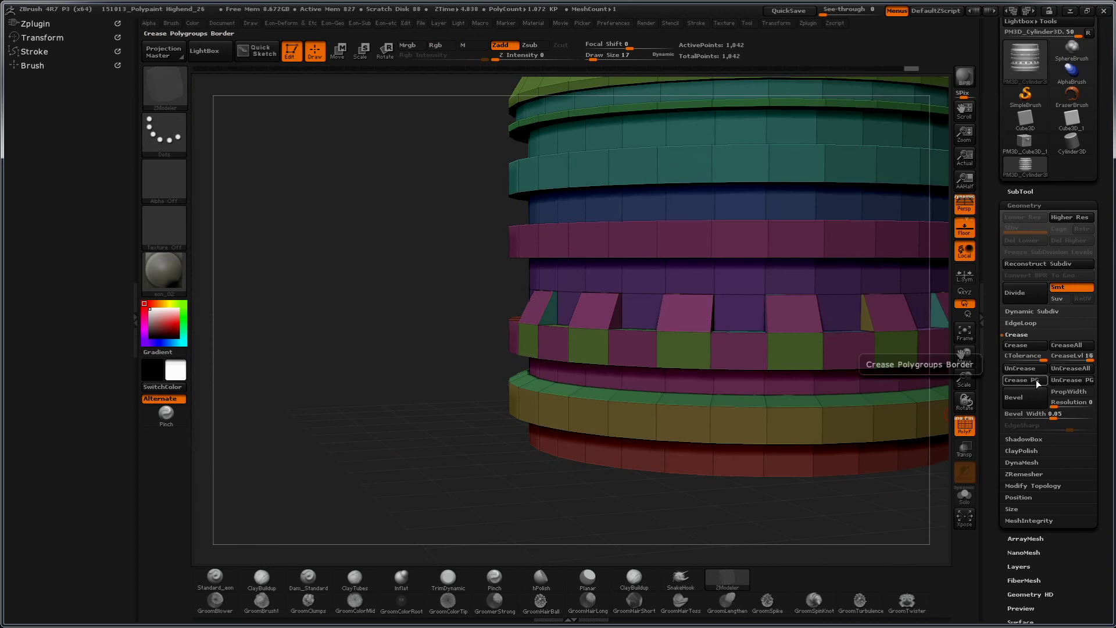
left_click(1035, 381)
key("f")
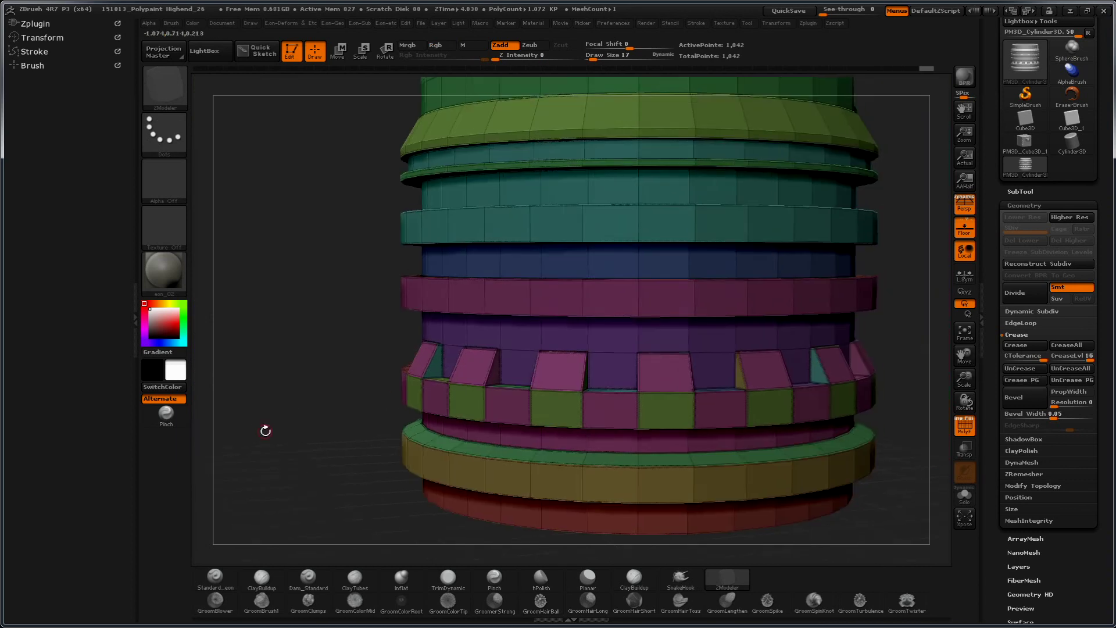
key("shift+f")
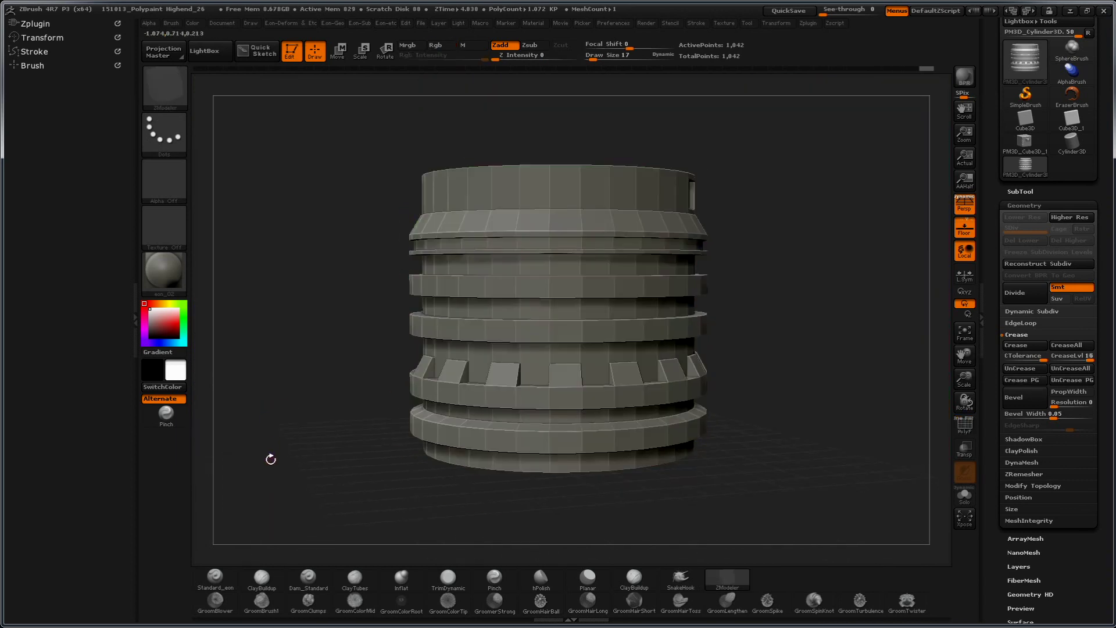
key("ctrl+d")
key("ctrl+d")
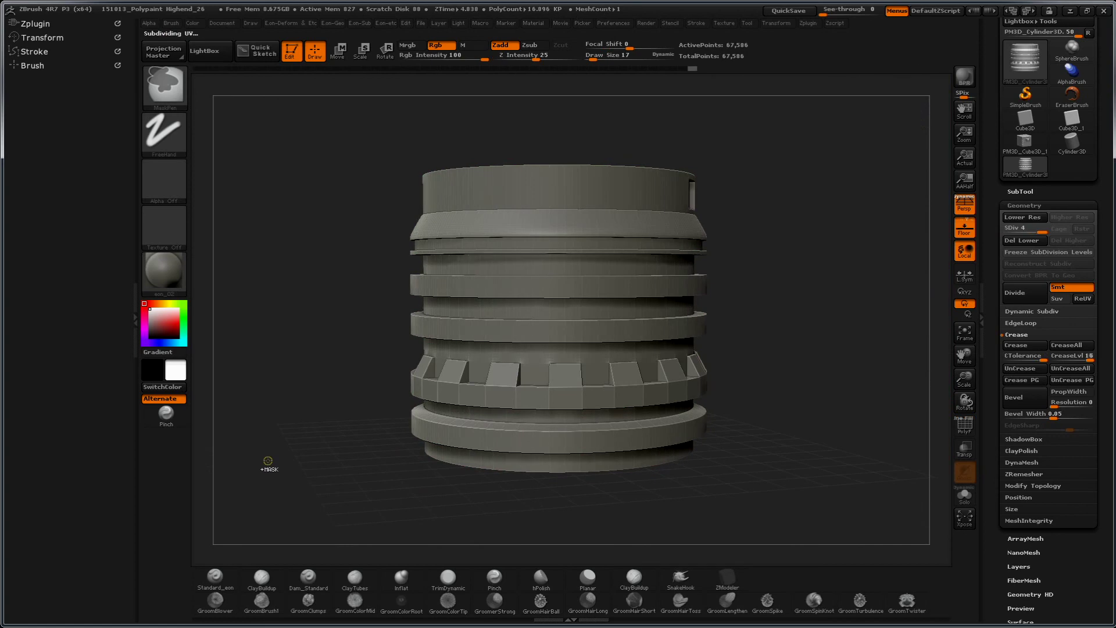
mouse_move(494, 416)
left_mouse_down()
mouse_move(651, 415)
mouse_move(831, 326)
left_mouse_up()
mouse_move(850, 401)
left_mouse_down("alt")
mouse_move(790, 329)
mouse_move(738, 347)
mouse_move(715, 444)
mouse_move(738, 378)
mouse_move(780, 444)
mouse_move(791, 434)
mouse_move(826, 467)
left_mouse_up("alt")
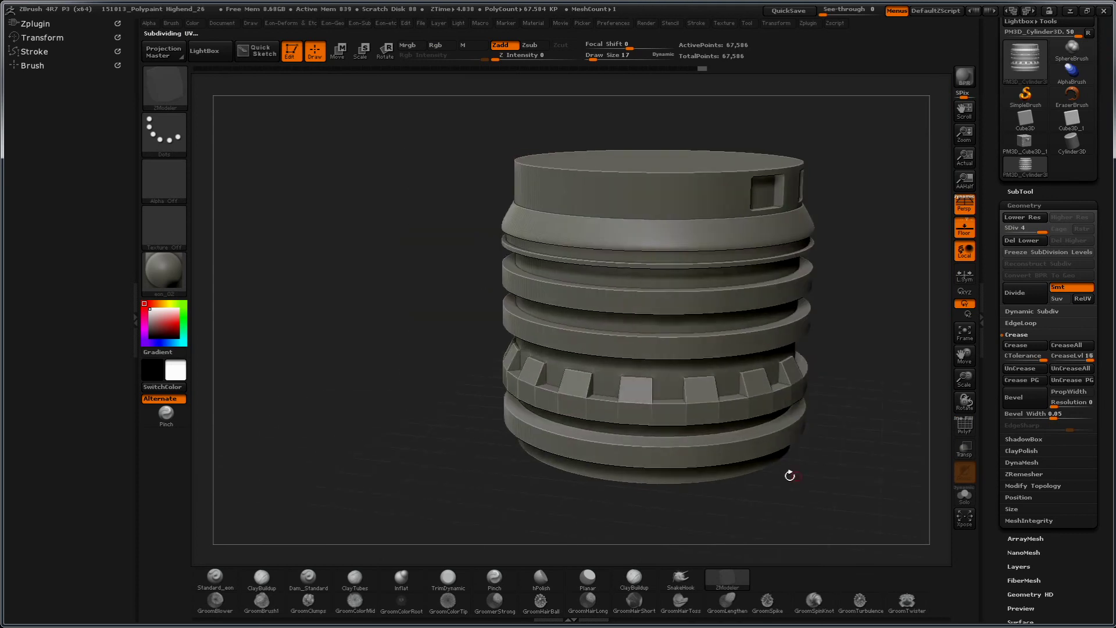
mouse_move(540, 470)
left_mouse_down()
mouse_move(586, 399)
mouse_move(787, 337)
mouse_move(782, 443)
mouse_move(731, 368)
mouse_move(709, 360)
mouse_move(684, 402)
mouse_move(741, 390)
mouse_move(763, 413)
mouse_move(747, 407)
left_mouse_up()
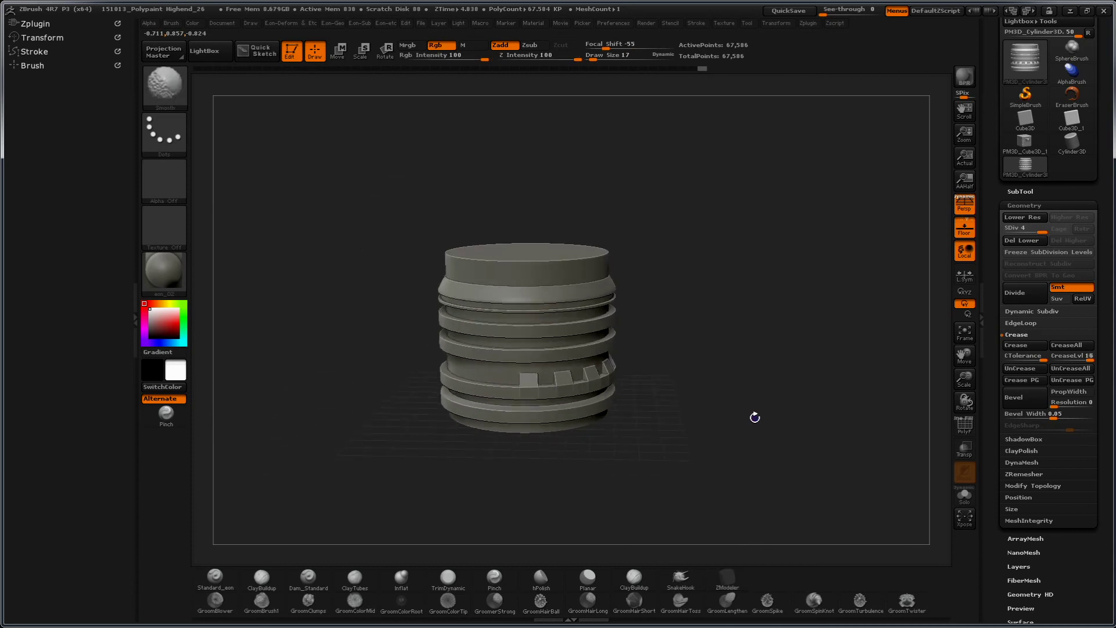
key("shift+f")
key("shift+d")
key("shift+d")
key("shift+d")
key("b")
key("z")
key("m")
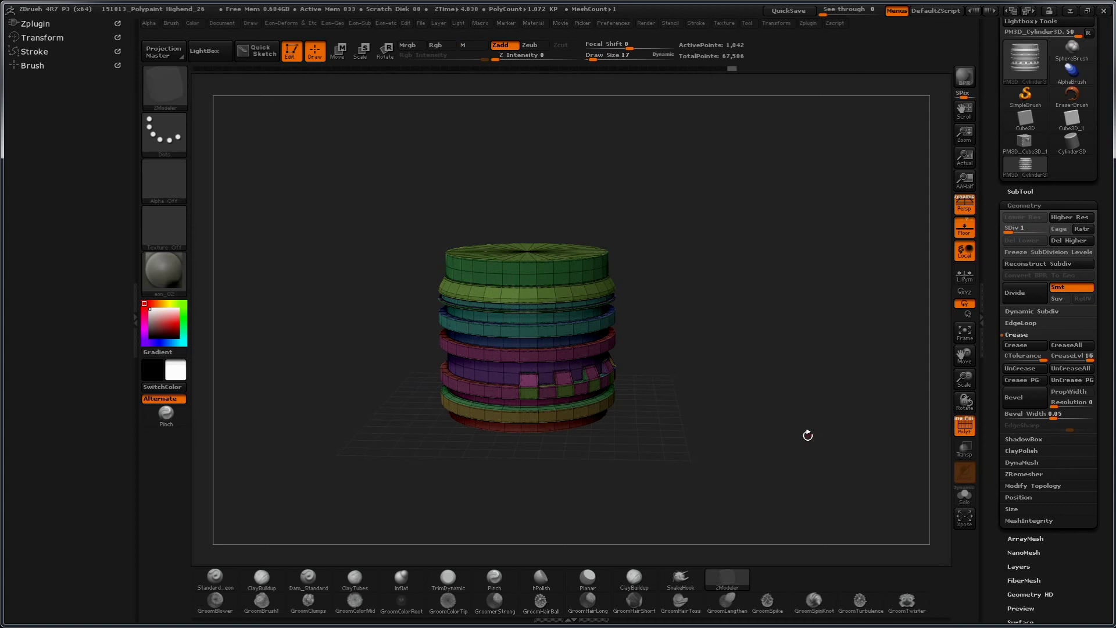
mouse_move(763, 298)
left_mouse_down()
mouse_move(780, 379)
mouse_move(823, 296)
mouse_move(822, 317)
mouse_move(801, 317)
left_mouse_up()
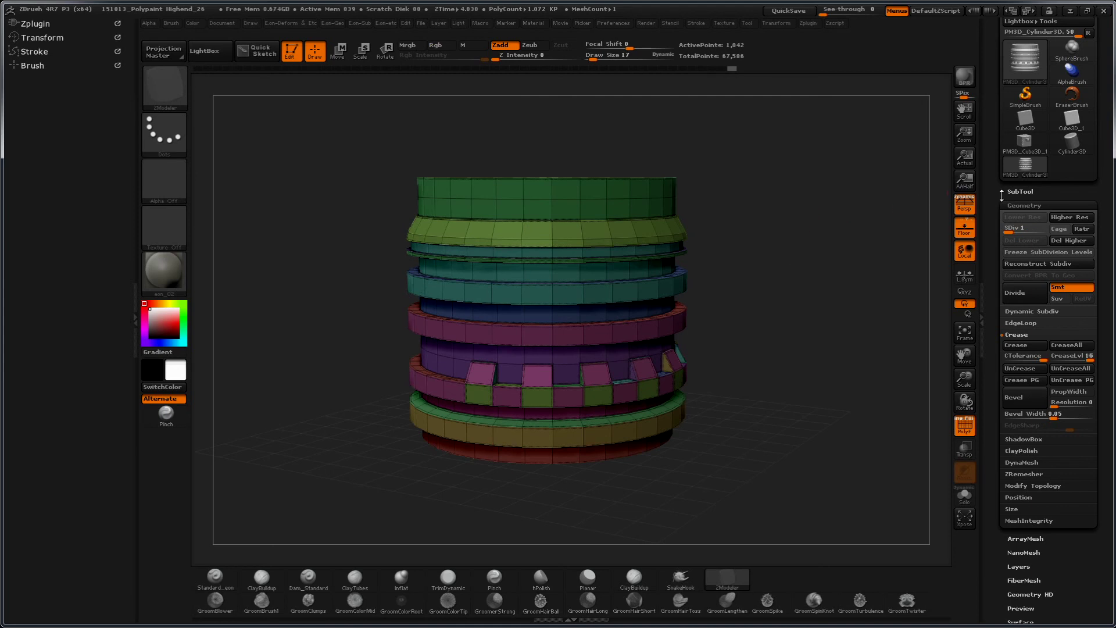
left_click_drag(878, 233, 832, 234)
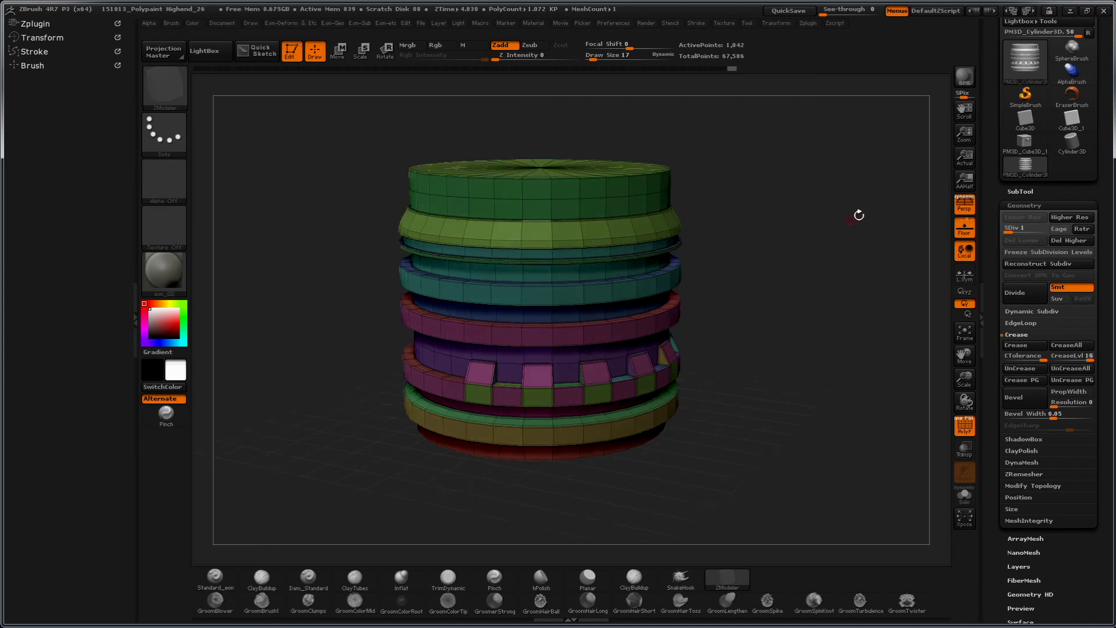
Step: Swap the cylinder for a Sphere3D primitive and convert it with Make PolyMesh3D
left_click(1026, 124)
left_click(1026, 71)
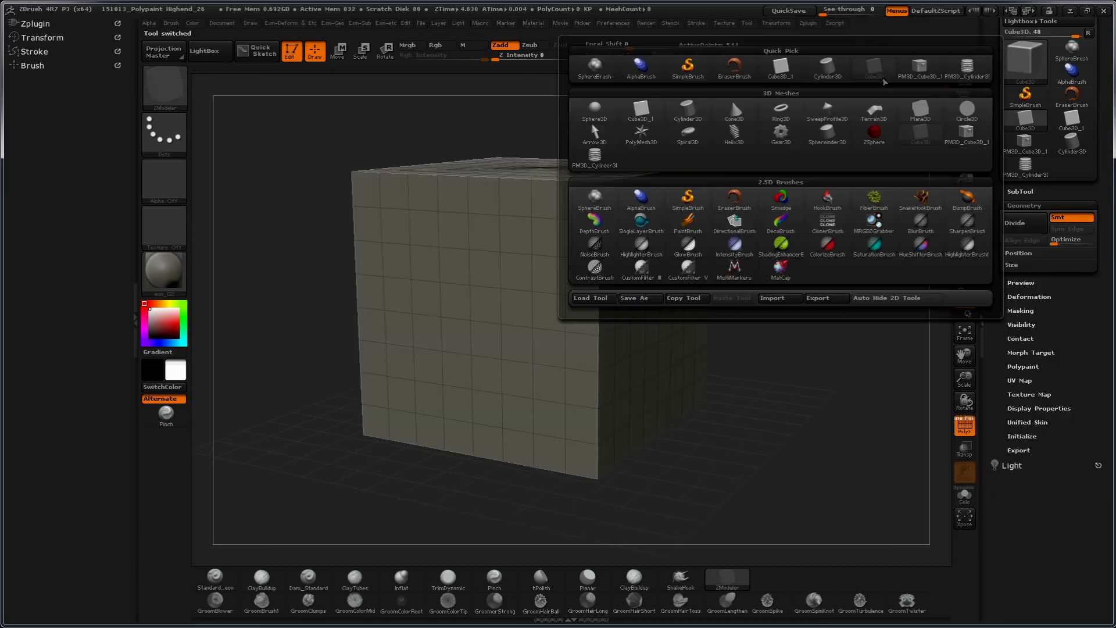
left_click(595, 110)
left_click_drag(770, 371, 759, 336)
left_click_drag(1002, 53, 998, 163)
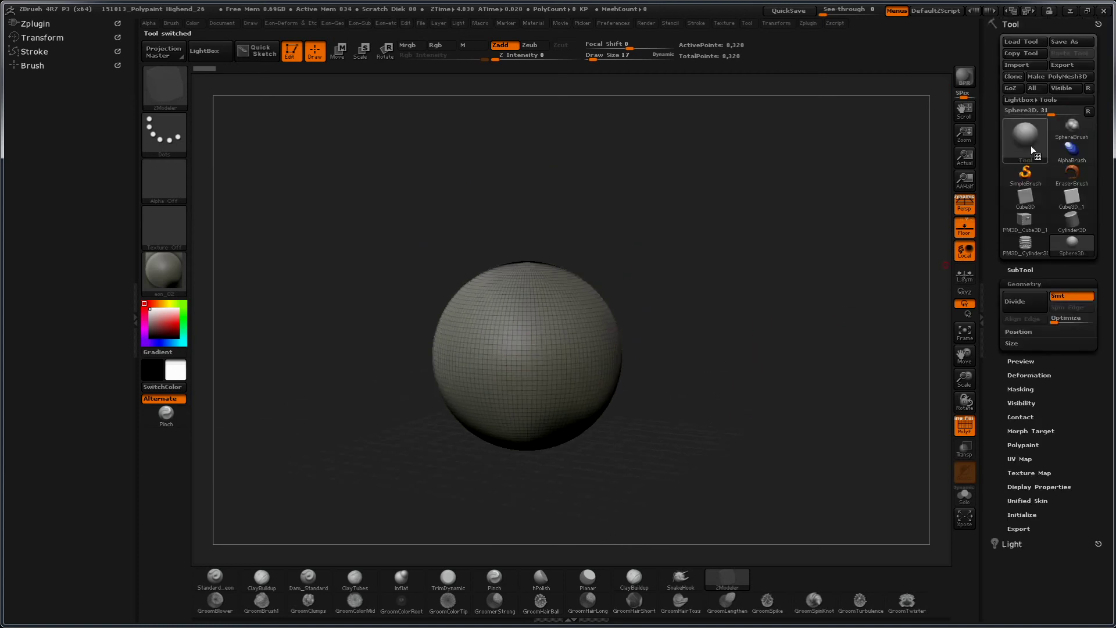
left_click(1069, 77)
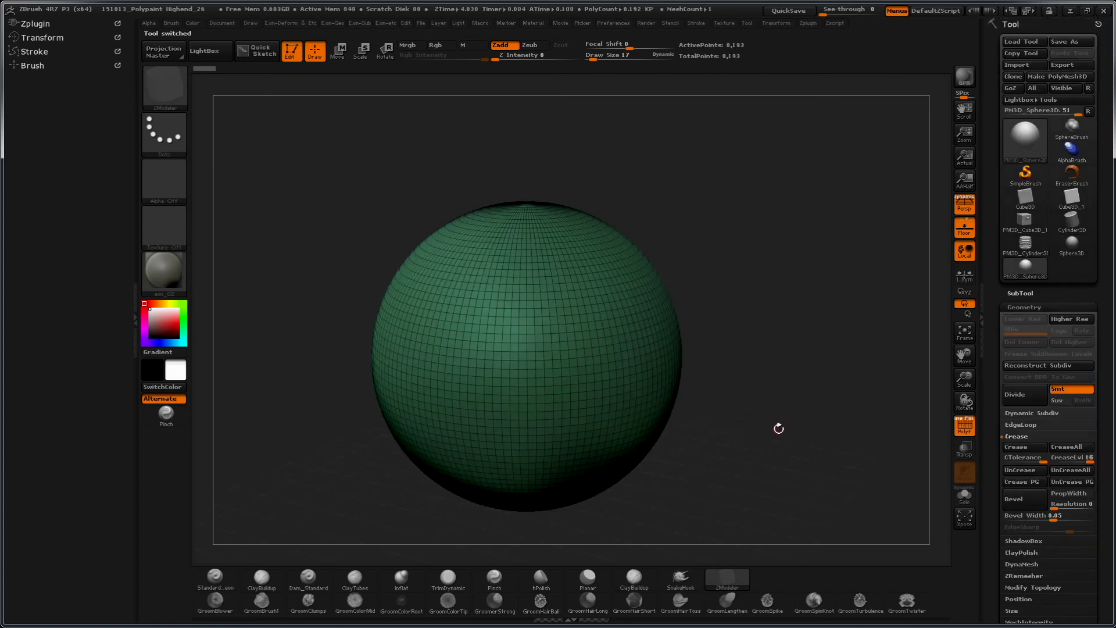
left_click_drag(788, 400, 790, 379, "shift")
Step: Turn off perspective and pick the SliceCurve brush with a Lasso stroke
key("p")
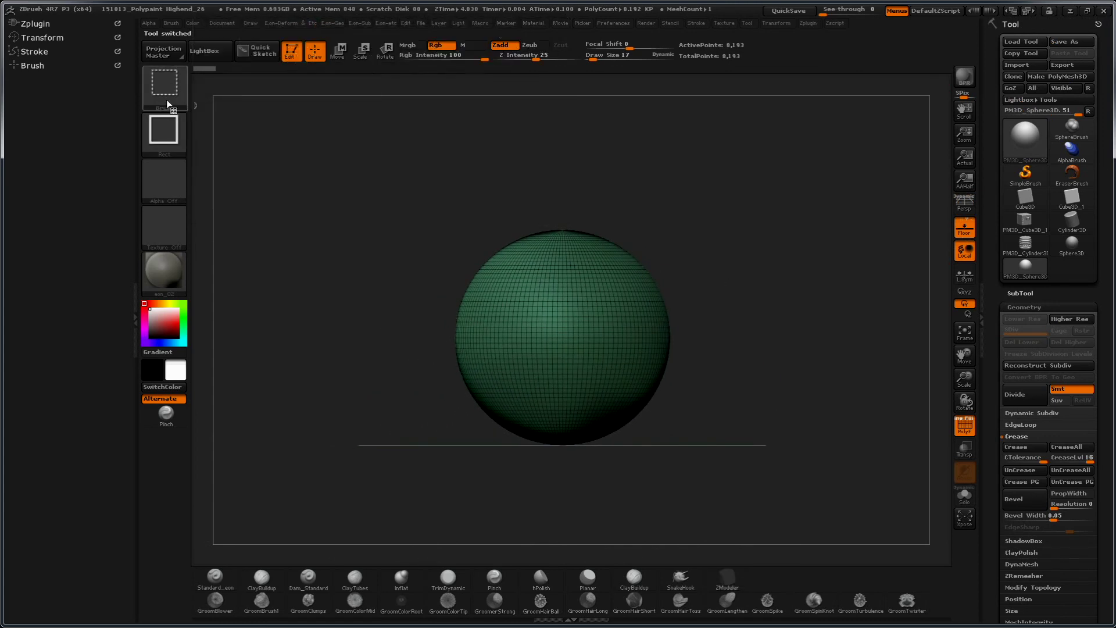
left_click(165, 97)
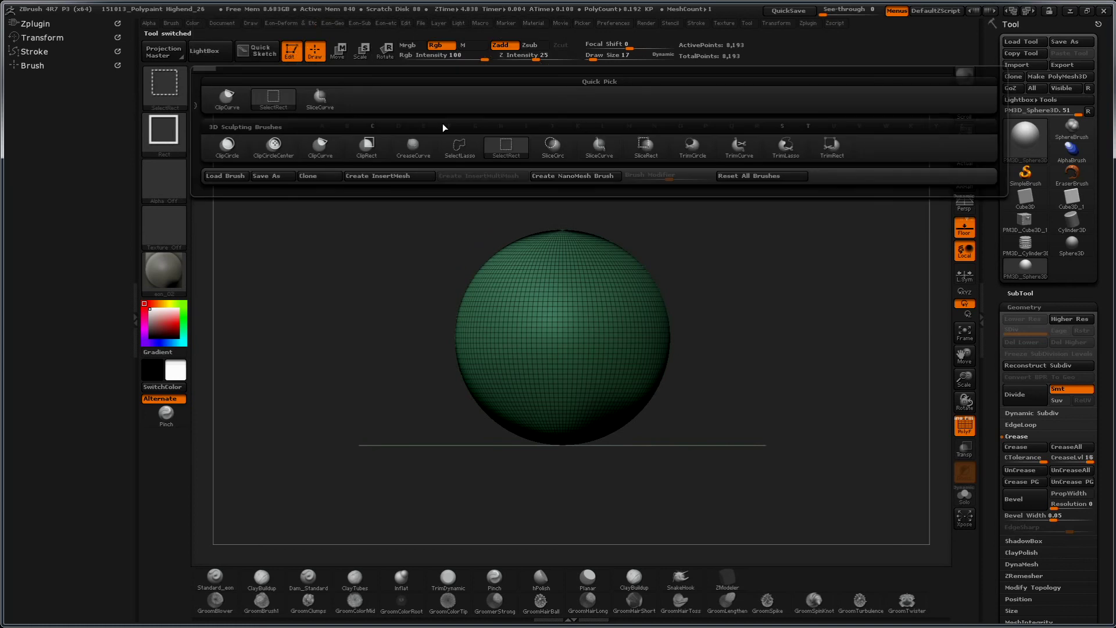
left_click(615, 152)
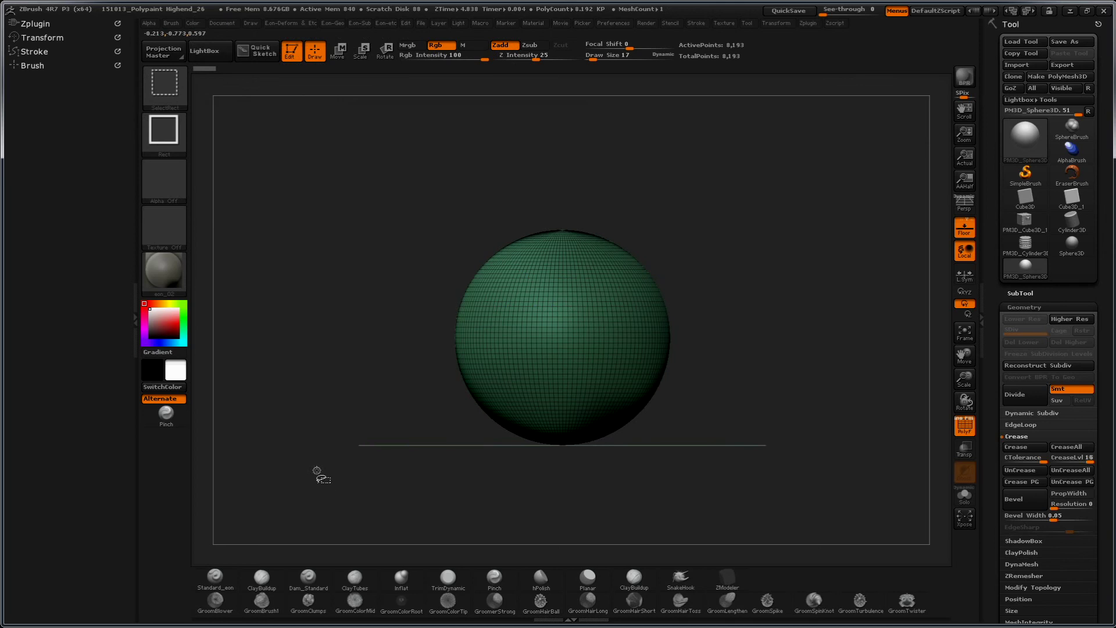
left_click(162, 86)
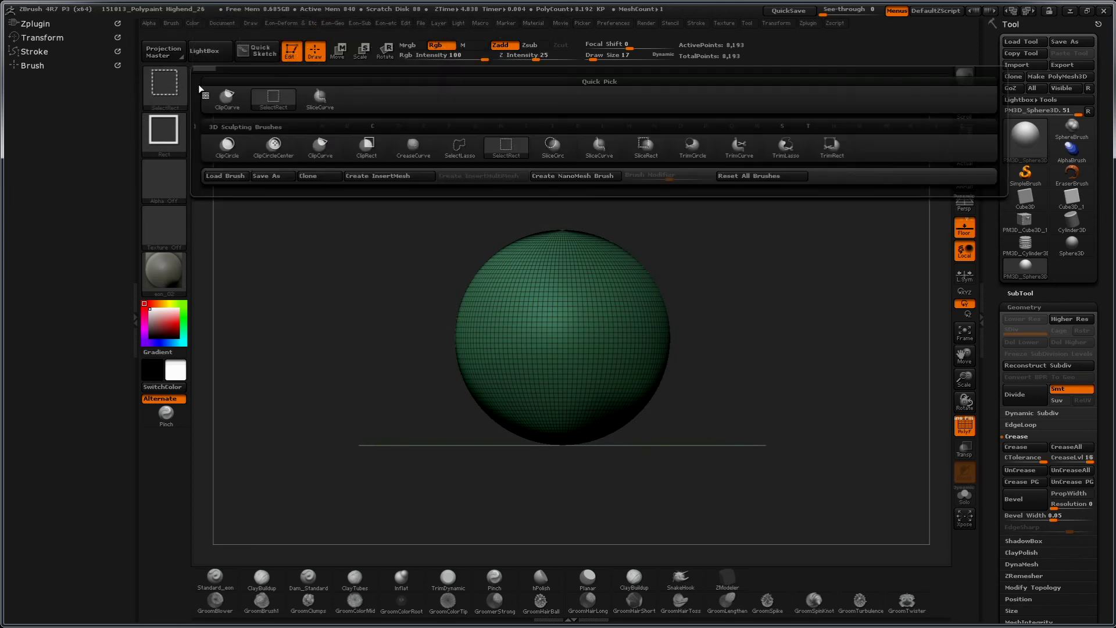
left_click(611, 151)
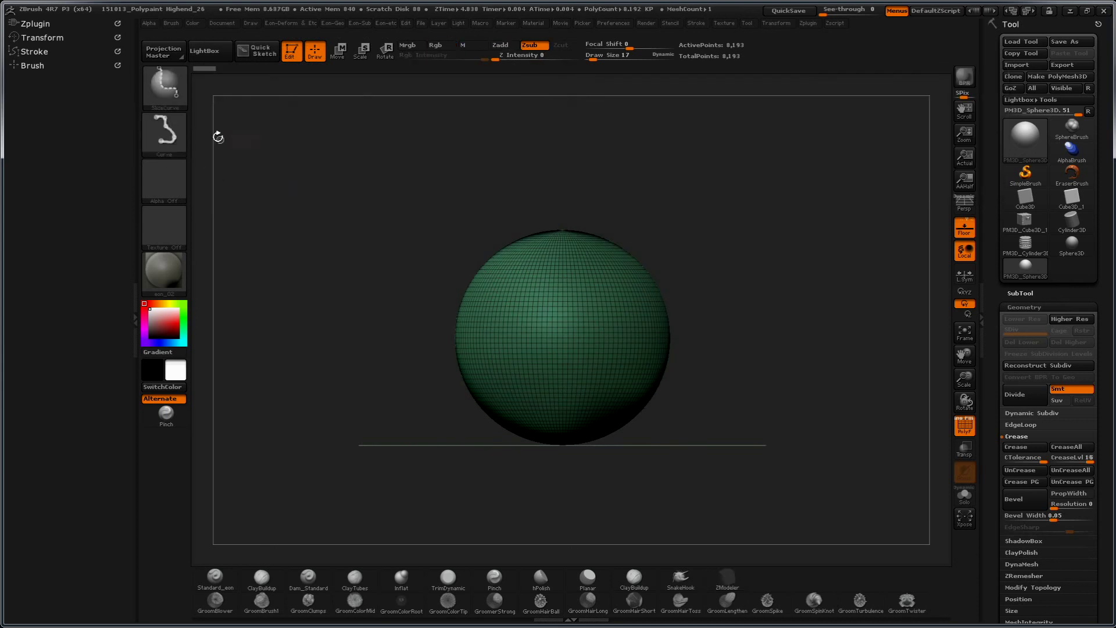
left_click(169, 144)
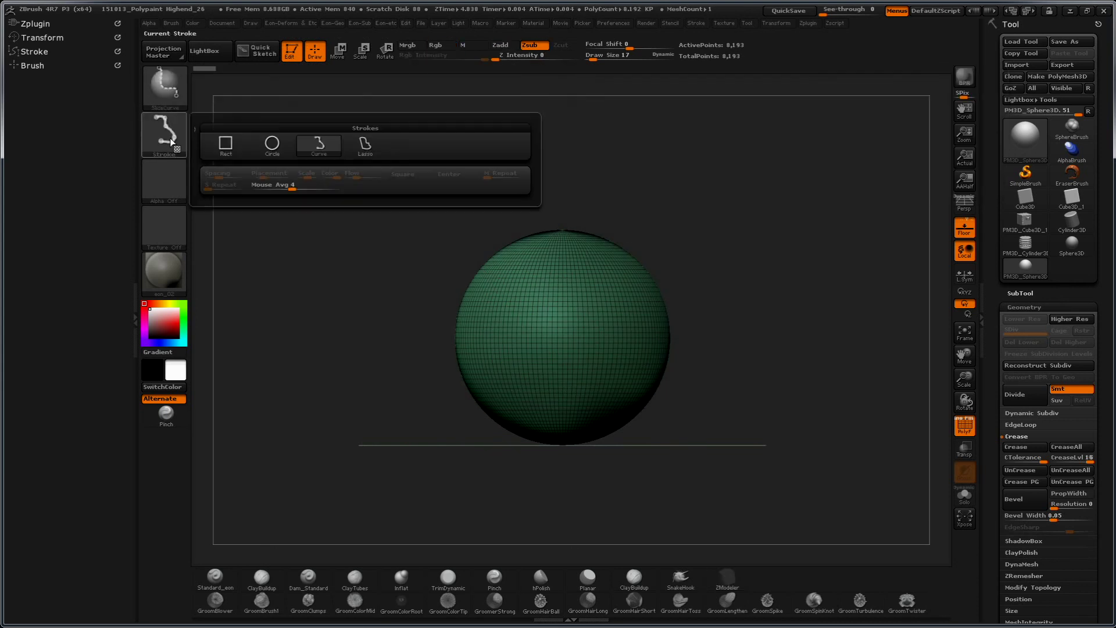
left_click(361, 152)
Step: Slice the top and bottom of the sphere into separate polygroups
key("ctrl+shift")
mouse_move(578, 135)
left_mouse_down("ctrl+shift")
mouse_move(500, 314)
mouse_move(611, 300)
mouse_move(710, 320)
mouse_move(669, 135)
left_mouse_up("ctrl+shift")
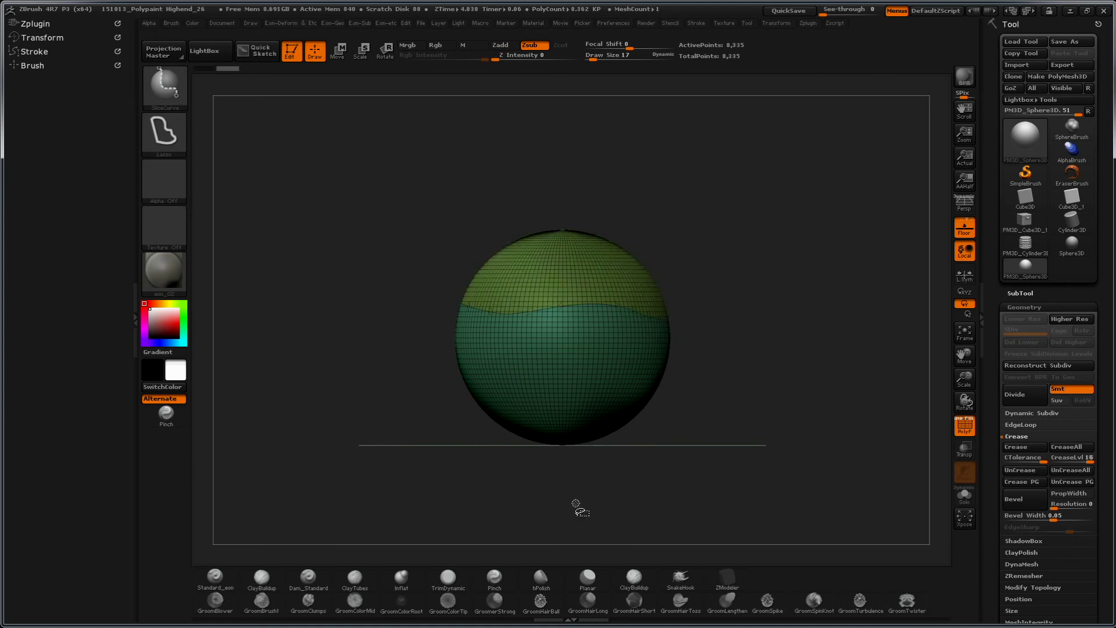
mouse_move(512, 519)
left_mouse_down("ctrl+shift")
mouse_move(501, 454)
mouse_move(511, 407)
mouse_move(535, 388)
mouse_move(568, 385)
mouse_move(616, 430)
mouse_move(625, 500)
left_mouse_up("ctrl+shift")
mouse_move(467, 504)
left_mouse_down("ctrl+shift")
mouse_move(574, 373)
mouse_move(675, 401)
left_mouse_up("ctrl+shift")
Step: Hide the green top and bottom caps, leaving only the blue middle band
key("p")
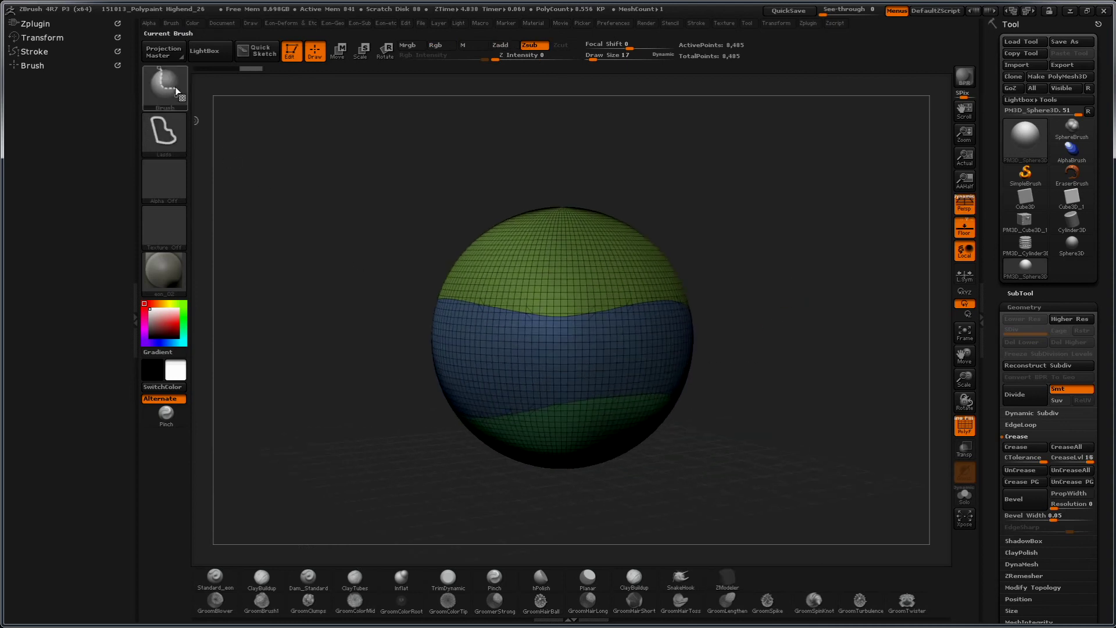
left_click(171, 90)
left_click(269, 100)
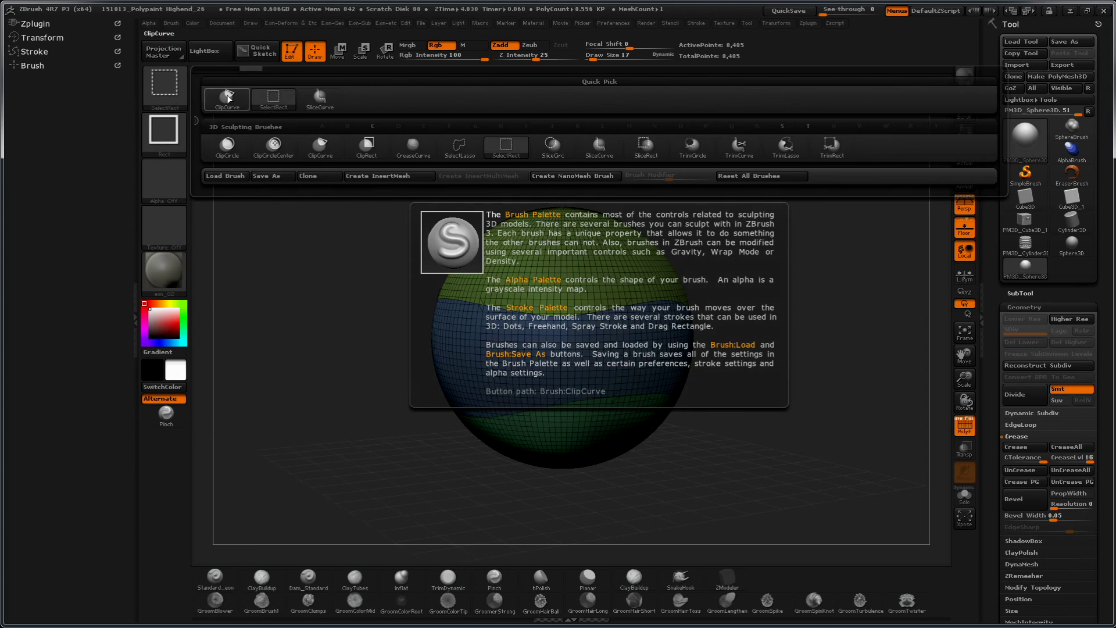
left_click(528, 357, "ctrl+shift")
Step: Switch to the ZModeler brush, turn on Double display, and view the band without perspective
key("b")
key("z")
key("m")
left_click_drag(995, 471, 1032, 308)
left_click_drag(1029, 244, 1036, 237)
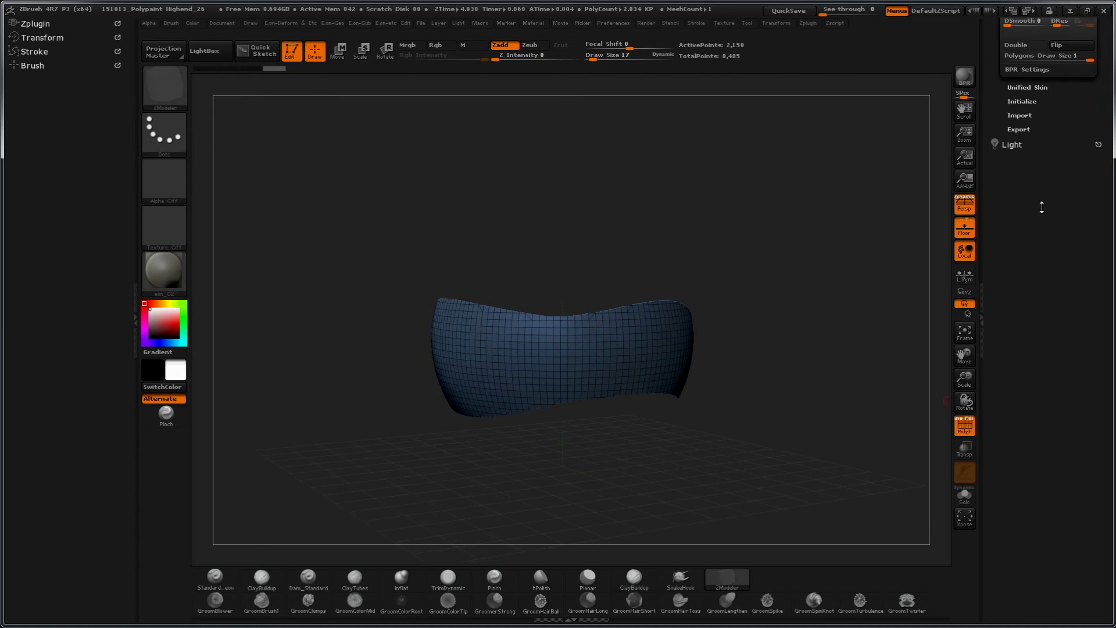
left_click(1024, 45)
mouse_move(697, 226)
left_mouse_down()
mouse_move(774, 260)
mouse_move(755, 225)
mouse_move(794, 224)
mouse_move(736, 234)
left_mouse_up()
key("p")
key("p")
left_click_drag(993, 179, 915, 429)
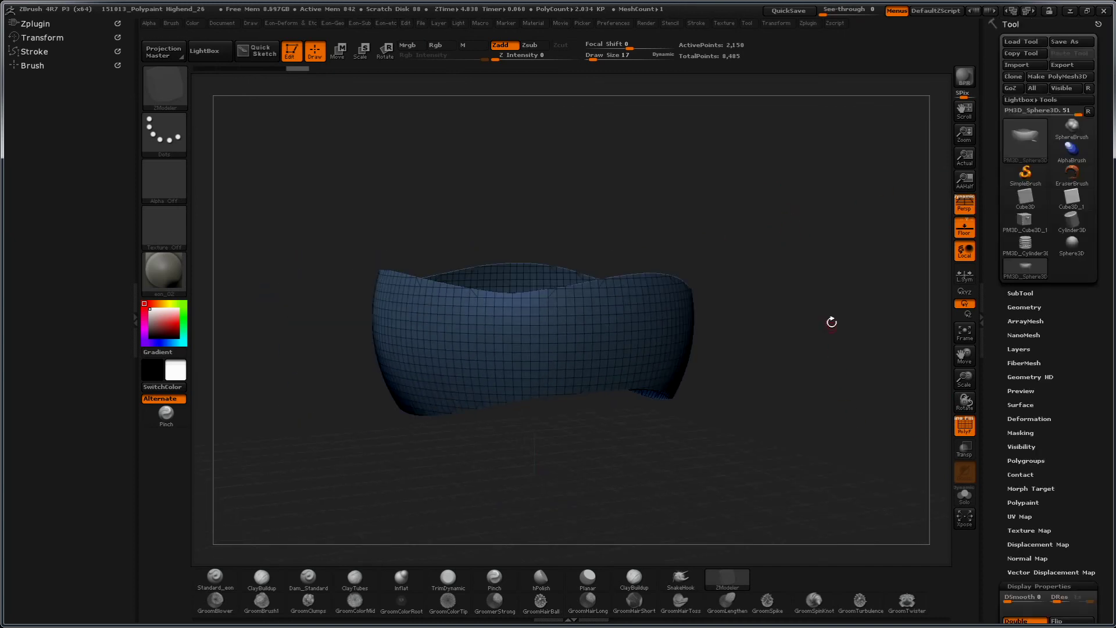
Step: Delete the hidden caps with Del Hidden, leaving an open 2,150-point band
left_click(1025, 307)
left_click(1024, 559)
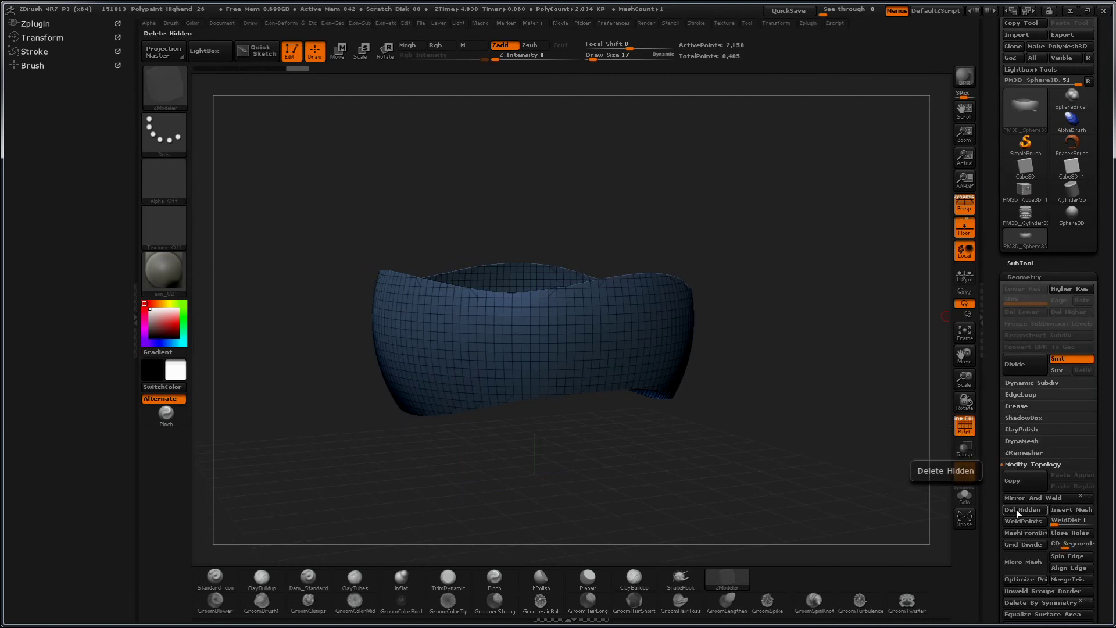
left_click(1020, 509)
mouse_move(830, 342)
left_mouse_down()
mouse_move(804, 372)
mouse_move(835, 414)
mouse_move(845, 399)
left_mouse_up()
left_click(1022, 455)
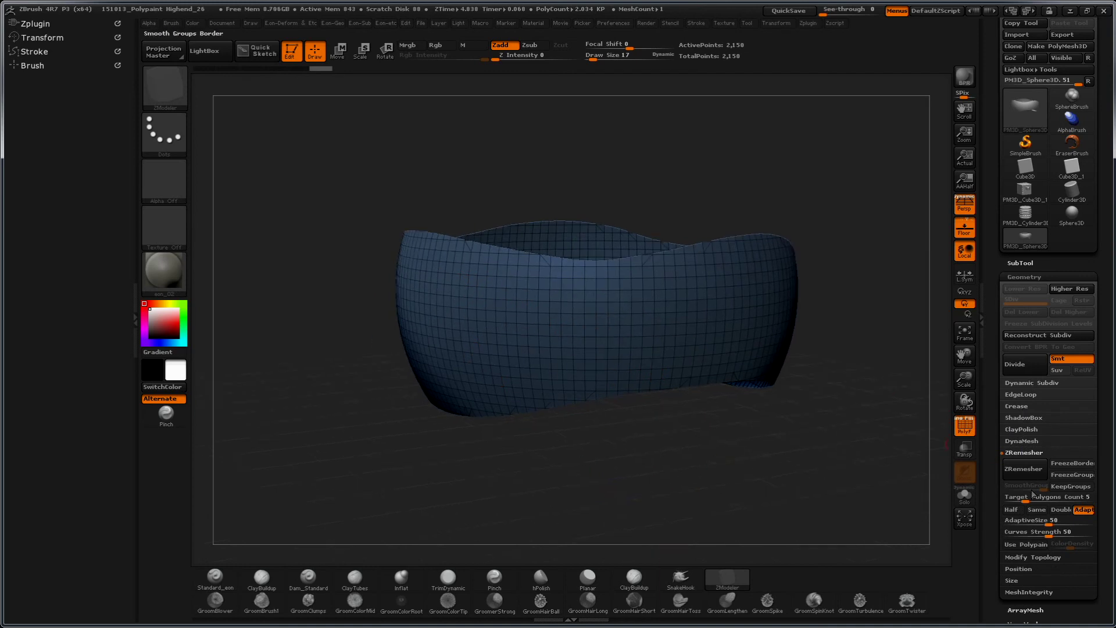
Step: Run ZRemesher with Same count and AdaptiveSize 0, giving 2,112 points
left_click(1037, 510)
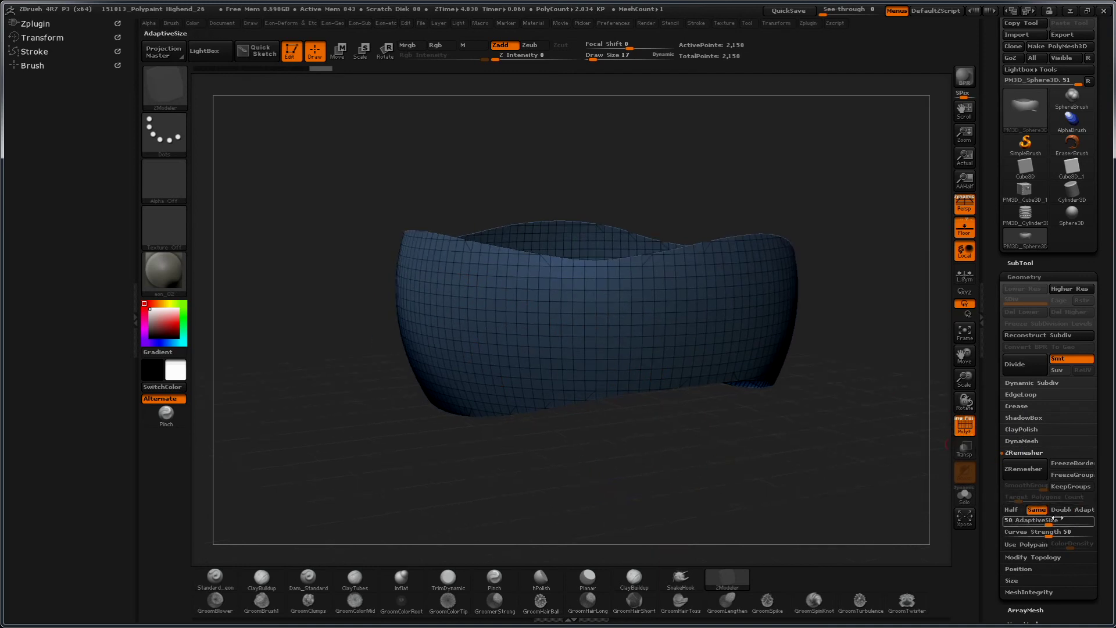
left_click_drag(1038, 521, 983, 525)
left_click(1023, 472)
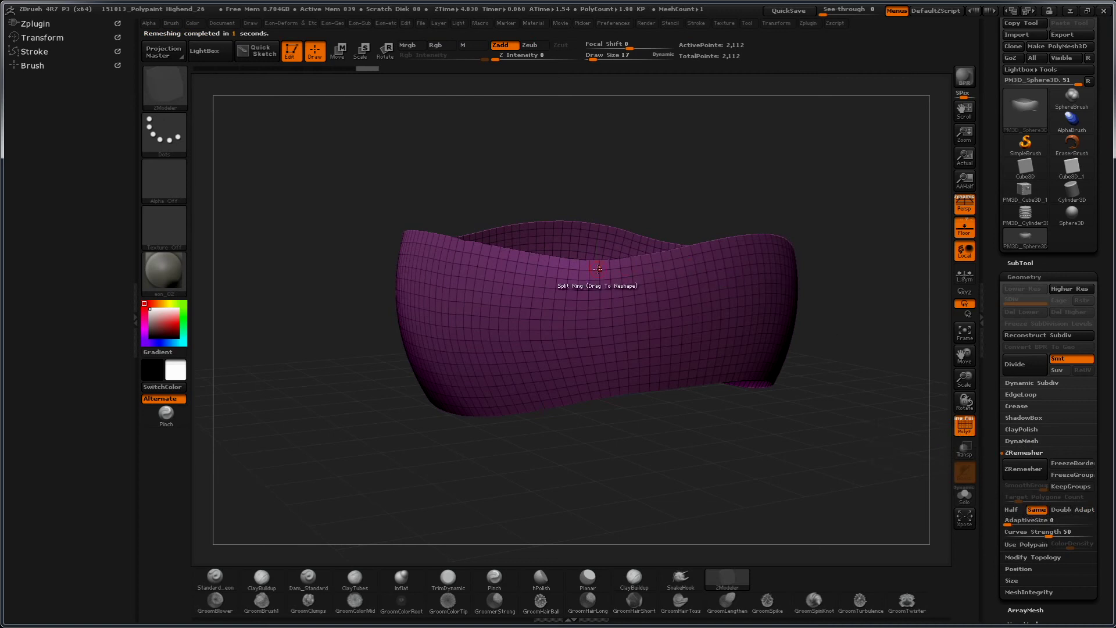
Step: Orbit around the remeshed band to inspect its even quad grid
left_click_drag(461, 422, 927, 458)
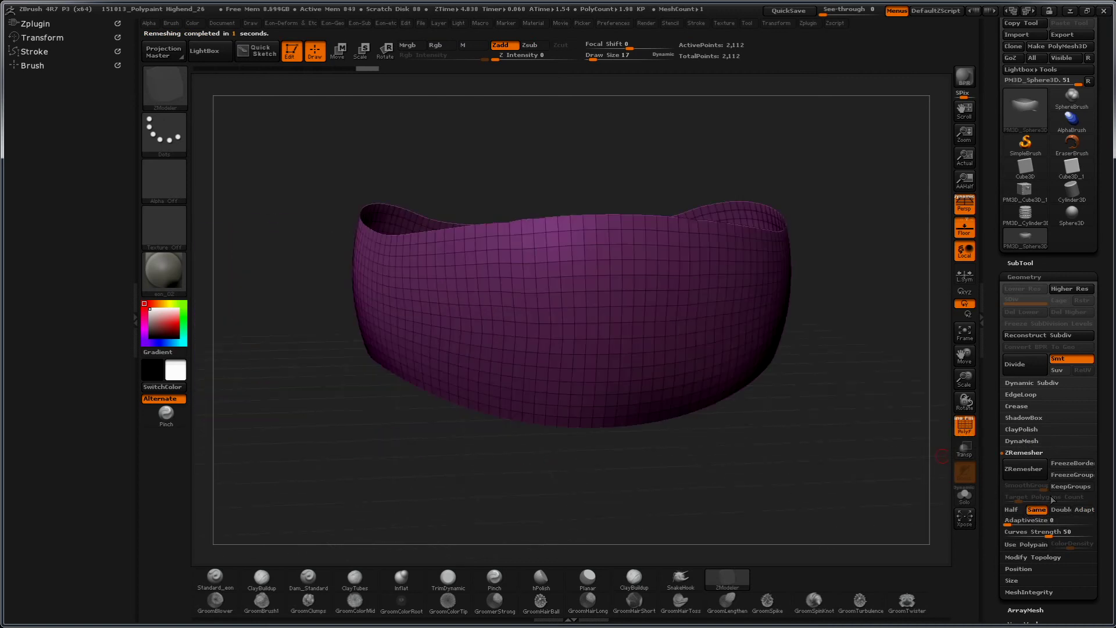
left_click_drag(855, 476, 817, 456)
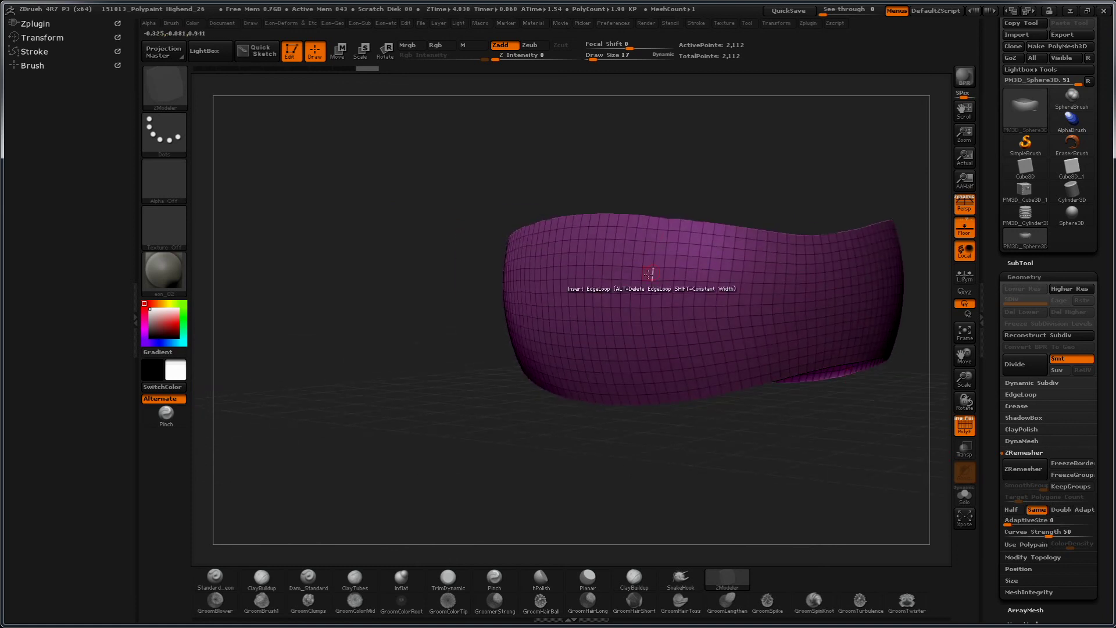
left_click_drag(642, 461, 704, 345)
left_click_drag(686, 407, 703, 426)
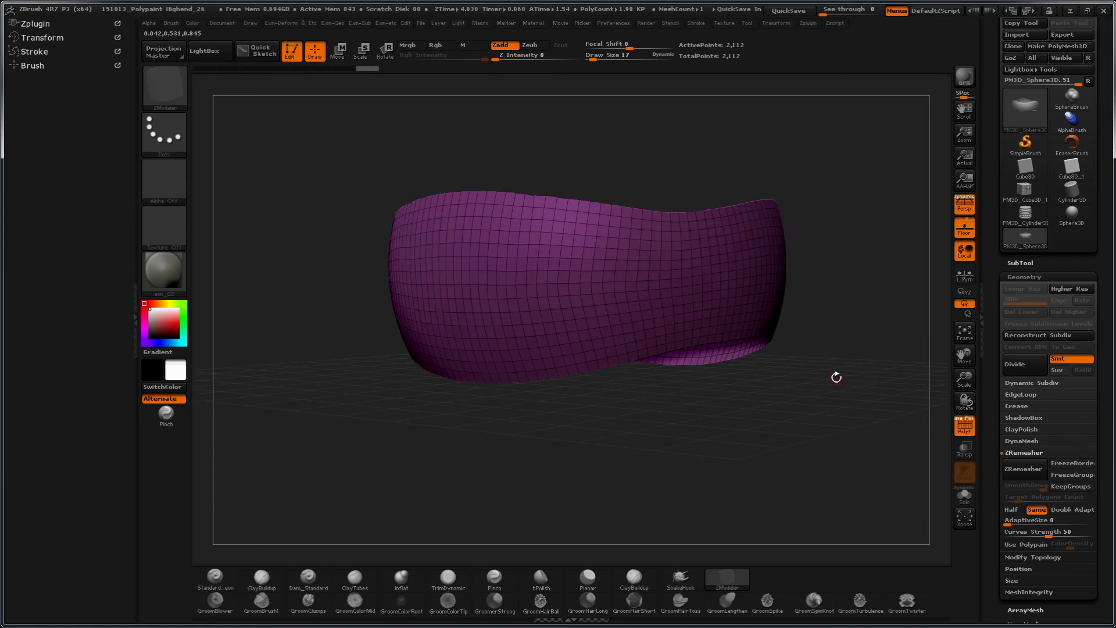
mouse_move(834, 409)
left_mouse_down()
mouse_move(839, 417)
mouse_move(835, 391)
mouse_move(828, 403)
mouse_move(838, 375)
left_mouse_up()
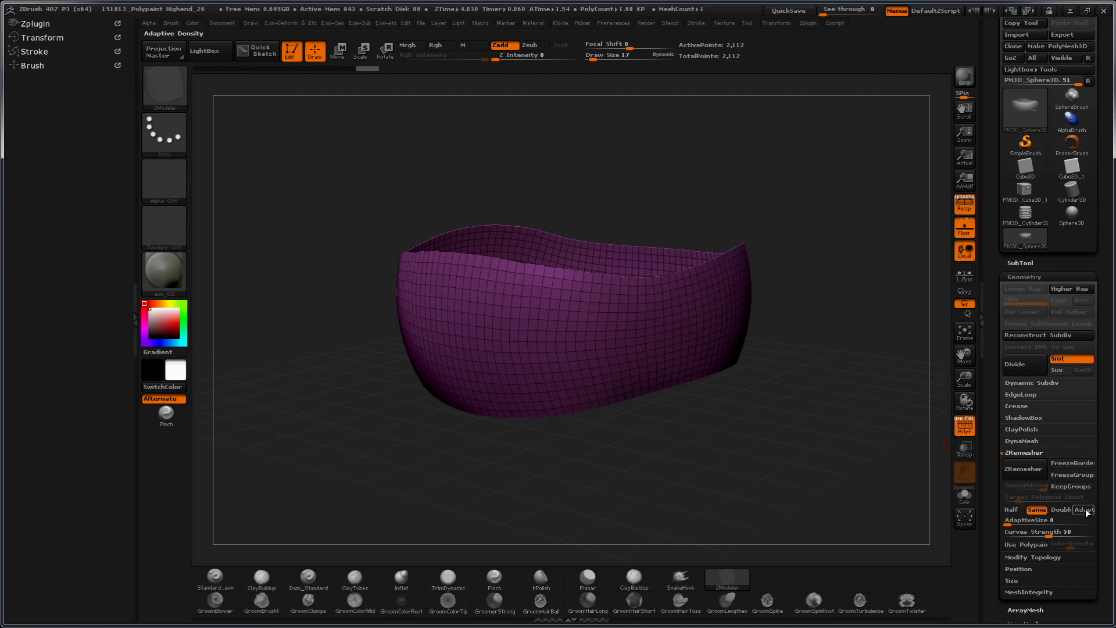
mouse_move(760, 424)
left_mouse_down()
mouse_move(845, 456)
mouse_move(803, 448)
left_mouse_up()
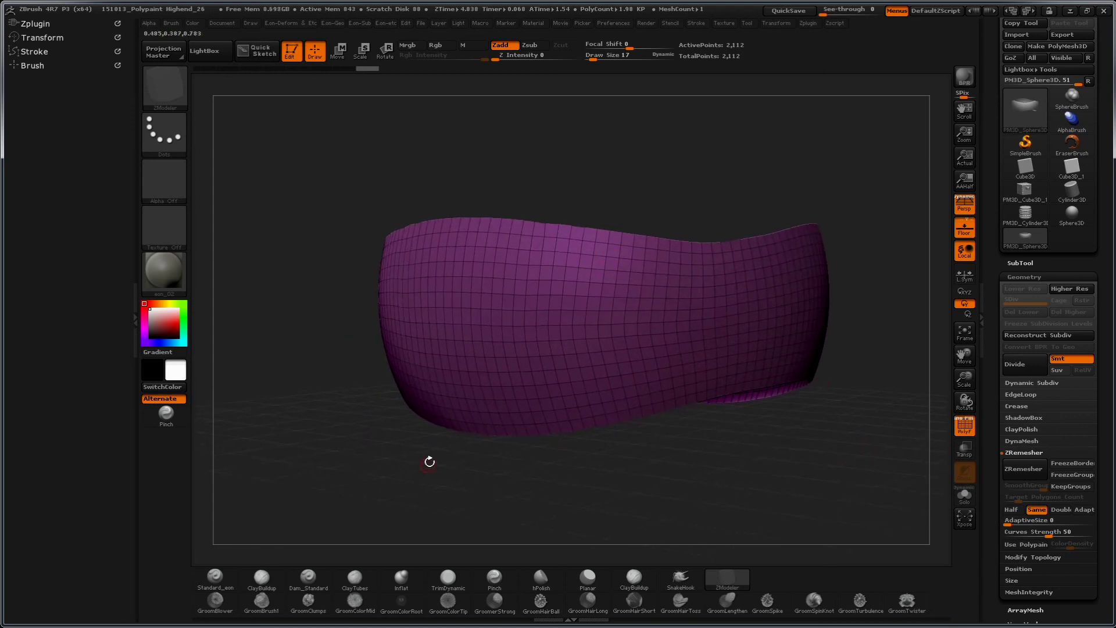
mouse_move(329, 419)
left_mouse_down()
mouse_move(351, 463)
mouse_move(573, 316)
mouse_move(539, 298)
left_mouse_up()
Step: Apply the Deformation Relax slider twice to even the band's surface, orbiting to check it
scroll(1028, 328, "down", 5)
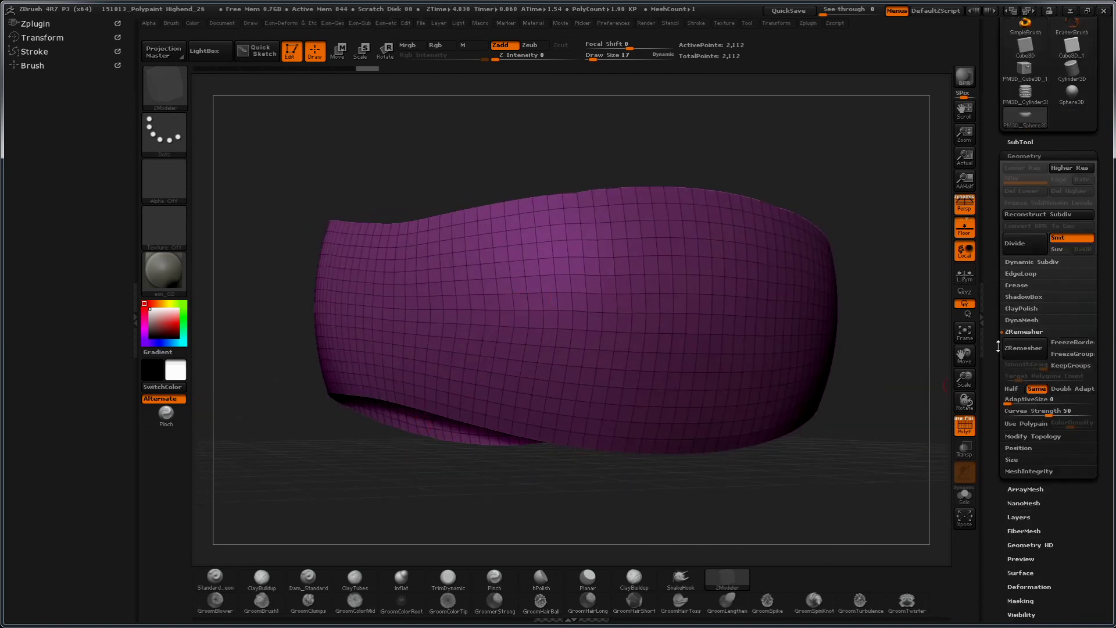
left_click(1024, 439)
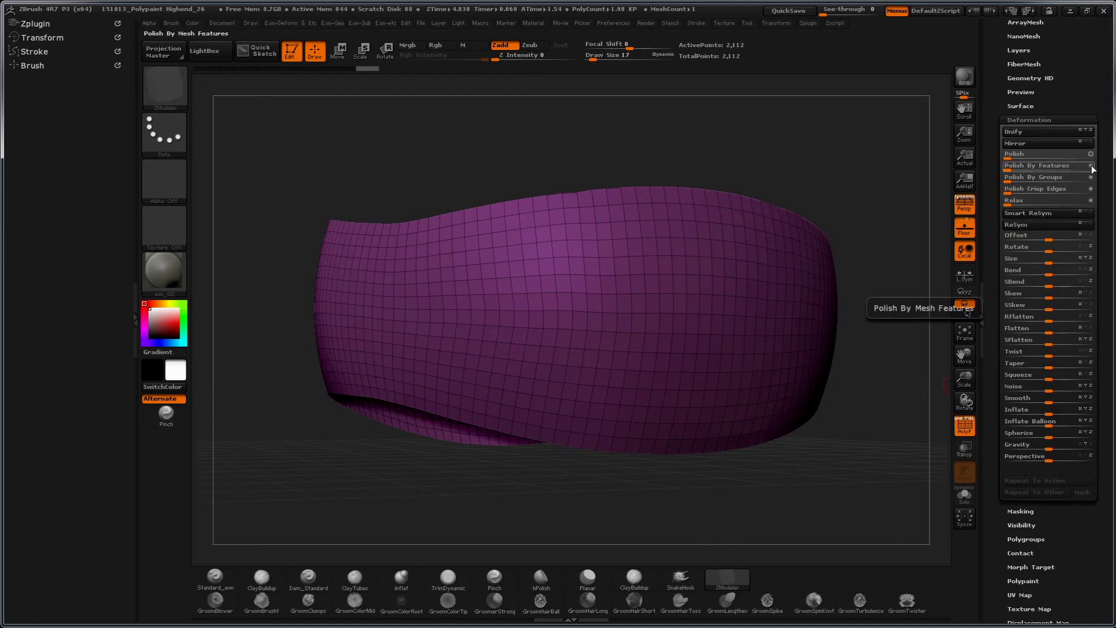
left_click_drag(1018, 169, 1097, 168)
key("ctrl")
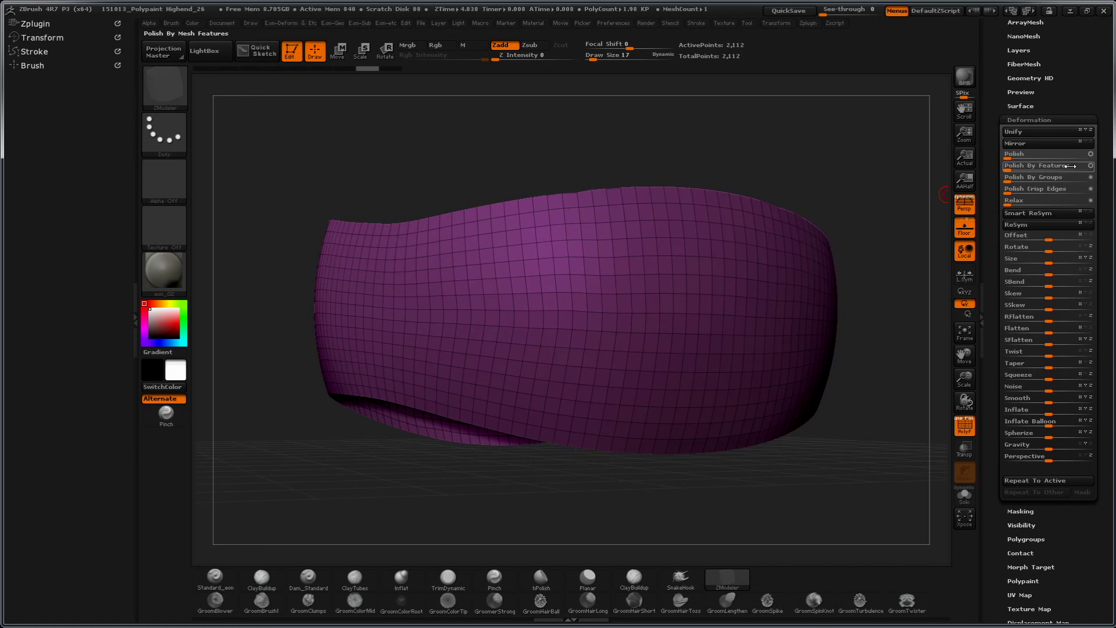
left_click_drag(820, 201, 841, 173)
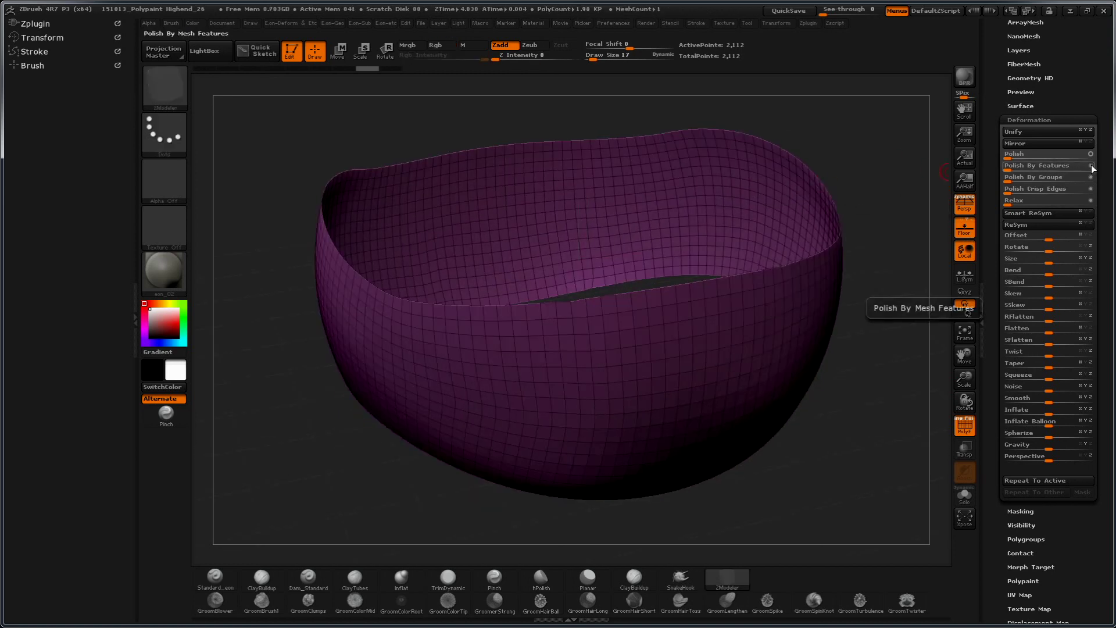
left_click_drag(909, 182, 887, 132)
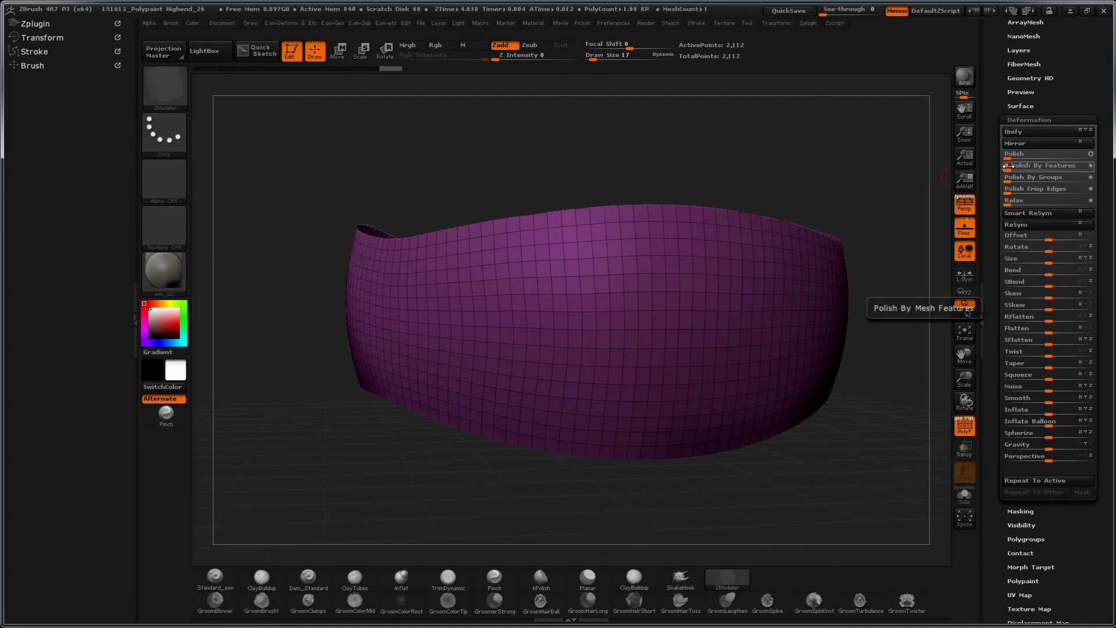
key("ctrl")
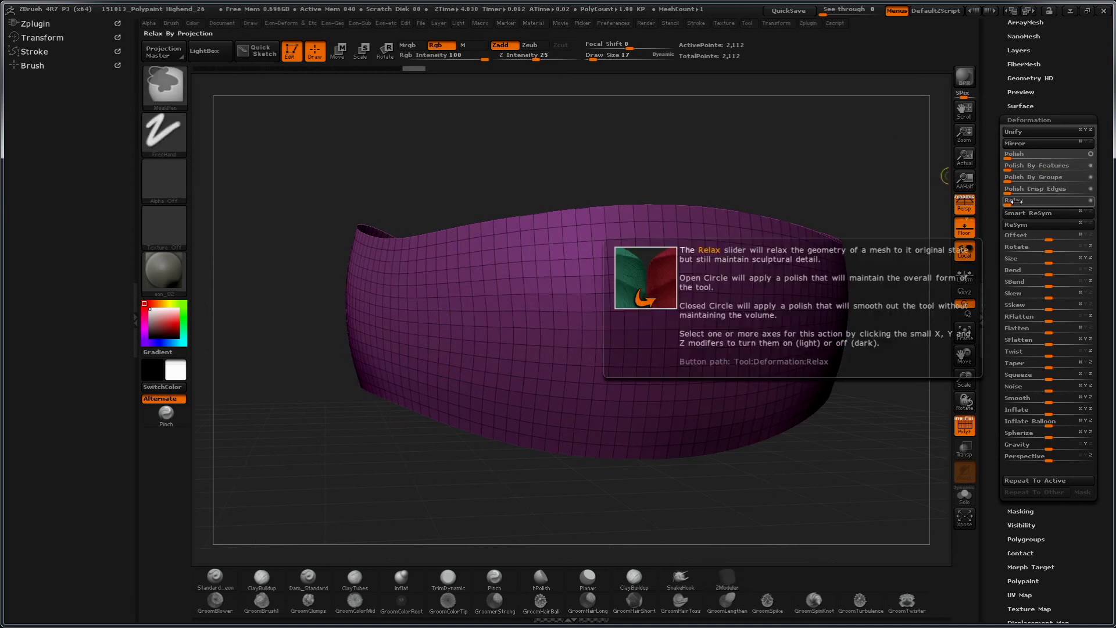
left_click_drag(1014, 201, 1050, 203)
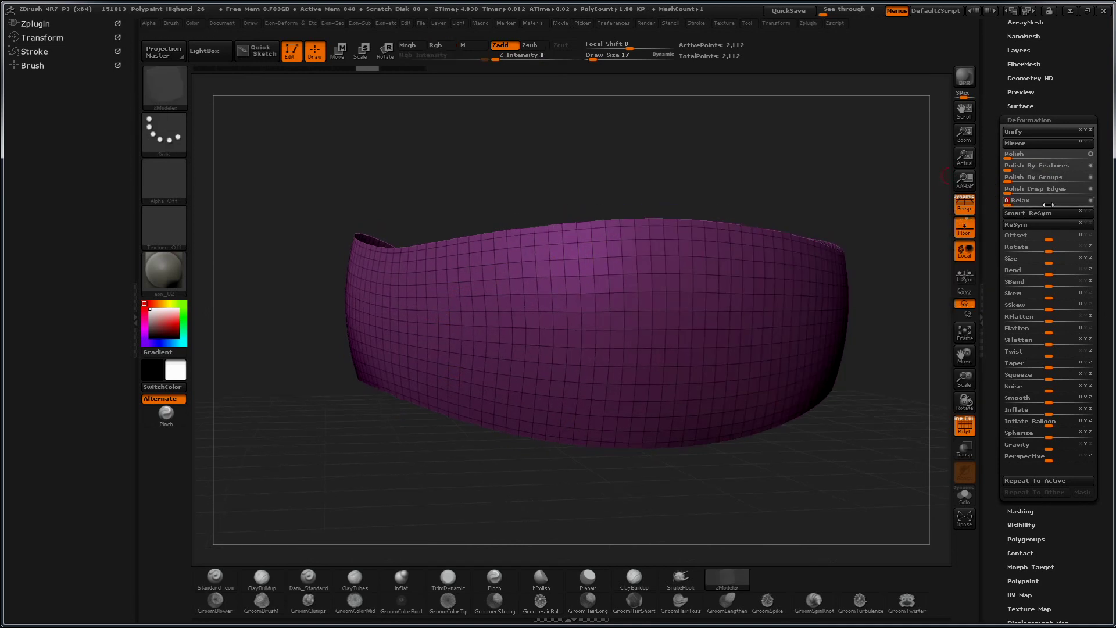
left_click_drag(473, 337, 474, 324)
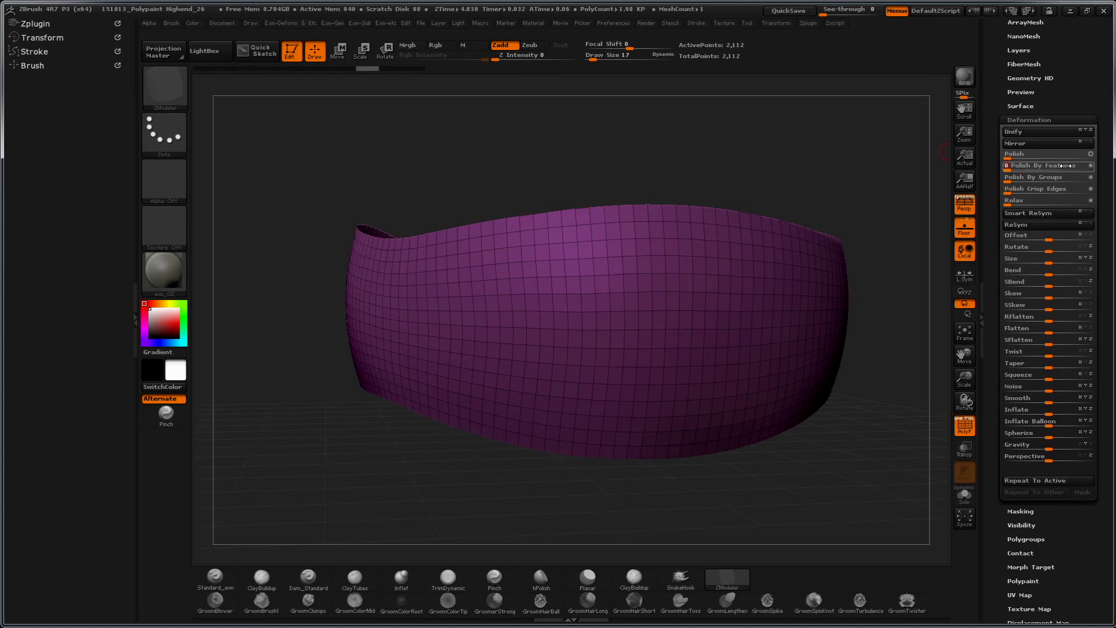
mouse_move(453, 494)
left_mouse_down()
mouse_move(447, 524)
mouse_move(673, 443)
mouse_move(581, 232)
mouse_move(760, 142)
mouse_move(200, 459)
left_mouse_up()
mouse_move(710, 169)
left_mouse_down()
mouse_move(705, 132)
mouse_move(770, 198)
mouse_move(779, 233)
mouse_move(815, 202)
mouse_move(843, 197)
left_mouse_up()
Step: Switch back to the ZModeler brush, expand Geometry, and turn the bowl's rim edge-on
key("b")
key("z")
key("m")
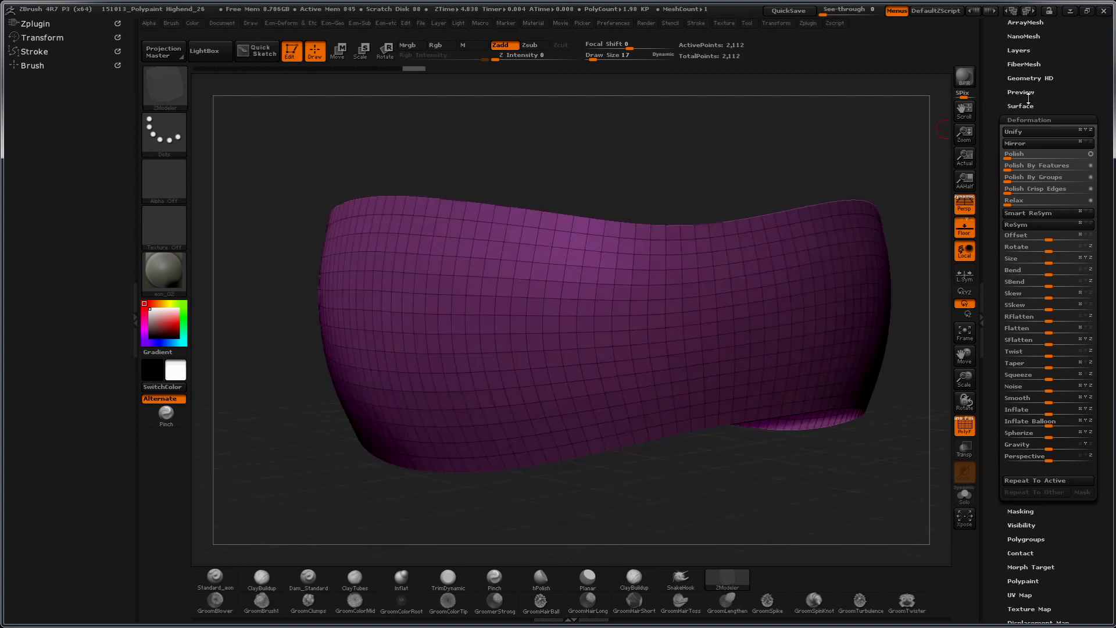
left_click_drag(998, 95, 1019, 284)
left_click(1026, 307)
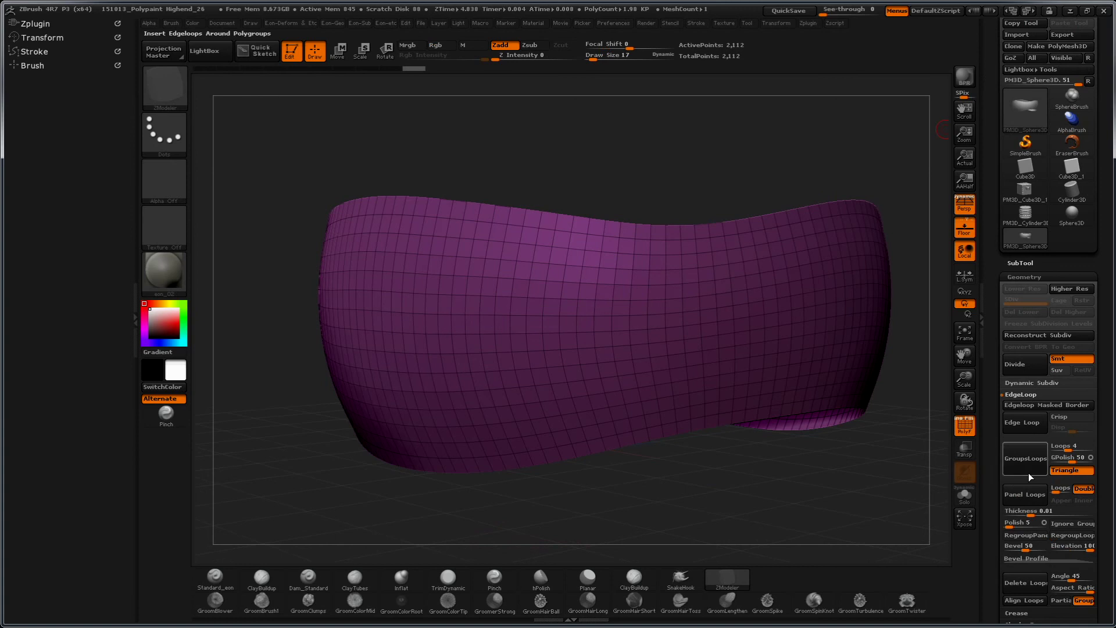
mouse_move(994, 462)
left_mouse_down()
mouse_move(1050, 347)
mouse_move(1005, 391)
mouse_move(1005, 414)
left_mouse_up()
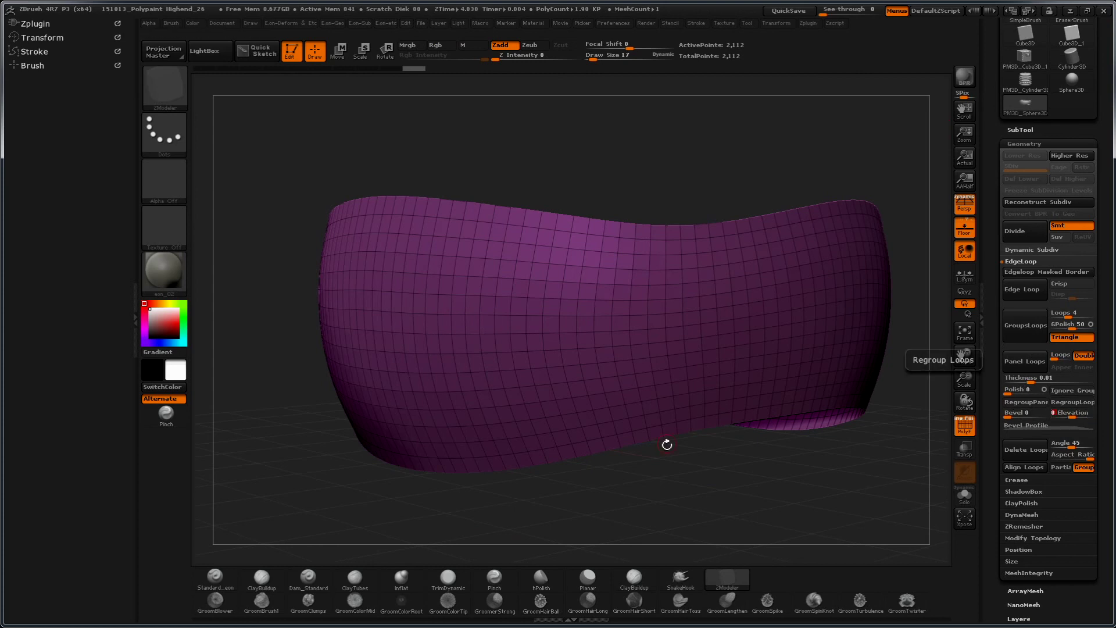
left_click_drag(635, 474, 688, 501)
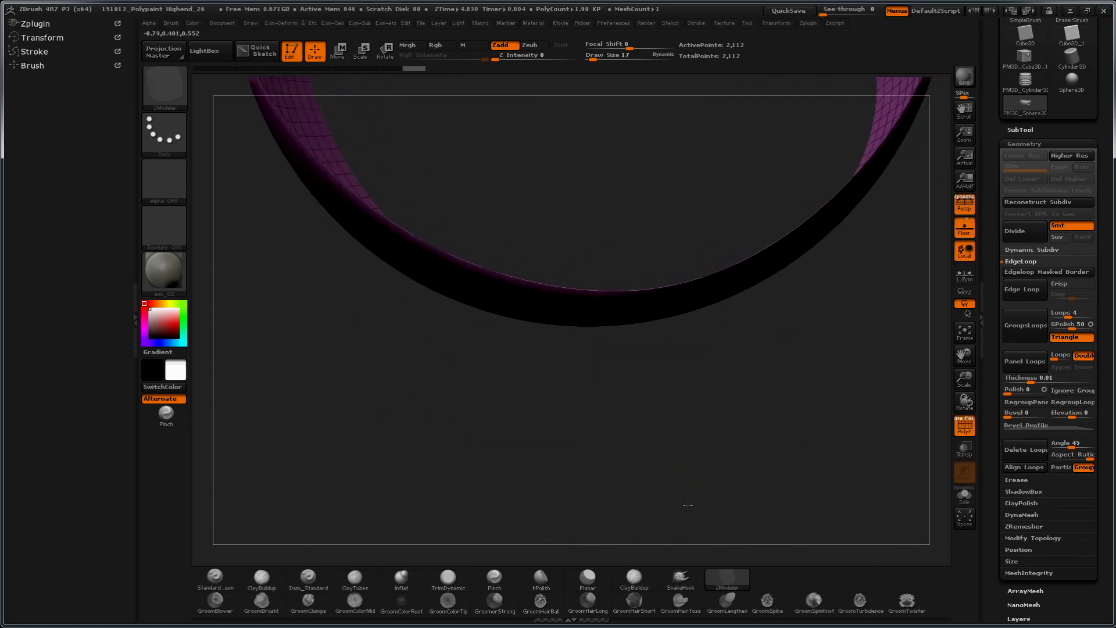
key("ctrl+shift")
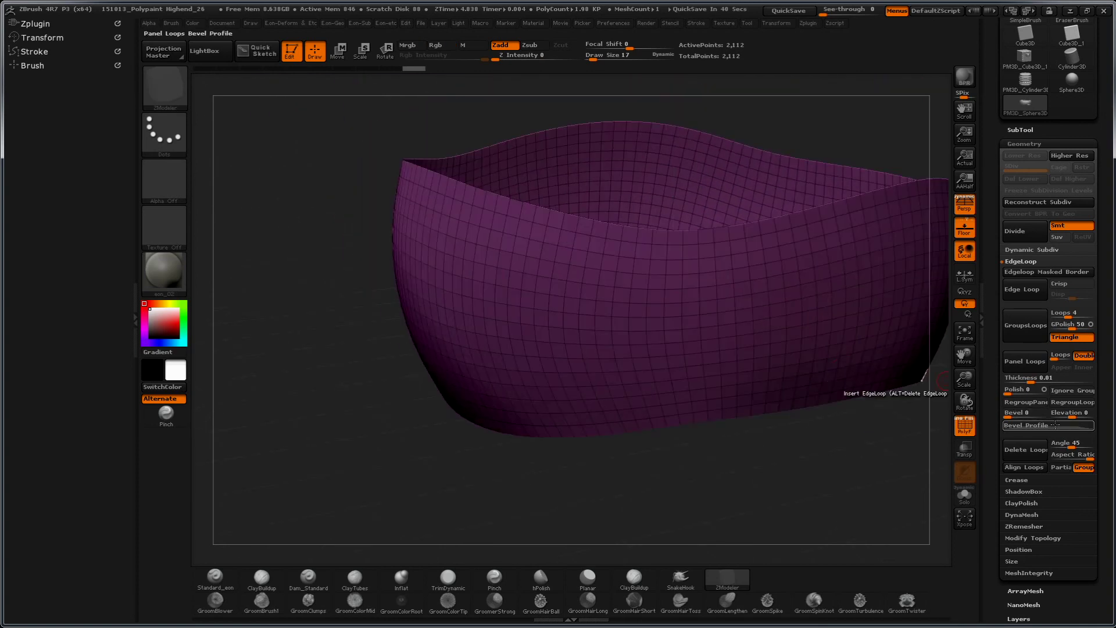
Step: Thicken the wall with Panel Loops at thickness 0.18, giving 4,224 points, and hide PolyFrame
left_click_drag(1029, 378, 1050, 378)
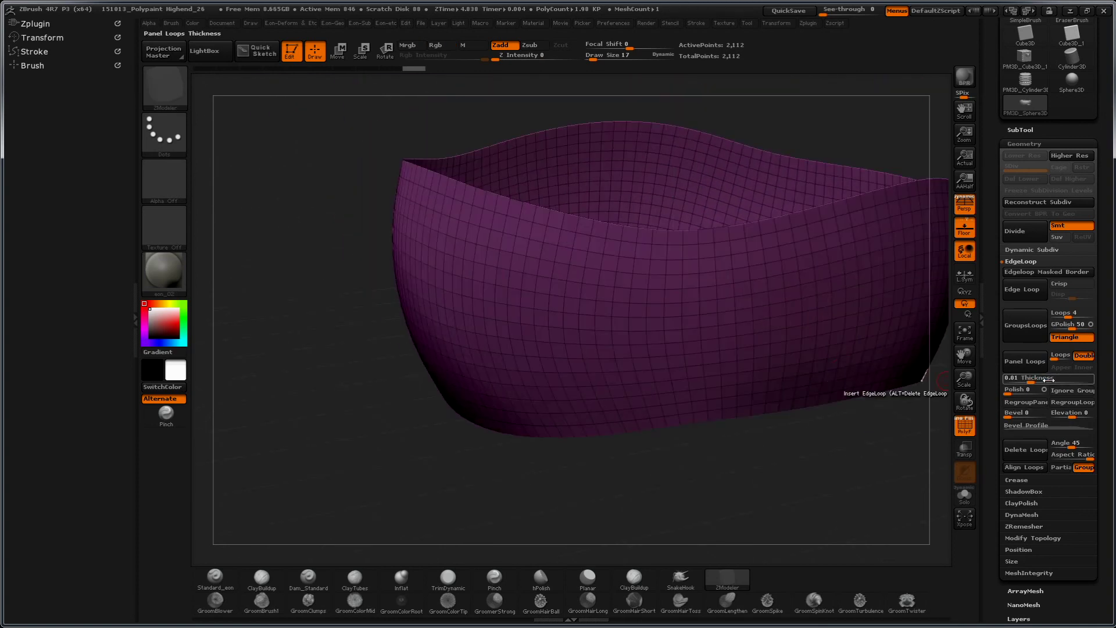
left_click(1022, 361)
mouse_move(314, 386)
left_mouse_down()
mouse_move(344, 478)
mouse_move(344, 349)
mouse_move(363, 406)
mouse_move(381, 370)
left_mouse_up()
key("shift+f")
mouse_move(710, 293)
left_mouse_down()
mouse_move(749, 294)
mouse_move(750, 267)
left_mouse_up()
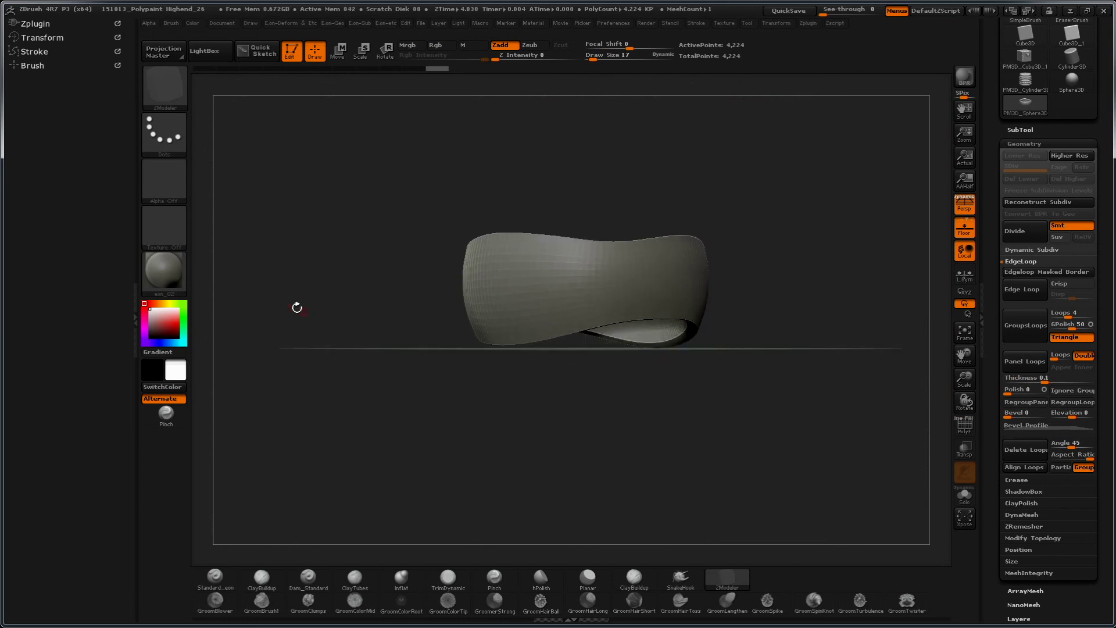
Step: Apply the Metal 01 material and turn wireframe and polygroup colours back on
left_click(171, 274)
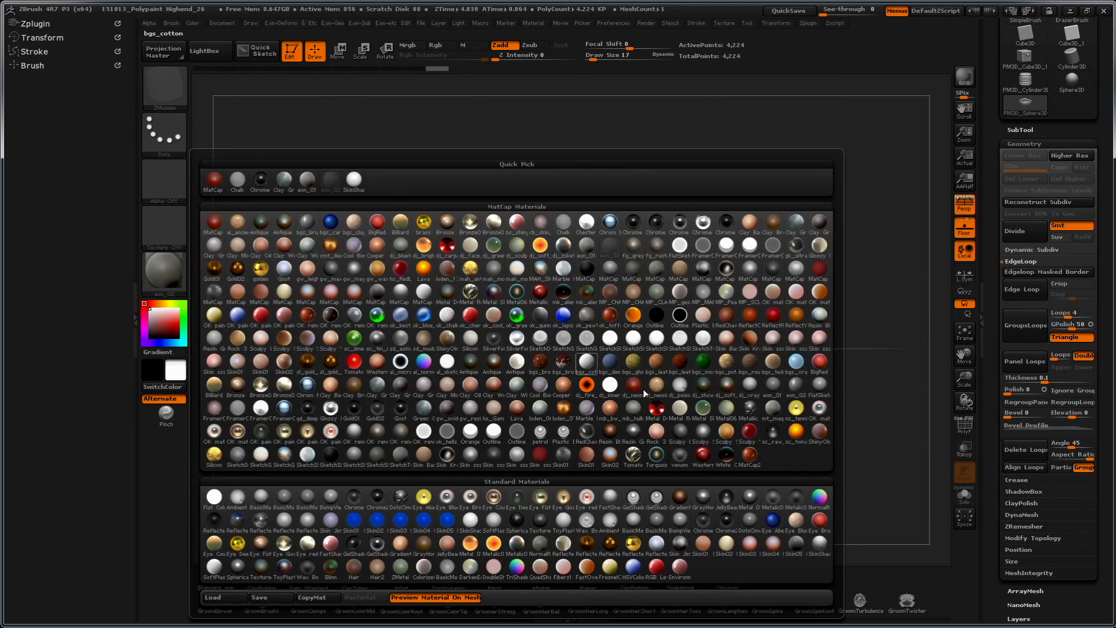
left_click(750, 497)
mouse_move(842, 279)
left_mouse_down()
mouse_move(856, 407)
mouse_move(721, 402)
left_mouse_up()
key("f")
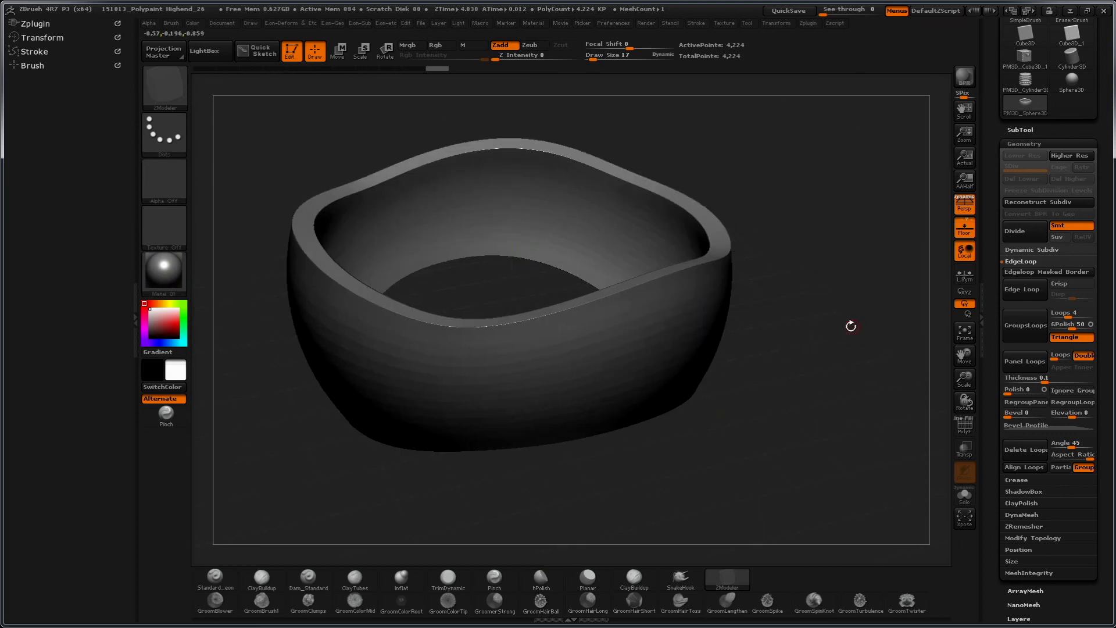
key("shift+f")
Step: Orbit and frame the bowl to inspect its inner cavity and teal rim
mouse_move(845, 351)
left_mouse_down()
mouse_move(278, 372)
mouse_move(528, 460)
left_mouse_up()
mouse_move(386, 488)
left_mouse_down()
mouse_move(369, 451)
mouse_move(471, 431)
left_mouse_up()
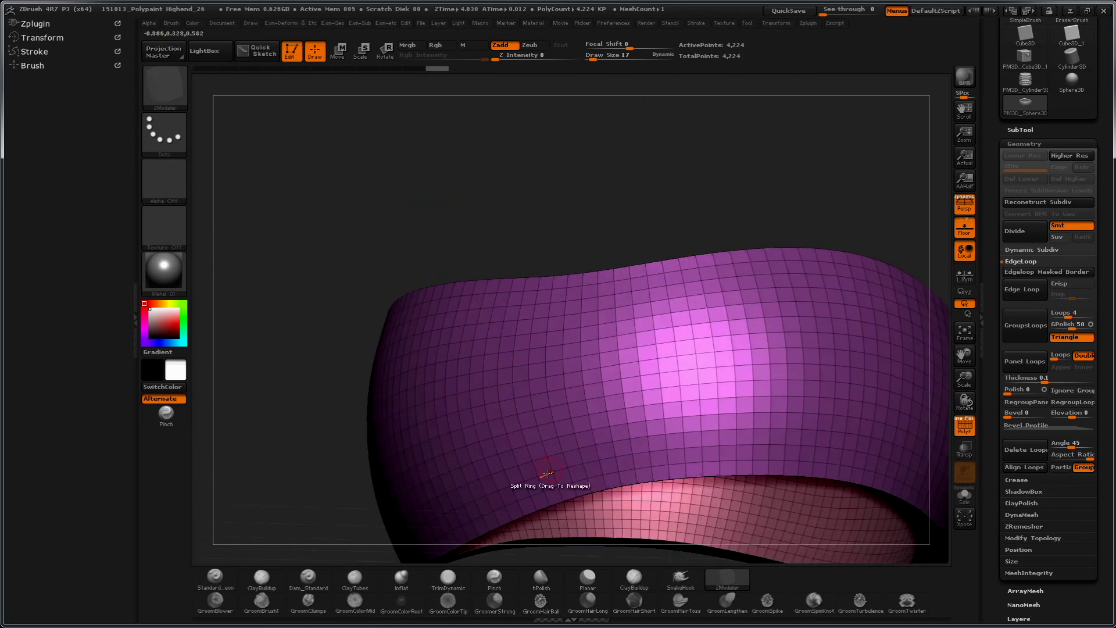
mouse_move(675, 232)
left_mouse_down()
mouse_move(654, 151)
mouse_move(404, 264)
mouse_move(372, 299)
mouse_move(379, 246)
mouse_move(389, 298)
mouse_move(344, 255)
left_mouse_up()
key("f")
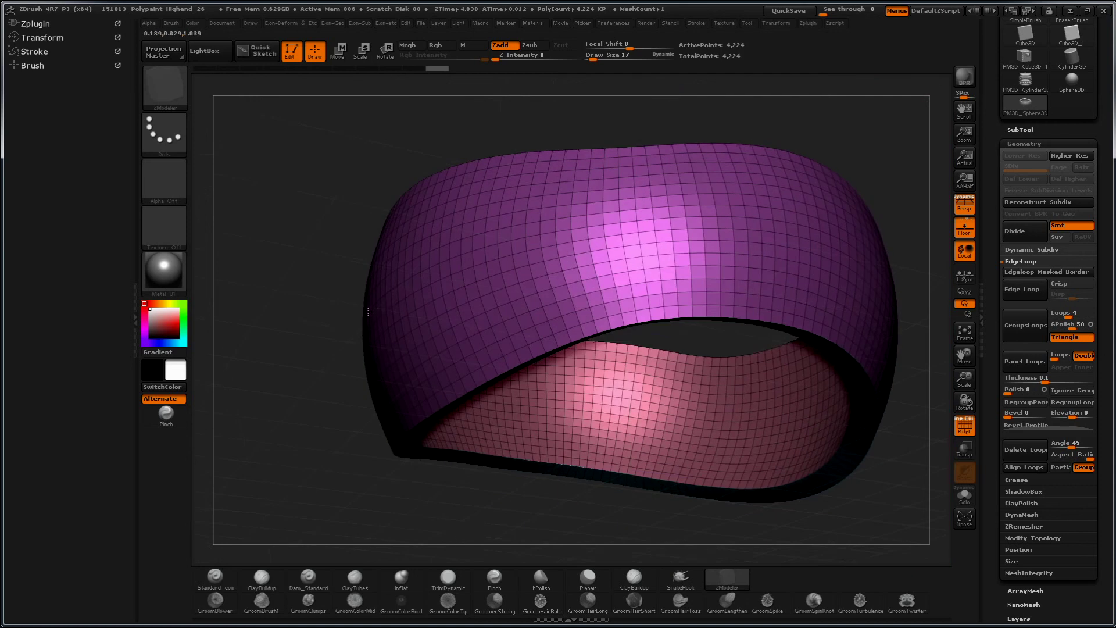
mouse_move(627, 121)
left_mouse_down()
mouse_move(362, 394)
mouse_move(436, 279)
left_mouse_up()
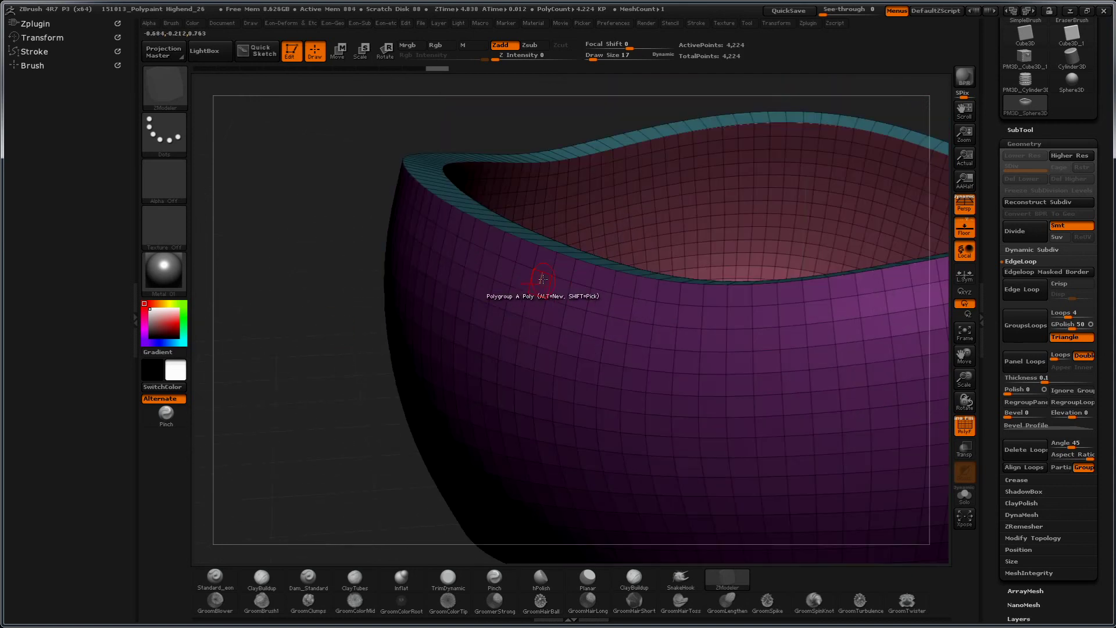
key("ctrl+shift")
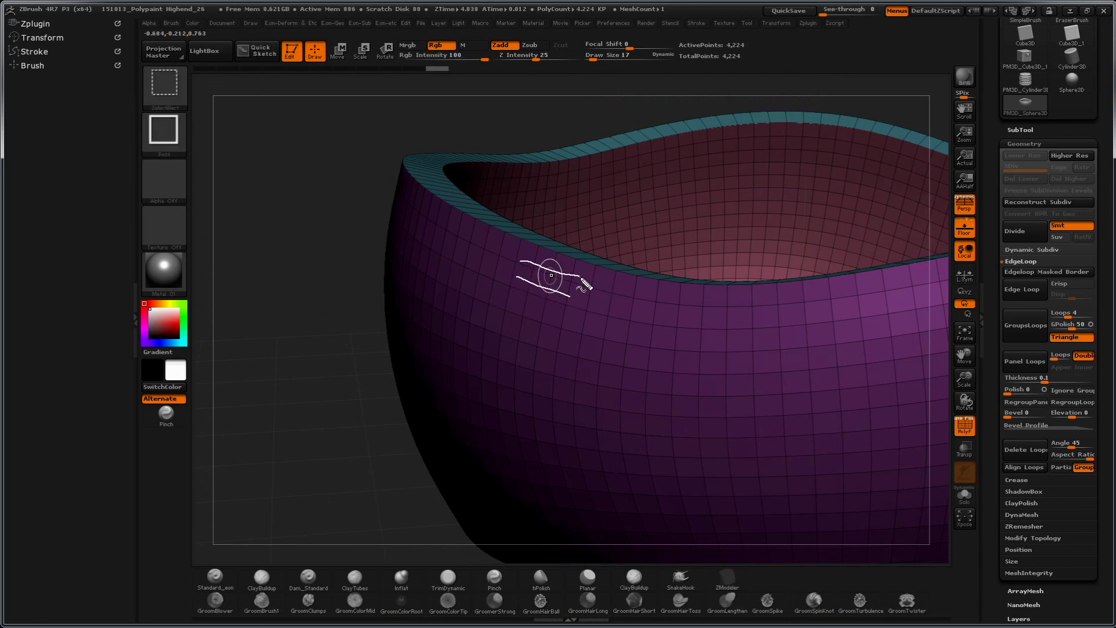
left_click_drag(304, 378, 580, 242)
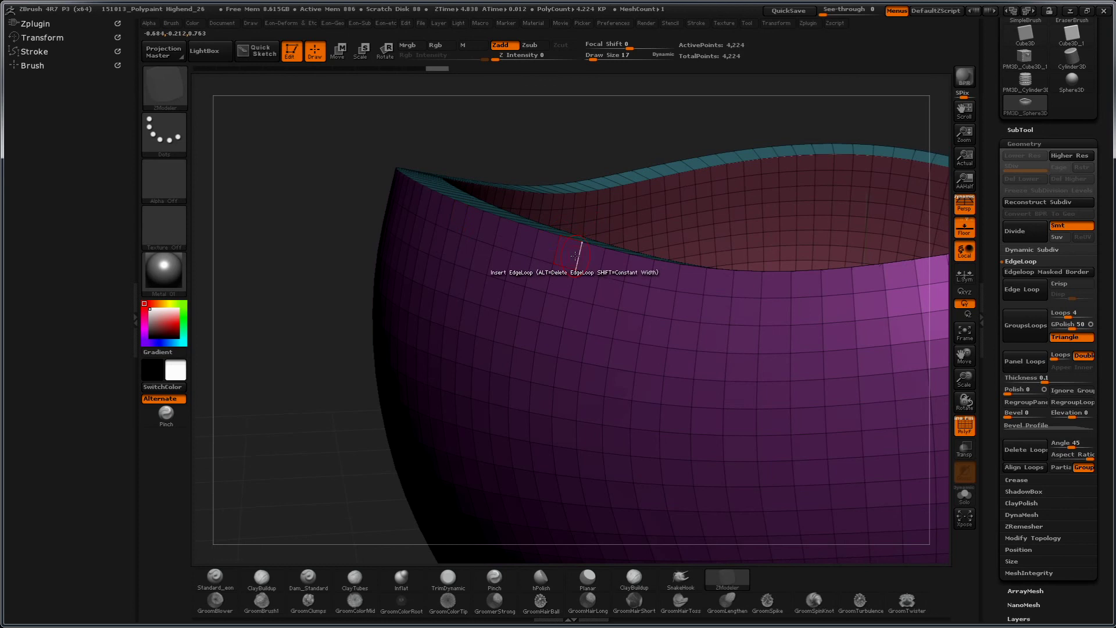
left_click_drag(427, 152, 551, 215)
key("space")
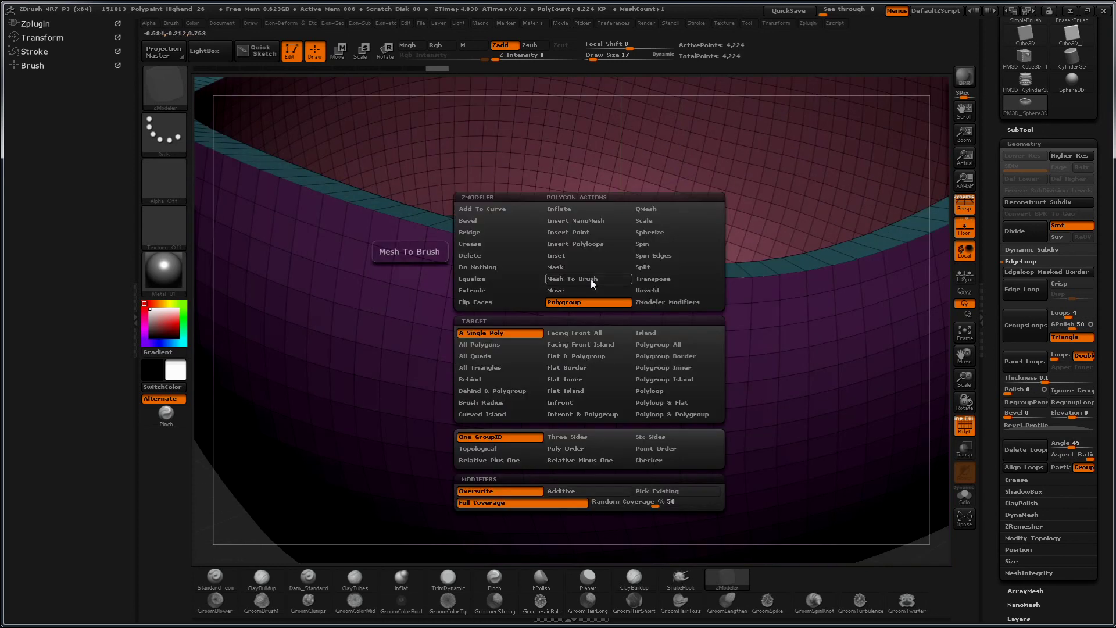
left_click(664, 208)
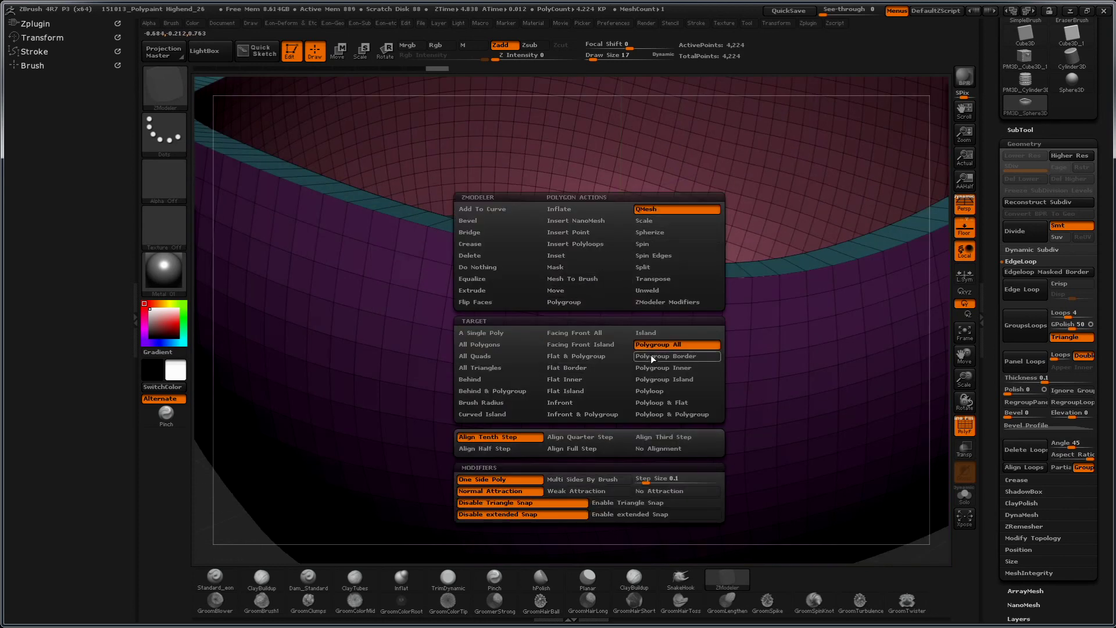
left_click(661, 391)
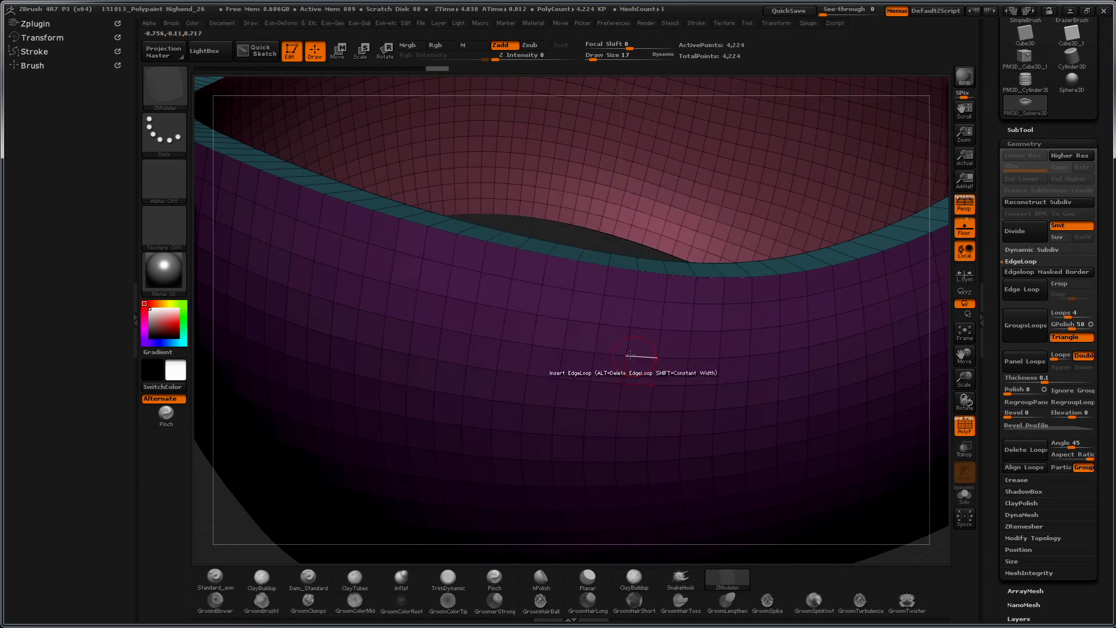
left_click_drag(237, 522, 240, 467)
mouse_move(357, 364)
left_mouse_down()
mouse_move(374, 379)
mouse_move(395, 360)
left_mouse_up()
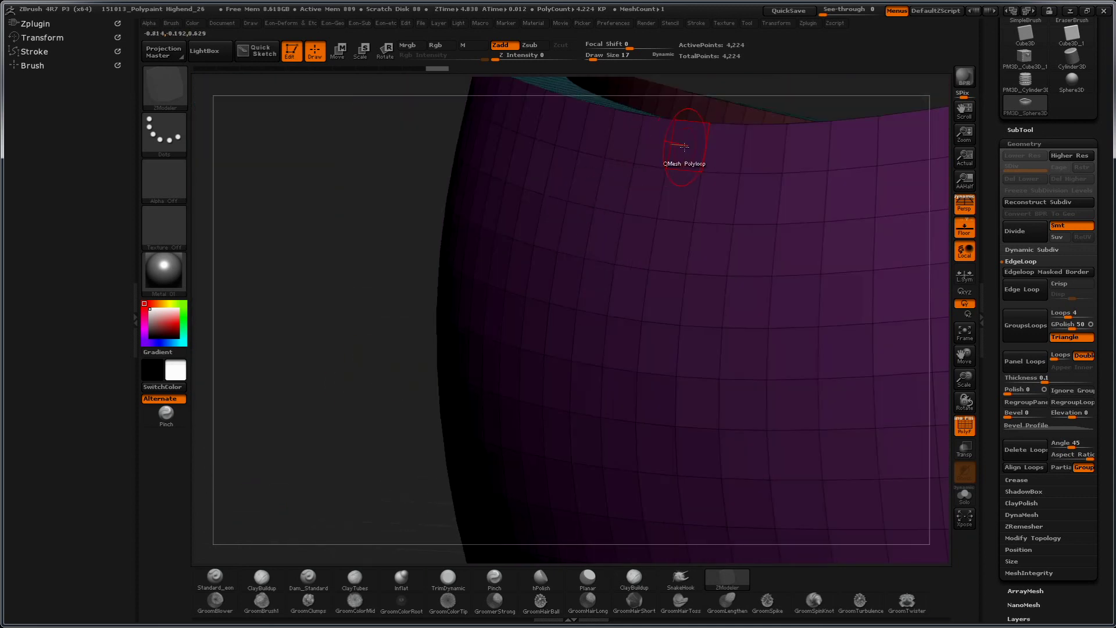
left_click_drag(629, 137, 619, 136)
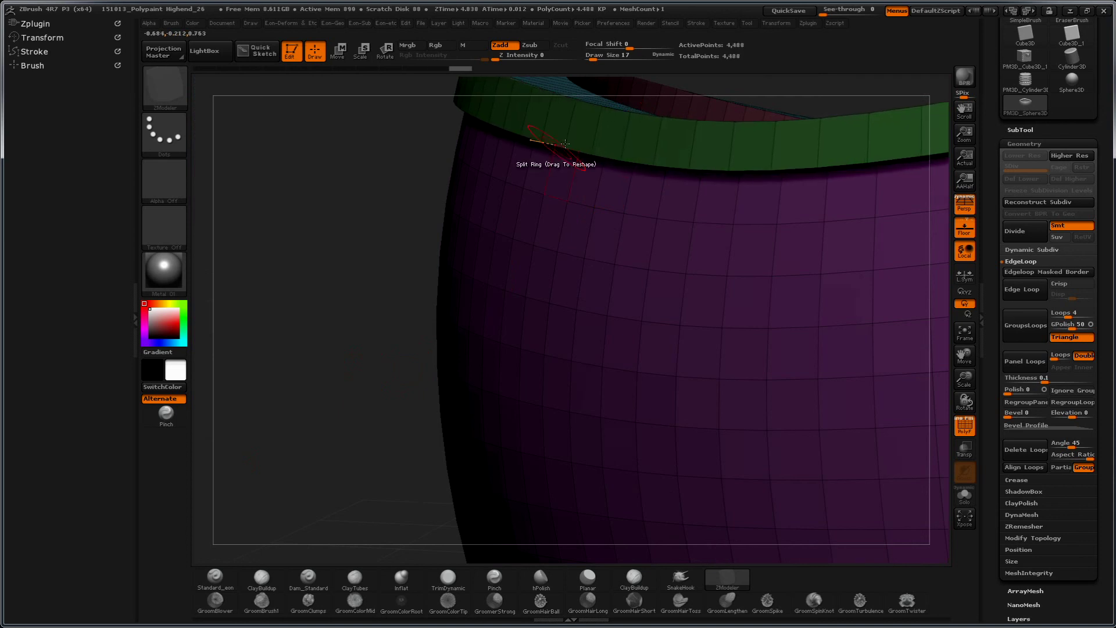
mouse_move(349, 220)
left_mouse_down()
mouse_move(349, 187)
mouse_move(349, 219)
left_mouse_up()
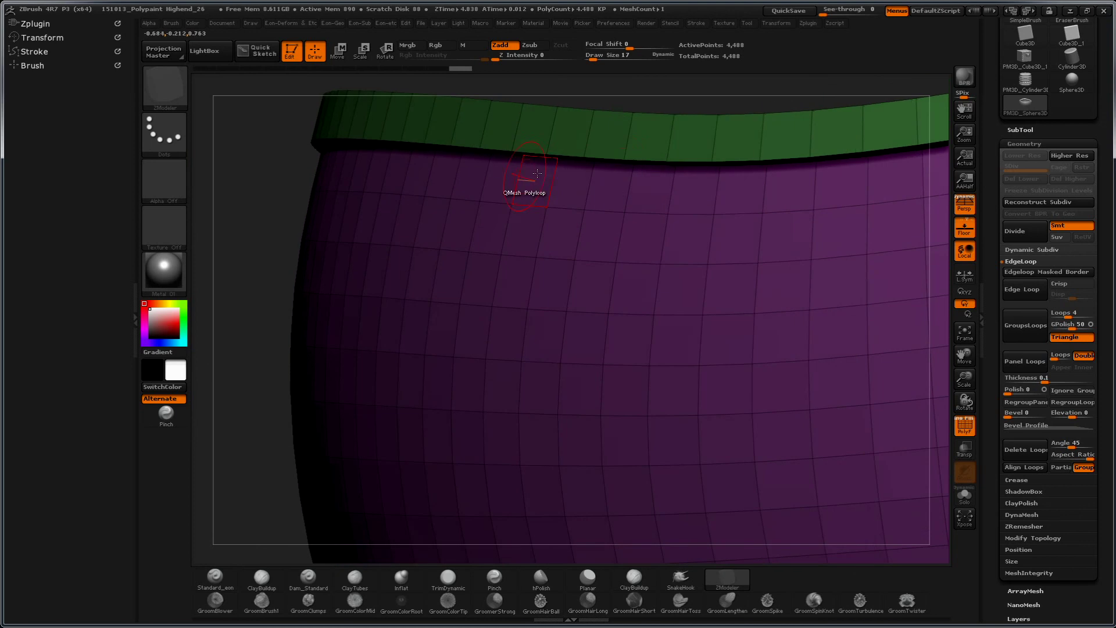
left_click_drag(618, 186, 582, 177)
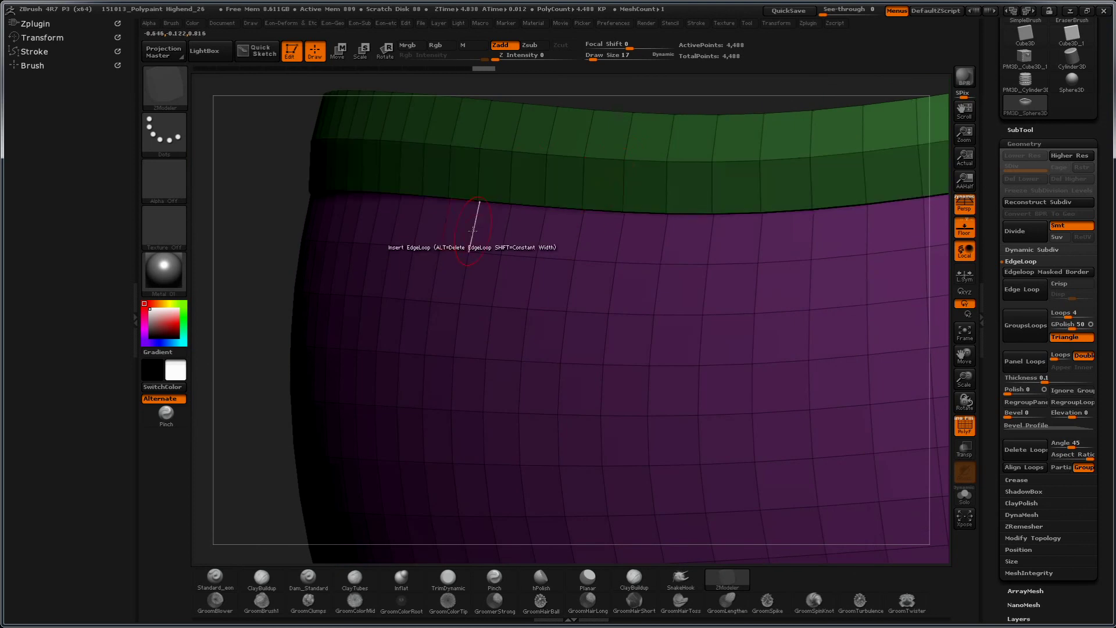
key("ctrl+z")
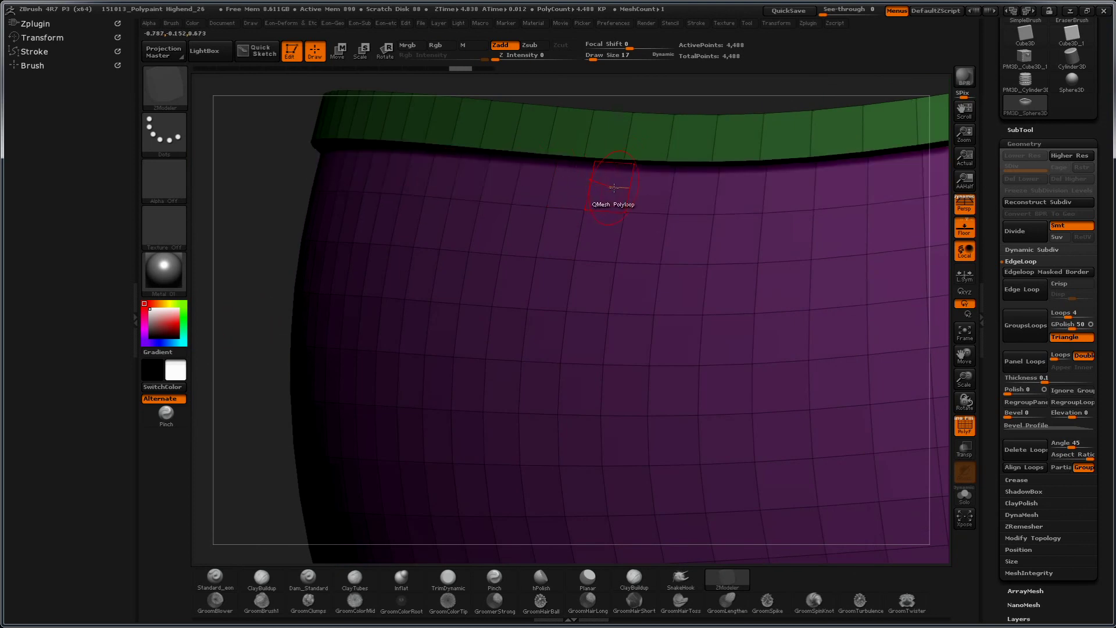
left_click_drag(615, 188, 614, 188)
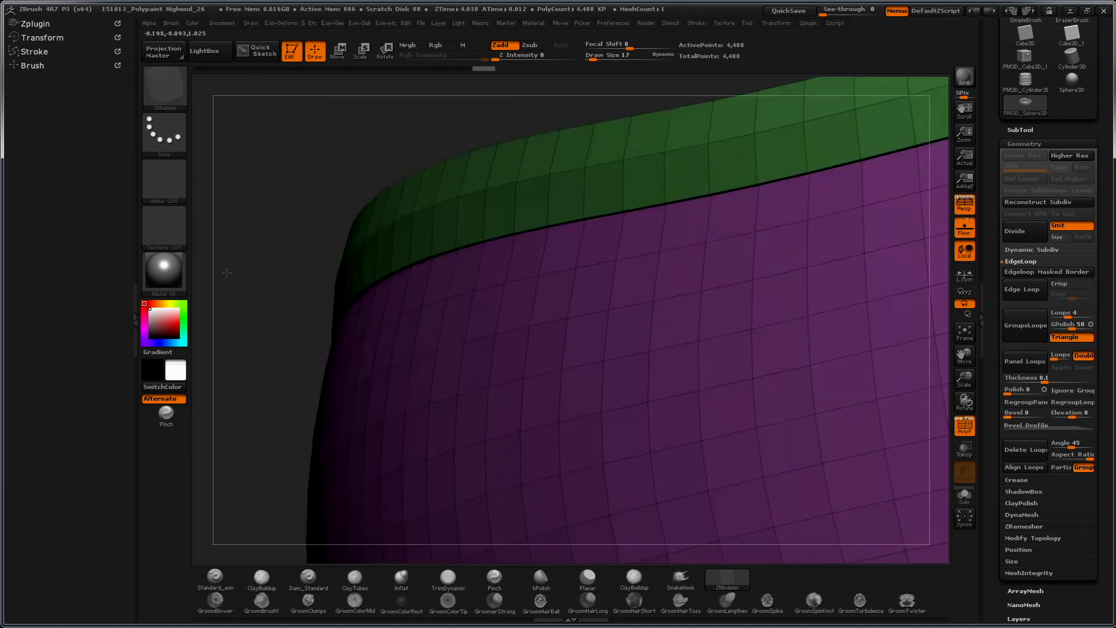
mouse_move(225, 293)
left_mouse_down()
mouse_move(388, 182)
mouse_move(626, 201)
mouse_move(616, 210)
left_mouse_up()
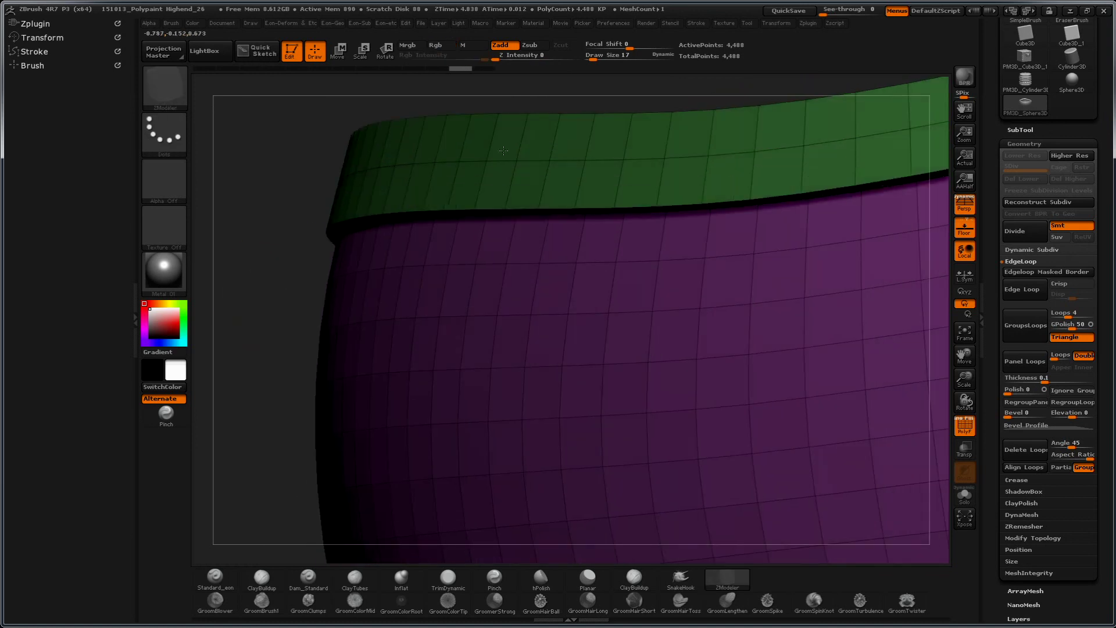
mouse_move(272, 311)
left_mouse_down()
mouse_move(274, 162)
mouse_move(624, 163)
left_mouse_up()
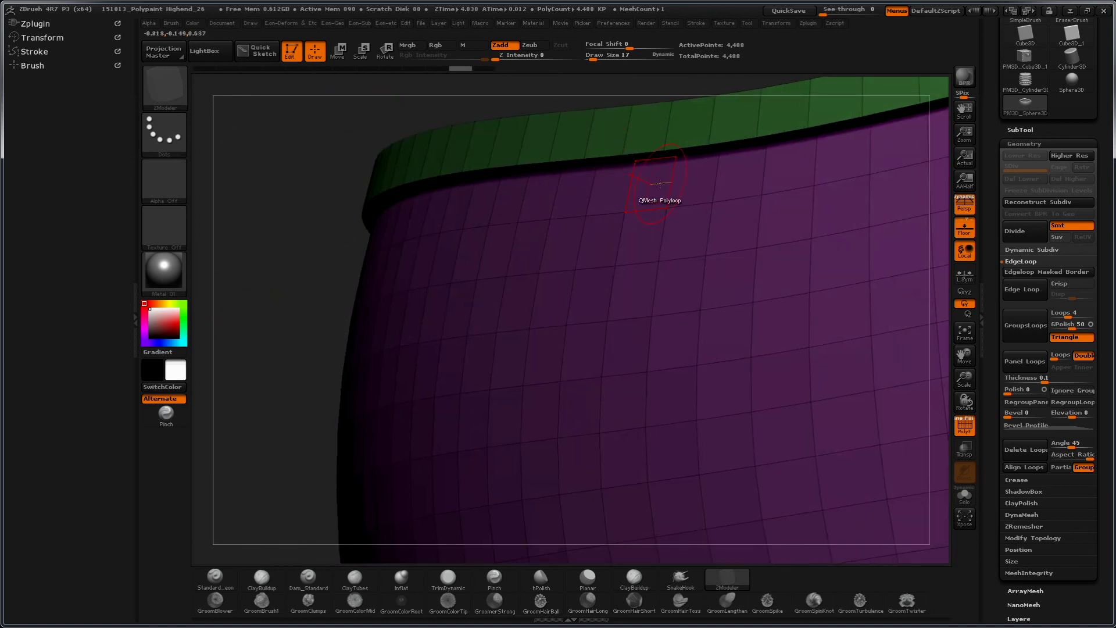
key("space")
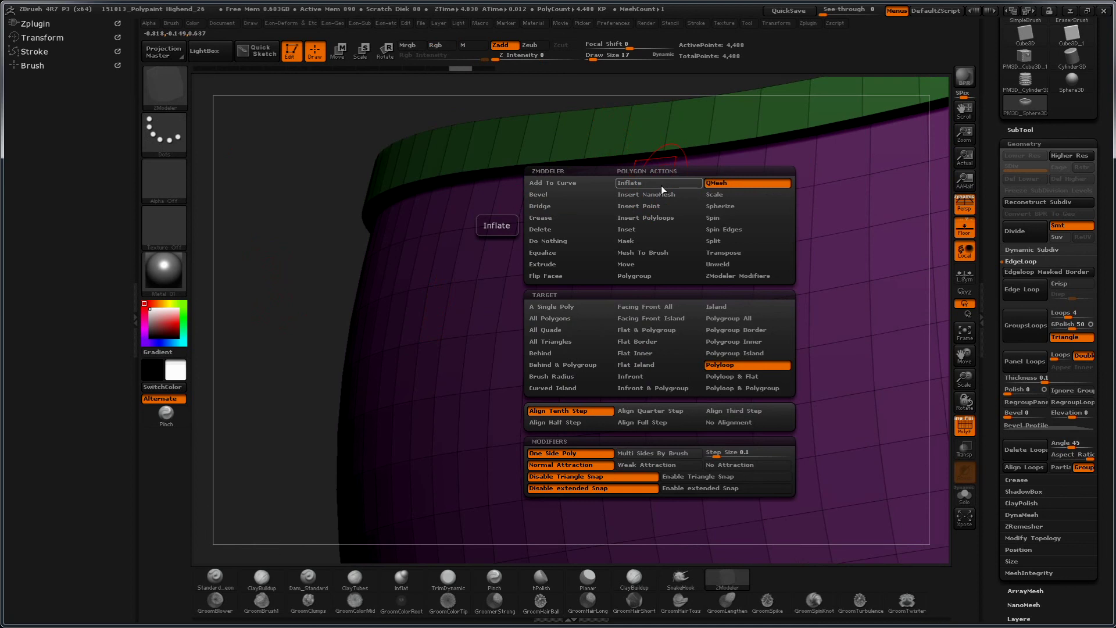
left_click(661, 186)
left_click(661, 184)
left_click_drag(661, 183, 574, 111)
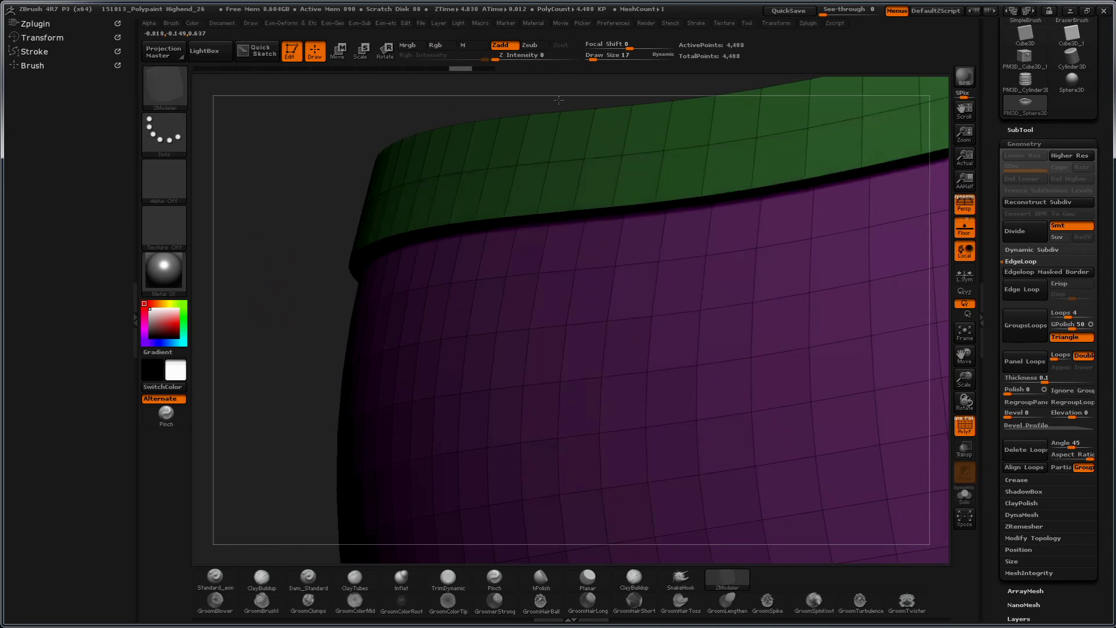
mouse_move(294, 289)
left_mouse_down()
mouse_move(239, 230)
mouse_move(299, 267)
mouse_move(391, 481)
mouse_move(359, 433)
mouse_move(694, 420)
mouse_move(652, 414)
left_mouse_up()
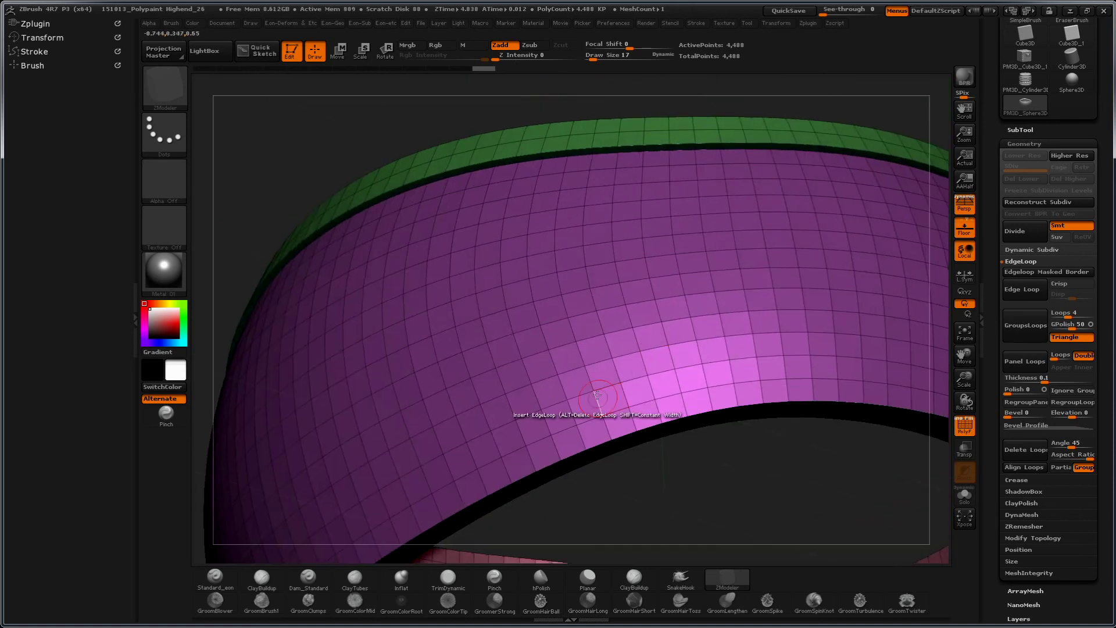
Step: Extrude a thin QMesh polyloop strip along the bowl's lower edge, after two undone attempts
left_click(627, 420)
mouse_move(593, 452)
left_mouse_down()
mouse_move(781, 504)
mouse_move(852, 344)
mouse_move(572, 387)
left_mouse_up()
key("ctrl+z")
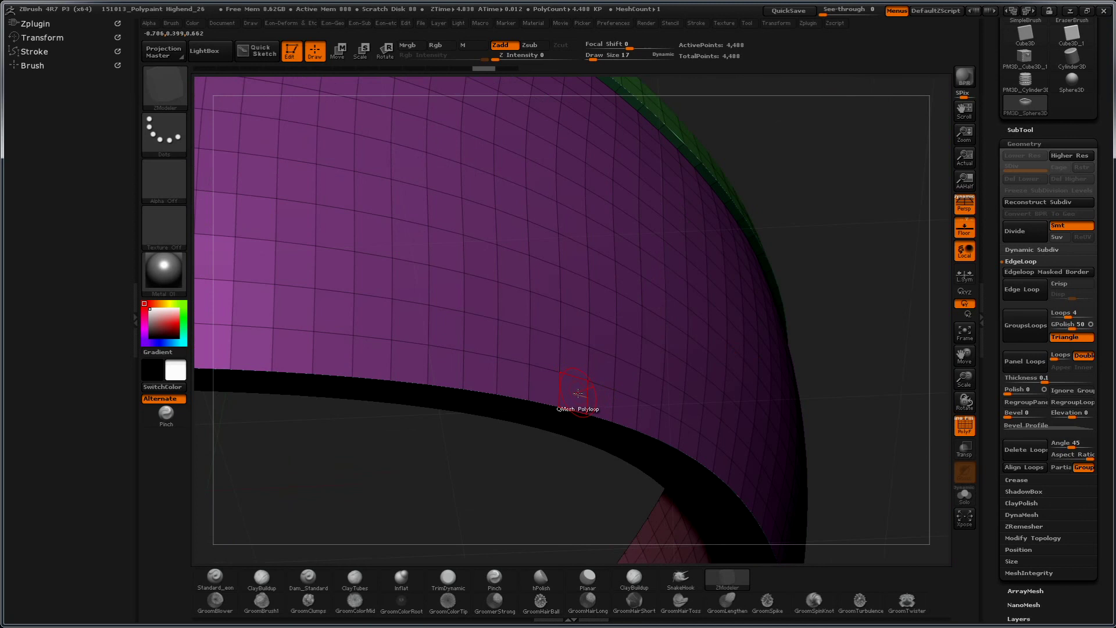
left_click(581, 394)
left_click_drag(672, 337, 822, 368)
key("ctrl")
key("ctrl+z")
left_click_drag(722, 410, 698, 417)
left_click(579, 400)
left_click(560, 380)
left_click_drag(559, 379, 560, 378)
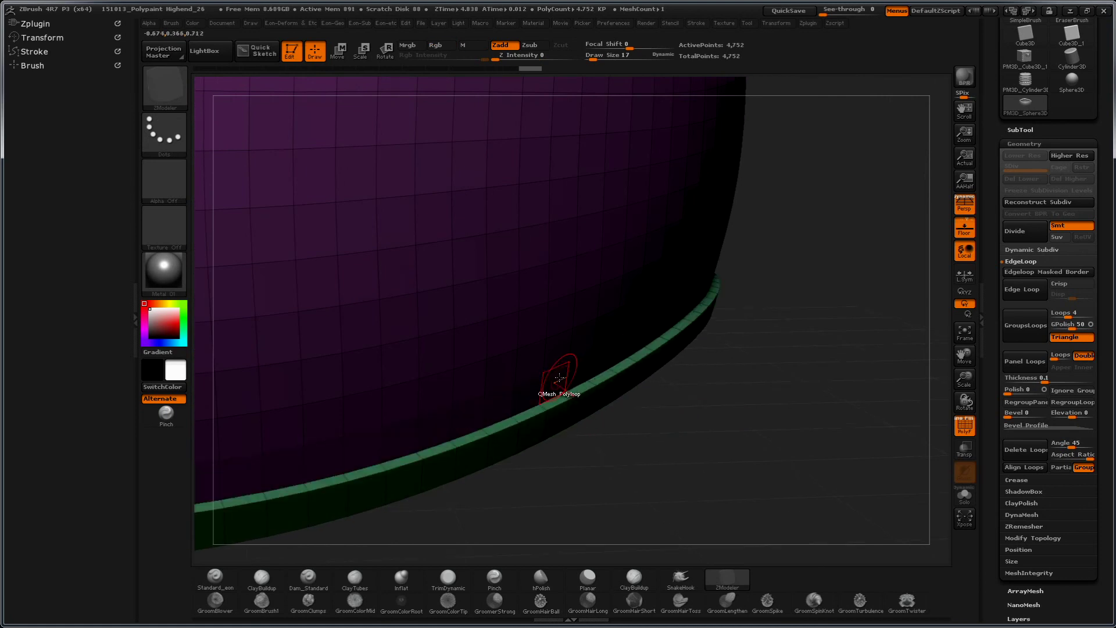
Step: Insert an extra edge loop just under the top rim
mouse_move(605, 407)
left_mouse_down()
mouse_move(794, 362)
mouse_move(835, 181)
mouse_move(447, 287)
left_mouse_up()
key("f")
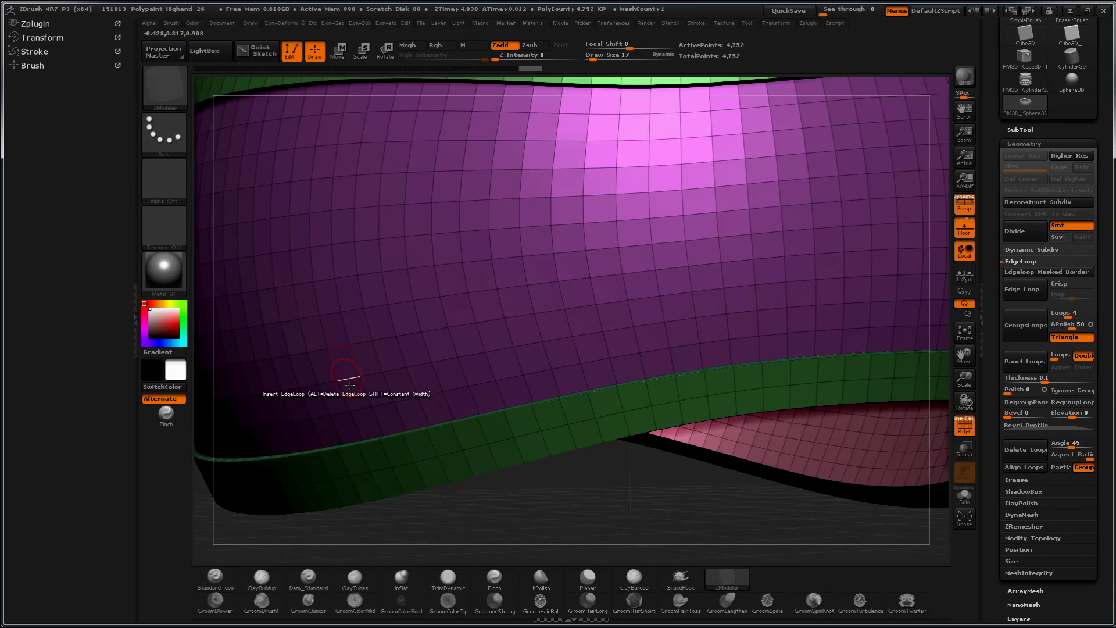
left_click_drag(665, 503, 541, 169)
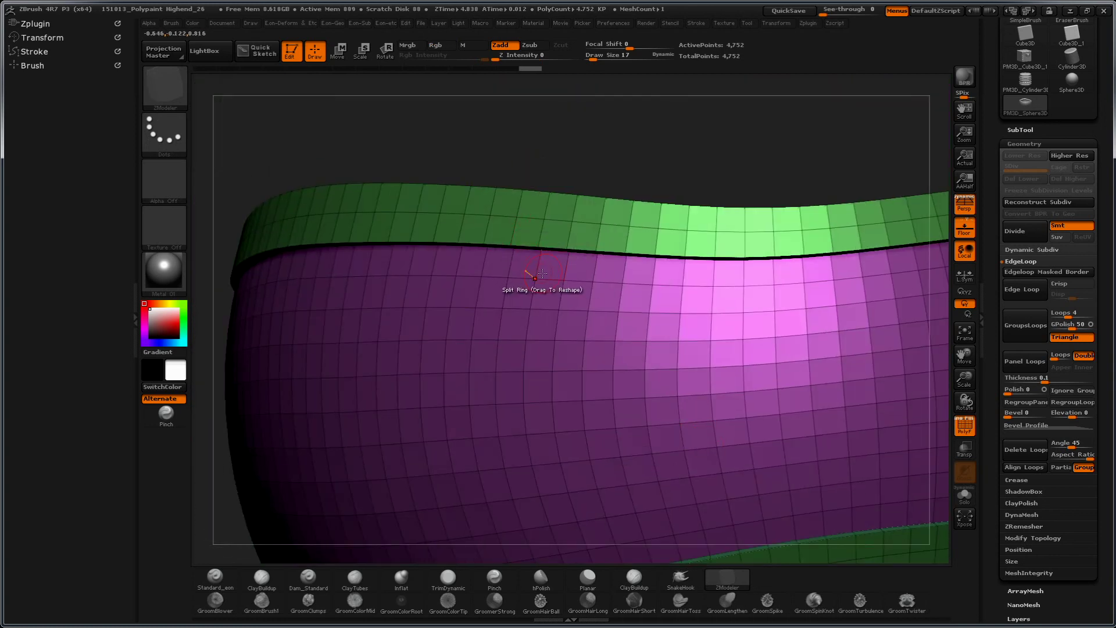
key("space")
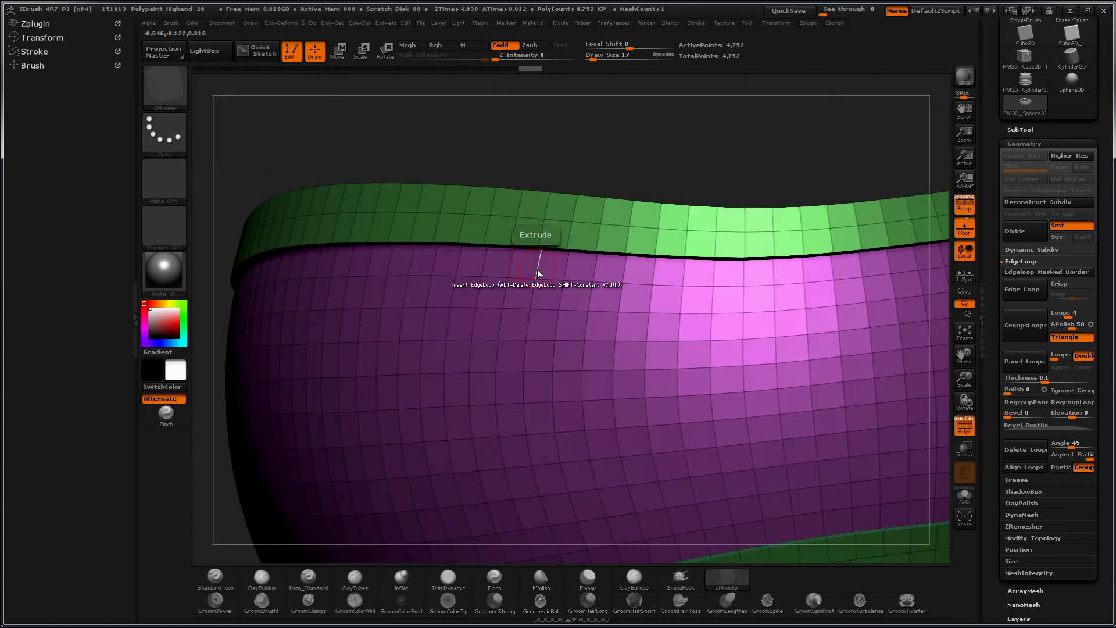
left_click(539, 265)
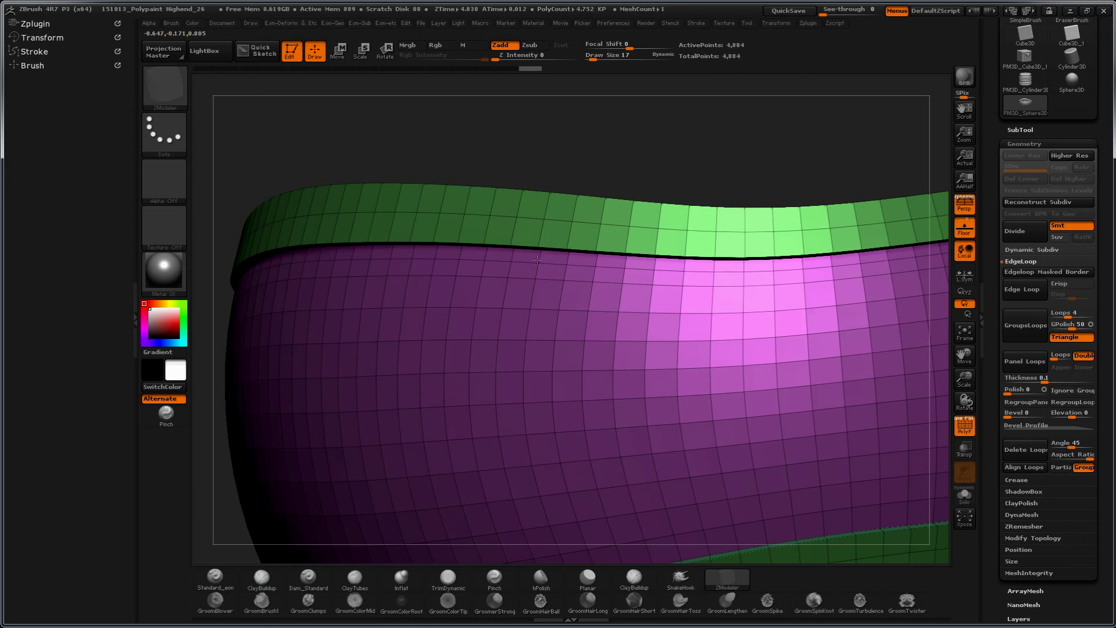
mouse_move(541, 145)
left_mouse_down()
mouse_move(648, 149)
mouse_move(558, 278)
left_mouse_up()
Step: Extrude a new band just below the top rim and push it outward
key("space")
mouse_move(539, 278)
key("space")
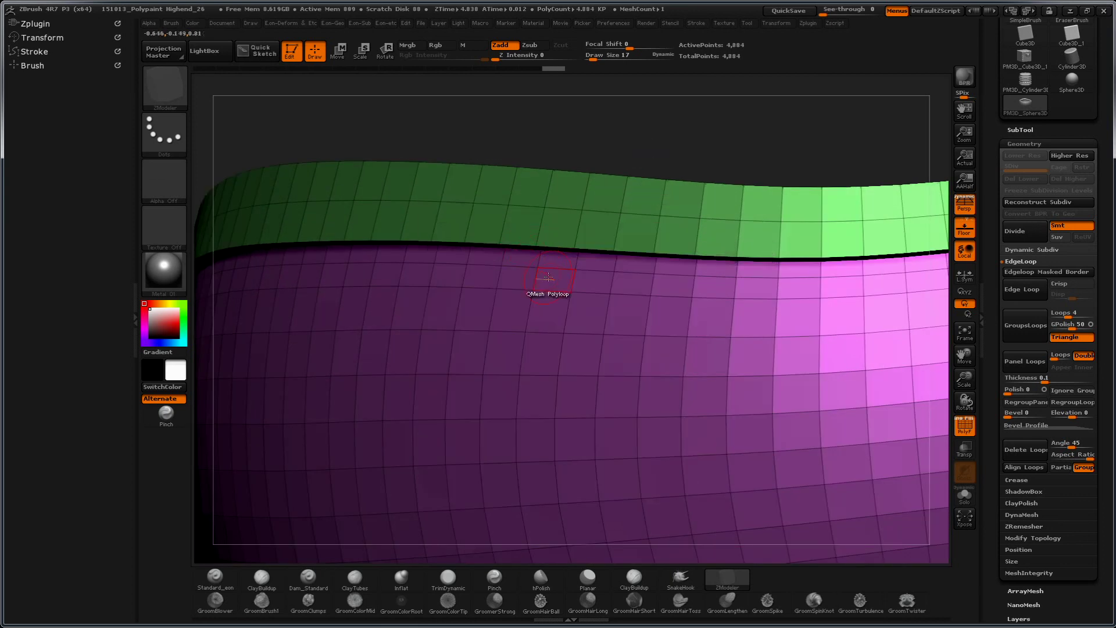
left_click(561, 280)
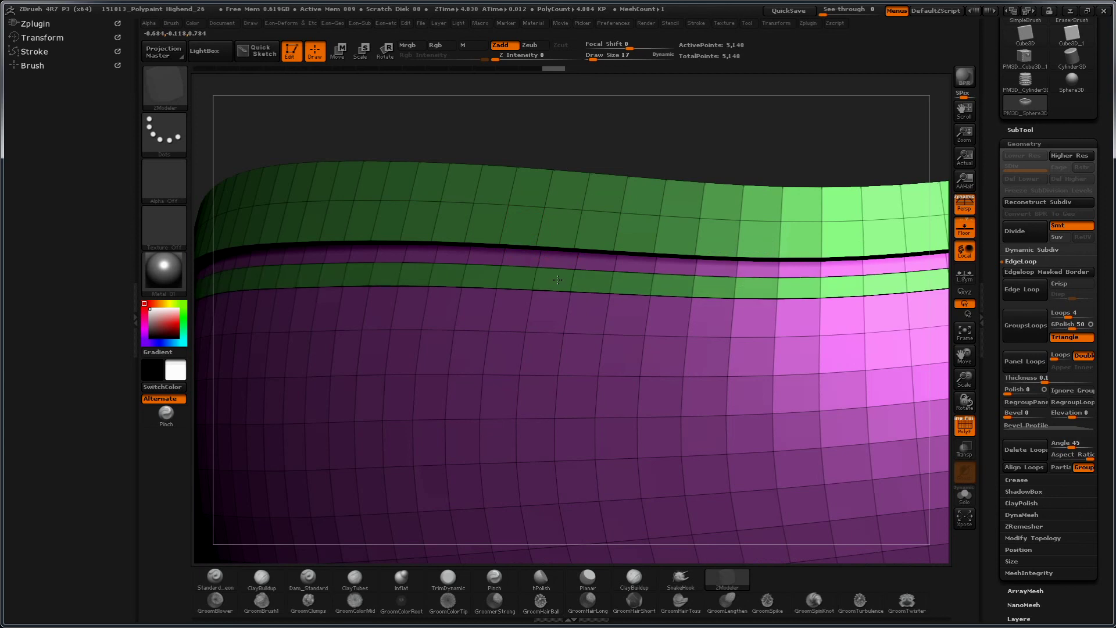
mouse_move(656, 141)
left_mouse_down()
mouse_move(645, 135)
mouse_move(693, 244)
left_mouse_up()
mouse_move(591, 139)
left_mouse_down()
mouse_move(332, 235)
mouse_move(534, 280)
left_mouse_up()
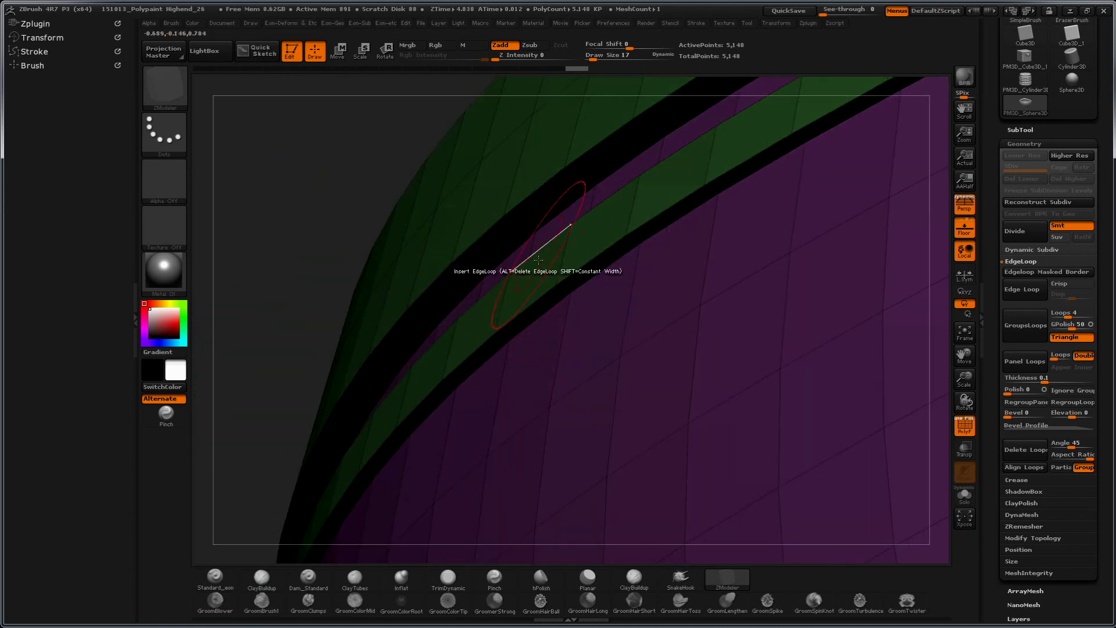
key("ctrl+shift")
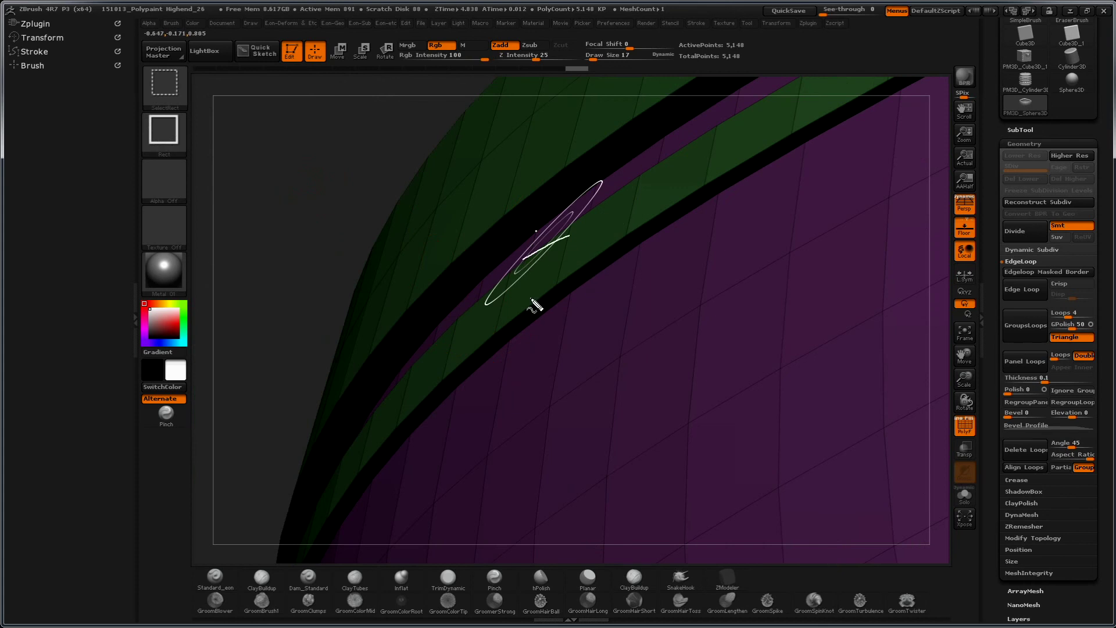
left_click_drag(324, 189, 364, 217)
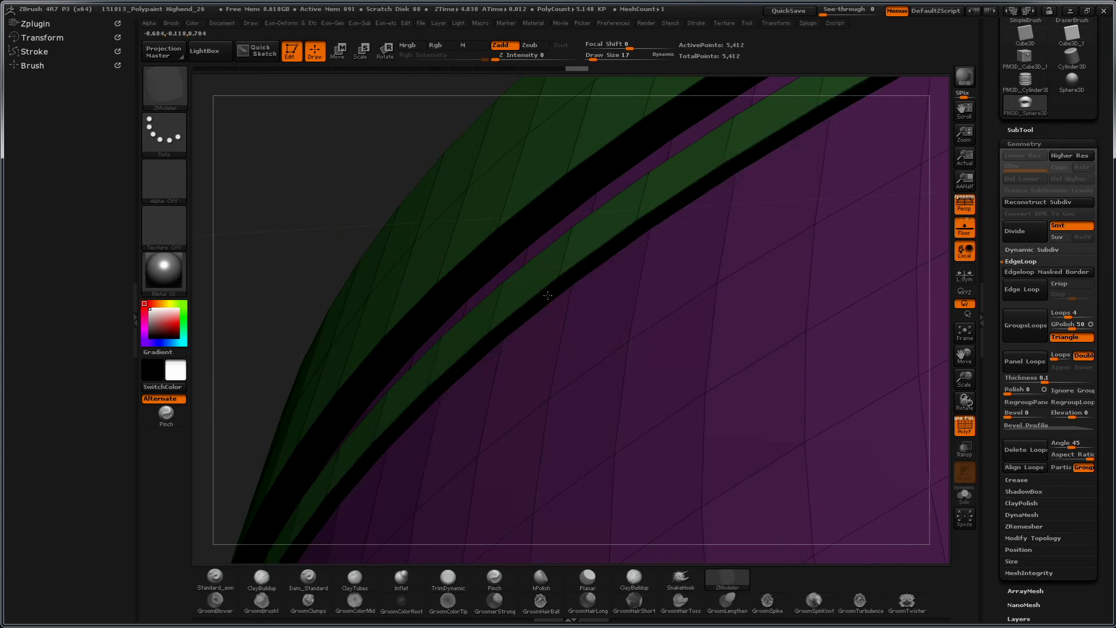
mouse_move(554, 275)
left_mouse_down()
mouse_move(548, 294)
mouse_move(553, 276)
left_mouse_up()
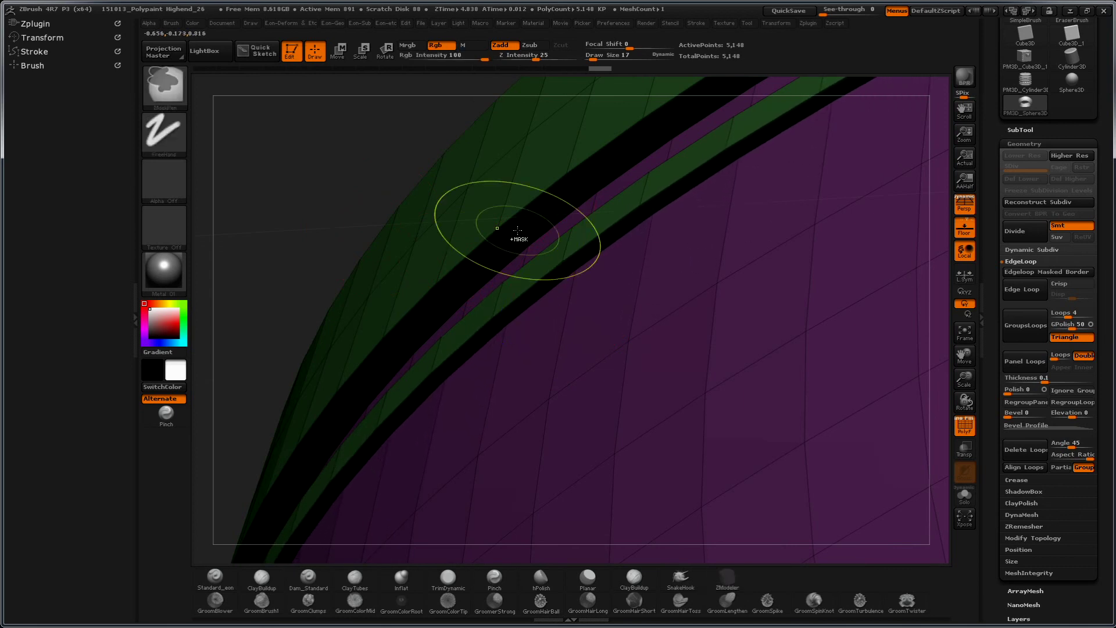
Step: Delete the extra edge loop beneath the band and show PolyFrame wireframe with polygroups
mouse_move(309, 162)
left_mouse_down()
mouse_move(304, 297)
mouse_move(364, 158)
mouse_move(480, 272)
left_mouse_up()
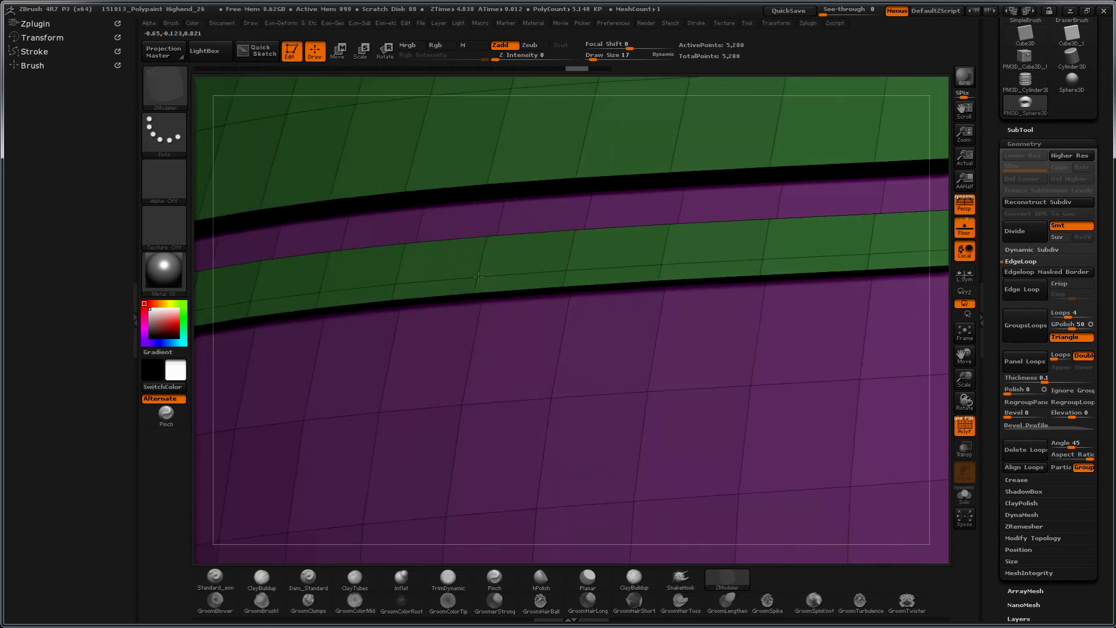
left_click_drag(314, 89, 340, 90)
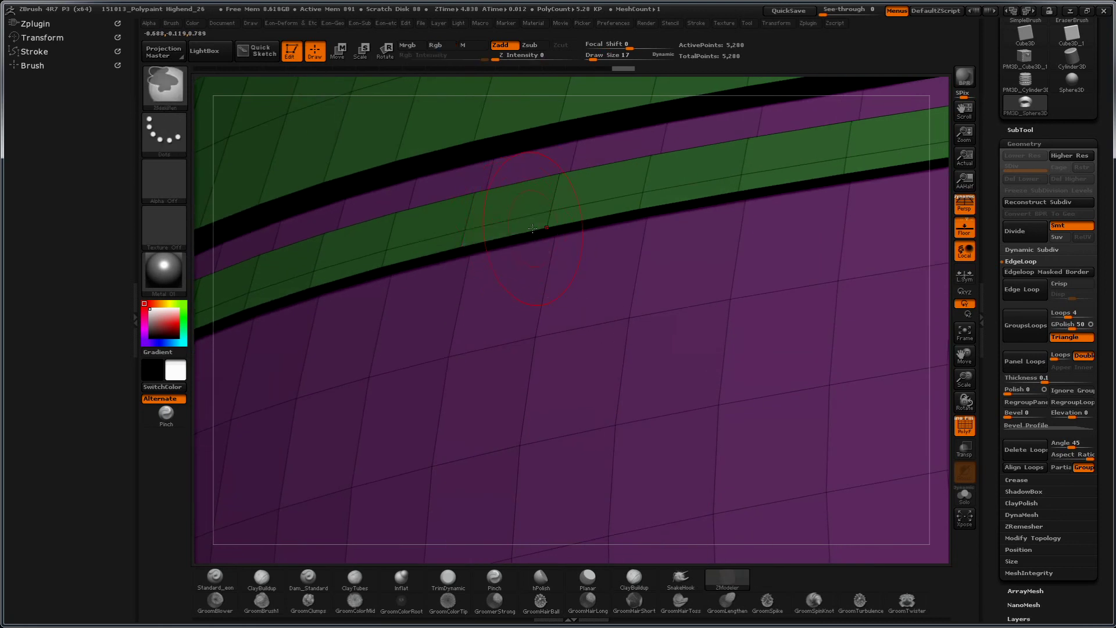
left_click(532, 230, "alt")
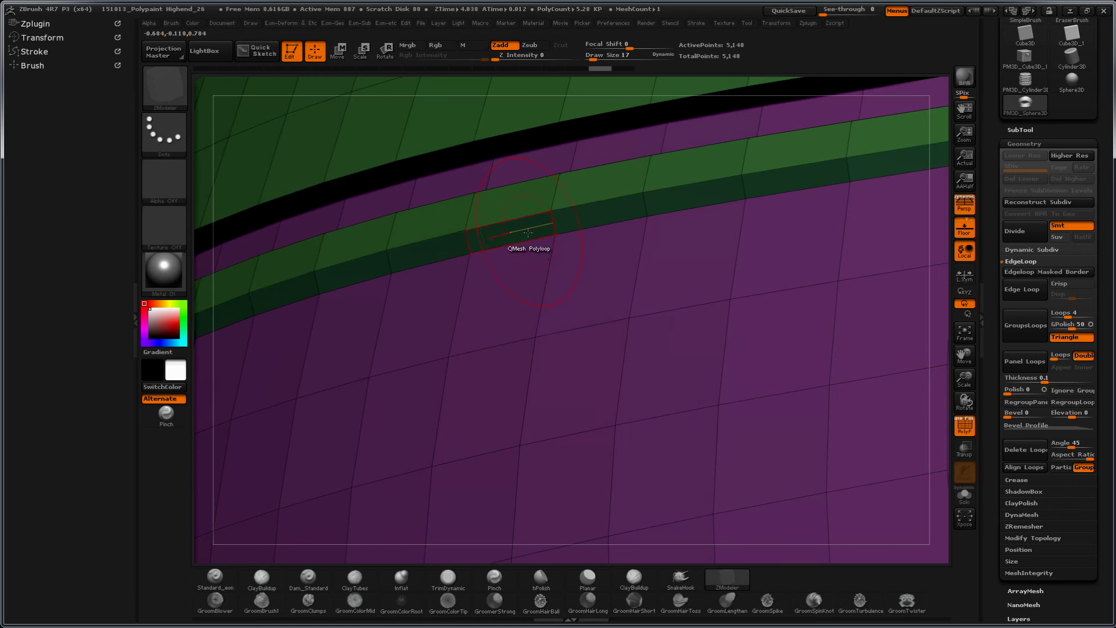
mouse_move(211, 342)
left_mouse_down()
mouse_move(217, 105)
mouse_move(371, 180)
mouse_move(469, 192)
left_mouse_up()
mouse_move(628, 172)
left_mouse_down()
mouse_move(463, 87)
mouse_move(814, 290)
mouse_move(851, 334)
mouse_move(842, 221)
mouse_move(802, 229)
mouse_move(810, 364)
mouse_move(771, 304)
mouse_move(750, 355)
mouse_move(562, 351)
mouse_move(504, 504)
mouse_move(407, 180)
left_mouse_up()
mouse_move(433, 517)
left_mouse_down()
mouse_move(494, 378)
mouse_move(461, 343)
mouse_move(571, 352)
mouse_move(717, 277)
mouse_move(738, 210)
mouse_move(748, 307)
mouse_move(711, 387)
mouse_move(825, 200)
mouse_move(786, 319)
mouse_move(755, 334)
mouse_move(748, 416)
mouse_move(779, 274)
mouse_move(787, 344)
mouse_move(568, 443)
mouse_move(822, 411)
left_mouse_up()
key("shift+f")
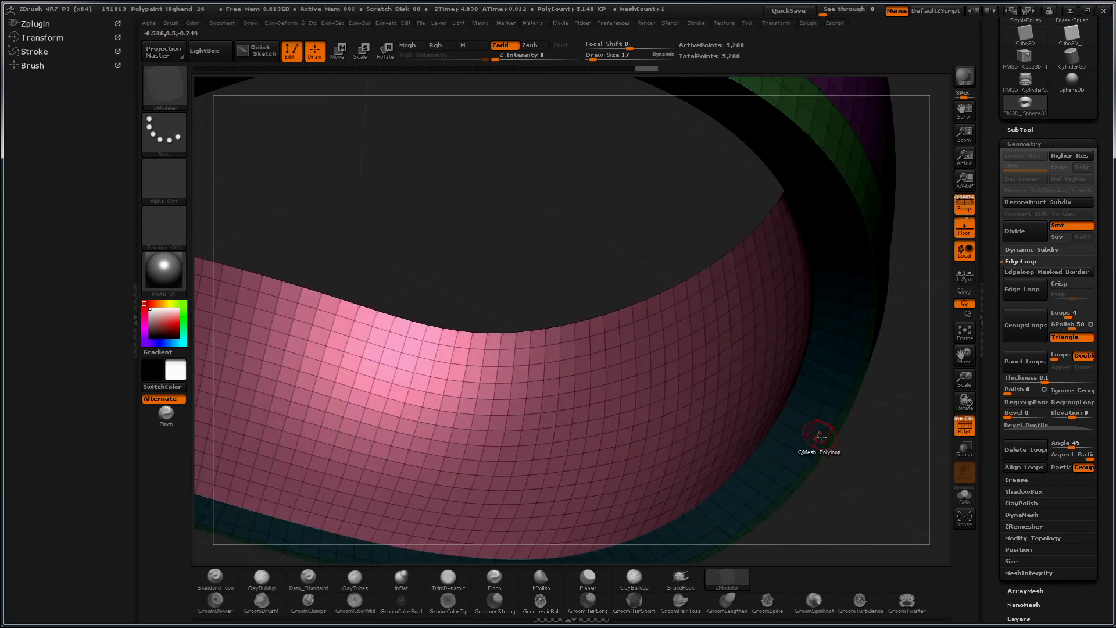
Step: Remove two extra edge loops from the teal rim band
mouse_move(892, 471)
left_mouse_down()
mouse_move(779, 378)
mouse_move(775, 386)
mouse_move(778, 369)
mouse_move(809, 370)
mouse_move(797, 334)
left_mouse_up()
left_click(704, 314, "alt")
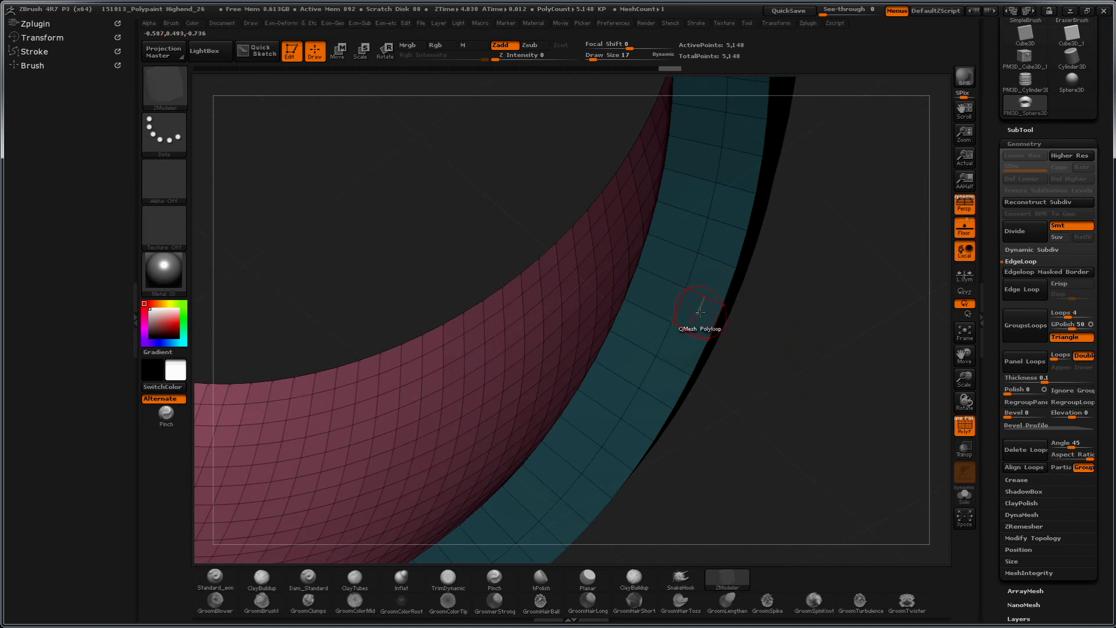
left_click_drag(792, 323, 780, 341)
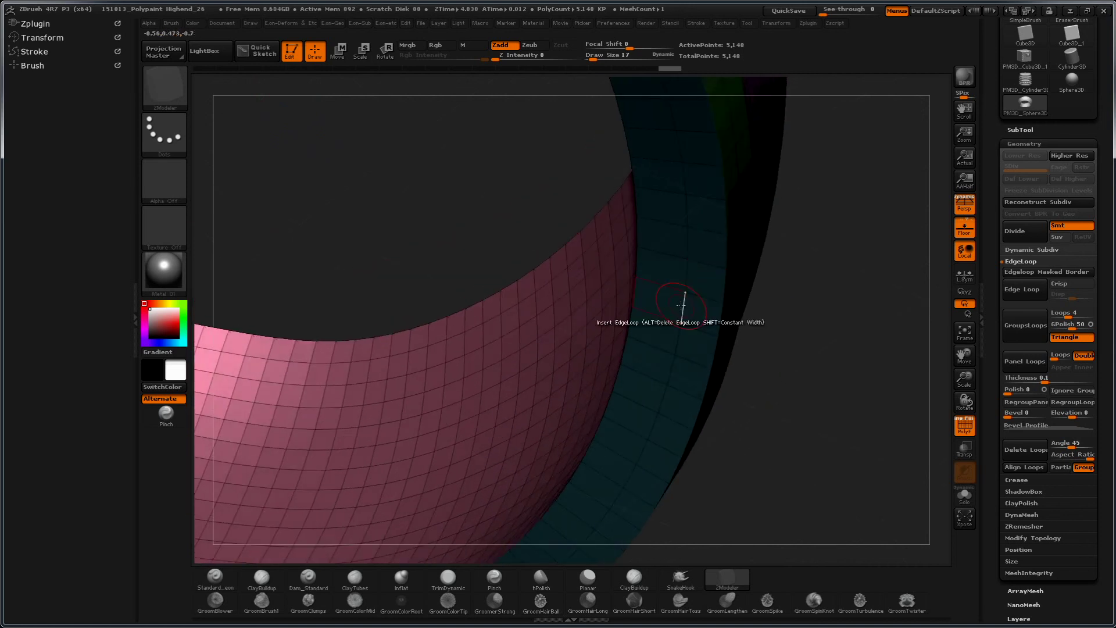
right_click(700, 311)
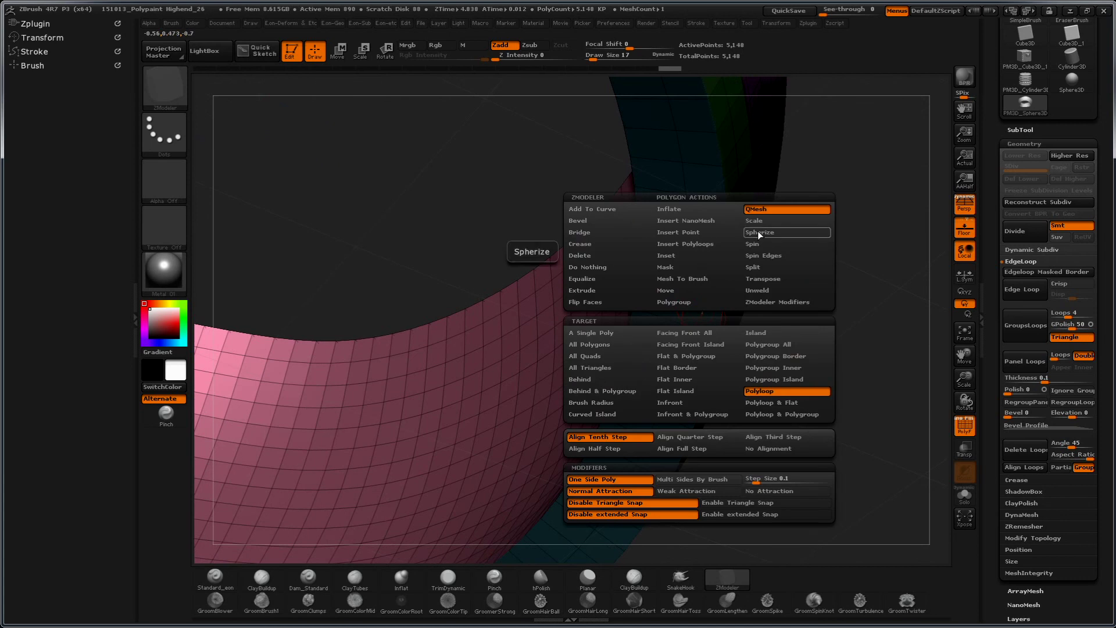
left_click(762, 394)
left_click_drag(823, 267, 698, 320)
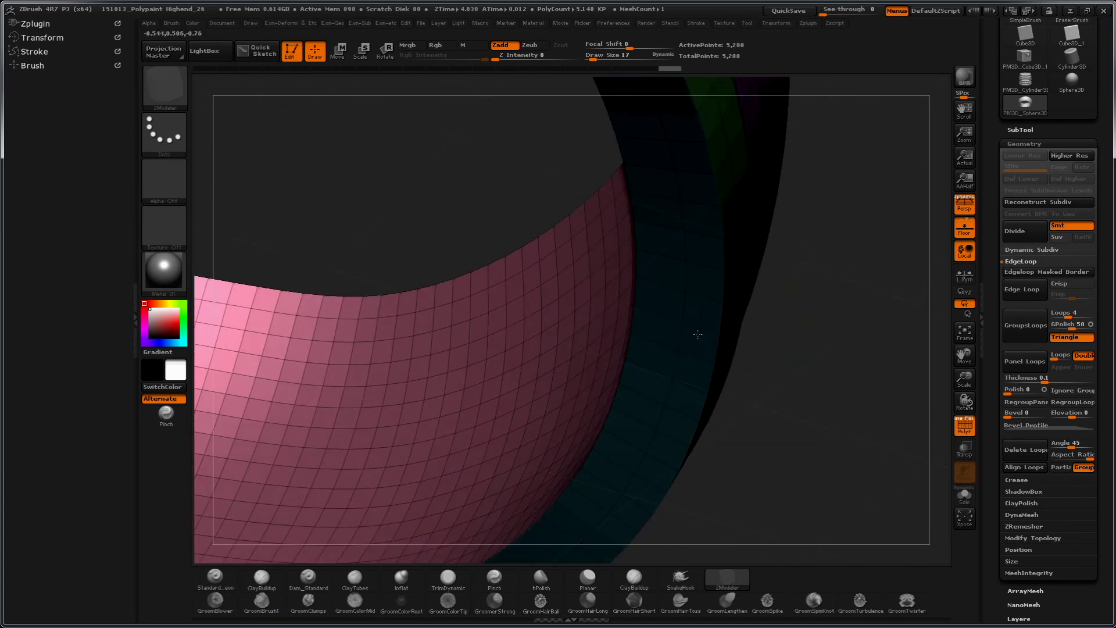
left_click(702, 340)
mouse_move(682, 344)
left_mouse_down()
mouse_move(566, 369)
mouse_move(859, 448)
mouse_move(769, 310)
left_mouse_up()
key("f")
left_click_drag(832, 371, 831, 369)
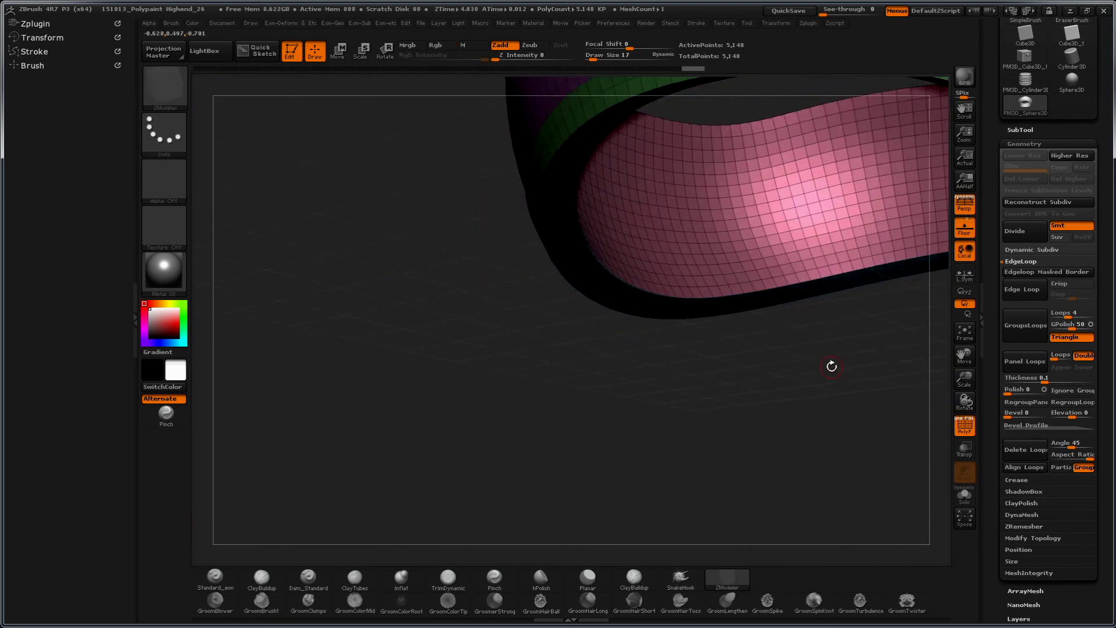
mouse_move(669, 99)
left_mouse_down()
mouse_move(333, 453)
mouse_move(309, 307)
mouse_move(289, 347)
mouse_move(299, 286)
mouse_move(328, 264)
mouse_move(393, 445)
mouse_move(367, 335)
mouse_move(418, 332)
left_mouse_up()
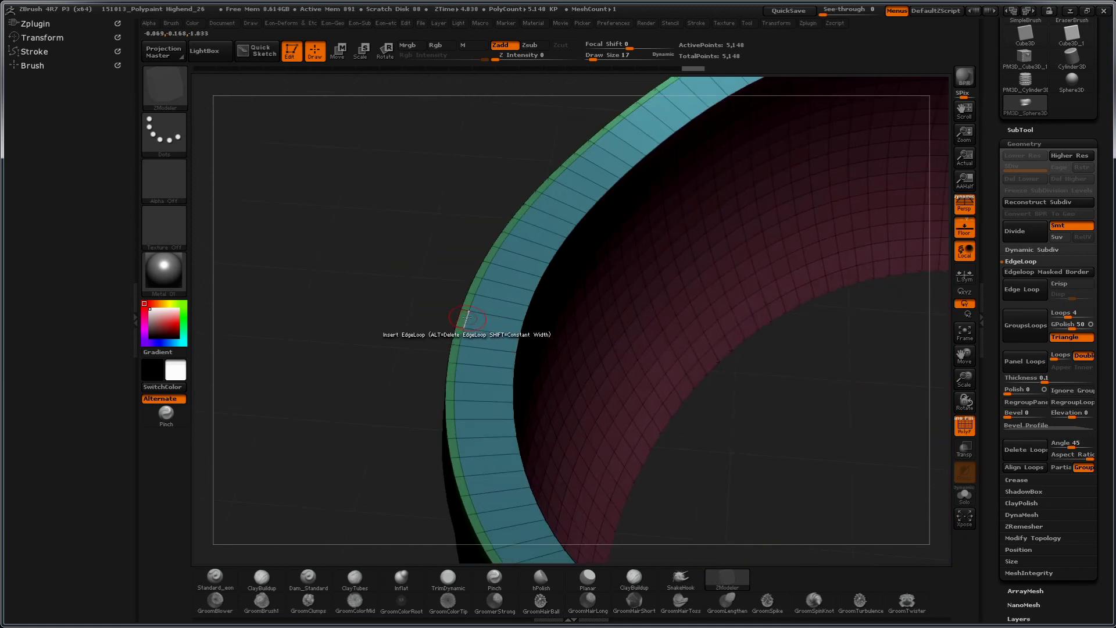
Step: Insert an edge loop along the blue strip and extrude a new green band from it
key("space")
left_click(525, 339)
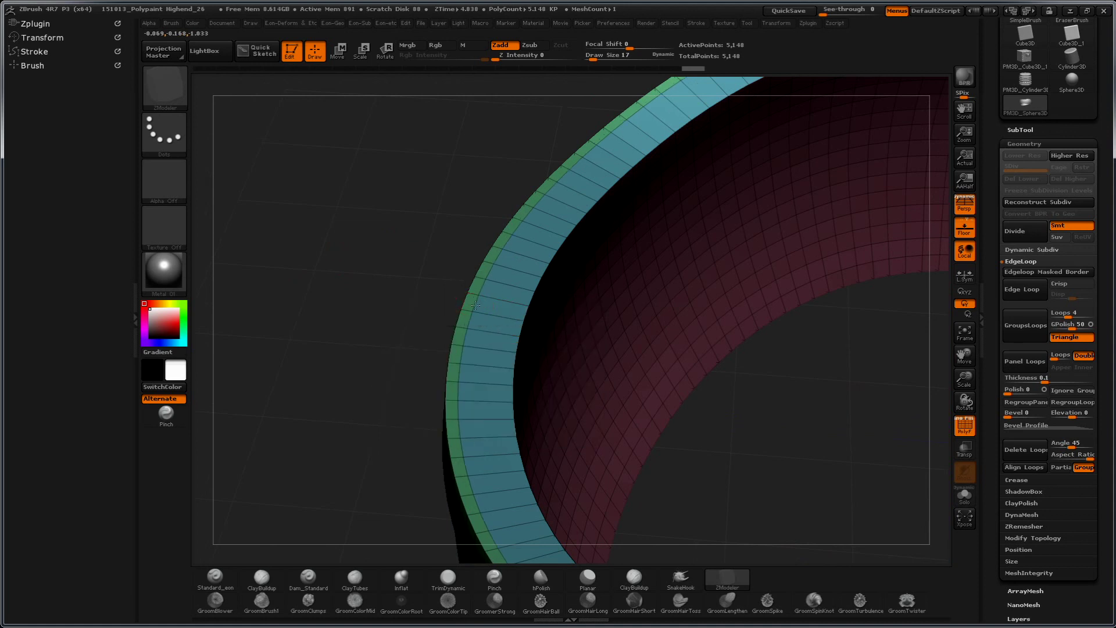
key("space")
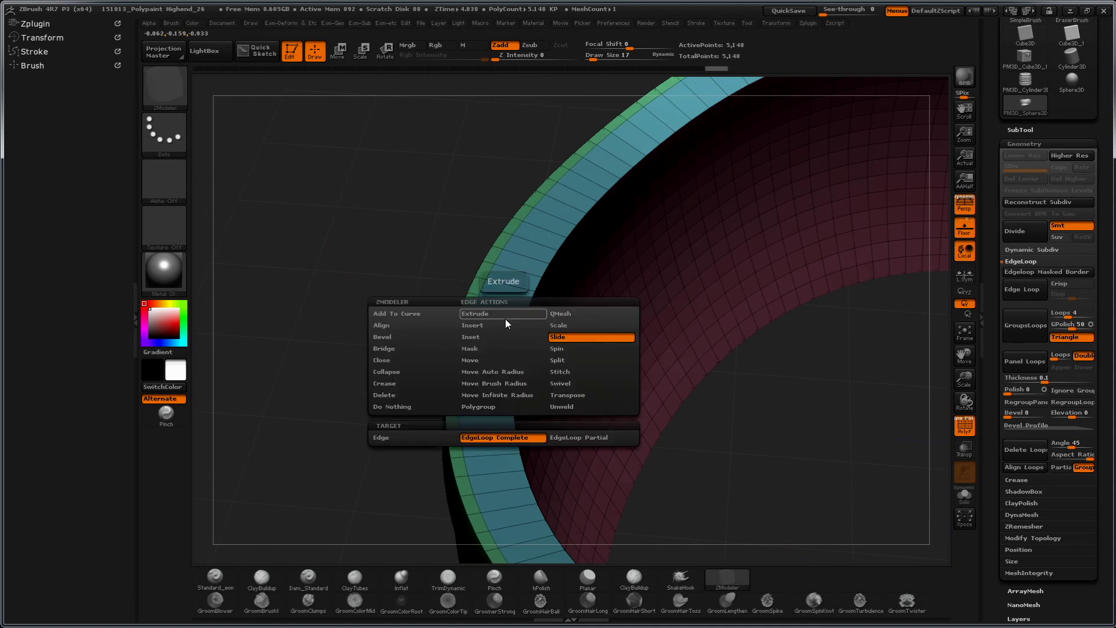
left_click(472, 325)
left_click(510, 318)
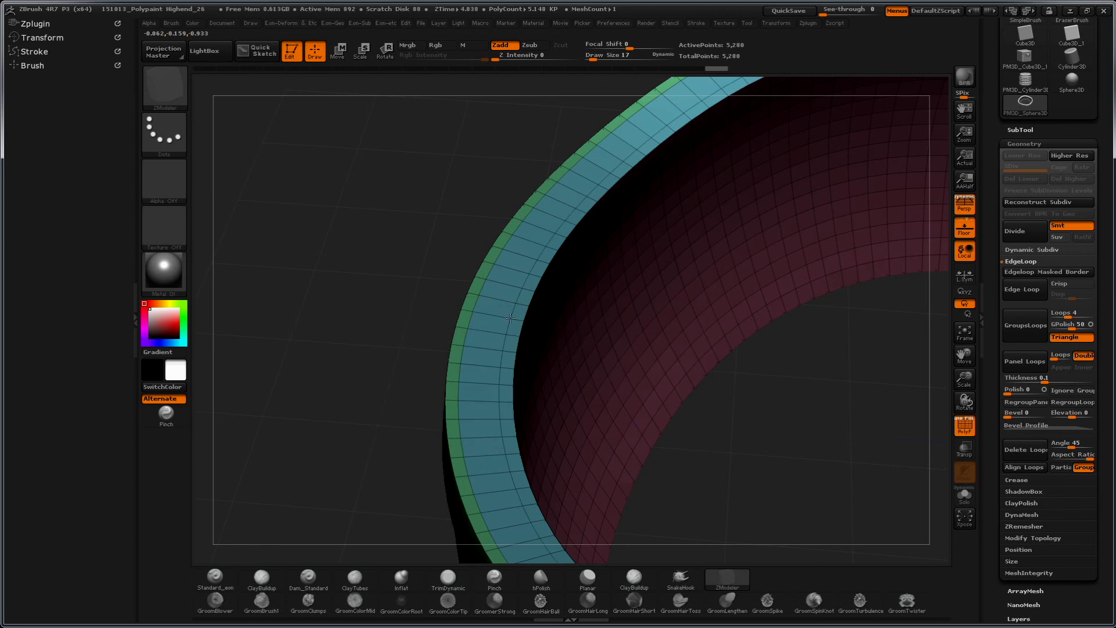
left_click_drag(407, 244, 483, 311)
key("space")
left_click(546, 220)
left_click_drag(349, 317, 448, 317)
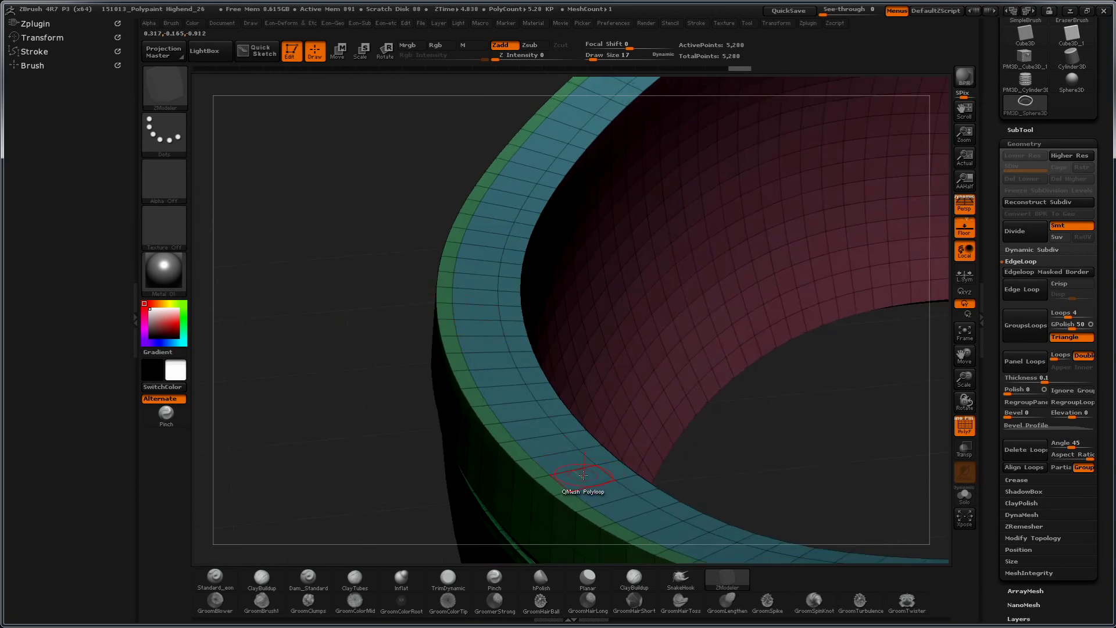
left_click_drag(580, 474, 581, 487)
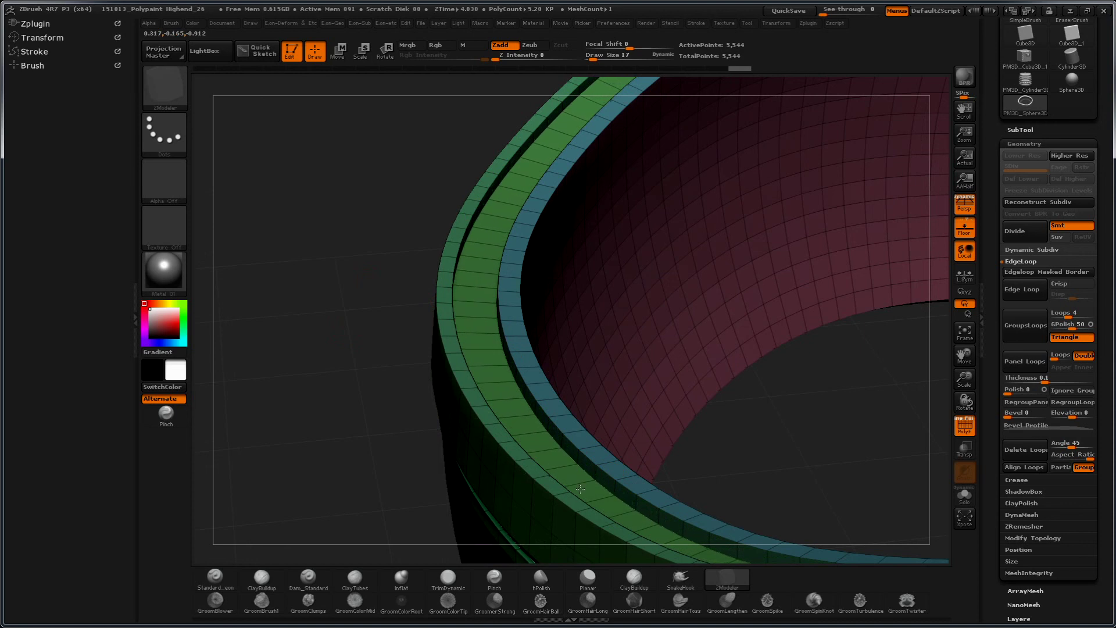
Step: Insert an edge loop on the green rim band, then delete it again
mouse_move(301, 374)
left_mouse_down()
mouse_move(643, 341)
mouse_move(573, 242)
mouse_move(386, 311)
mouse_move(374, 364)
mouse_move(337, 361)
mouse_move(389, 488)
mouse_move(361, 392)
mouse_move(460, 363)
left_mouse_up()
left_click_drag(610, 225, 648, 245, "alt")
mouse_move(619, 202)
left_mouse_down()
mouse_move(588, 192)
mouse_move(618, 205)
left_mouse_up()
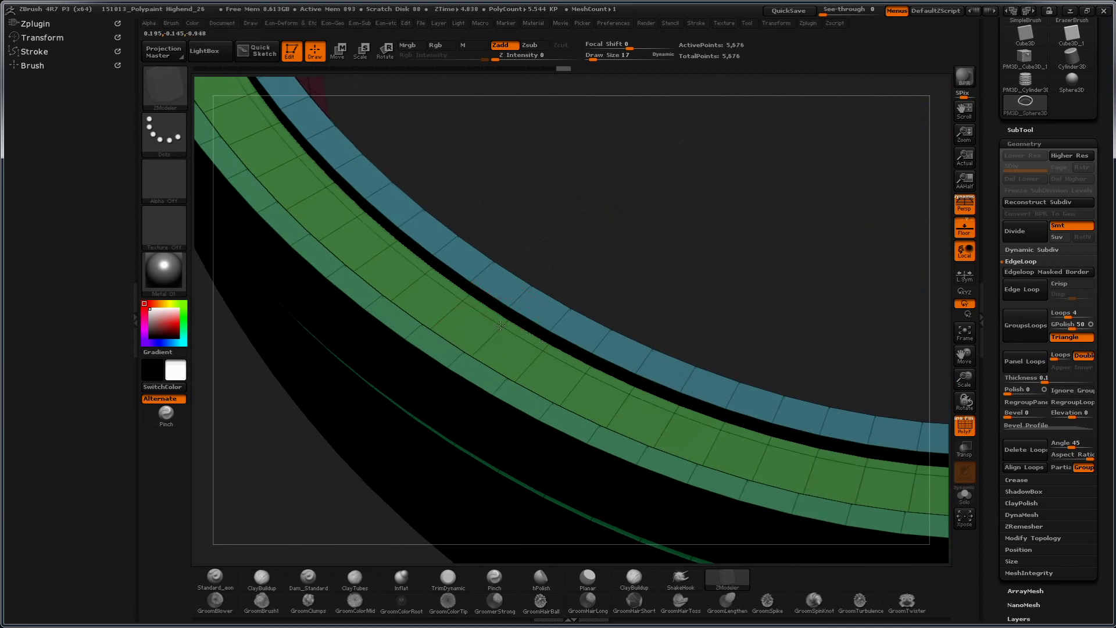
mouse_move(605, 223)
left_mouse_down()
mouse_move(593, 249)
mouse_move(467, 345)
left_mouse_up()
left_click(461, 352)
mouse_move(716, 215)
left_mouse_down()
mouse_move(727, 169)
mouse_move(661, 207)
mouse_move(632, 271)
mouse_move(574, 323)
left_mouse_up()
left_click(574, 327, "alt")
mouse_move(653, 191)
left_mouse_down()
mouse_move(648, 232)
mouse_move(495, 292)
left_mouse_up()
Step: Delete another extra rim edge loop, hide PolyFrame, and frame the 5,544-point bowl
left_click_drag(377, 338, 466, 285)
left_click(465, 285, "alt")
mouse_move(301, 285)
left_mouse_down()
mouse_move(317, 269)
mouse_move(329, 303)
left_mouse_up()
key("f")
key("shift+f")
mouse_move(359, 368)
left_mouse_down()
mouse_move(435, 273)
mouse_move(387, 250)
mouse_move(398, 219)
mouse_move(410, 323)
mouse_move(399, 394)
mouse_move(465, 426)
mouse_move(601, 454)
mouse_move(639, 378)
mouse_move(707, 304)
mouse_move(574, 434)
left_mouse_up()
key("f")
Step: Slide the green edge loop on the bowl's side with EdgeLoop Complete to widen the band
key("shift+f")
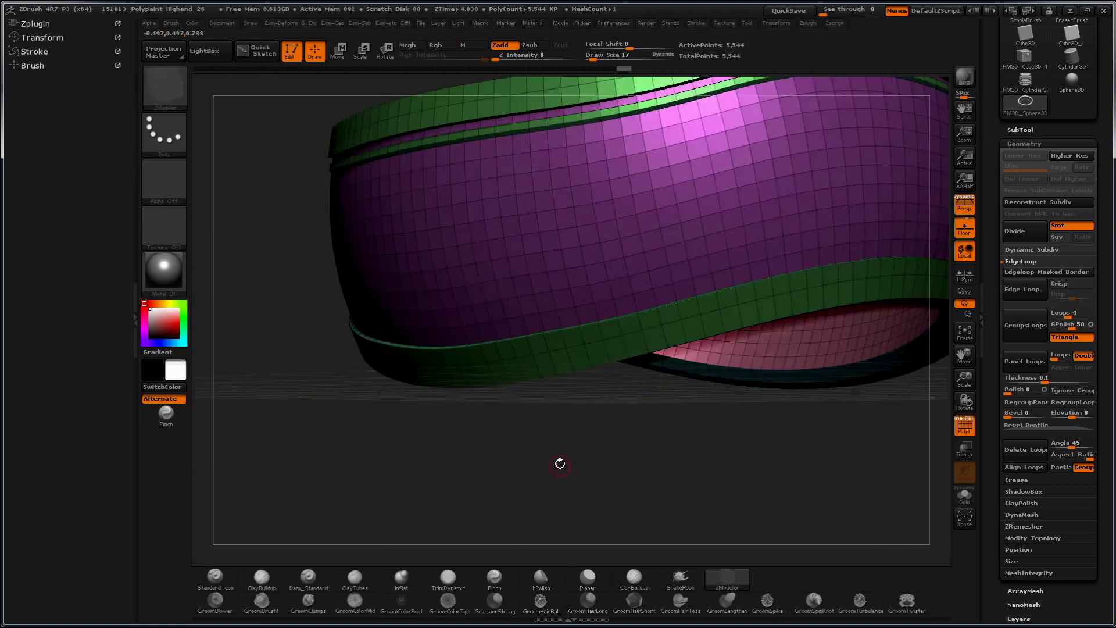
left_click_drag(455, 486, 250, 414, "alt")
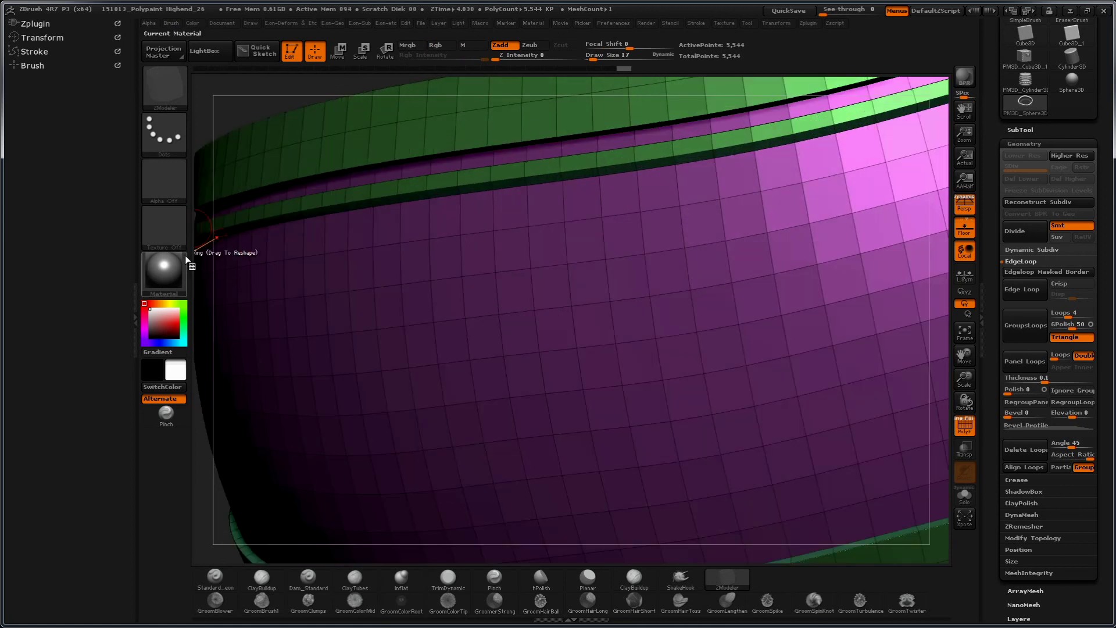
left_click_drag(200, 467, 349, 204)
left_click_drag(374, 349, 297, 408, "alt")
left_click_drag(638, 489, 681, 473)
key("space")
left_click(703, 338)
left_click_drag(652, 445, 656, 455)
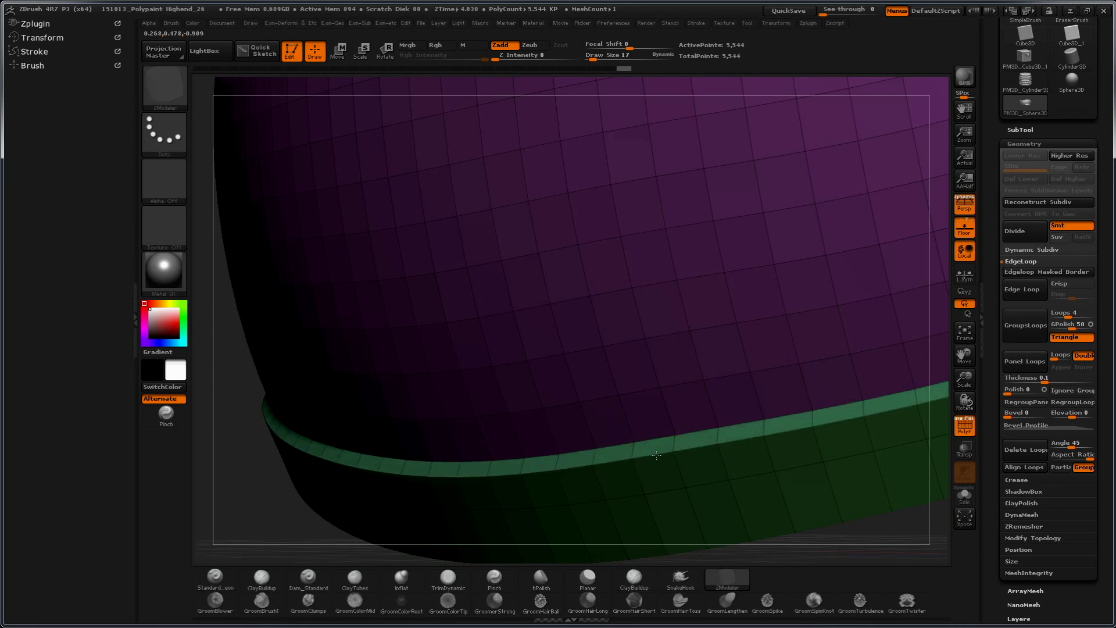
Step: Orbit around the widened green band, toggling polygroup display to check the surface
mouse_move(240, 505)
left_mouse_down()
mouse_move(563, 185)
mouse_move(292, 109)
left_mouse_up()
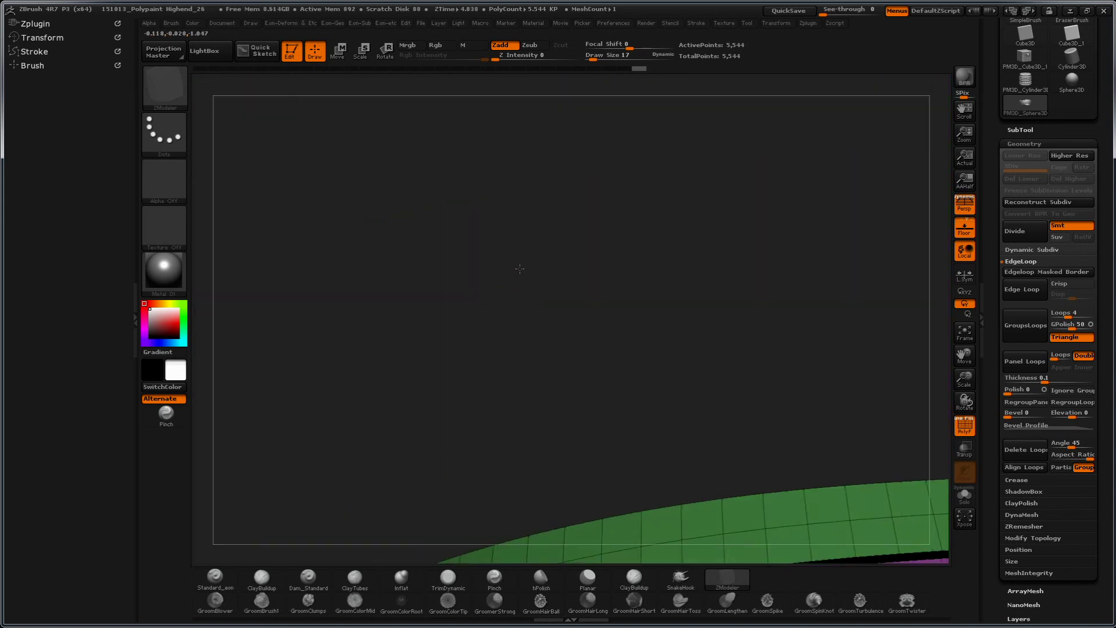
mouse_move(299, 84)
left_mouse_down()
mouse_move(559, 235)
mouse_move(561, 278)
left_mouse_up()
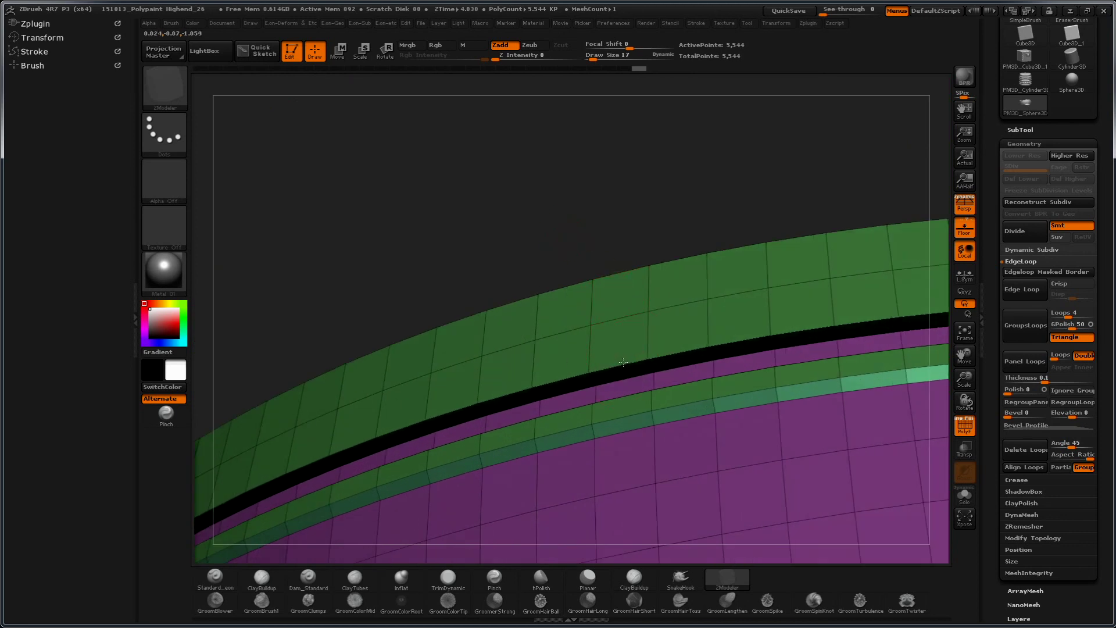
mouse_move(633, 273)
left_mouse_down()
mouse_move(647, 197)
mouse_move(603, 289)
mouse_move(623, 372)
left_mouse_up()
key("shift+f")
mouse_move(847, 524)
left_mouse_down("shift")
mouse_move(877, 521)
mouse_move(832, 461)
mouse_move(840, 379)
mouse_move(885, 394)
left_mouse_up("shift")
key("shift+f")
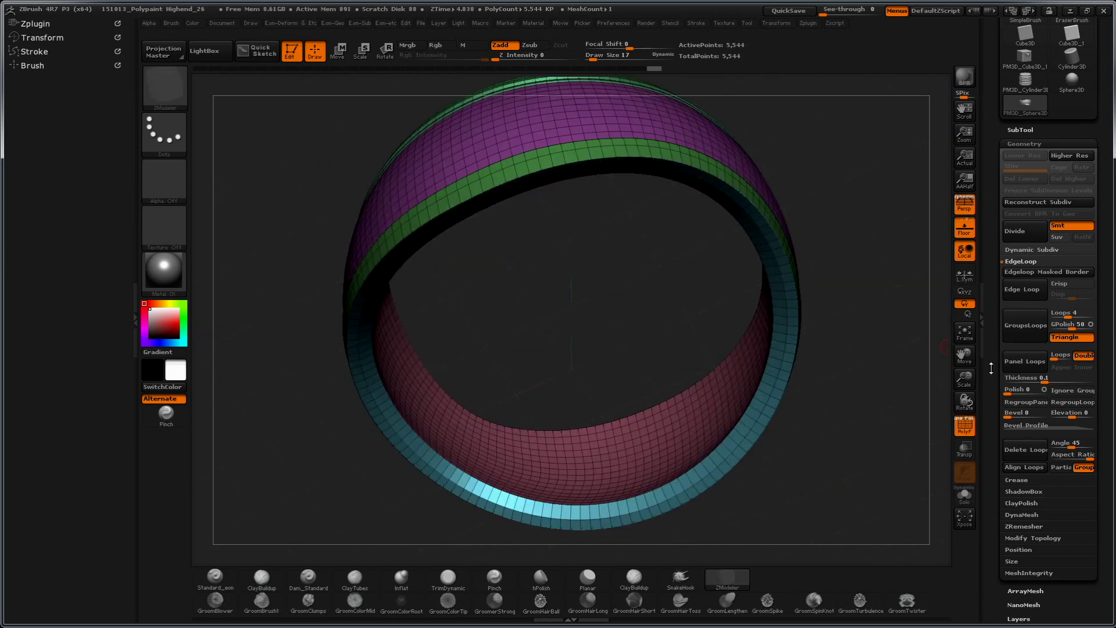
Step: Regroup the bowl with Polygroups > Groups By Normals
left_click(1028, 260)
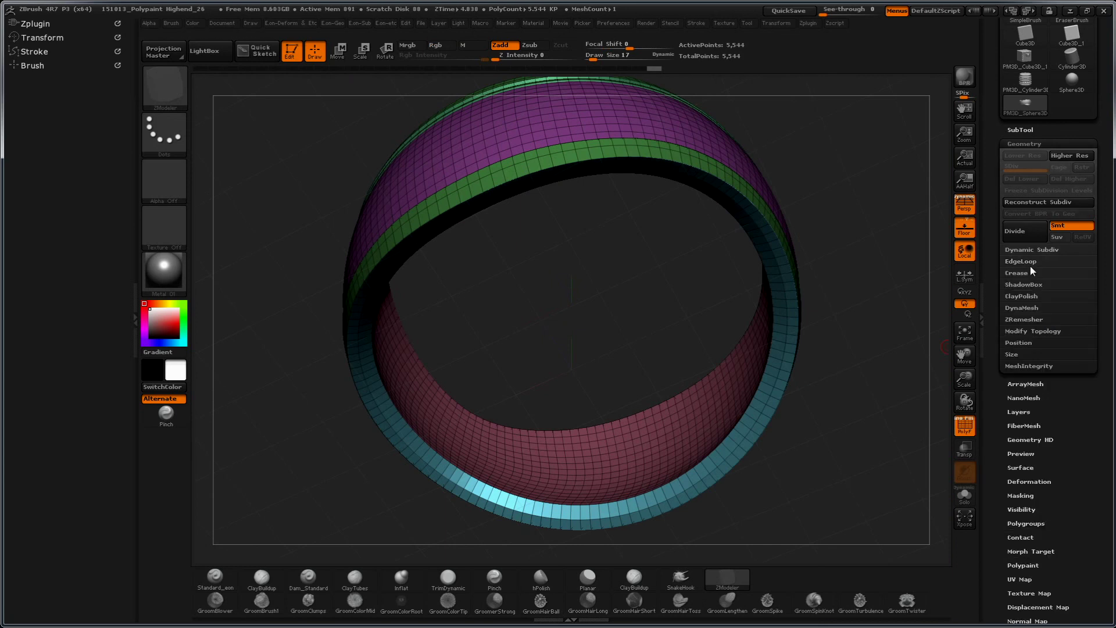
scroll(1024, 355, "down", 5)
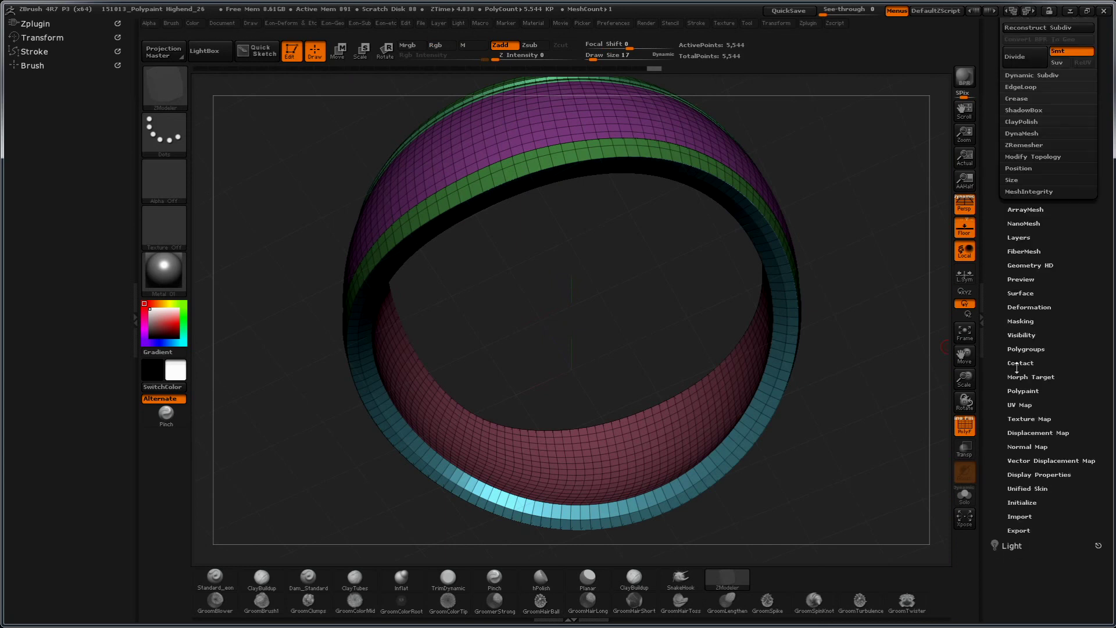
left_click(1038, 348)
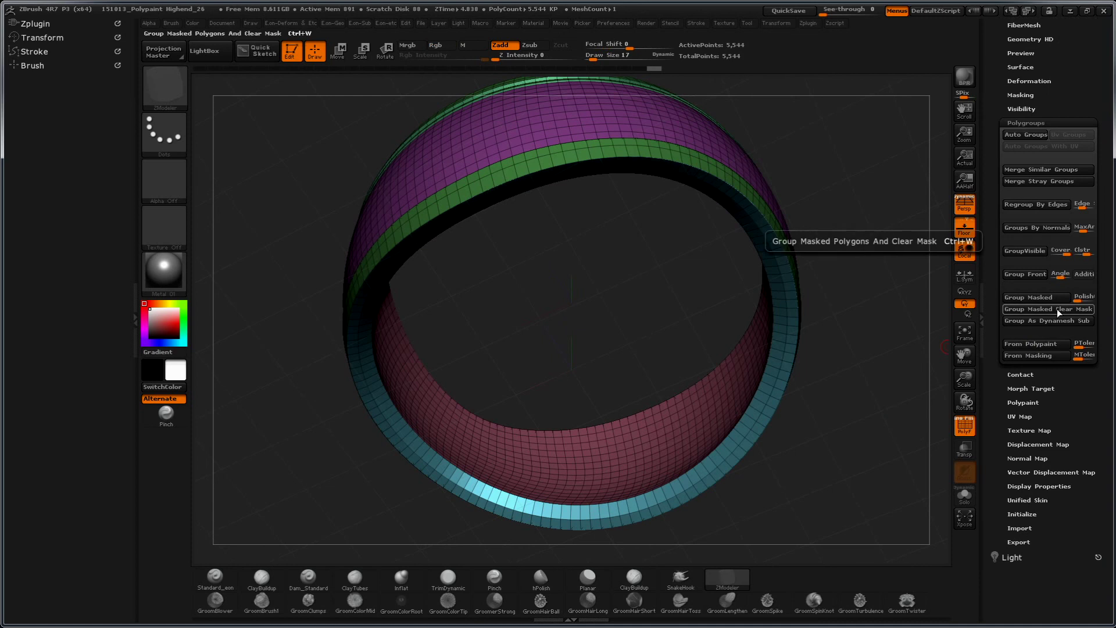
left_click(1032, 229)
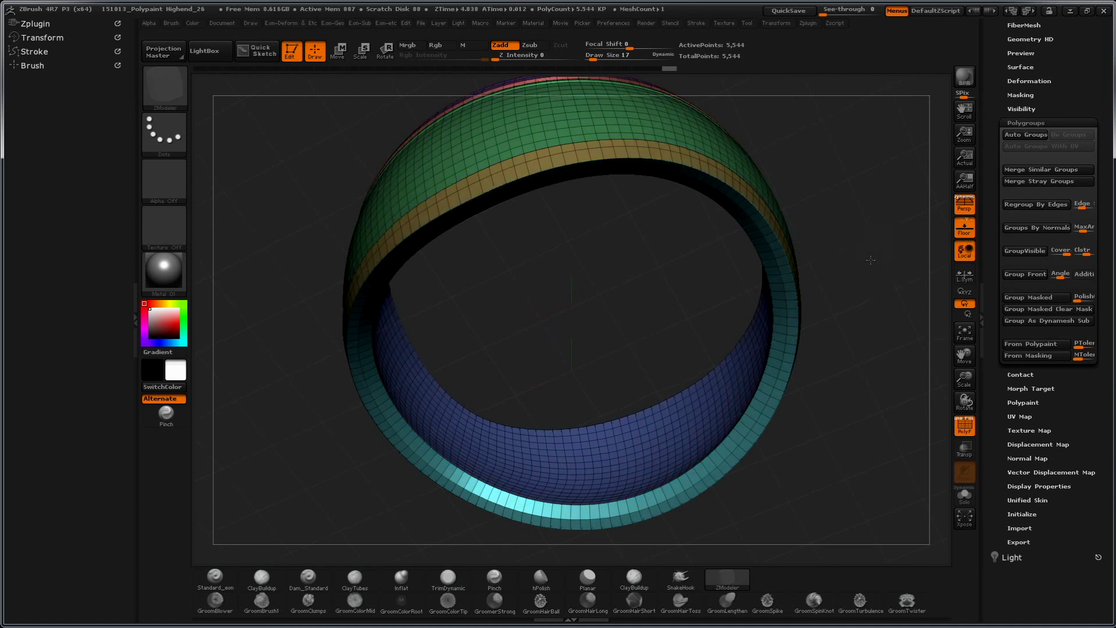
left_click_drag(888, 263, 911, 403)
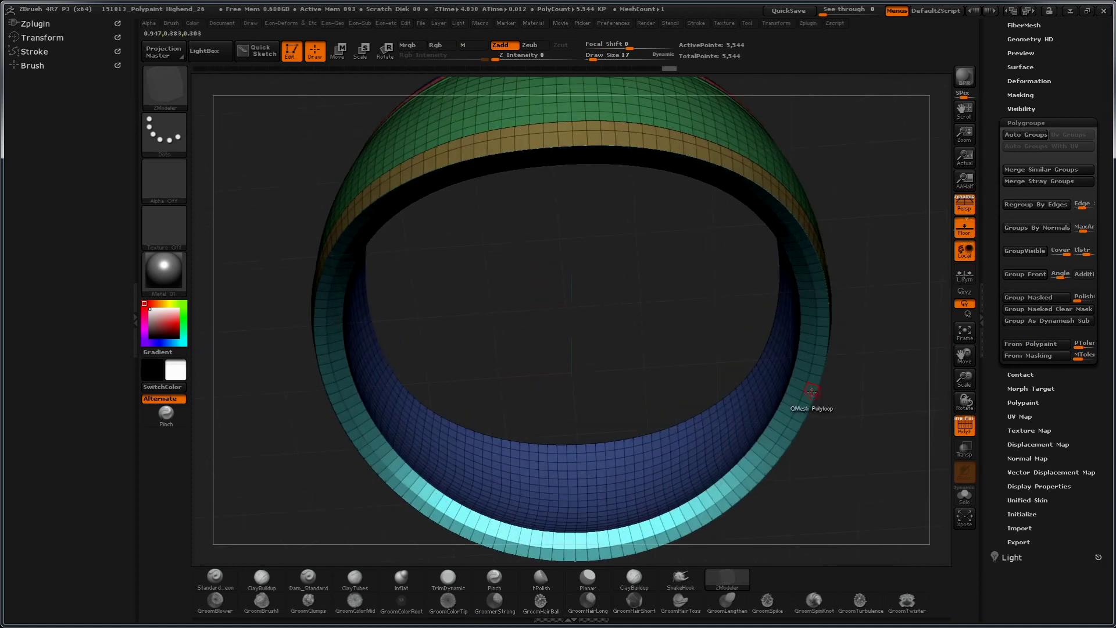
mouse_move(834, 450)
left_mouse_down()
mouse_move(905, 515)
mouse_move(813, 240)
left_mouse_up()
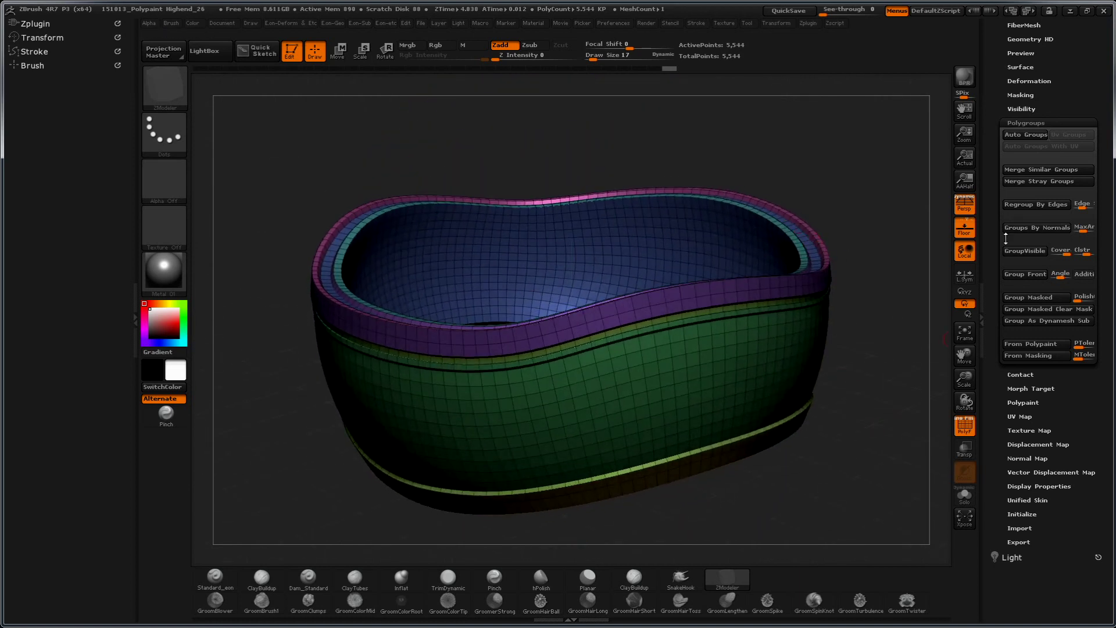
Step: Remove every crease from the bowl with Geometry > Crease > UnCreaseAll
scroll(996, 225, "up", 5)
left_click(1017, 308)
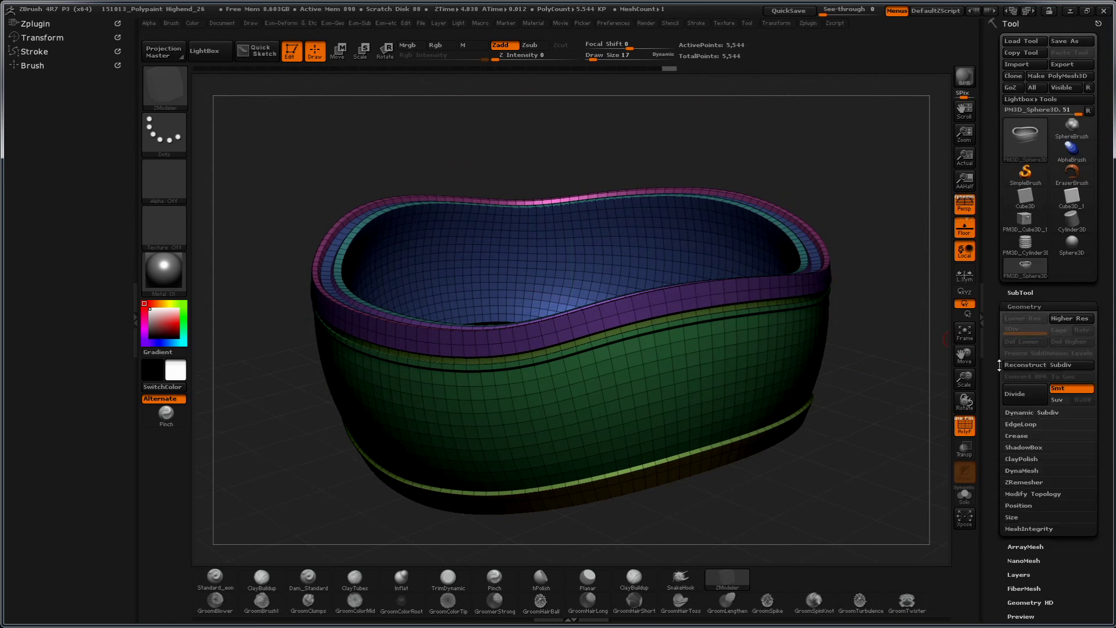
left_click(1022, 437)
left_click(1016, 481)
left_click(1063, 469)
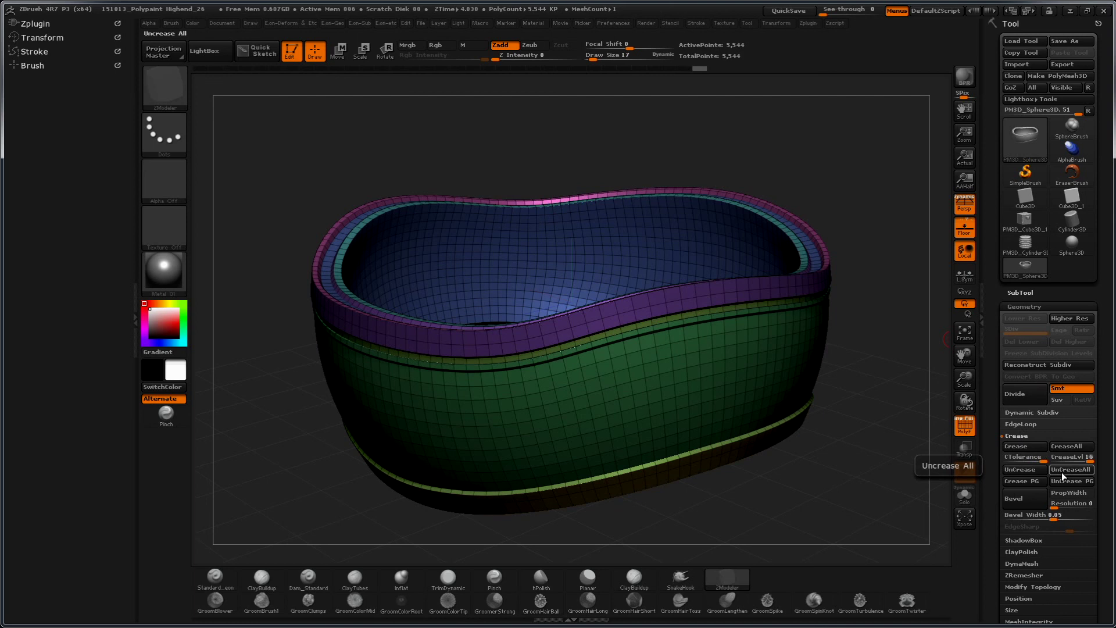
left_click(1028, 482)
Step: Subdivide the bowl to SDiv 4 (354,816 points) and orbit to inspect the smoothed shape
left_click_drag(907, 494, 888, 469)
key("shift+f")
key("ctrl")
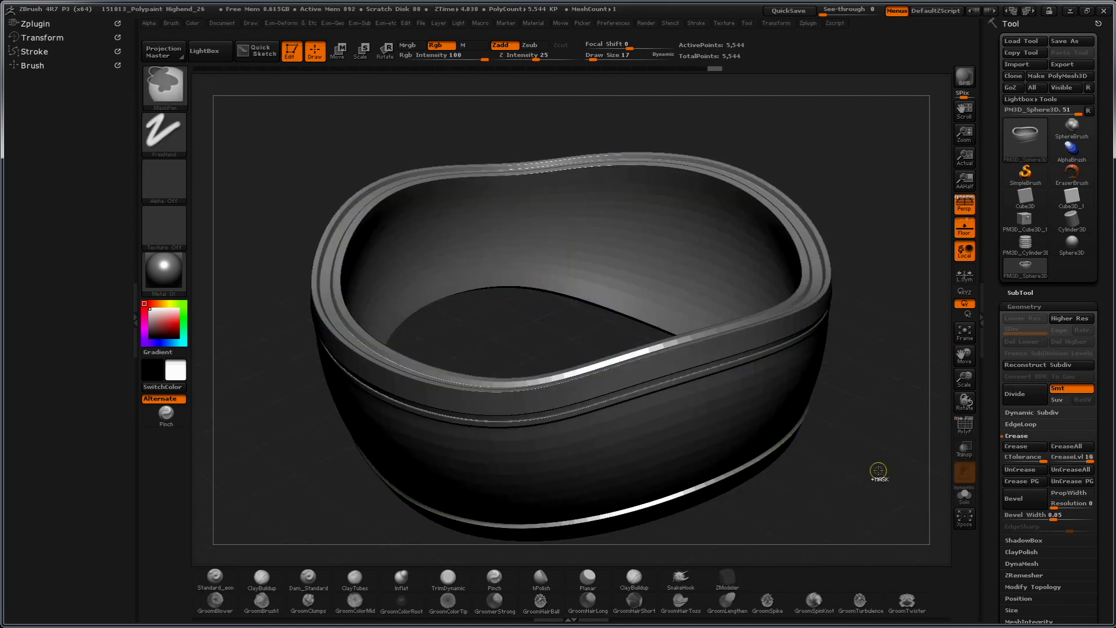
key("ctrl+d")
key("ctrl+d")
mouse_move(874, 460)
left_mouse_down()
mouse_move(797, 204)
mouse_move(799, 366)
left_mouse_up()
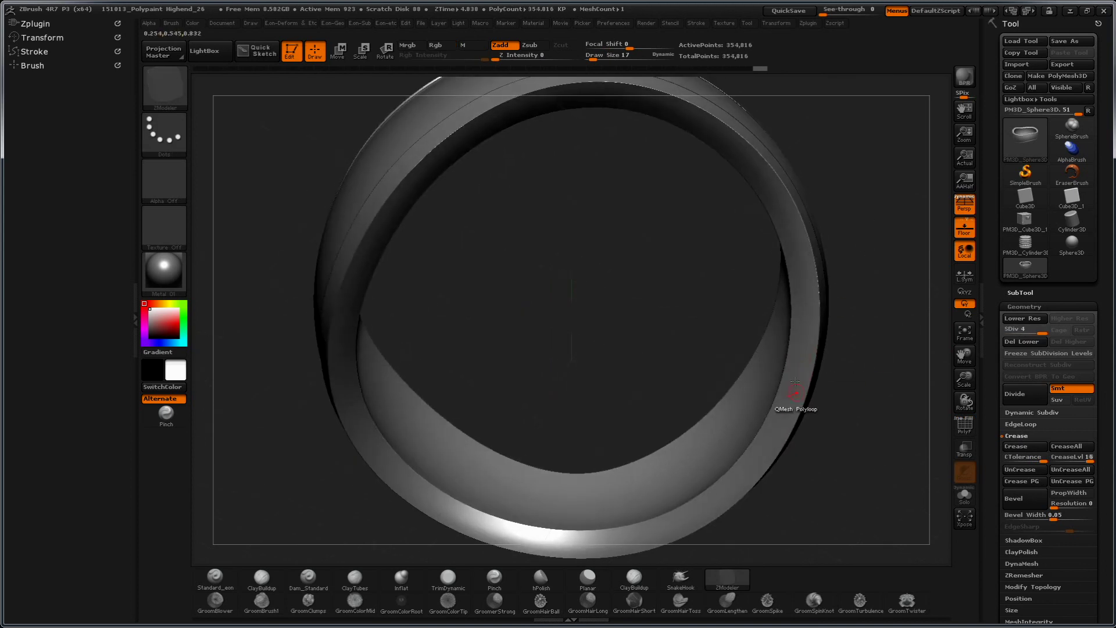
left_click_drag(885, 361, 747, 428)
left_click_drag(816, 419, 880, 374)
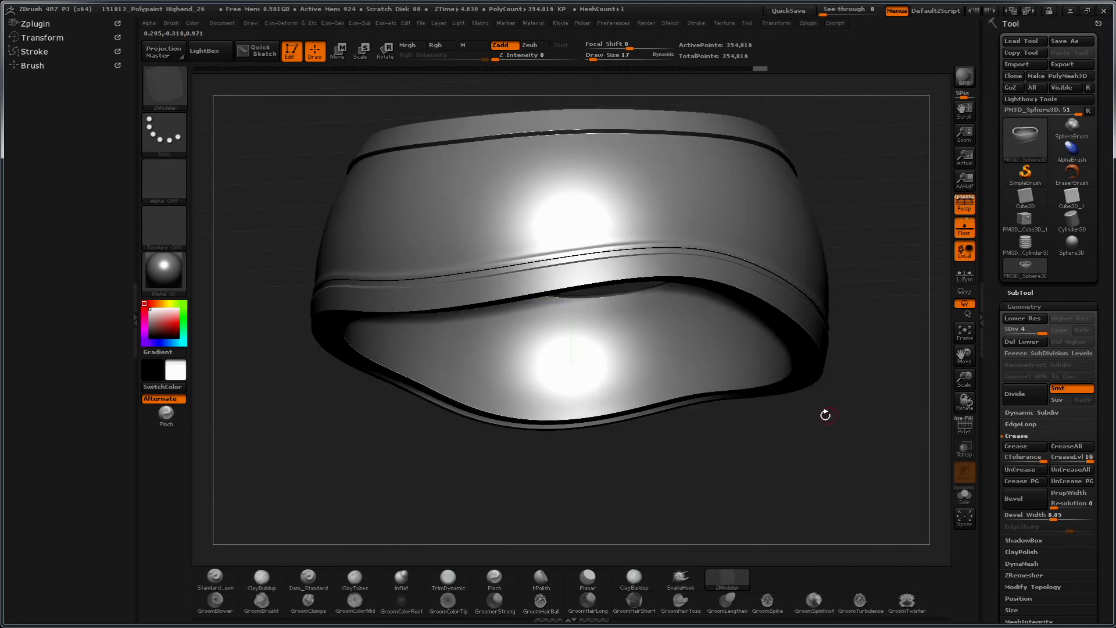
left_click_drag(787, 394, 811, 319)
mouse_move(828, 213)
left_mouse_down()
mouse_move(890, 340)
mouse_move(825, 168)
left_mouse_up()
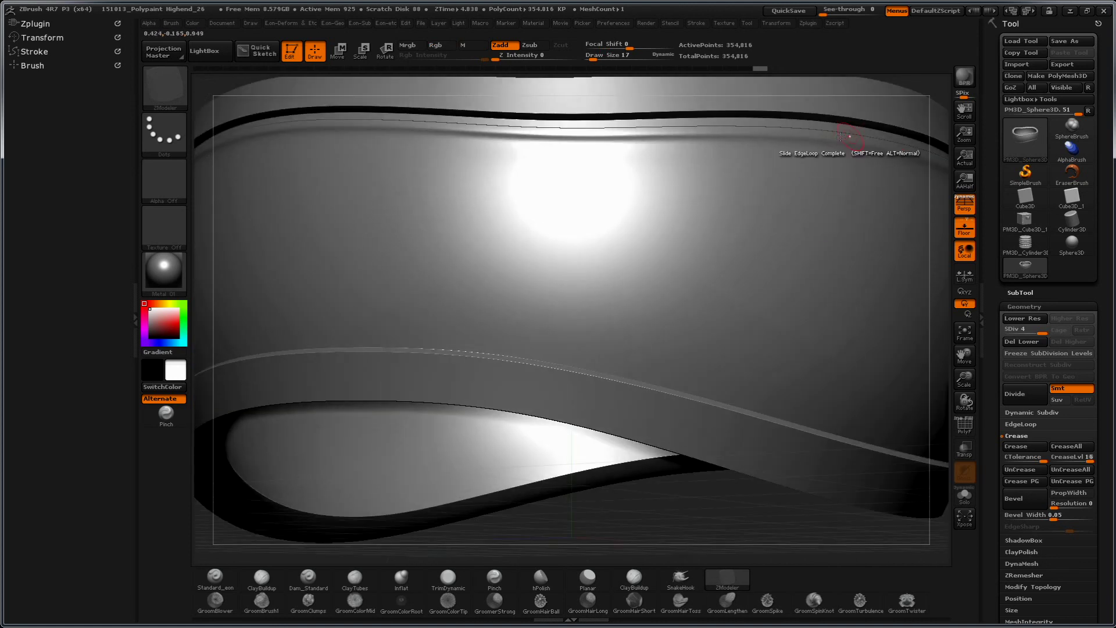
mouse_move(931, 93)
left_mouse_down()
mouse_move(890, 122)
mouse_move(839, 324)
mouse_move(908, 238)
left_mouse_up()
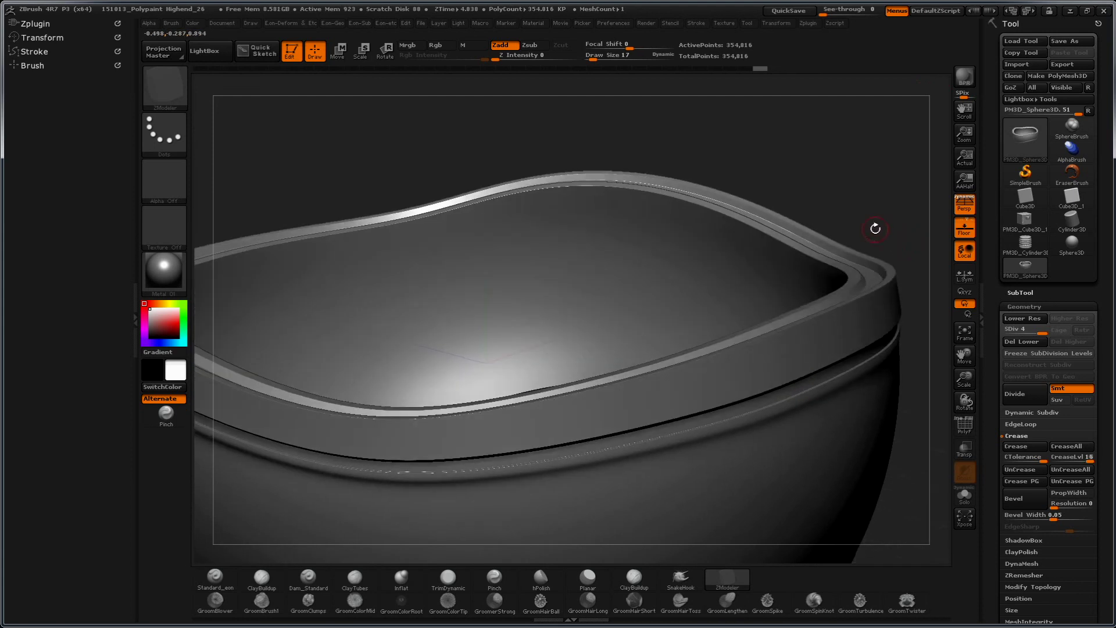
Step: Return the bowl to its 5,544-point base level and delete the higher subdivisions
key("shift+f")
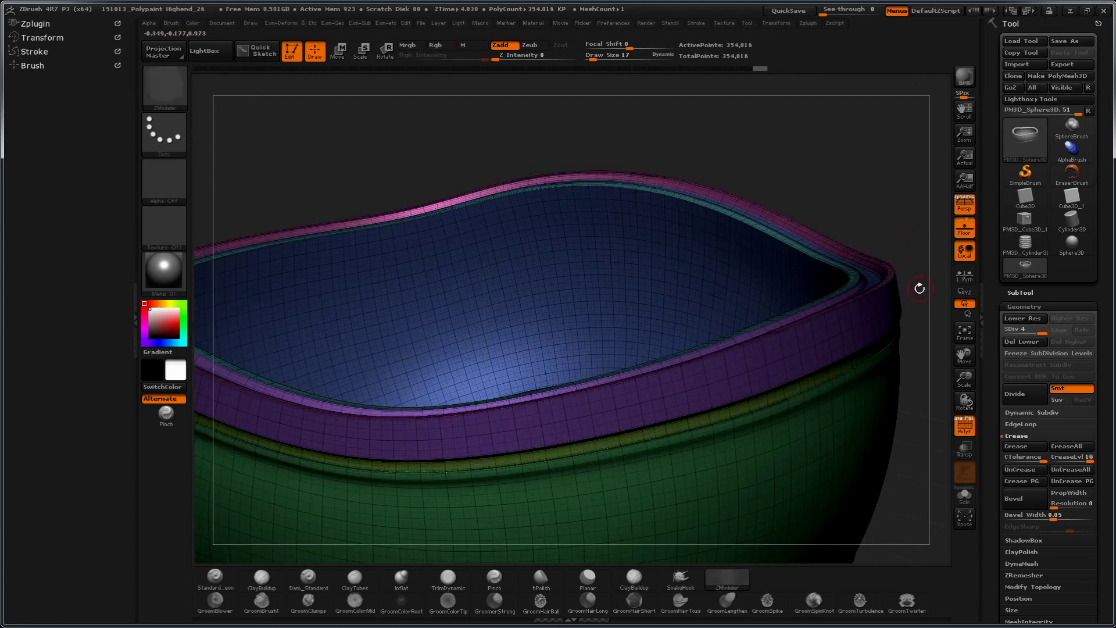
key("ctrl")
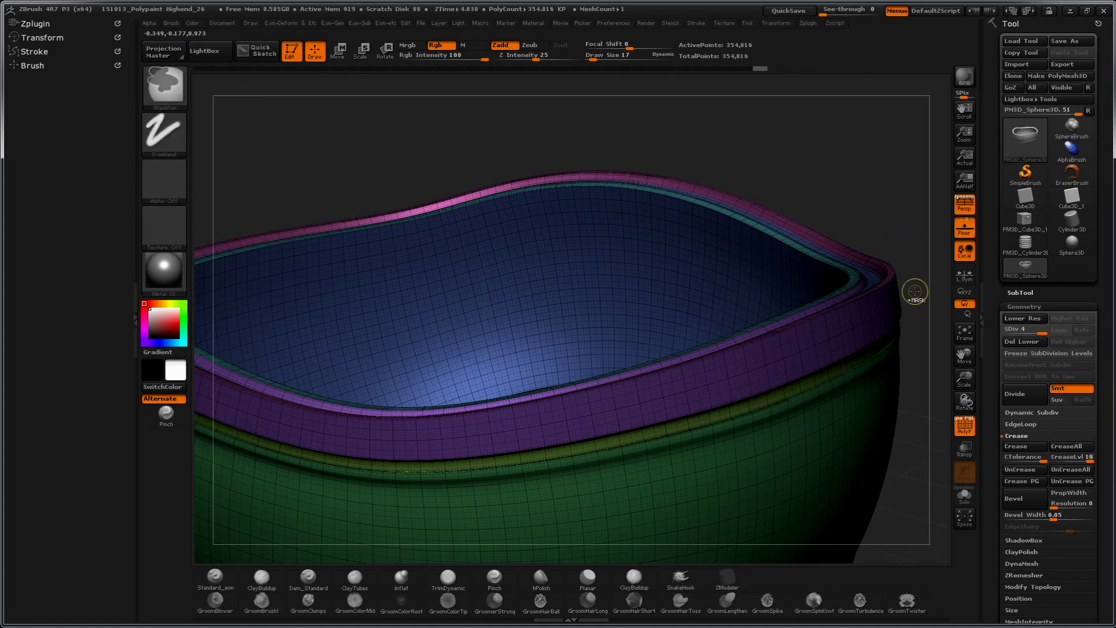
key("b")
key("z")
key("m")
key("shift+d")
key("shift+d")
key("shift+d")
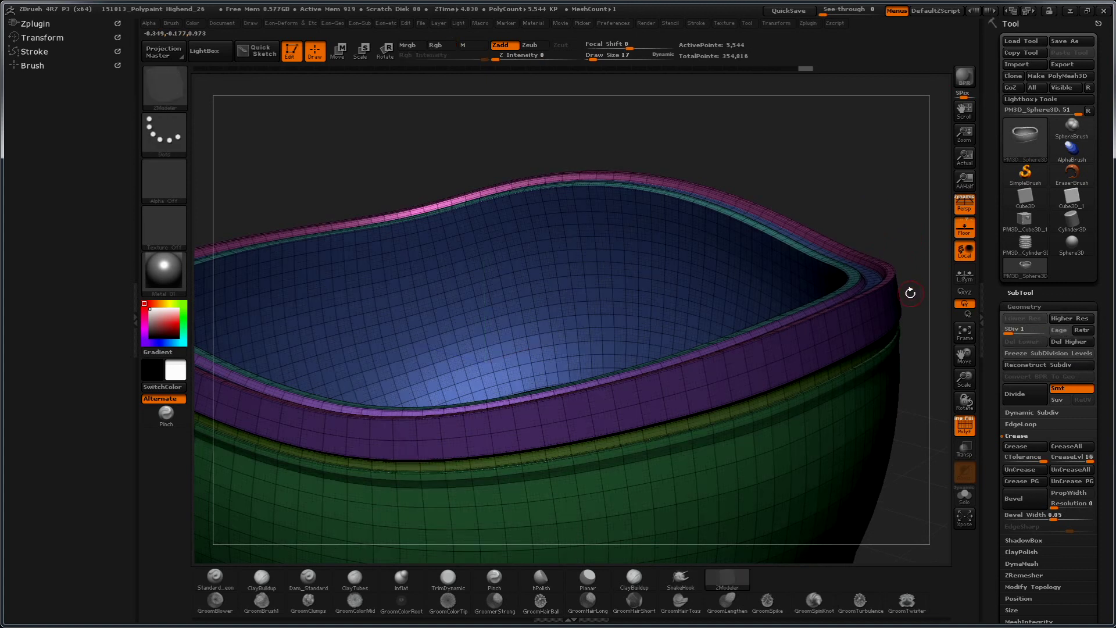
left_click(1069, 343)
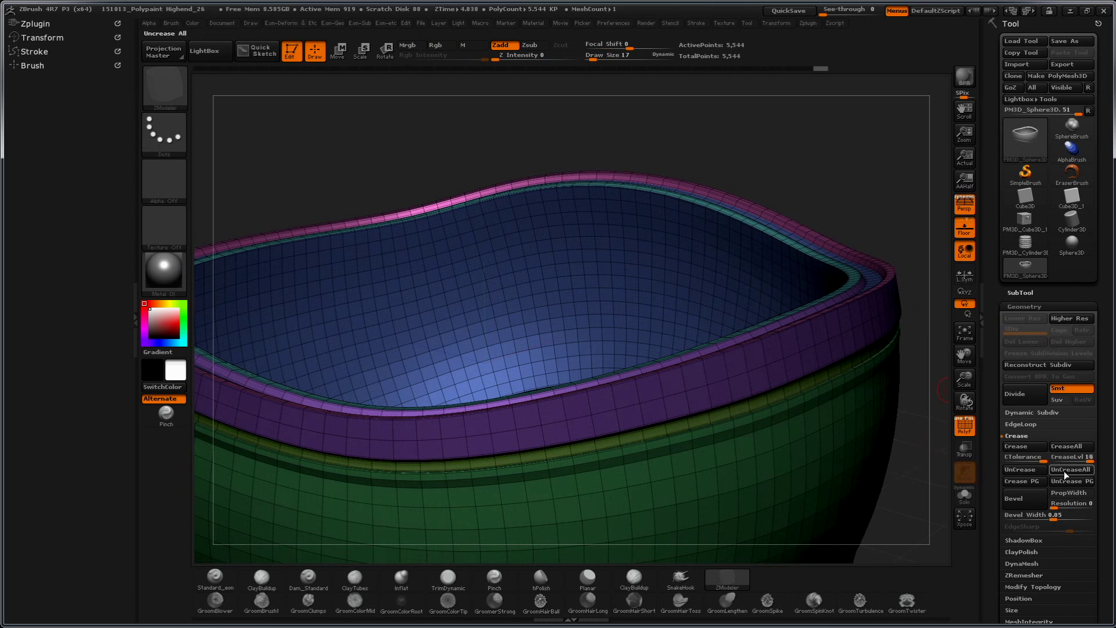
Step: Slide the green edge loop on the upper band to widen it
mouse_move(922, 528)
left_mouse_down()
mouse_move(879, 385)
mouse_move(901, 379)
mouse_move(511, 343)
left_mouse_up()
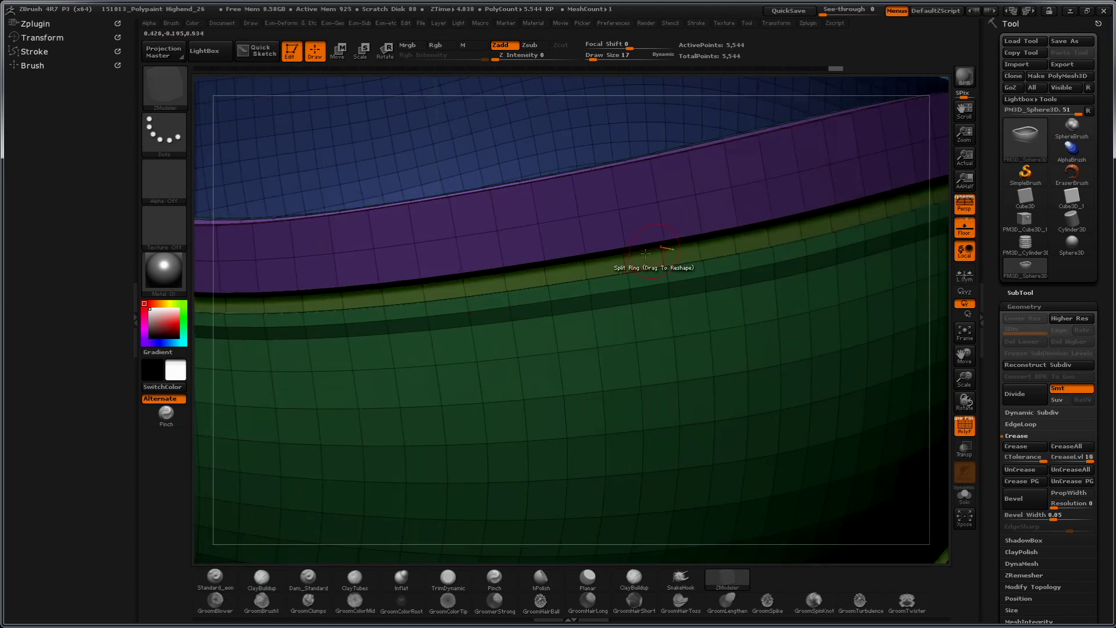
mouse_move(941, 204)
left_mouse_down()
mouse_move(890, 516)
mouse_move(902, 541)
left_mouse_up()
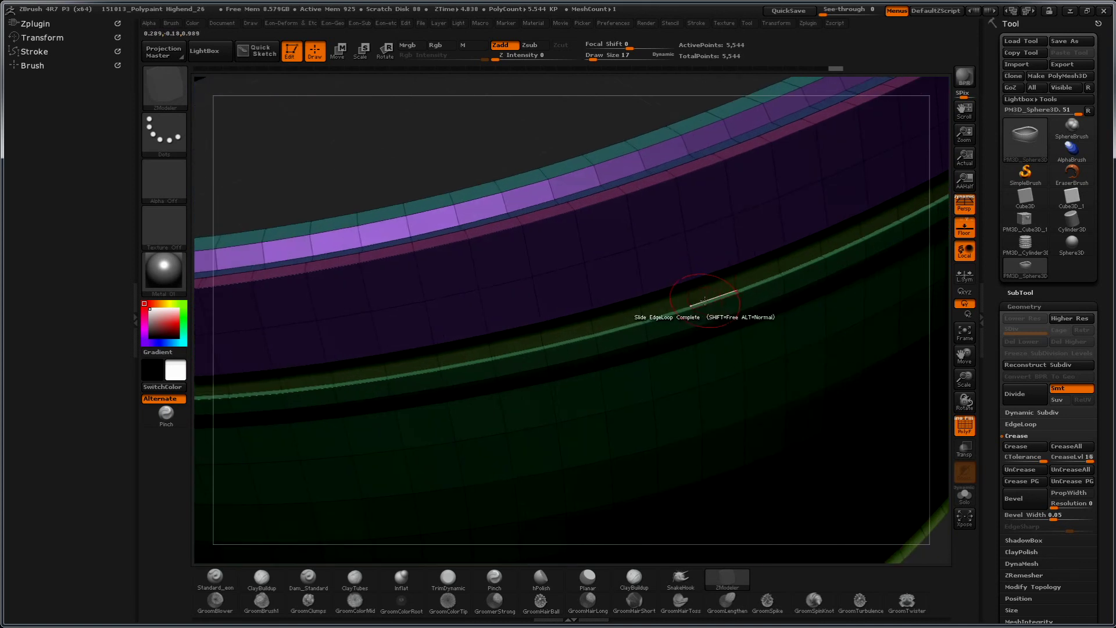
key("space")
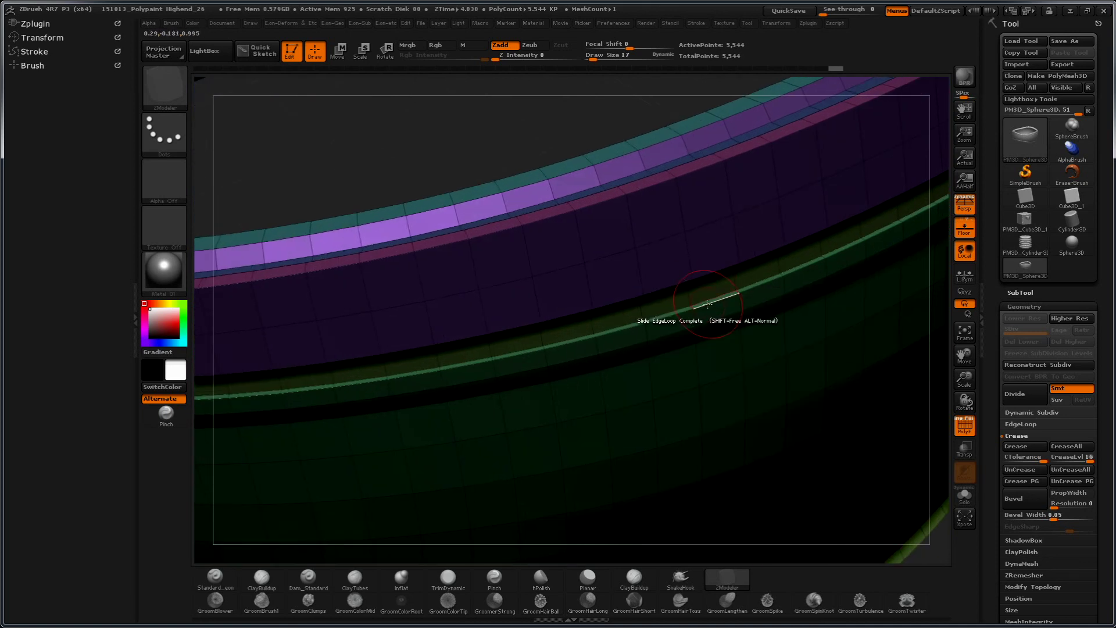
left_click_drag(709, 304, 735, 291)
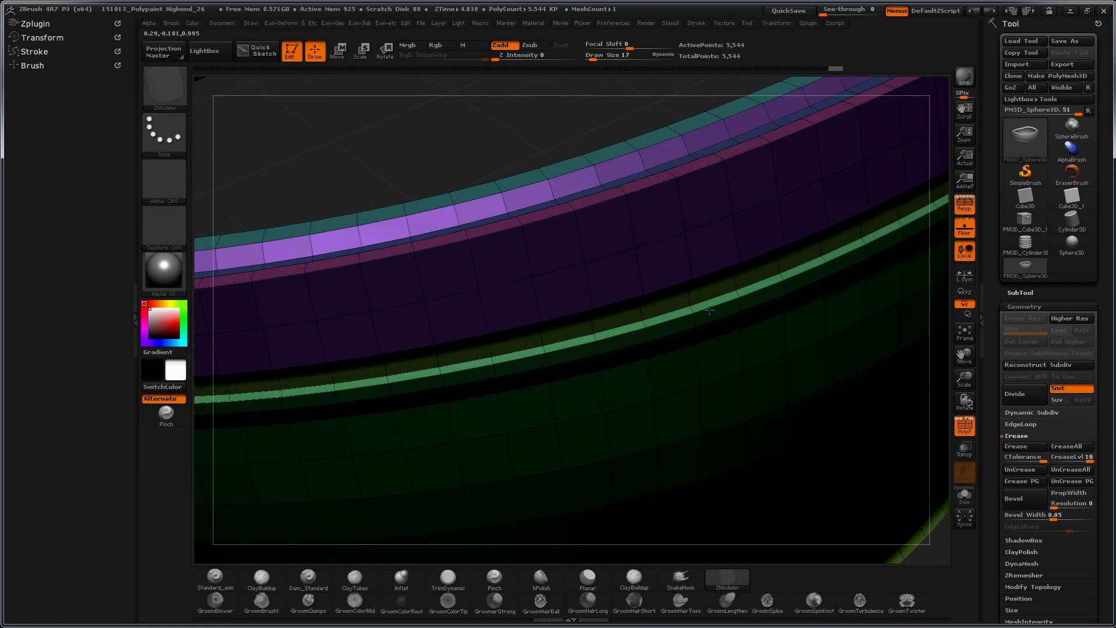
mouse_move(940, 537)
left_mouse_down()
mouse_move(917, 399)
mouse_move(903, 424)
left_mouse_up()
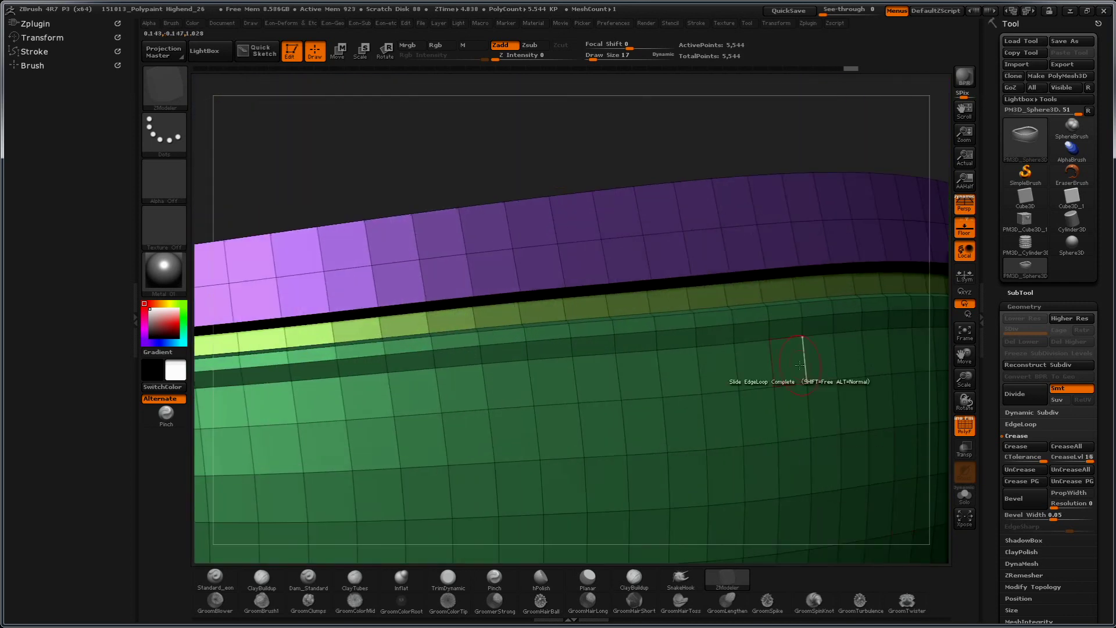
left_click_drag(561, 149, 577, 198)
Step: Set the ZModeler polygon action to Polygroup with a Polyloop target
key("space")
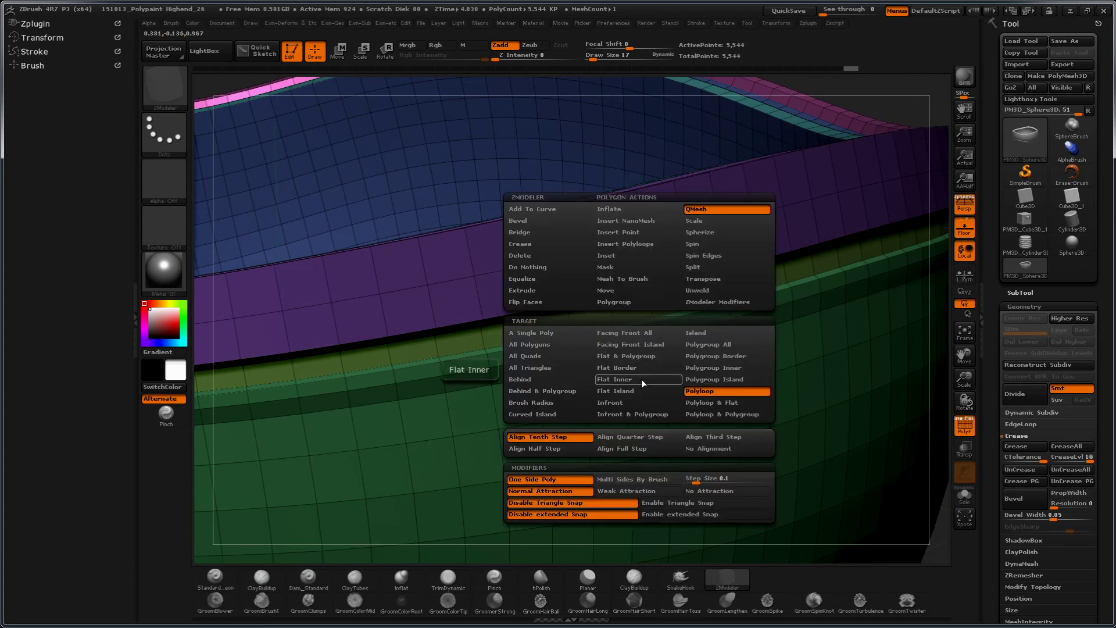
left_click(626, 303)
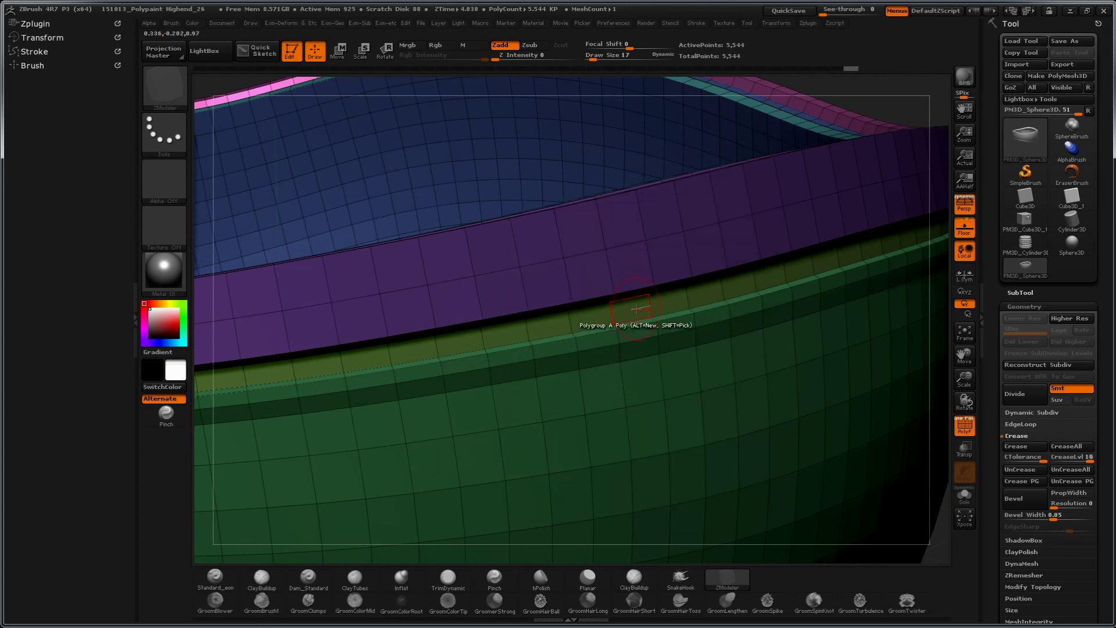
key("space")
left_click(705, 391)
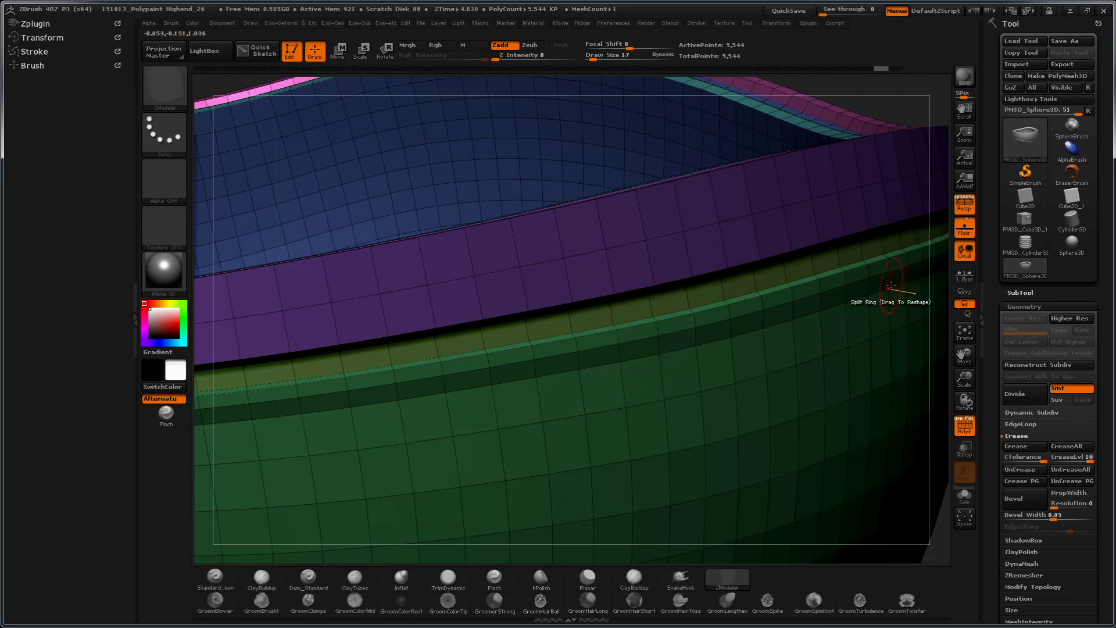
mouse_move(943, 292)
left_mouse_down()
mouse_move(942, 244)
mouse_move(944, 274)
mouse_move(681, 294)
left_mouse_up()
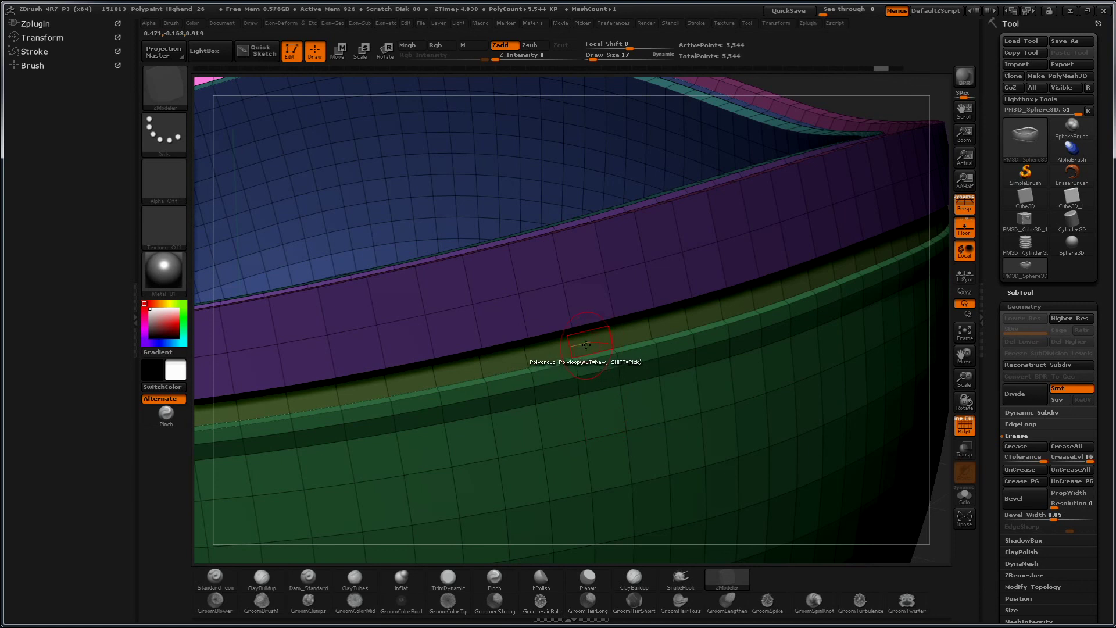
Step: Give the lower band loop and the next several band loops up the side new polygroups
key("space")
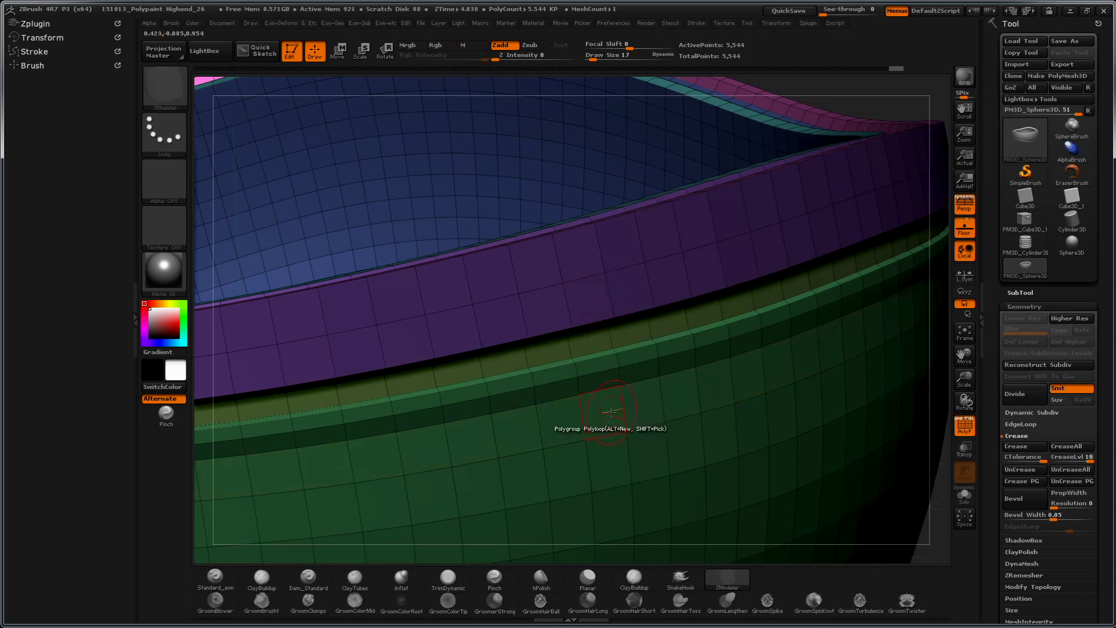
left_click(611, 413)
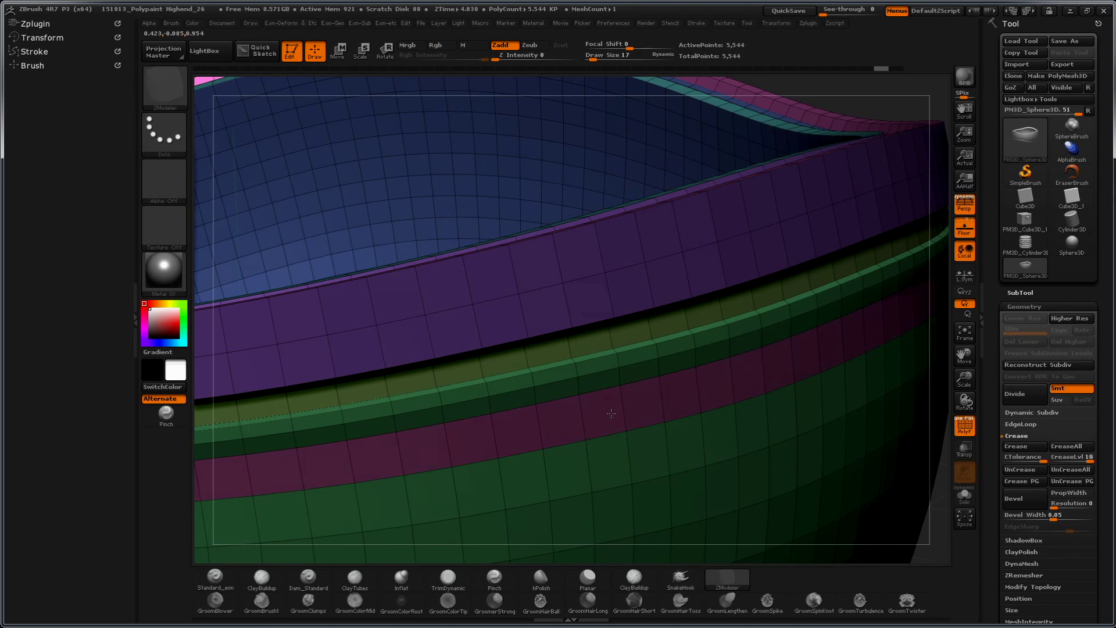
left_click(612, 413)
left_click(605, 372)
left_click(606, 352)
left_click(594, 342)
mouse_move(948, 494)
left_mouse_down()
mouse_move(891, 379)
mouse_move(861, 348)
left_mouse_up()
Step: Isolate the green band, hide the pink band and merge the visible parts into new polygroups
key("ctrl")
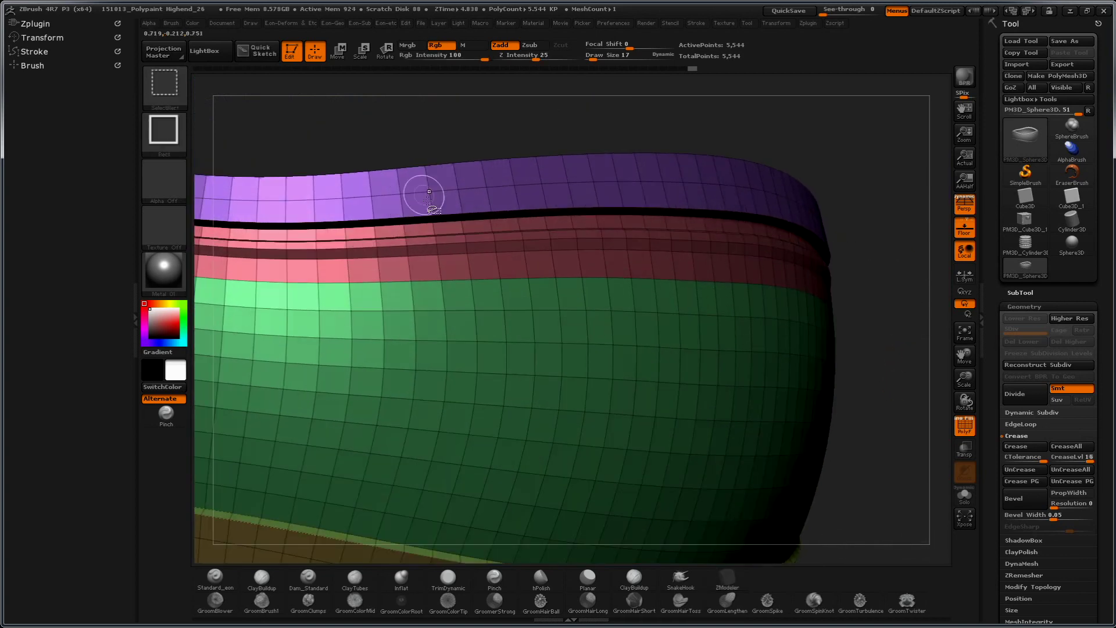
left_click(529, 311, "ctrl+shift")
key("ctrl+w")
left_click(867, 327, "ctrl+shift")
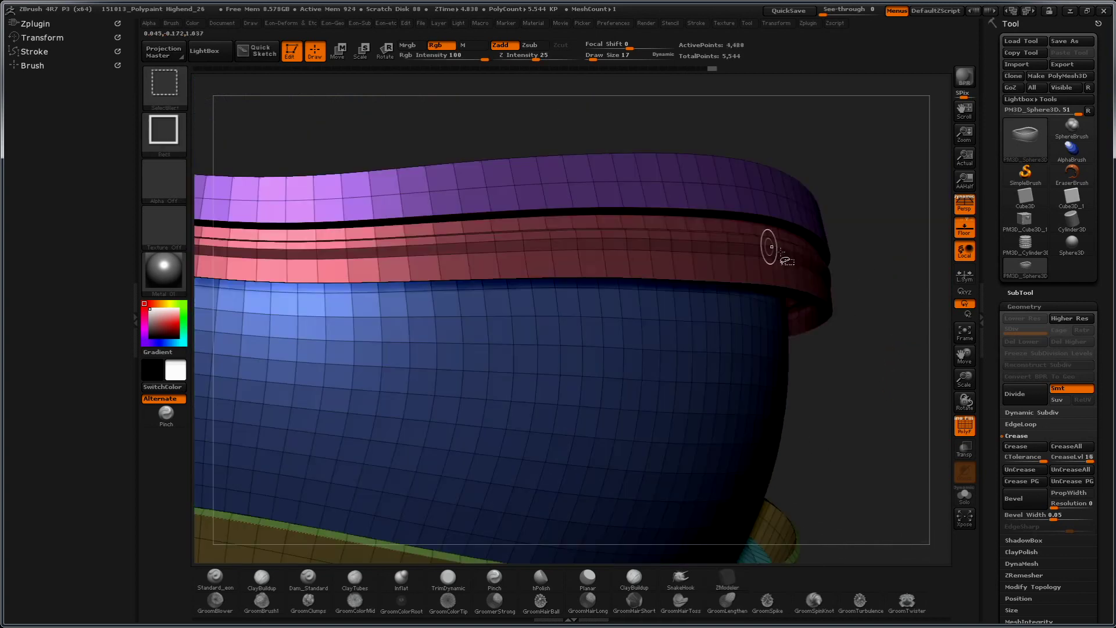
left_click(613, 259, "ctrl+alt+shift")
left_click_drag(873, 294, 876, 338, "ctrl+shift")
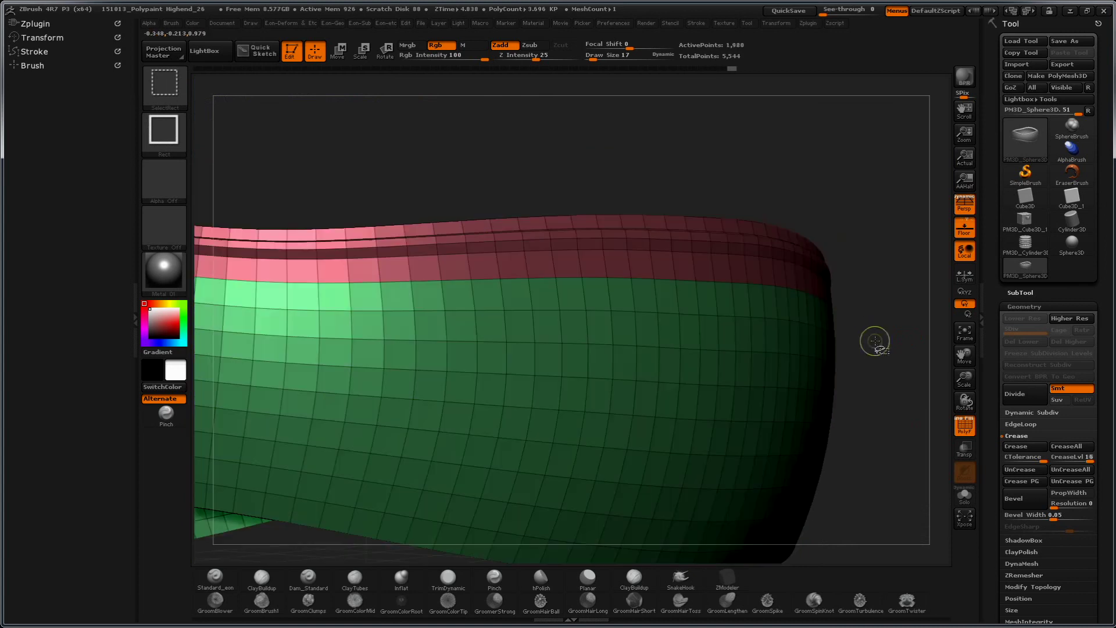
key("ctrl+w")
left_click(853, 326, "ctrl+shift")
mouse_move(854, 327)
left_mouse_down()
mouse_move(840, 300)
mouse_move(599, 256)
left_mouse_up()
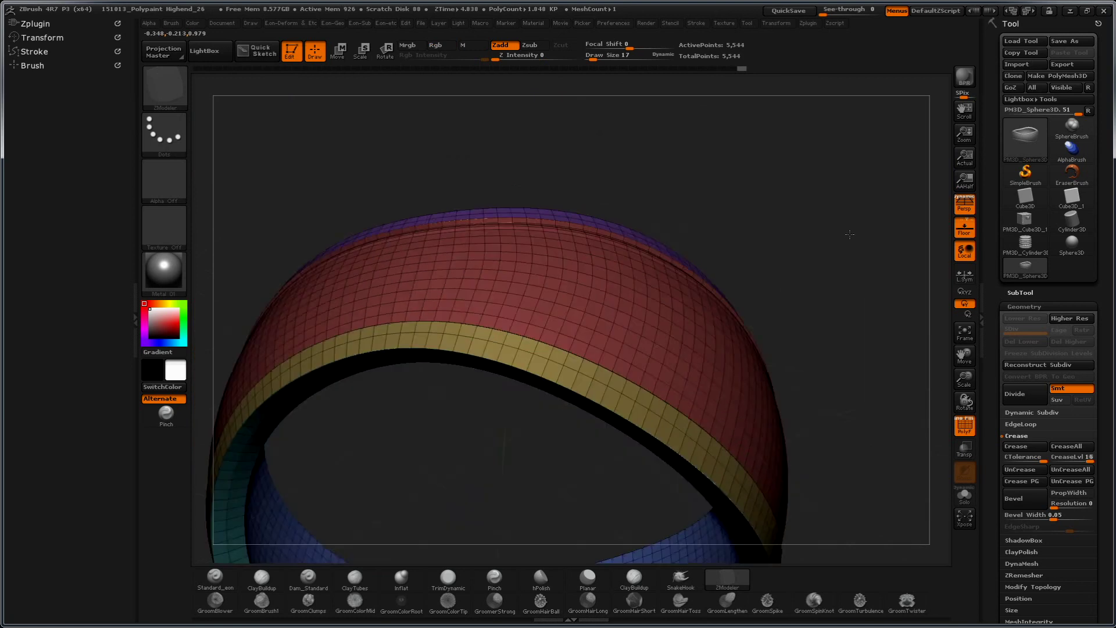
Step: Slide the rim-band edge loop, then hide the purple rim and regroup the remaining red surface
mouse_move(678, 180)
left_mouse_down()
mouse_move(677, 228)
mouse_move(606, 187)
left_mouse_up()
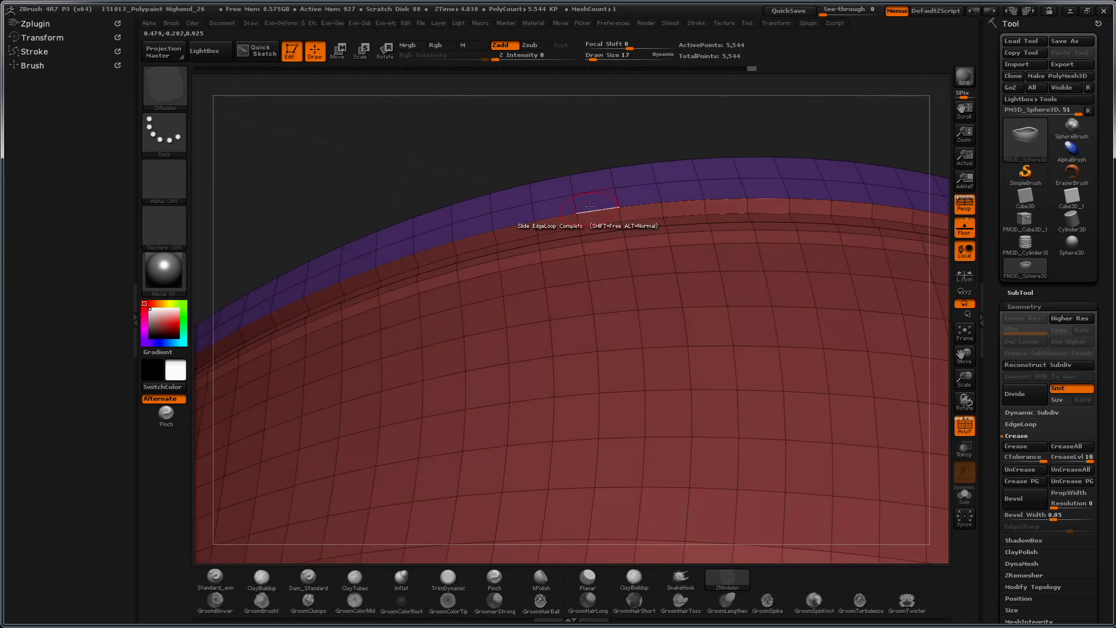
left_click(699, 341, "ctrl+shift")
left_click(397, 161, "ctrl+shift")
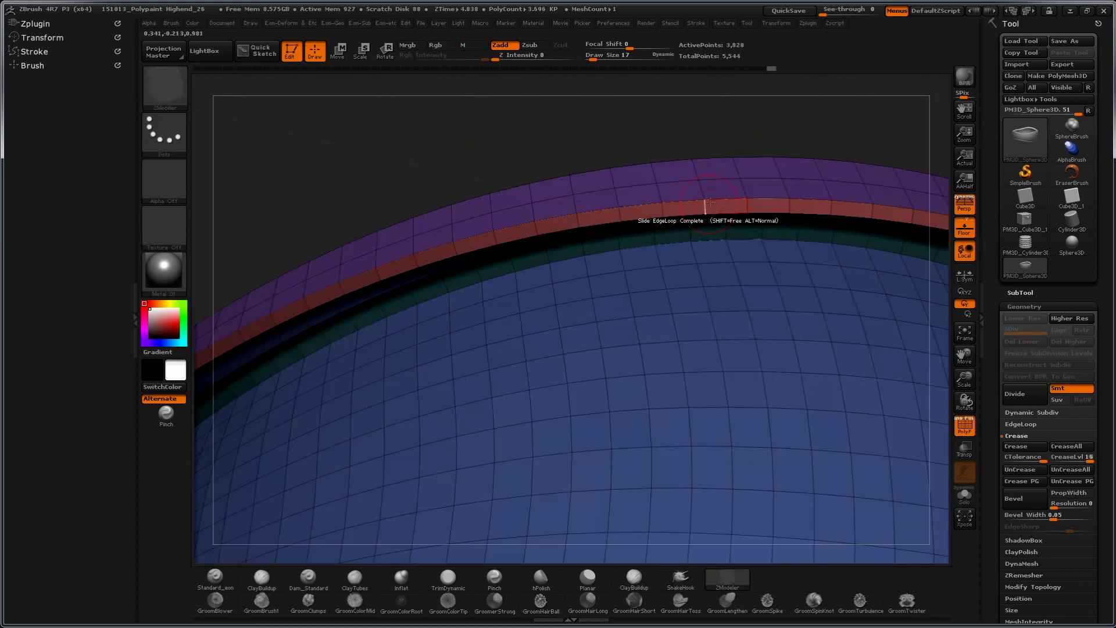
mouse_move(676, 129)
left_mouse_down()
mouse_move(710, 174)
mouse_move(820, 121)
left_mouse_up()
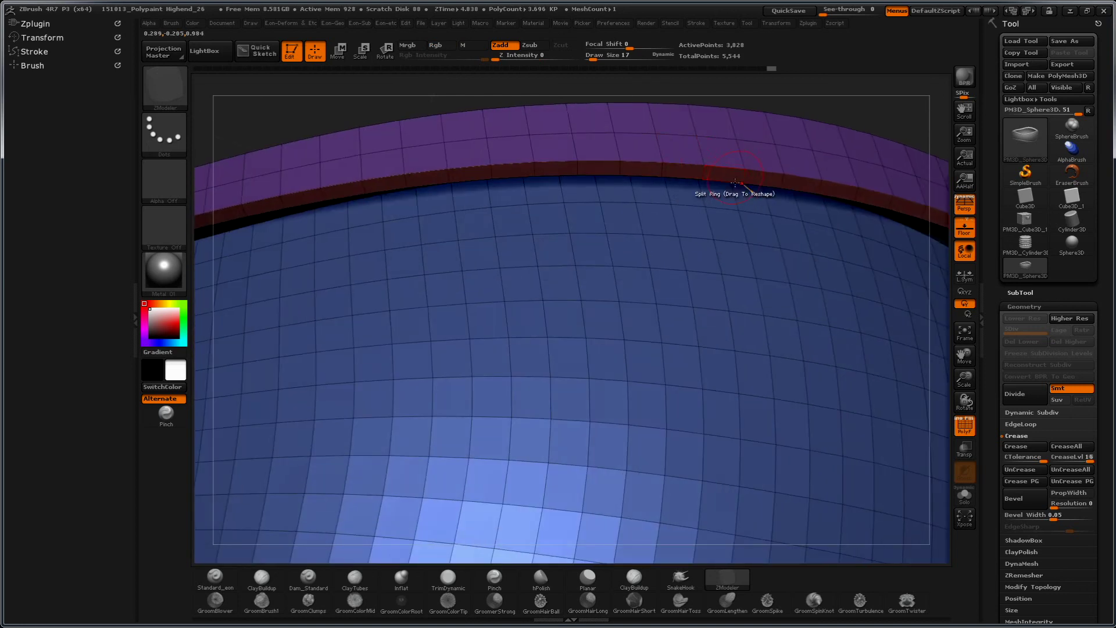
left_click(726, 302, "ctrl+shift")
key("ctrl+w")
left_click(871, 139, "ctrl+shift")
Step: Frame the tub and keep Polyloop as the ZModeler polygon target
mouse_move(874, 125)
left_mouse_down()
mouse_move(633, 163)
mouse_move(519, 283)
left_mouse_up()
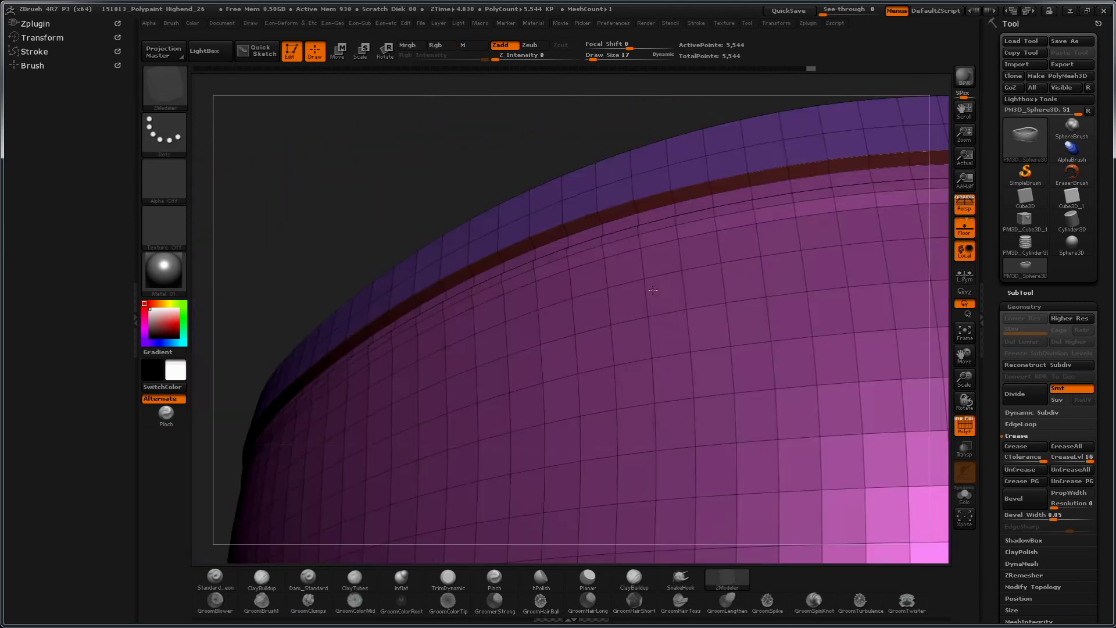
key("f")
mouse_move(430, 378)
left_mouse_down()
mouse_move(564, 409)
mouse_move(327, 432)
mouse_move(411, 294)
mouse_move(436, 331)
mouse_move(605, 456)
mouse_move(616, 296)
left_mouse_up()
key("space")
left_click(603, 392)
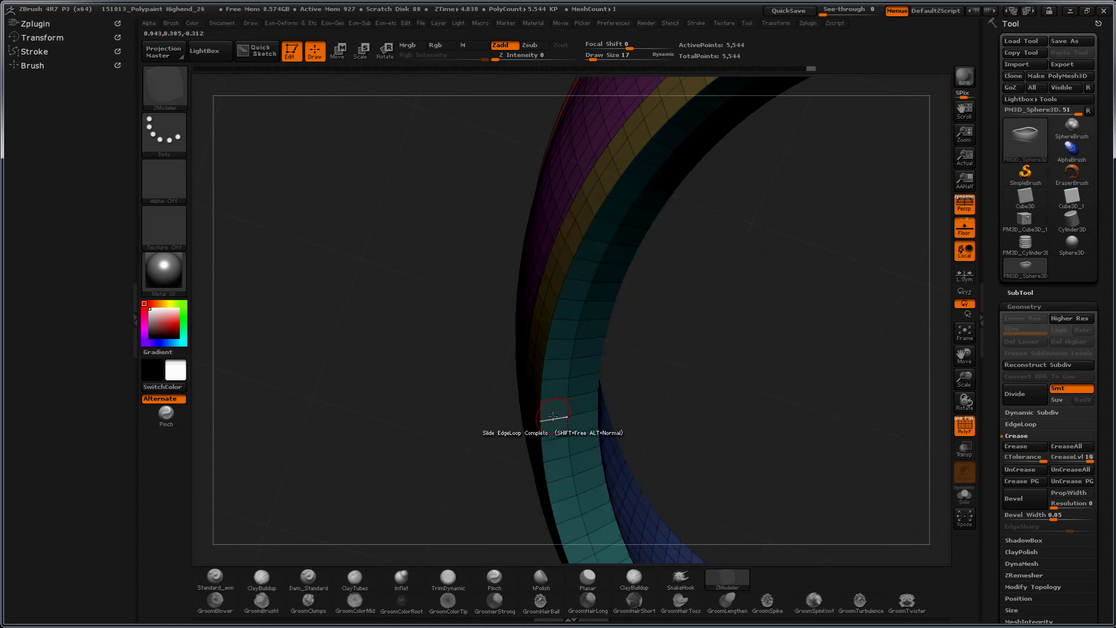
mouse_move(506, 411)
left_mouse_down()
mouse_move(384, 270)
mouse_move(416, 210)
mouse_move(434, 378)
left_mouse_up()
Step: Crease all polygroup borders with Crease PG and subdivide the tub to SDiv 3 (88,704 points)
key("f")
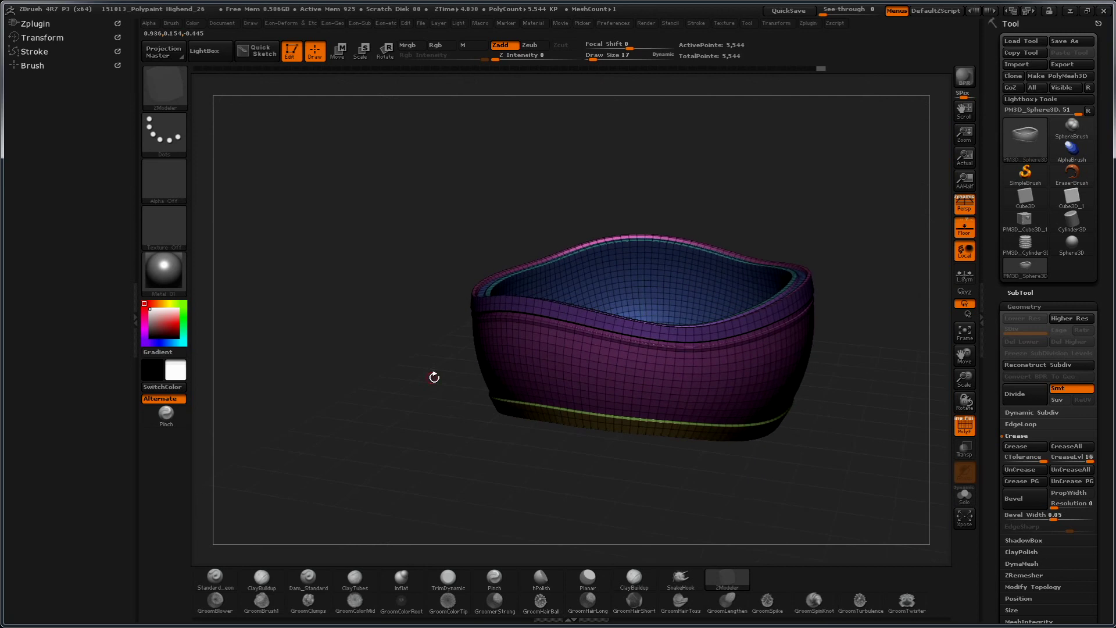
key("shift+f")
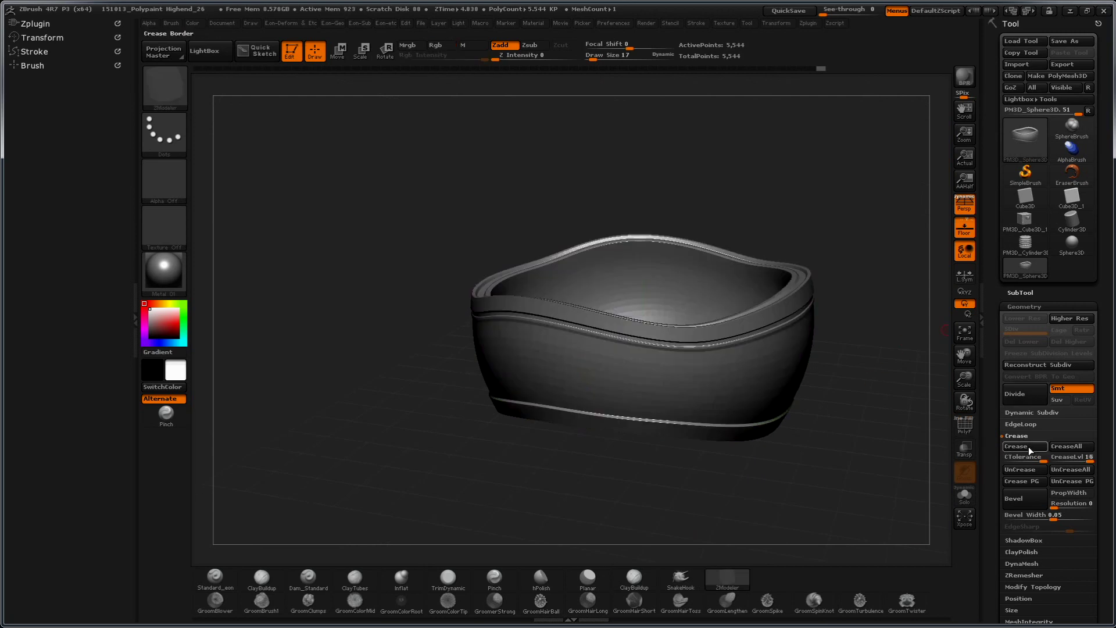
left_click(1033, 481)
key("ctrl+d")
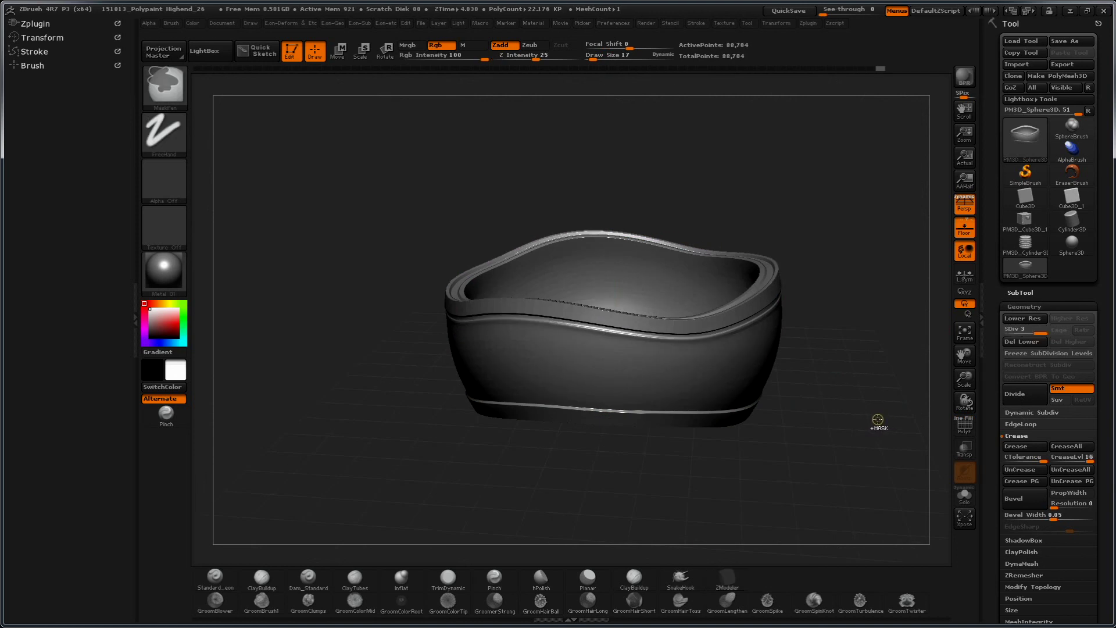
mouse_move(878, 419)
left_mouse_down()
mouse_move(885, 307)
mouse_move(887, 463)
mouse_move(850, 333)
mouse_move(853, 380)
mouse_move(797, 401)
left_mouse_up()
mouse_move(867, 483)
left_mouse_down()
mouse_move(750, 464)
mouse_move(884, 448)
mouse_move(800, 378)
mouse_move(707, 397)
mouse_move(807, 398)
left_mouse_up()
mouse_move(655, 398)
left_mouse_down()
mouse_move(799, 381)
mouse_move(789, 415)
mouse_move(803, 485)
mouse_move(825, 484)
mouse_move(806, 311)
mouse_move(800, 352)
mouse_move(614, 430)
left_mouse_up()
mouse_move(470, 402)
left_mouse_down()
mouse_move(491, 431)
mouse_move(438, 440)
mouse_move(341, 503)
mouse_move(317, 446)
mouse_move(388, 391)
mouse_move(386, 341)
mouse_move(403, 326)
mouse_move(445, 453)
mouse_move(446, 511)
left_mouse_up()
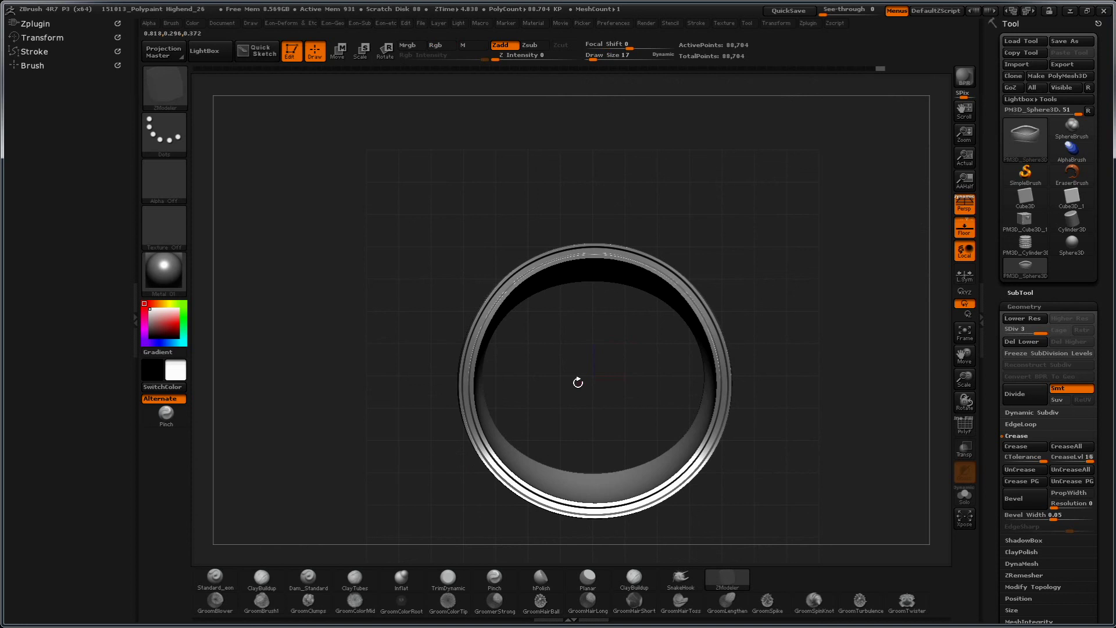
Step: Switch the mask brush to a Rect stroke and drop to the lowest subdivision level
key("ctrl")
left_click(164, 133)
left_click(504, 150)
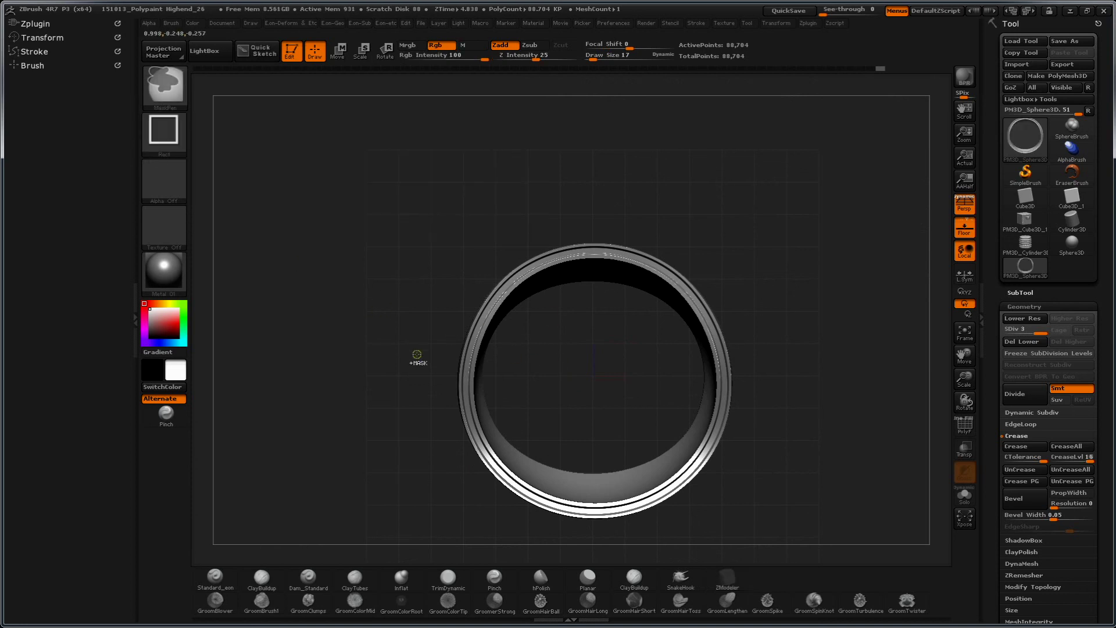
key("shift+f")
key("shift+f")
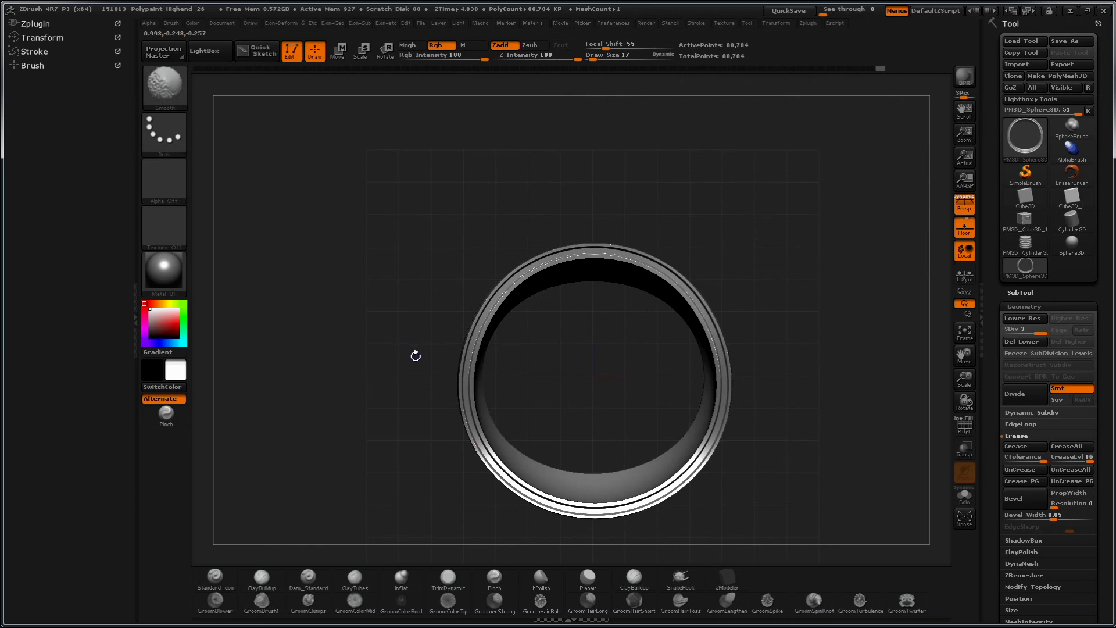
key("shift+d")
key("shift+d")
key("ctrl")
Step: Draw rectangle masks across the top of the ring, then invert the mask
left_click_drag(528, 210, 666, 331, "ctrl")
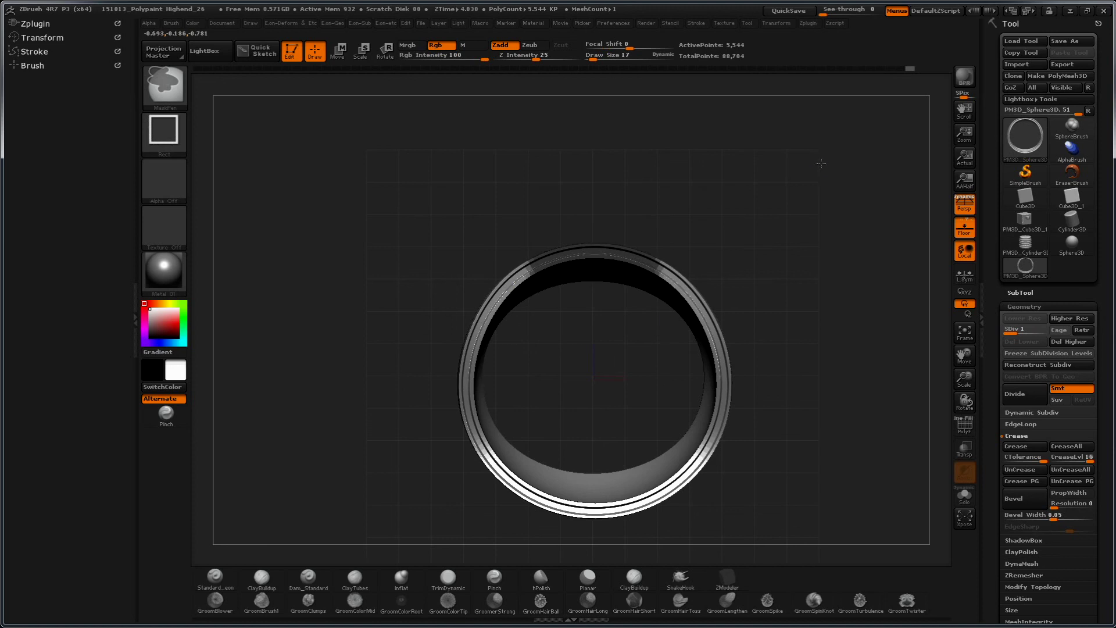
key("b")
key("z")
key("m")
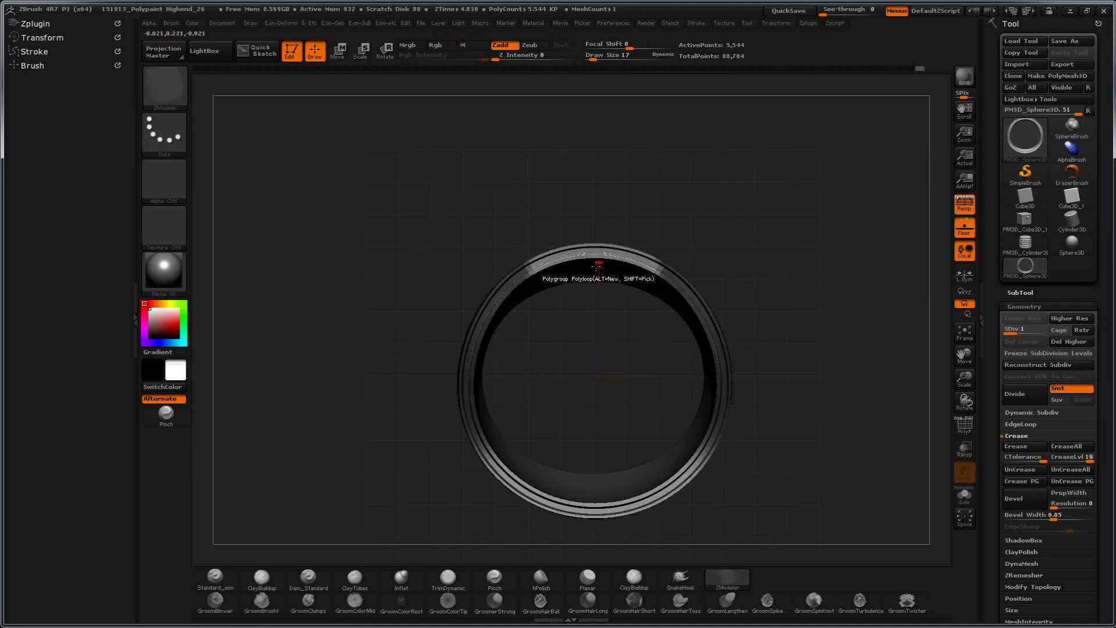
left_click_drag(517, 186, 667, 346, "ctrl")
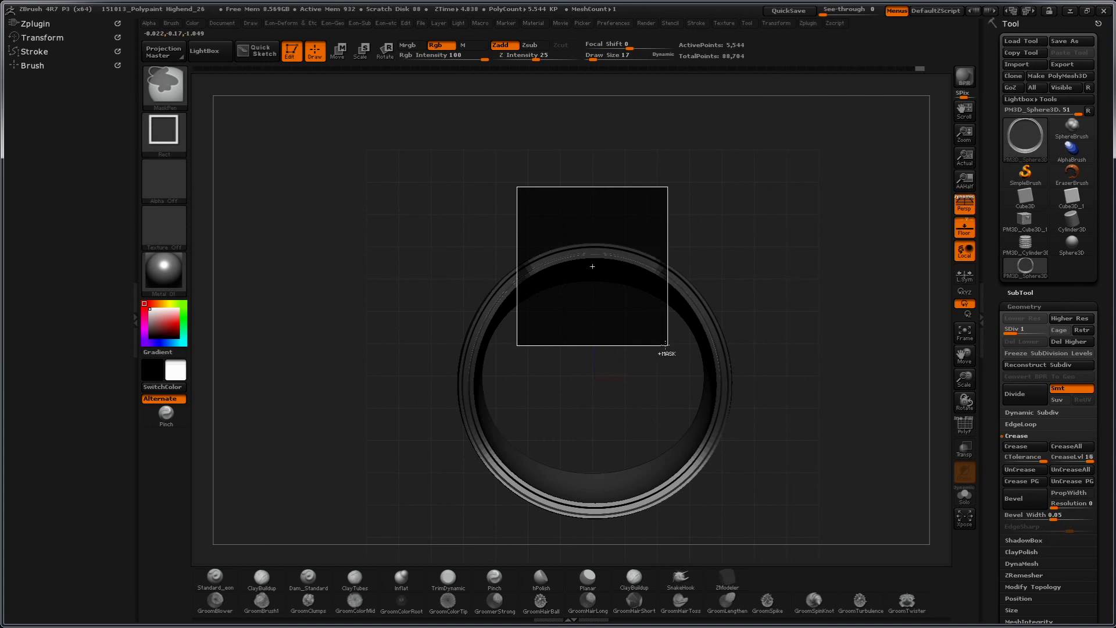
left_click_drag(740, 235, 752, 281, "ctrl")
key("b")
key("z")
key("m")
key("d")
key("d")
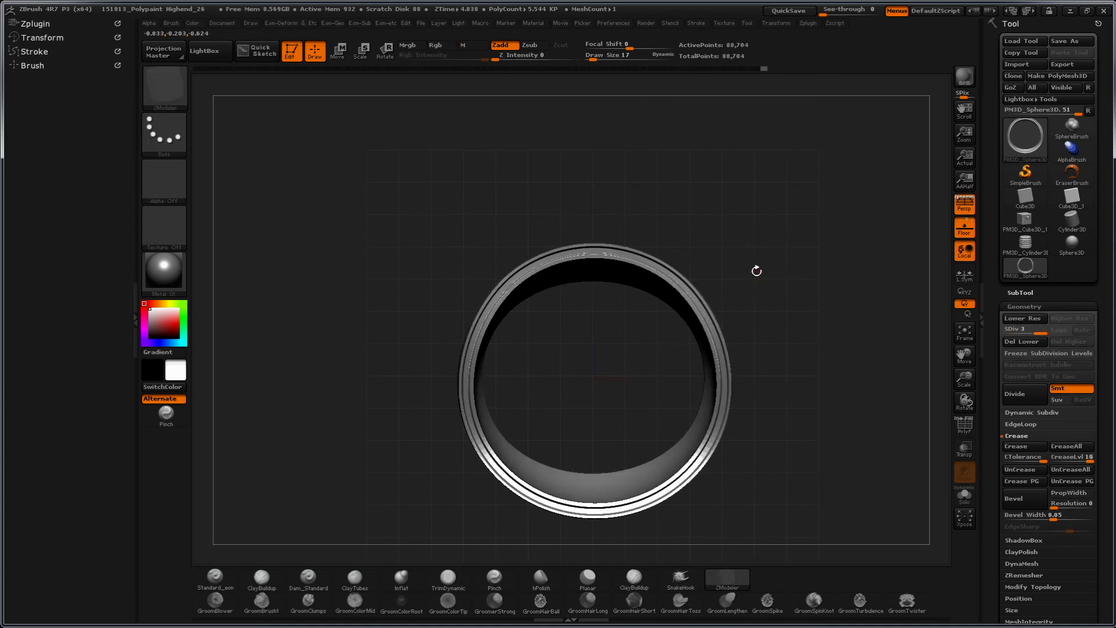
mouse_move(523, 205)
left_mouse_down("ctrl")
mouse_move(667, 319)
mouse_move(646, 304)
mouse_move(635, 311)
left_mouse_up("ctrl")
left_click(729, 242, "ctrl")
Step: Turn off perspective and draw a Transpose move line straight down from the ring's bottom
key("b")
key("z")
key("m")
mouse_move(753, 254)
left_mouse_down()
mouse_move(760, 151)
mouse_move(668, 229)
mouse_move(754, 223)
mouse_move(439, 296)
mouse_move(339, 507)
mouse_move(361, 451)
left_mouse_up()
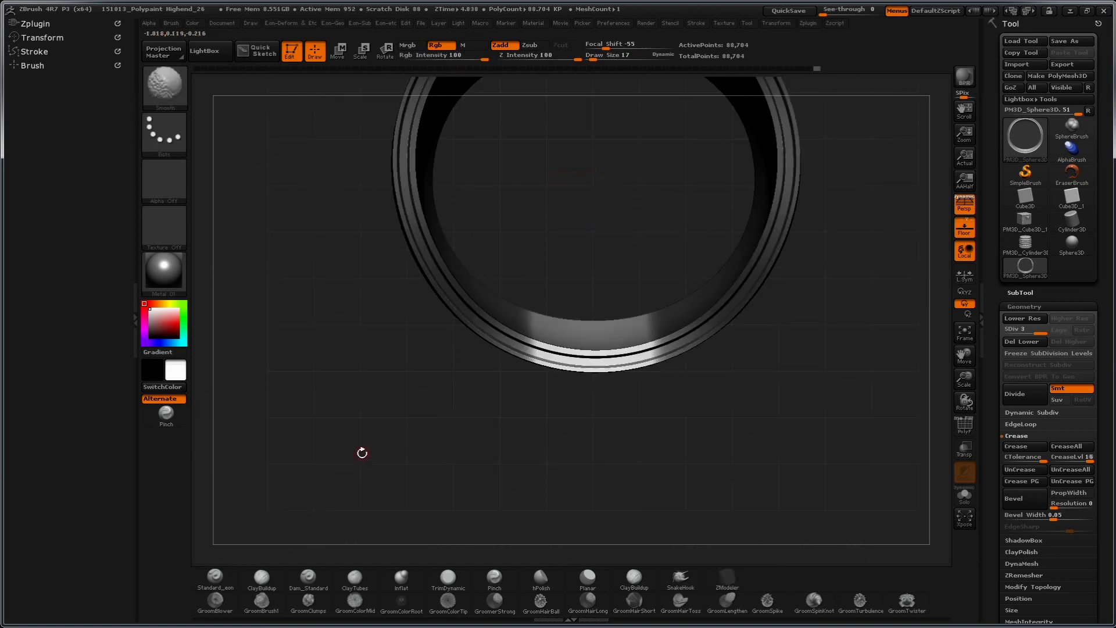
key("p")
key("w")
left_click_drag(710, 379, 830, 403)
left_click_drag(595, 353, 595, 480, "shift")
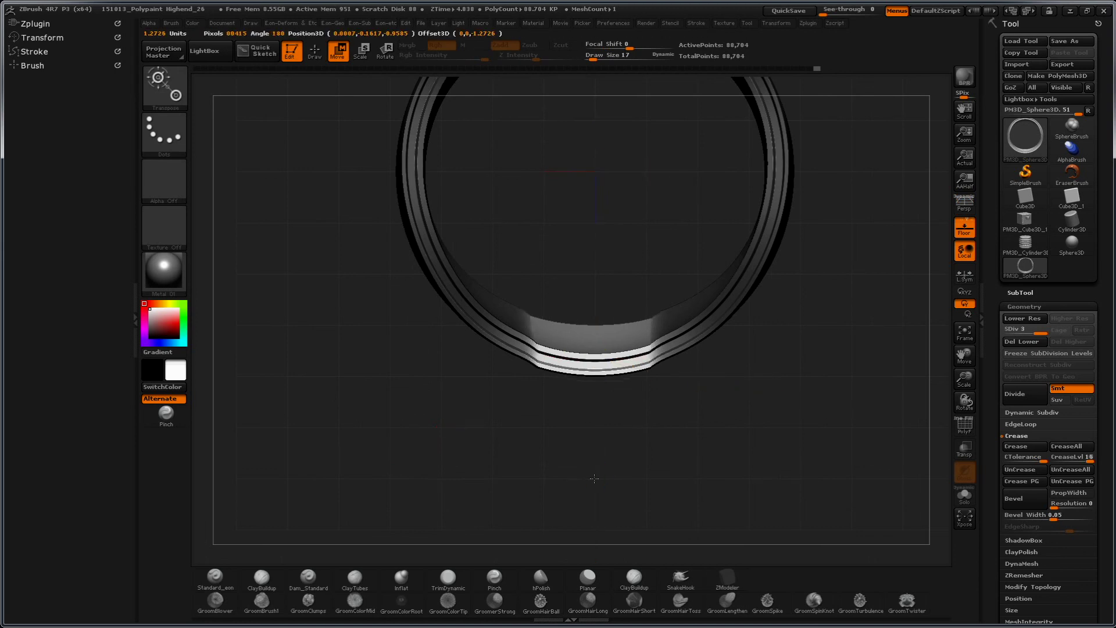
Step: Leave move mode and orbit to a front view of the tub
left_click_drag(796, 406, 767, 230)
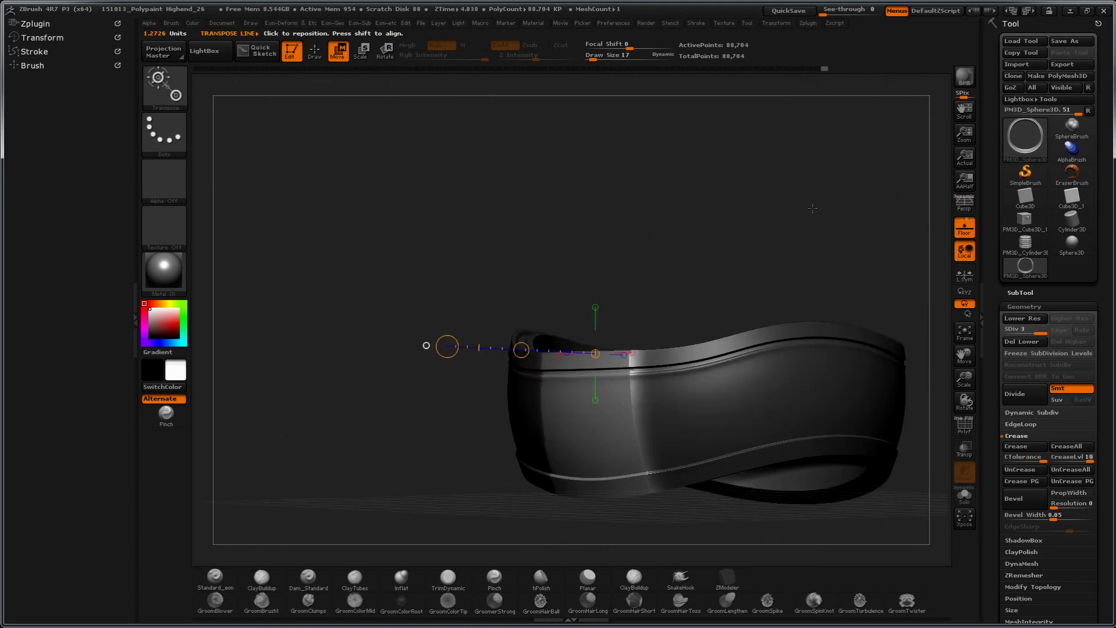
key("q")
key("b")
key("z")
key("m")
left_click_drag(741, 204, 789, 327)
scroll(992, 406, "down", 5)
Step: Apply Deformation > Polish By Groups and turn perspective back on
left_click(1022, 539)
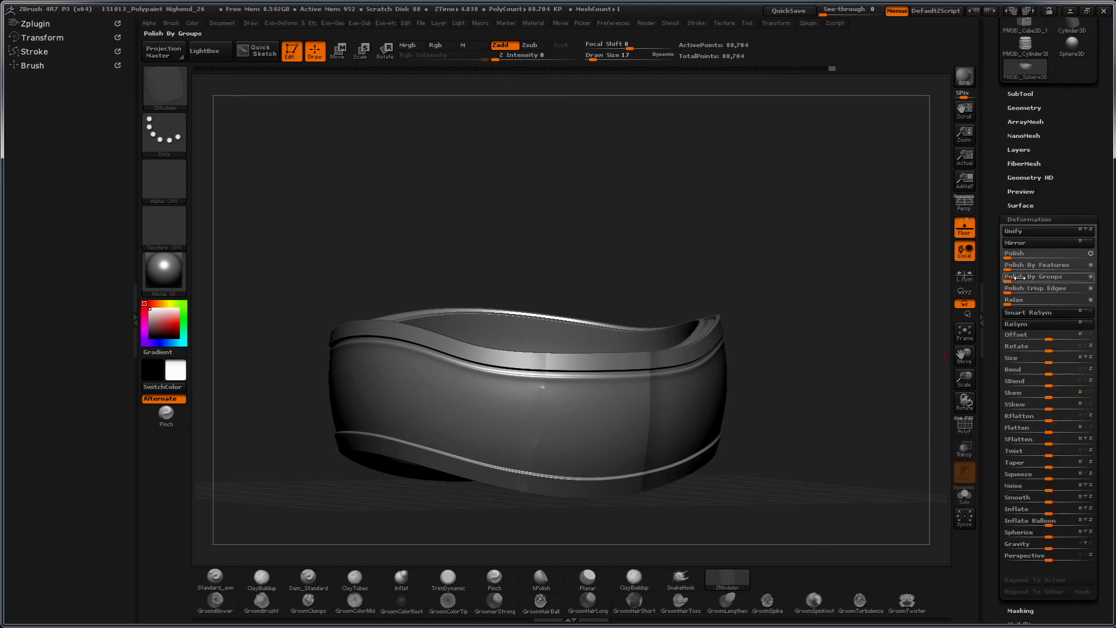
left_click_drag(1015, 277, 1023, 277)
mouse_move(805, 322)
left_mouse_down()
mouse_move(828, 193)
mouse_move(785, 167)
mouse_move(653, 363)
left_mouse_up()
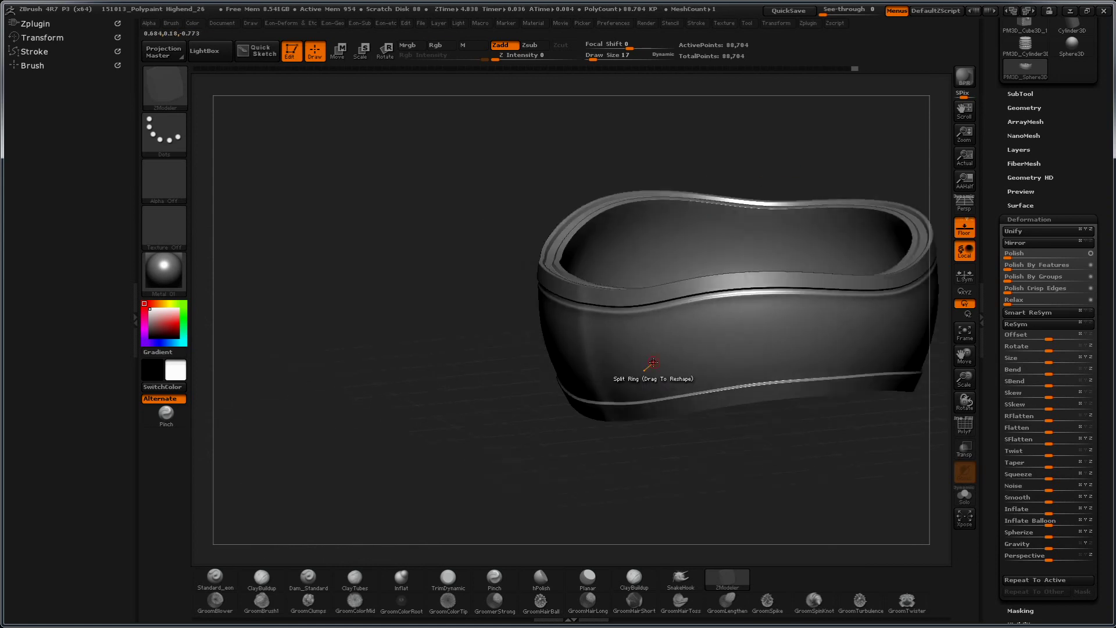
key("p")
mouse_move(451, 436)
left_mouse_down()
mouse_move(366, 428)
mouse_move(368, 471)
mouse_move(379, 364)
left_mouse_up()
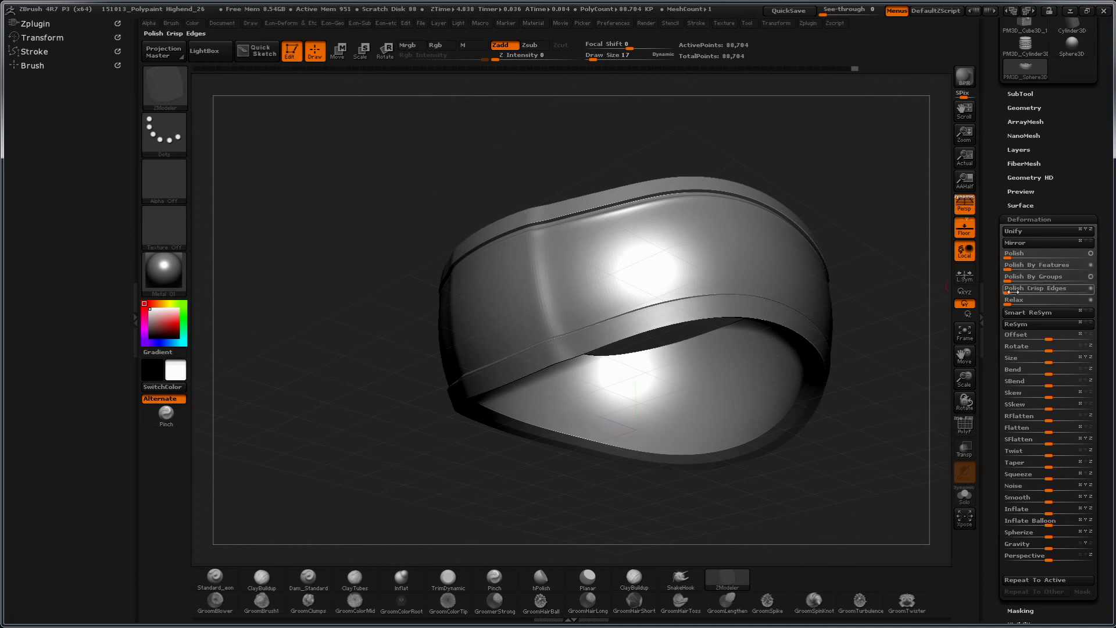
Step: Apply Polish By Groups a second time and inspect the bowl's oval side
left_click_drag(1018, 278, 1022, 277)
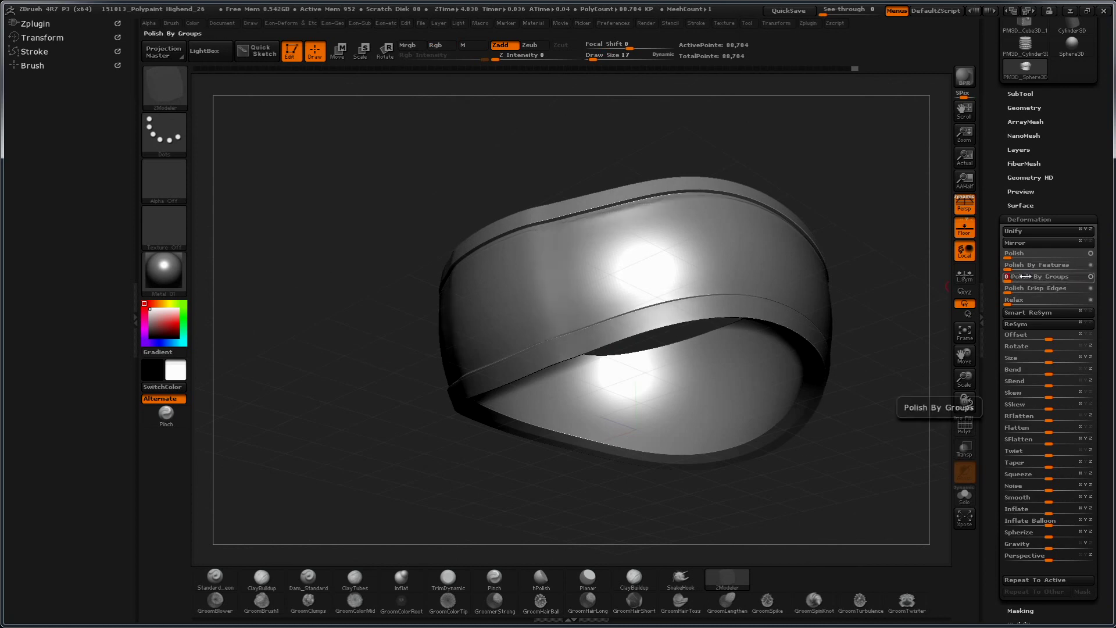
left_click_drag(850, 176, 706, 279)
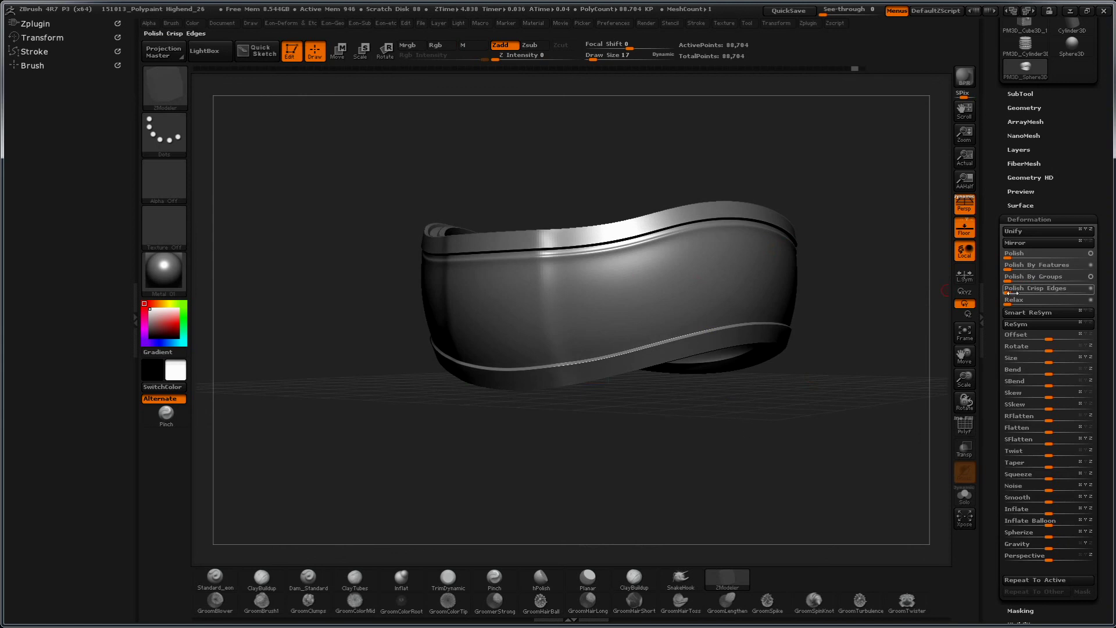
mouse_move(762, 464)
left_mouse_down()
mouse_move(765, 348)
mouse_move(806, 301)
mouse_move(840, 341)
mouse_move(874, 422)
mouse_move(758, 424)
left_mouse_up()
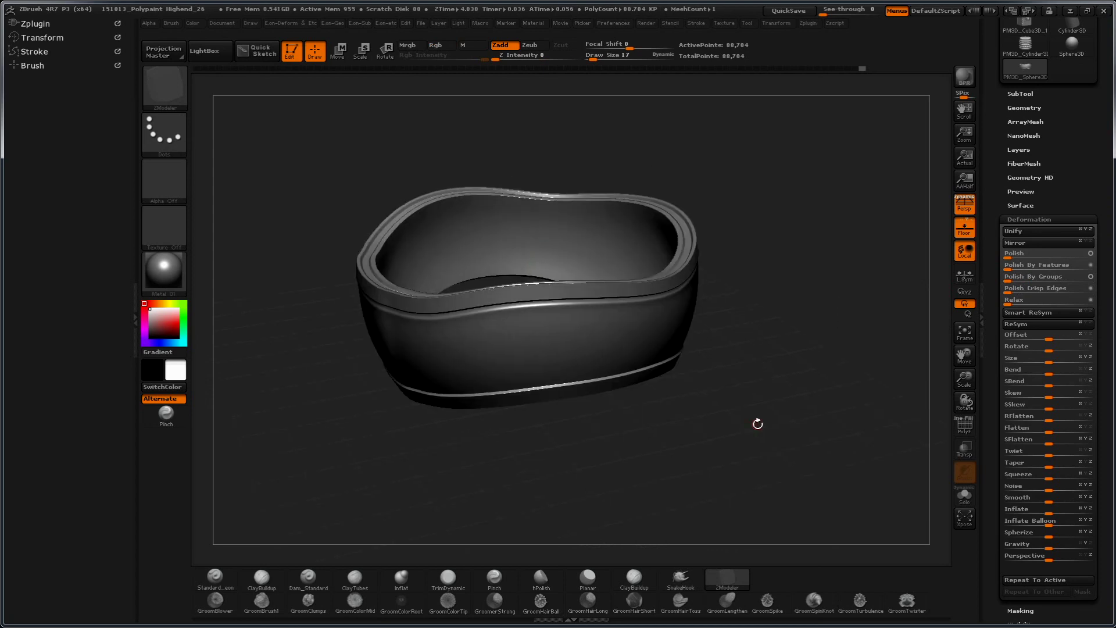
mouse_move(793, 339)
left_mouse_down()
mouse_move(824, 414)
mouse_move(873, 307)
mouse_move(865, 314)
mouse_move(884, 309)
mouse_move(866, 294)
mouse_move(864, 313)
left_mouse_up()
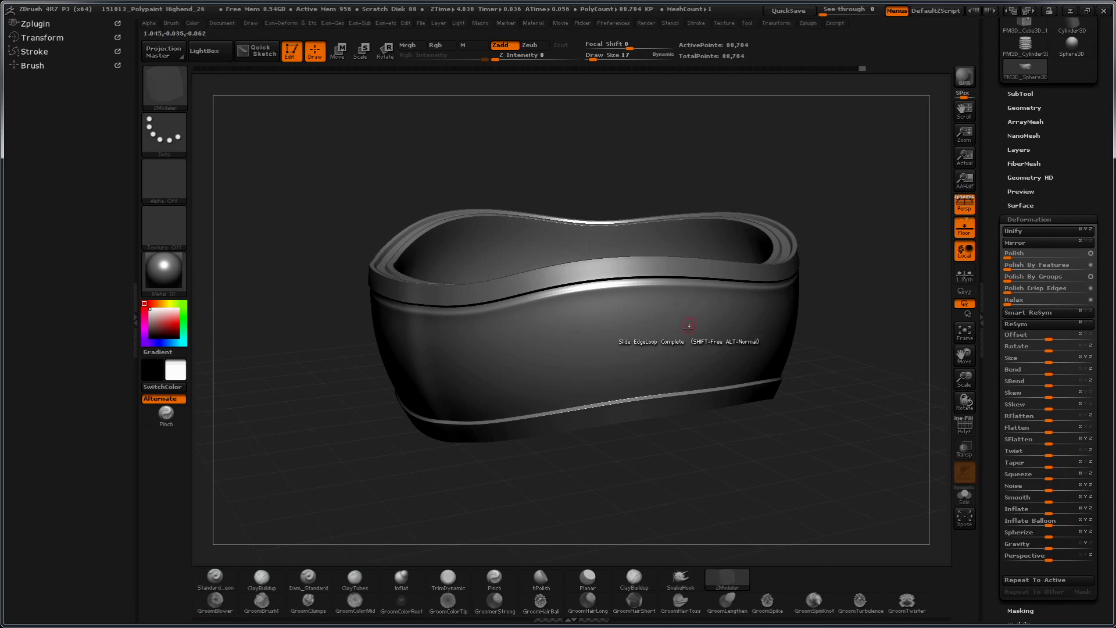
Step: Drop the bowl to subdivision level 1 and show its polygroup colours and wireframe
key("space")
left_click(669, 318)
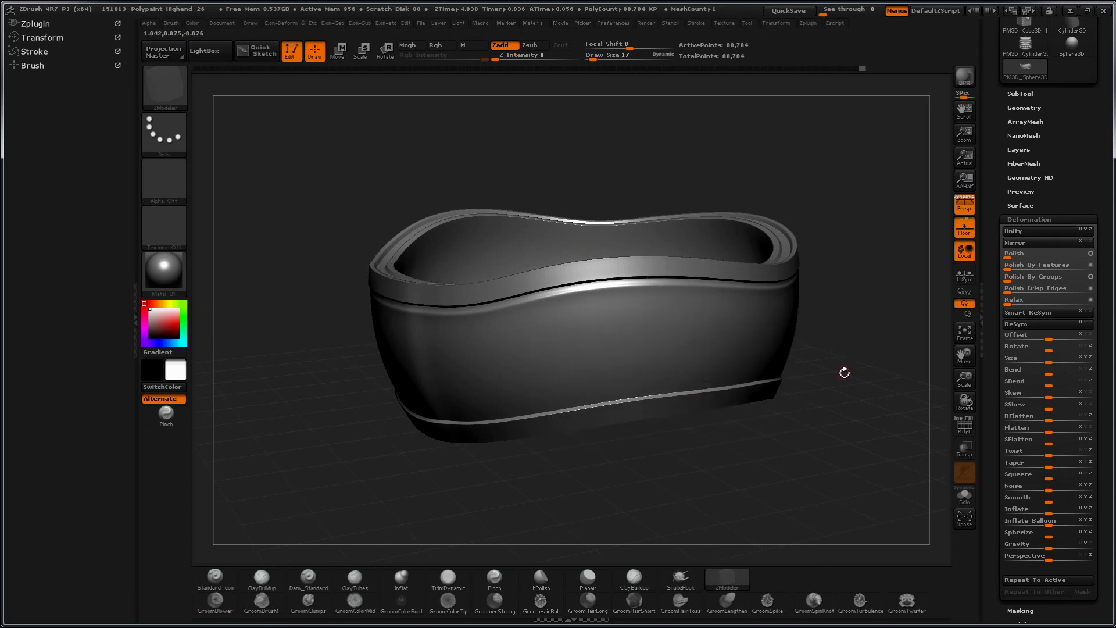
key("shift+d")
key("shift+d")
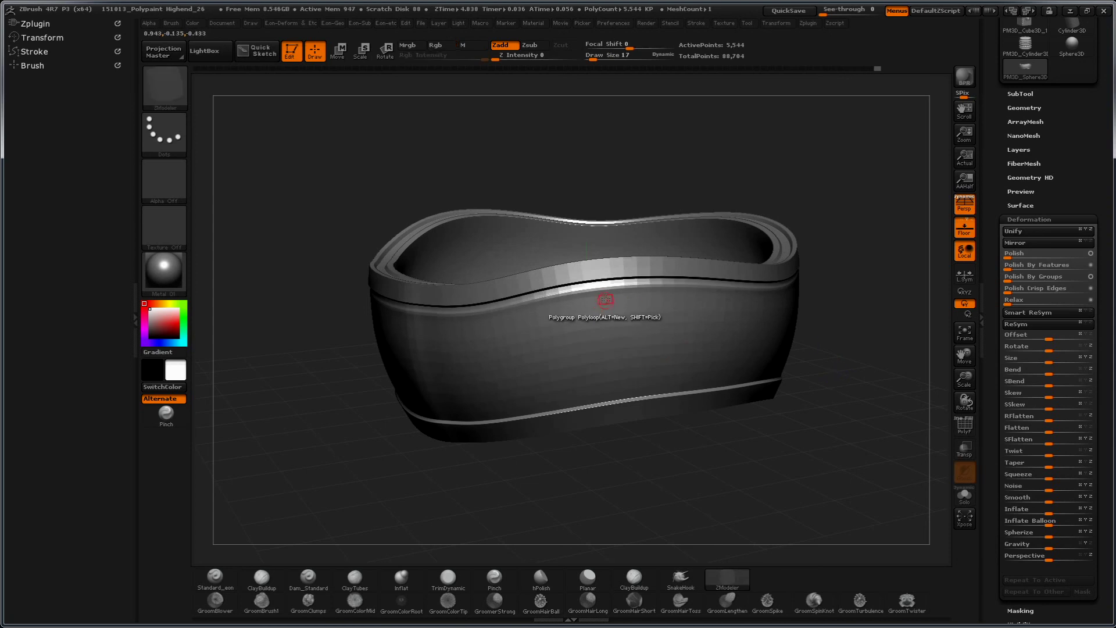
key("shift+f")
mouse_move(834, 324)
left_mouse_down()
mouse_move(838, 350)
mouse_move(637, 309)
left_mouse_up()
key("space")
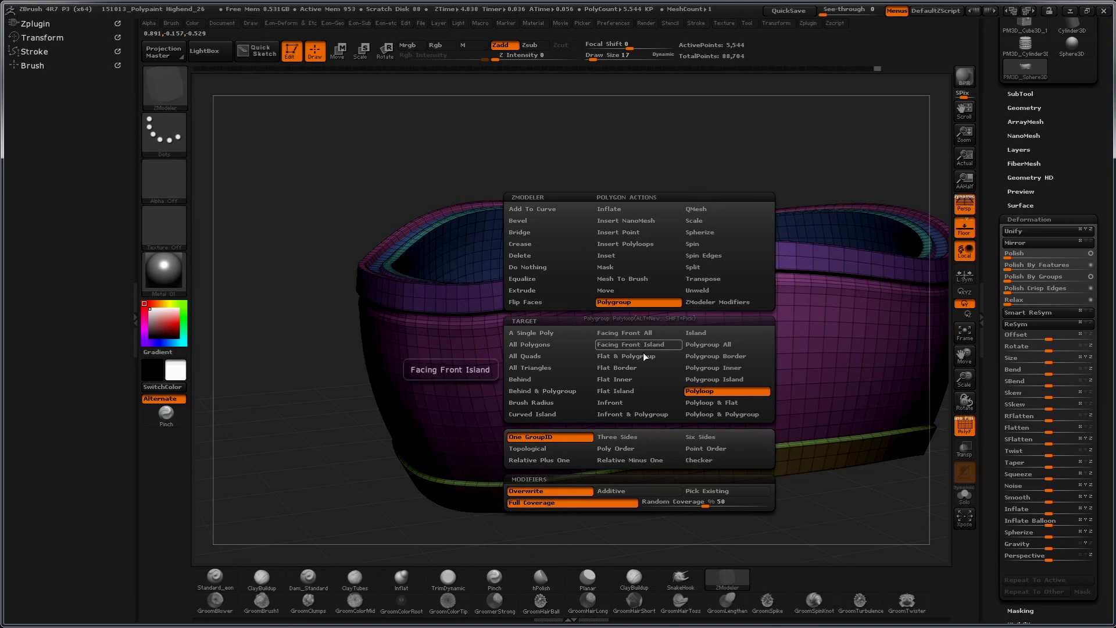
Step: Set ZModeler's edge action to Slide and its point action to Split, then hide the wireframe
key("space")
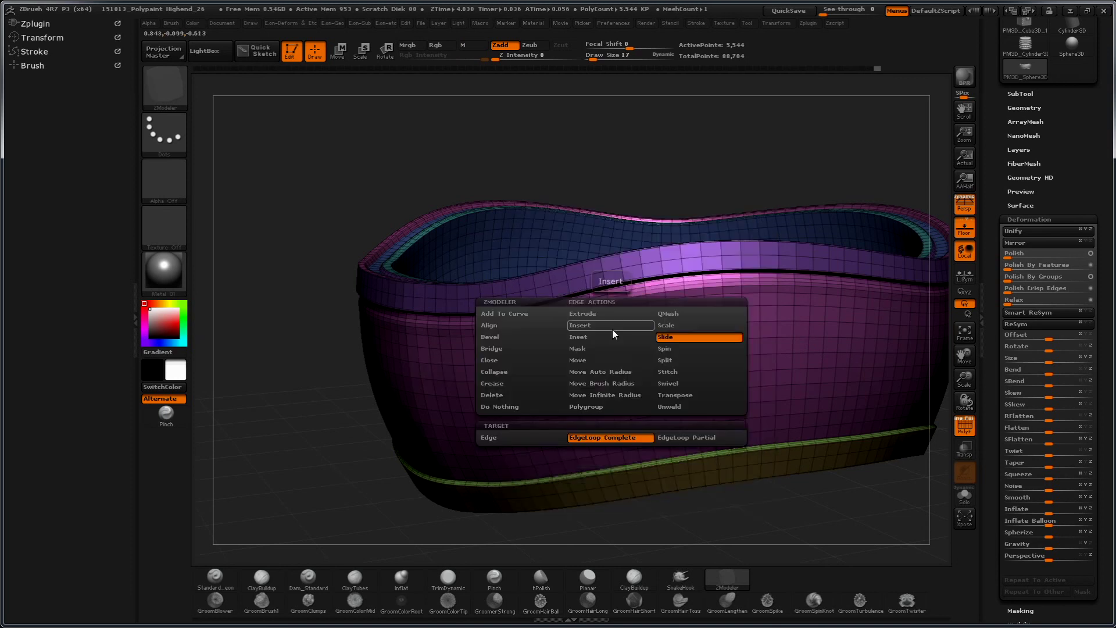
left_click(669, 336)
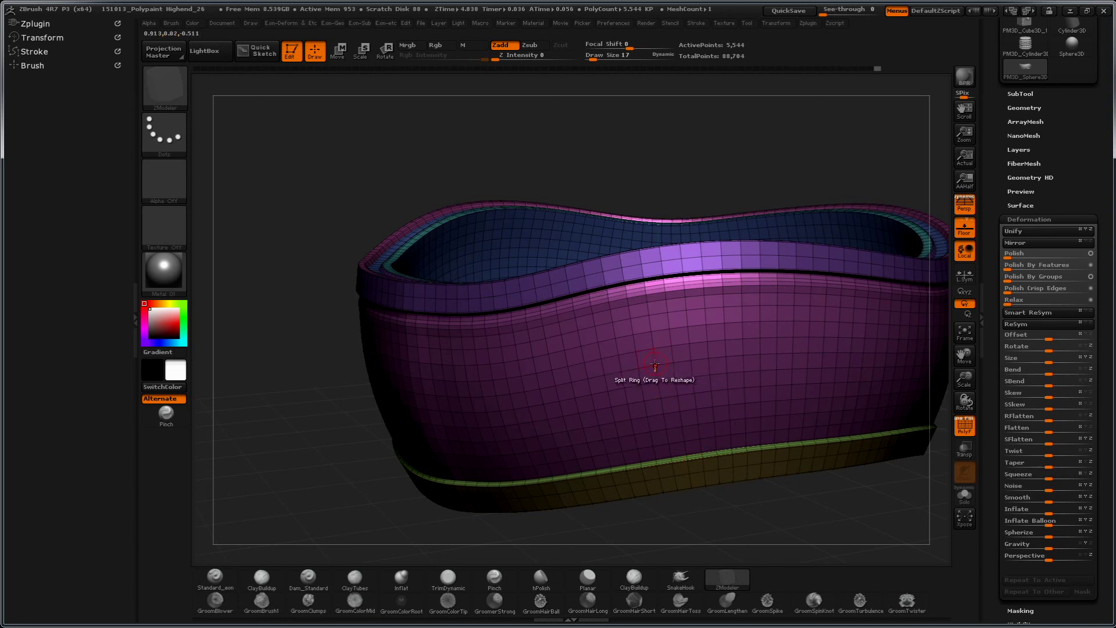
key("space")
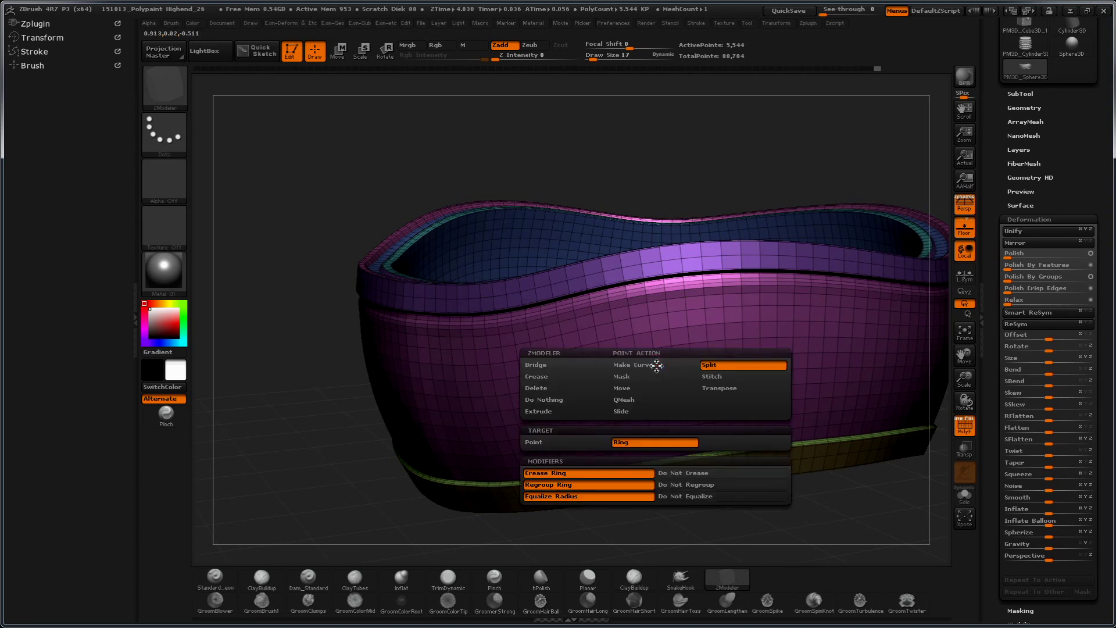
left_click(550, 442)
left_click_drag(750, 142, 818, 142)
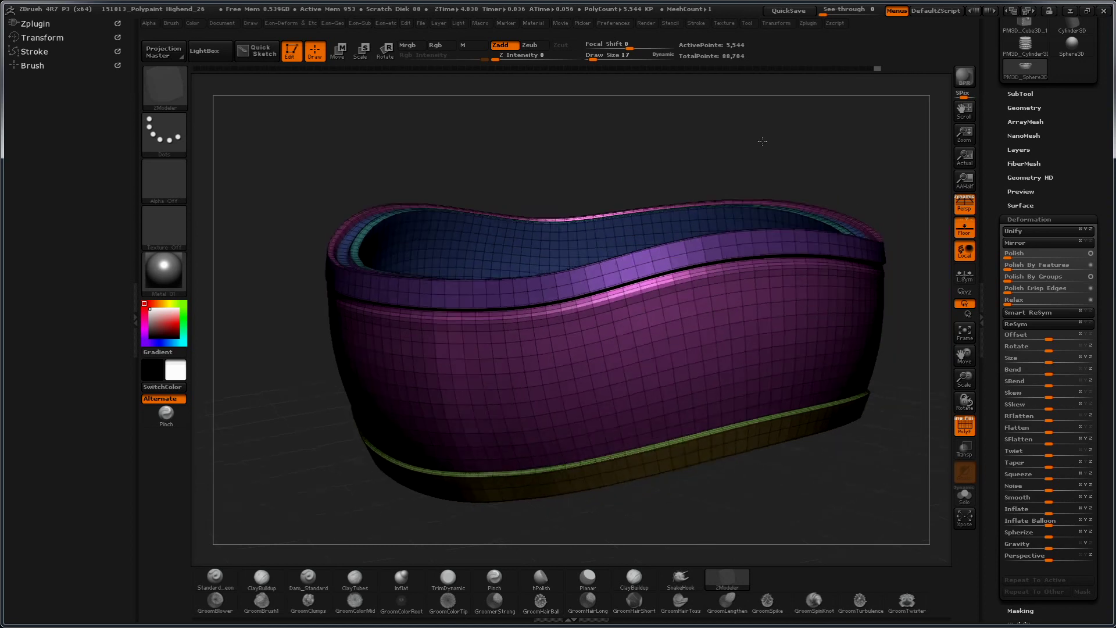
key("f")
key("shift+f")
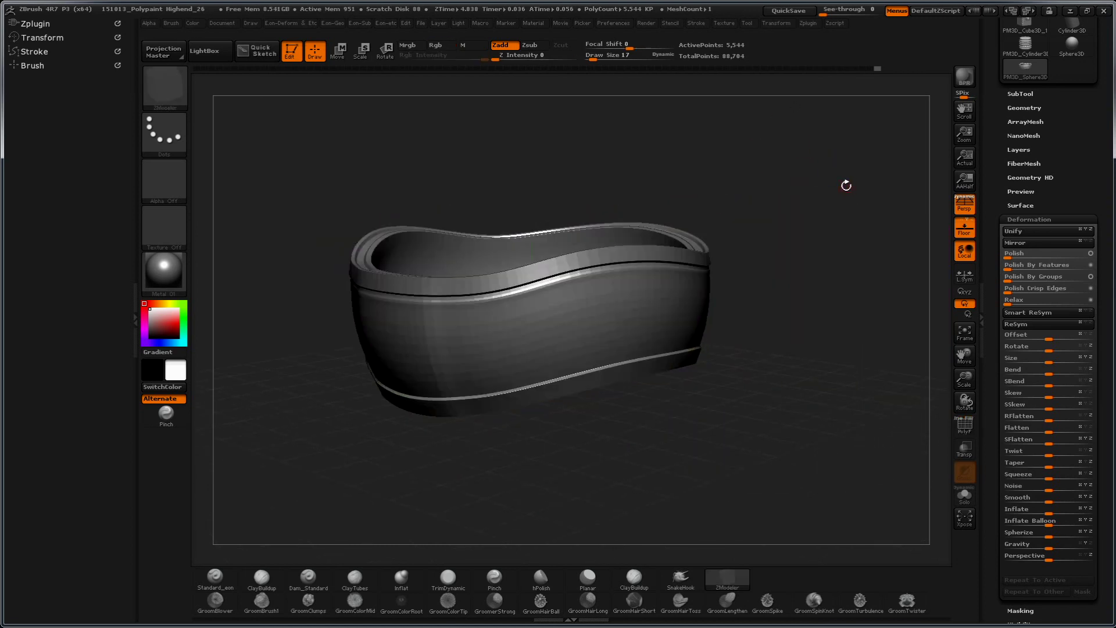
left_click(1023, 107)
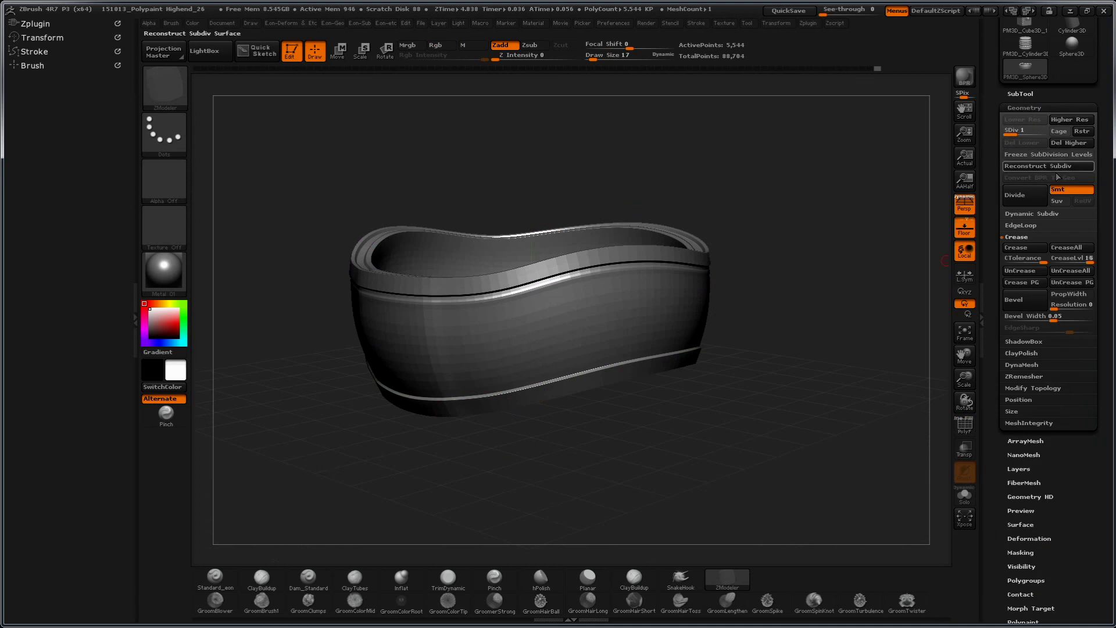
Step: Delete the higher subdivision levels and choose ZModeler's Split point action with the wireframe shown
left_click(1073, 145)
left_click_drag(844, 394, 681, 372)
key("shift+f")
key("space")
left_click(545, 326)
Step: Split side vertices into two columns of four octagonal points on the bowl's front wall
left_click_drag(546, 326, 549, 342)
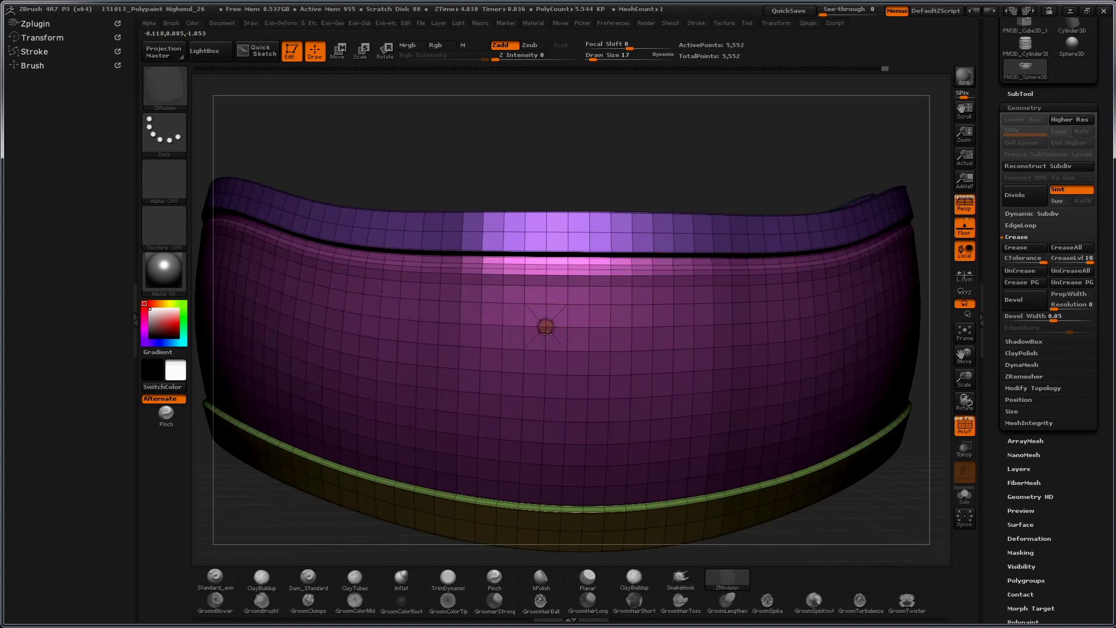
left_click(633, 328)
left_click(630, 397)
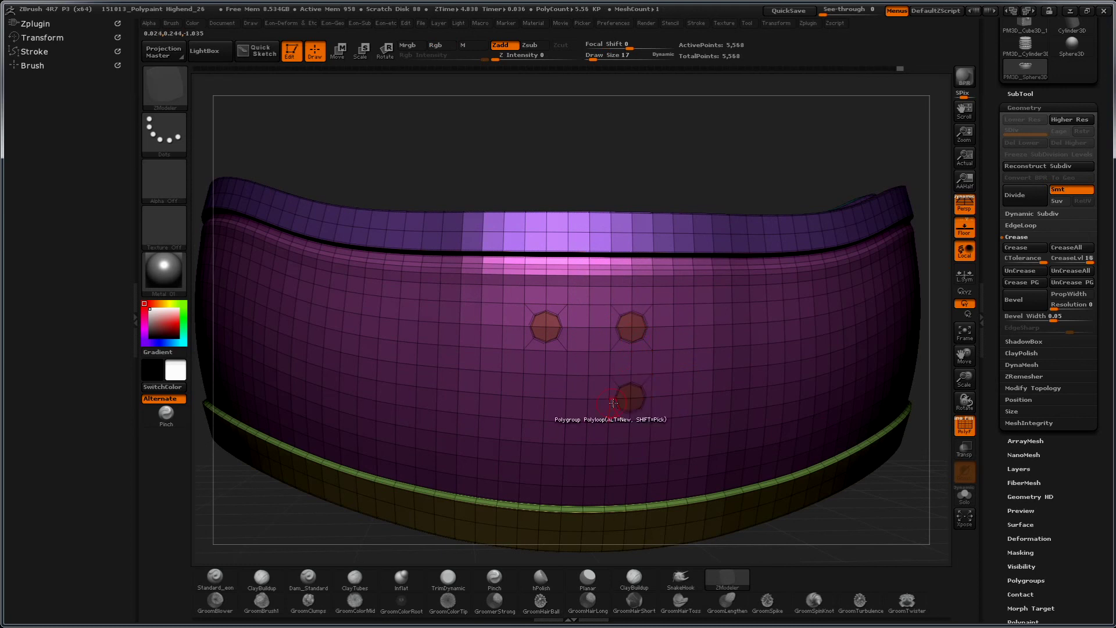
left_click(541, 396)
key("ctrl+z")
key("ctrl+z")
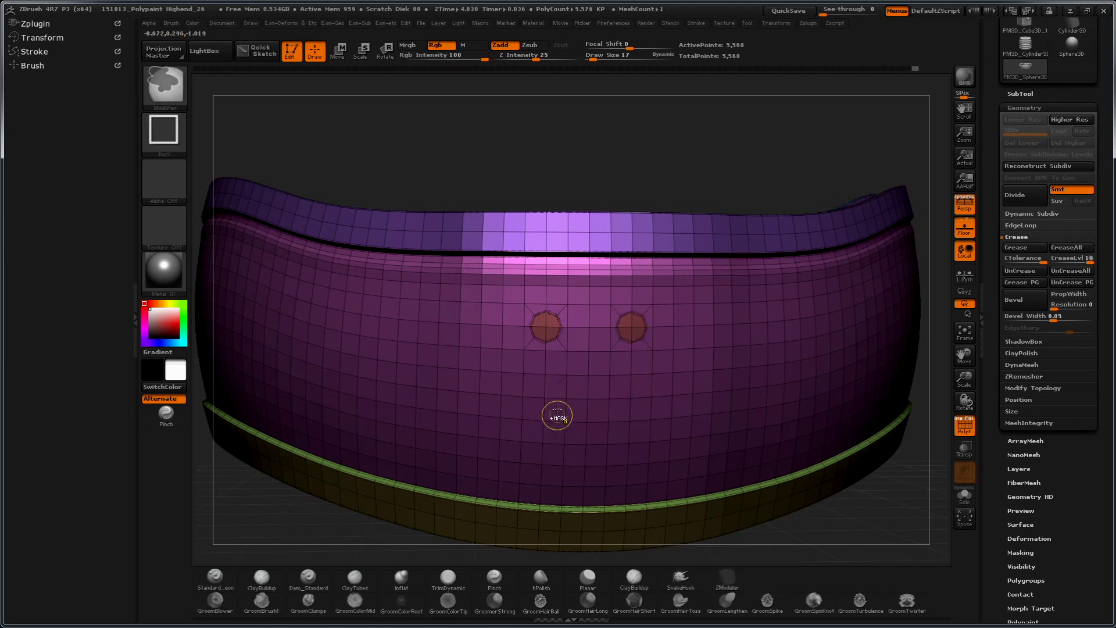
left_click(547, 378)
left_click(631, 378)
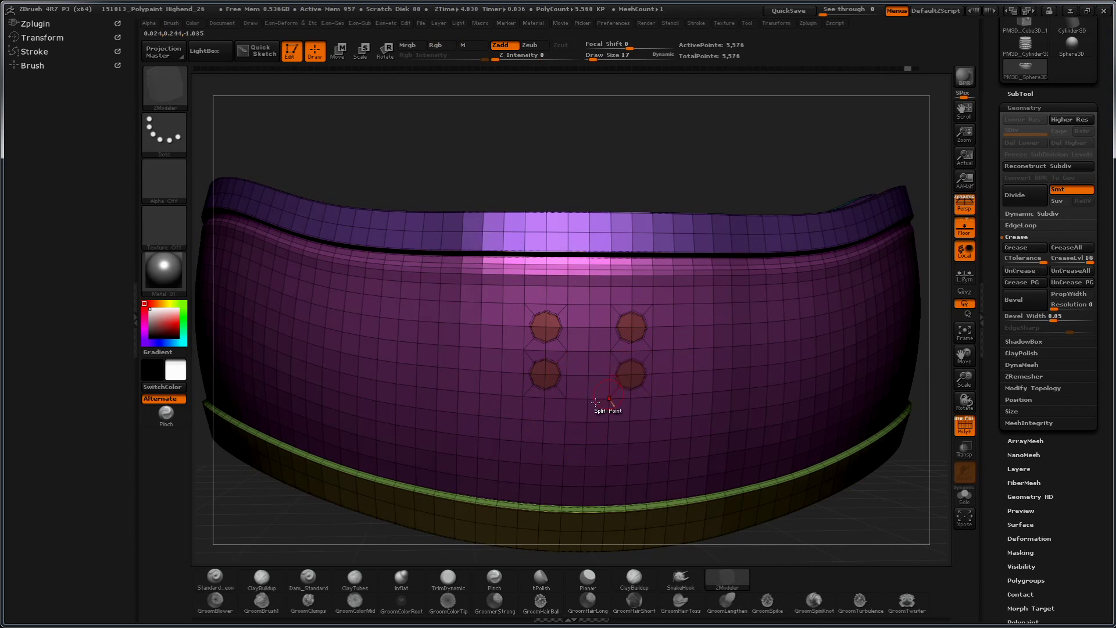
left_click(543, 427)
left_click(625, 430)
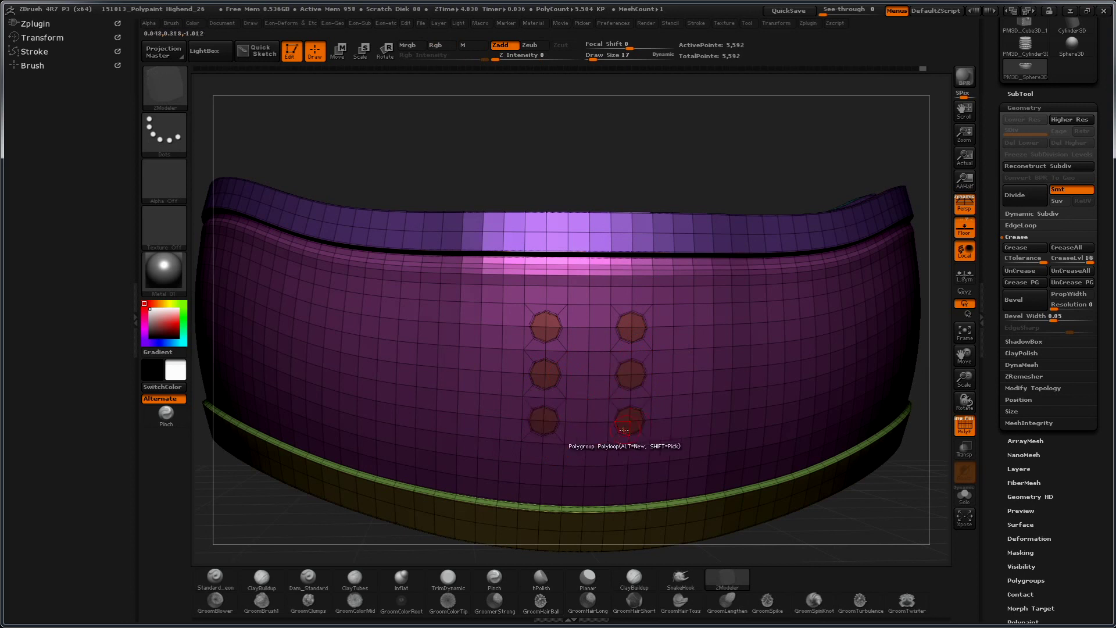
left_click(542, 473)
left_click(626, 462)
key("space")
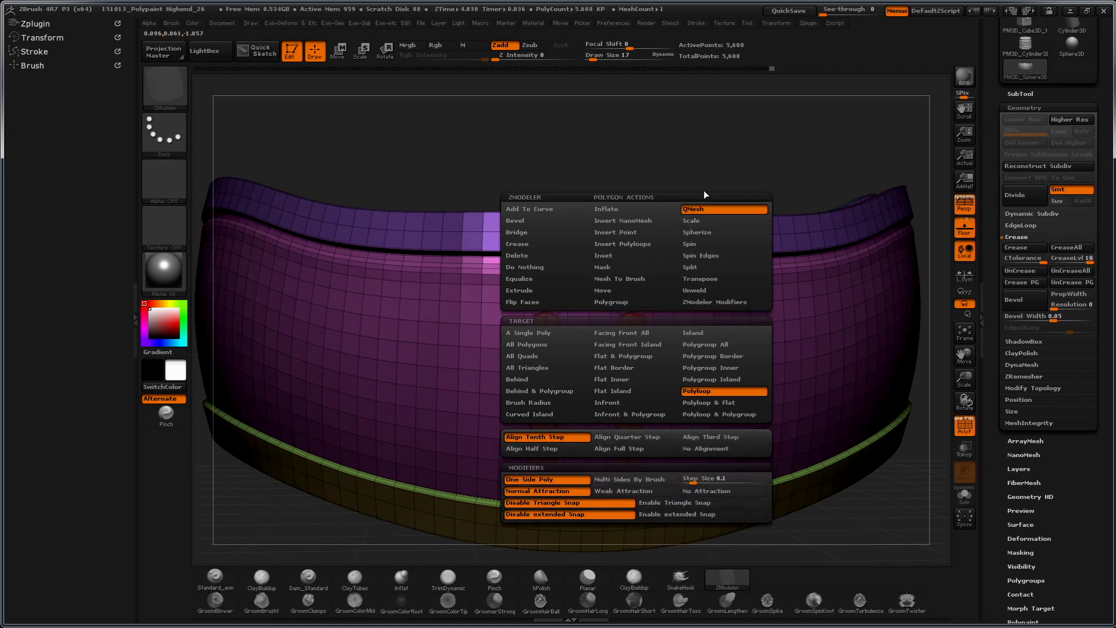
Step: Push all the octagonal patches inward with QMesh targeting Polygroup All to form recessed holes
mouse_move(703, 190)
left_mouse_down()
mouse_move(349, 357)
mouse_move(388, 429)
left_mouse_up()
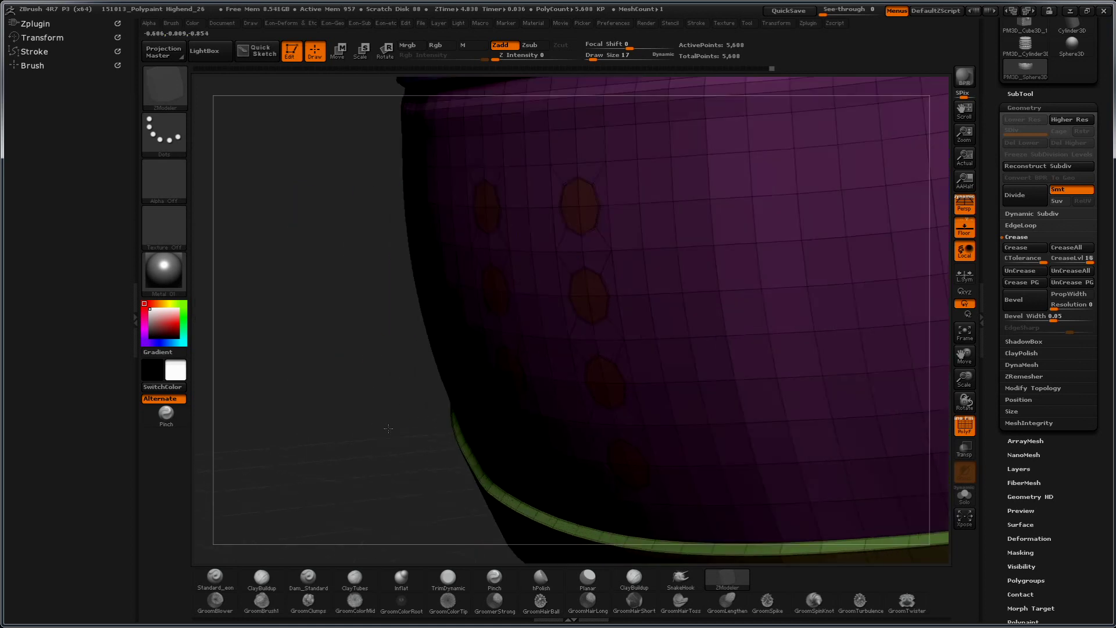
key("space")
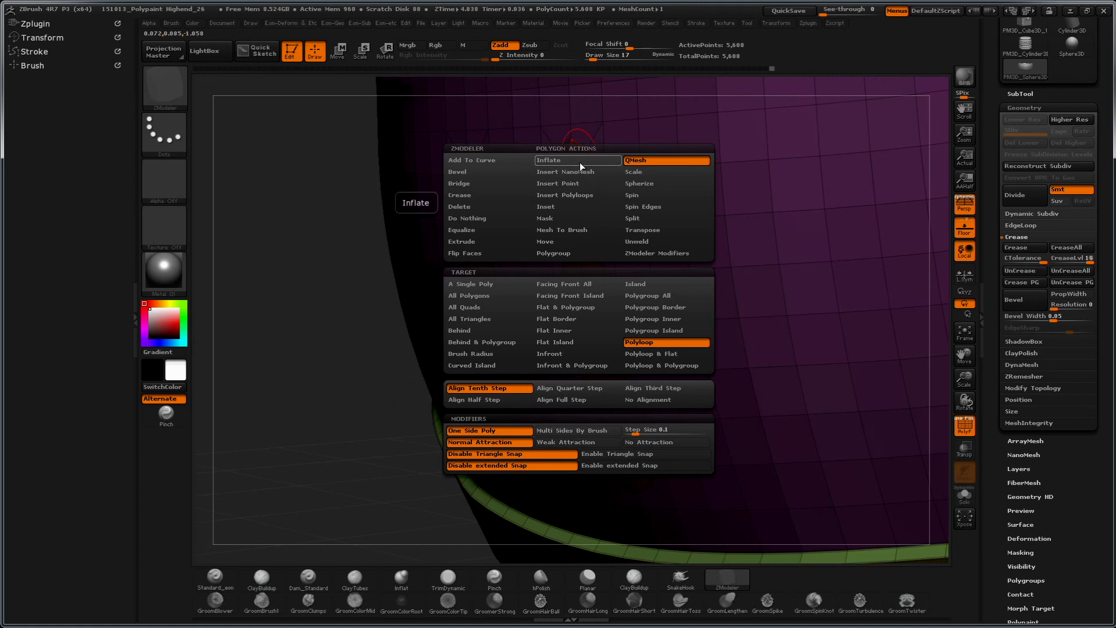
left_click(638, 296)
left_click_drag(578, 163, 604, 164)
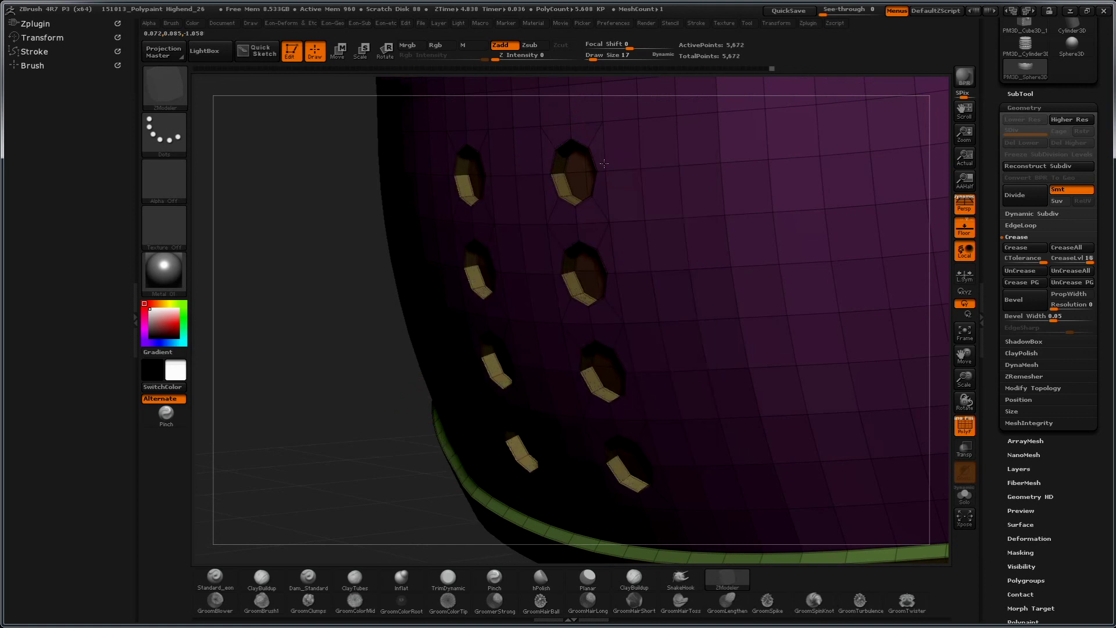
mouse_move(314, 416)
left_mouse_down()
mouse_move(332, 290)
mouse_move(372, 433)
mouse_move(354, 402)
left_mouse_up()
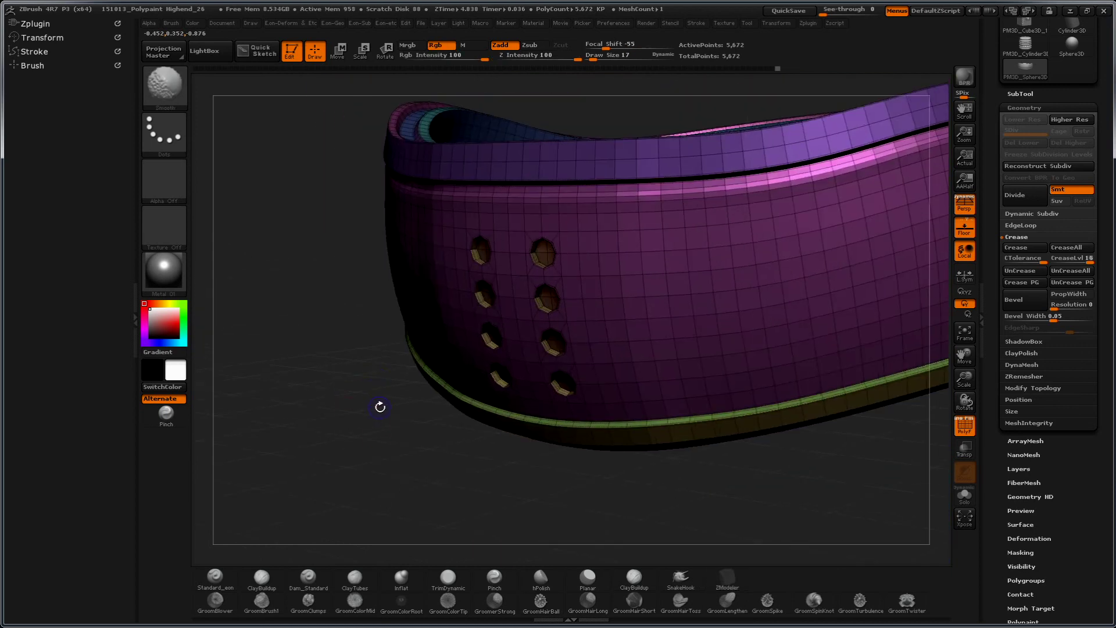
Step: Divide the holed bowl two levels, hide the wireframe, and frame it facing front
left_click(1067, 272)
left_click(1021, 282)
key("ctrl+d")
key("ctrl+d")
left_click_drag(812, 486, 807, 466)
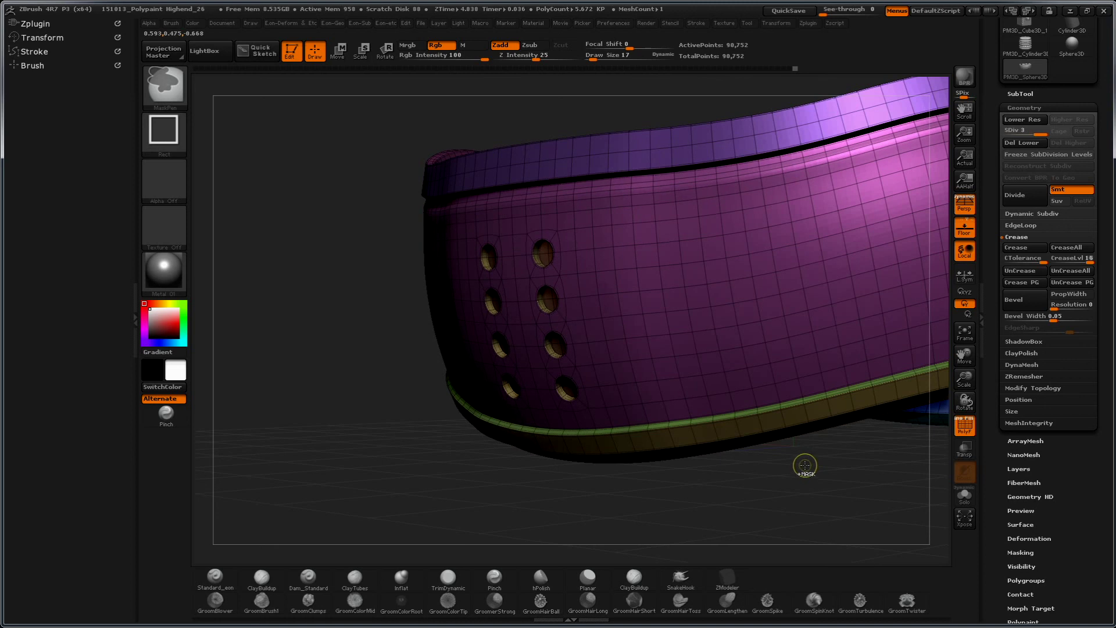
key("shift+f")
left_click_drag(788, 461, 315, 424)
key("f")
mouse_move(386, 404)
left_mouse_down()
mouse_move(471, 411)
mouse_move(351, 475)
mouse_move(337, 459)
mouse_move(363, 500)
mouse_move(394, 486)
mouse_move(378, 459)
mouse_move(366, 444)
mouse_move(387, 492)
mouse_move(336, 458)
left_mouse_up()
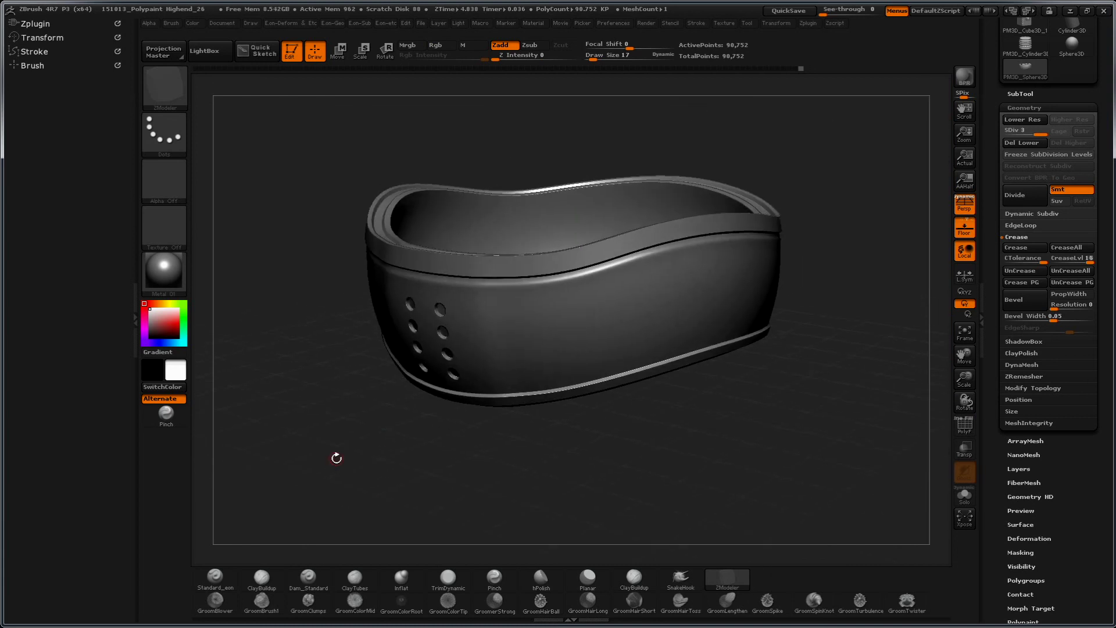